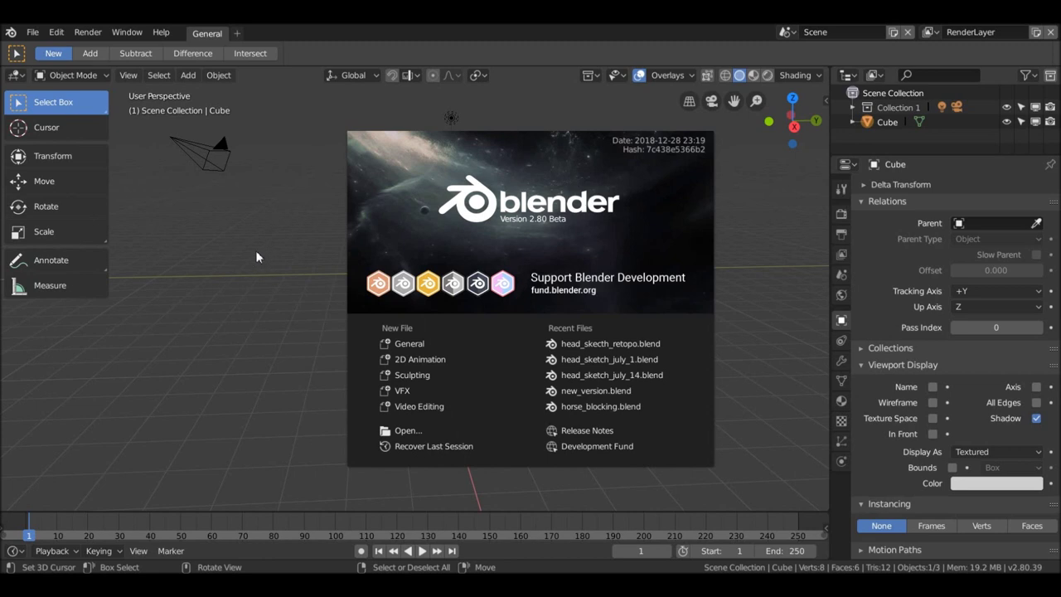
left_click(257, 255)
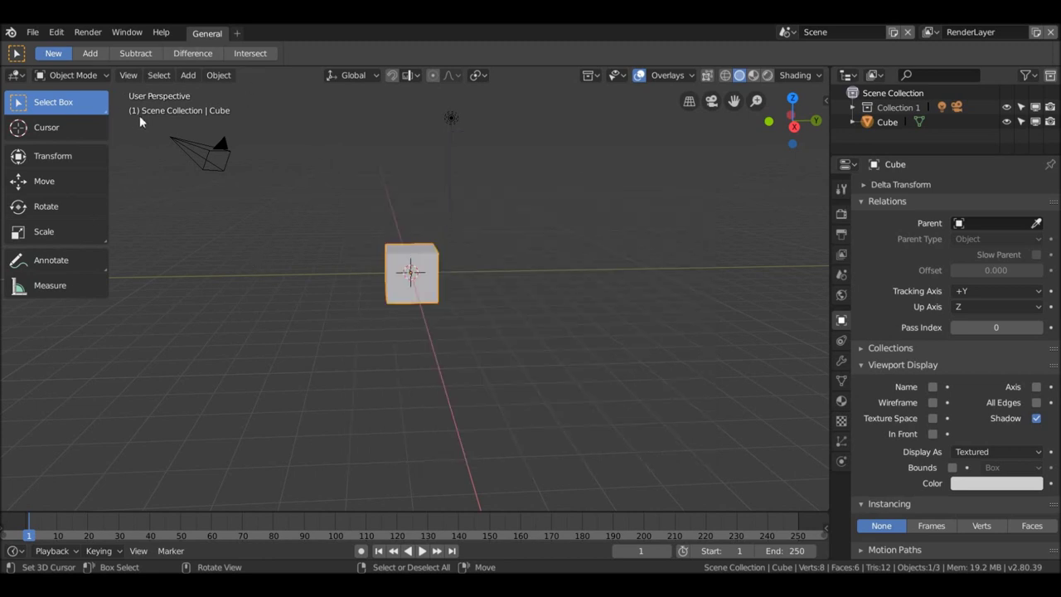
left_click(55, 33)
left_click(11, 33)
left_click(31, 35)
left_click(31, 35)
left_click(75, 193)
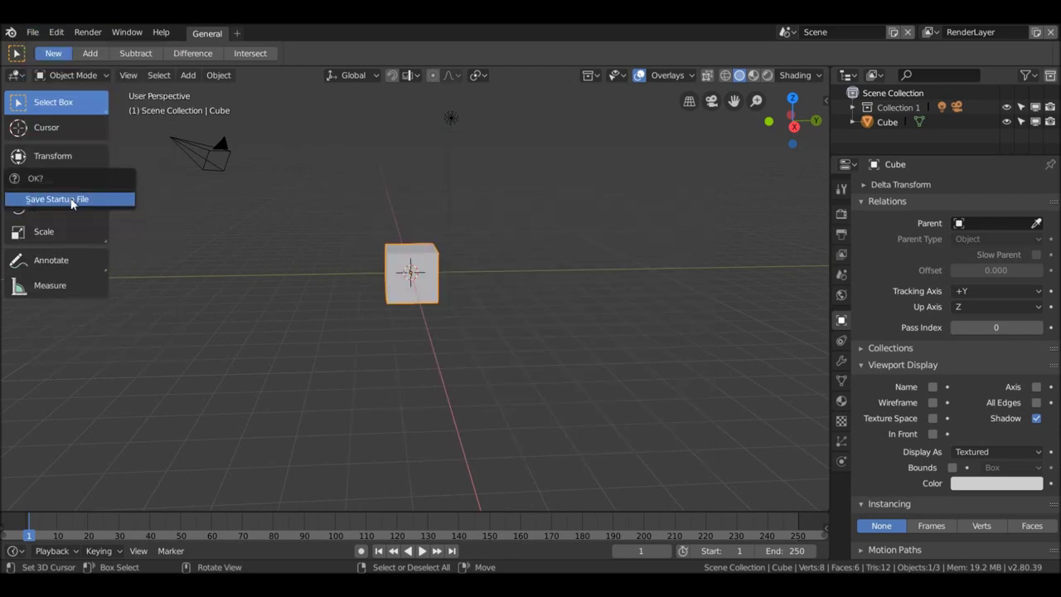
Load the factory settings and confirm the reset
left_click(33, 33)
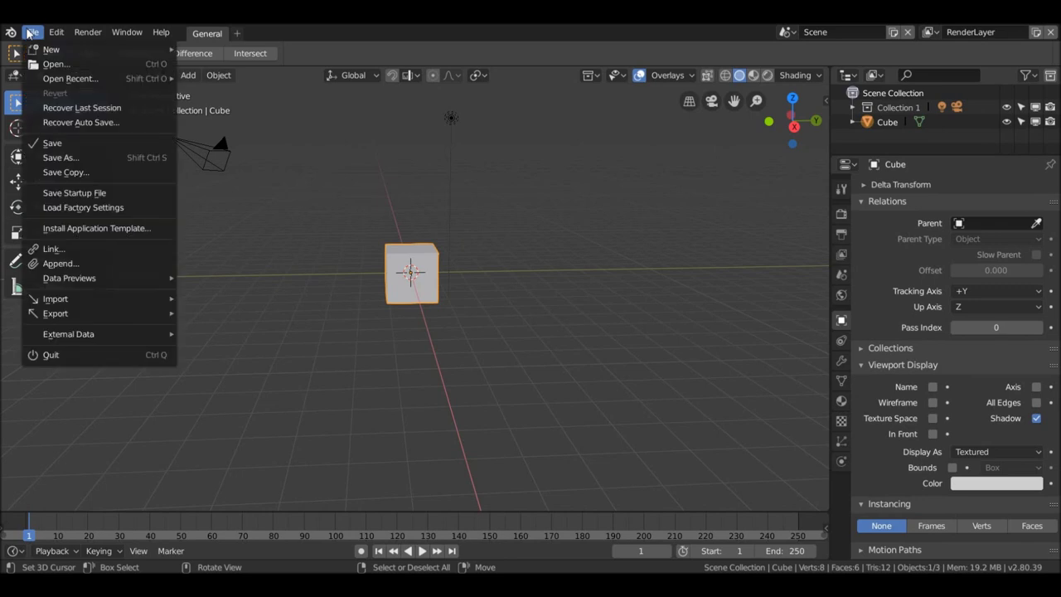
left_click(83, 207)
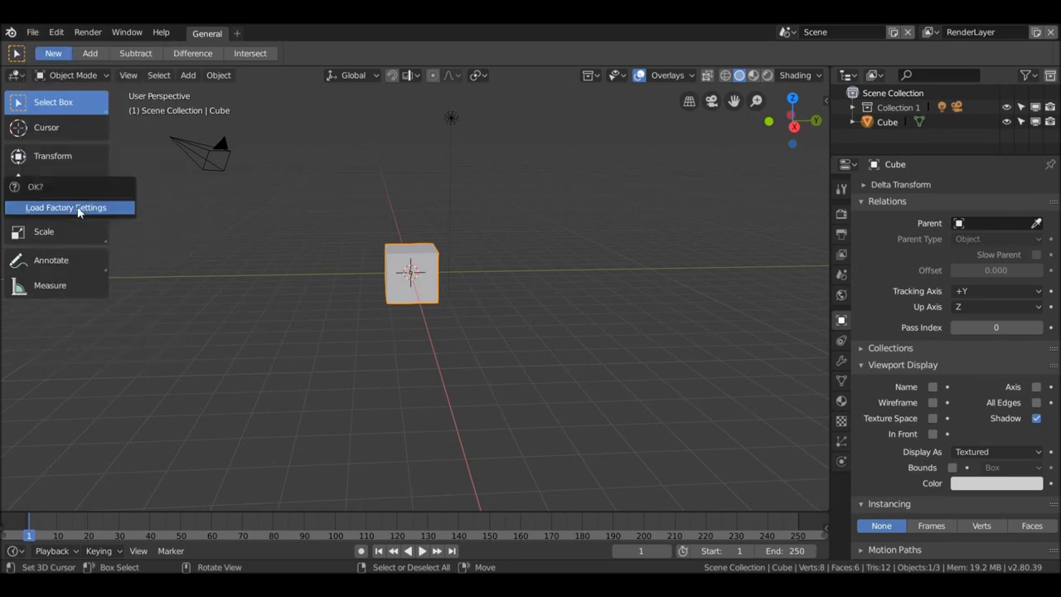
left_click(77, 207)
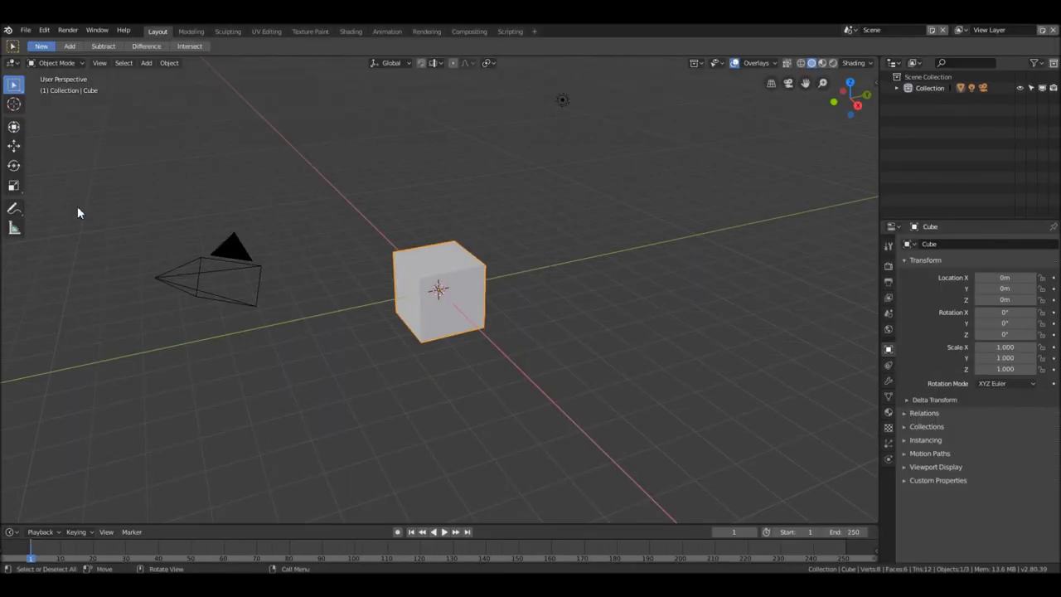
Open the recent file head_skecth_retopo.blend from the splash screen
left_click(9, 31)
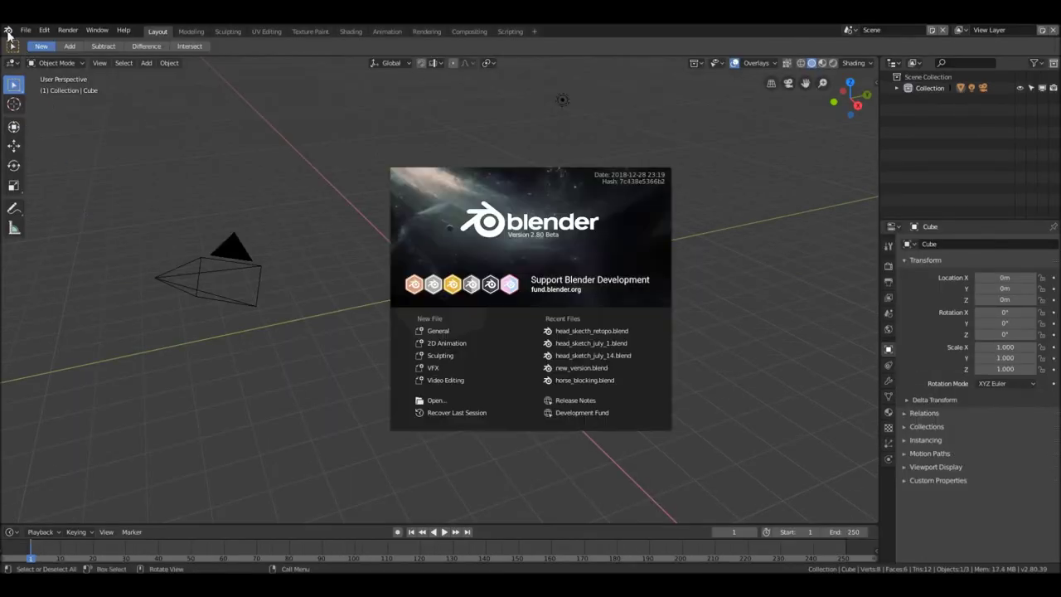
left_click(590, 332)
middle_click_drag(543, 247, 531, 332, "shift")
middle_click_drag(531, 331, 477, 276)
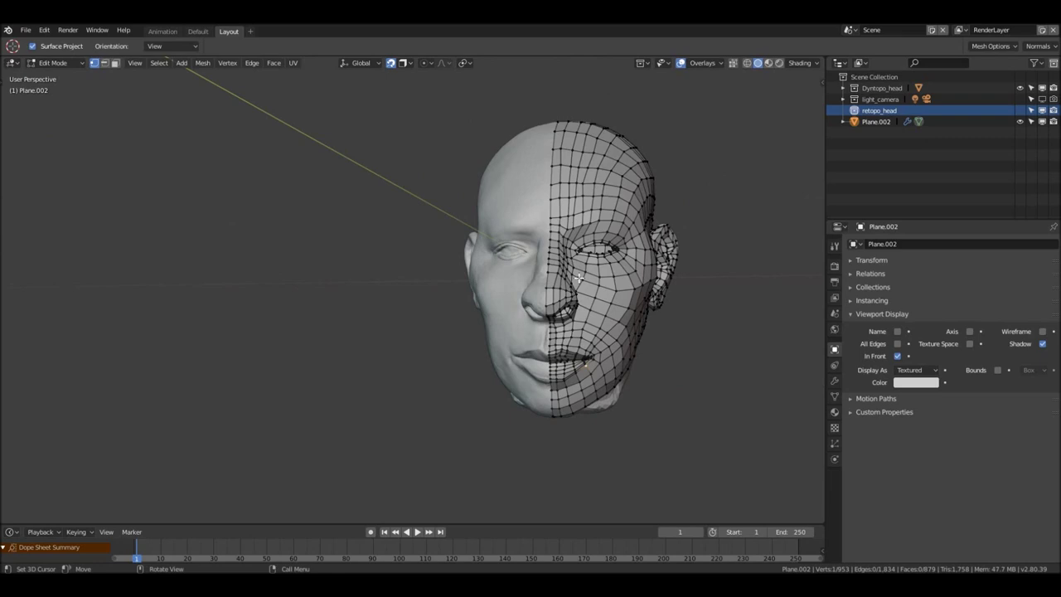
Show the head in front orthographic view and switch the retopology mesh from Edit Mode to Object Mode
key("KP_1")
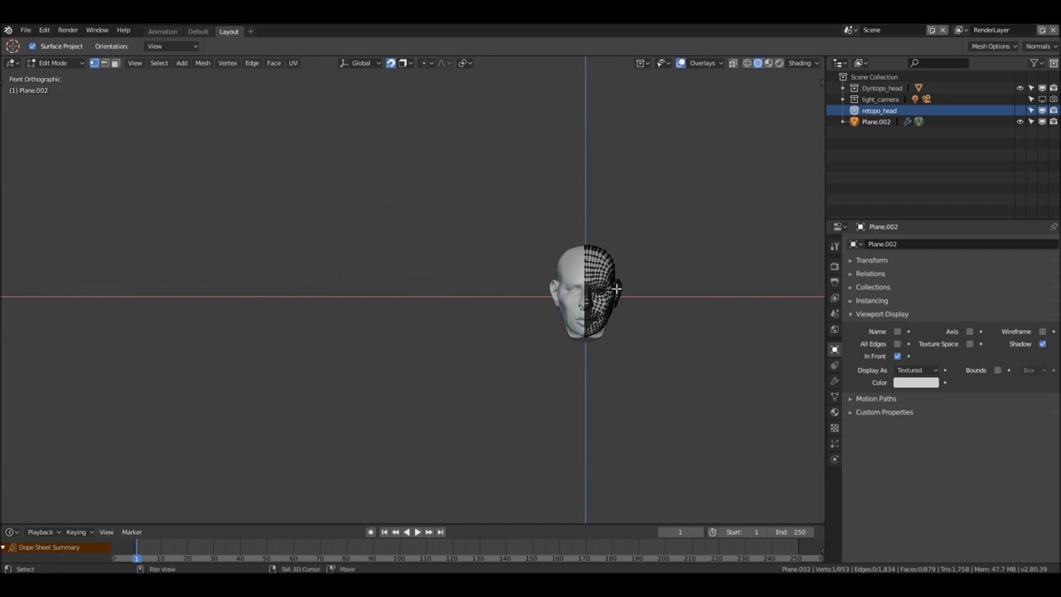
middle_click_drag(618, 289, 535, 240, "shift")
middle_click_drag(613, 252, 504, 253, "shift")
middle_click_drag(553, 290, 492, 286, "ctrl")
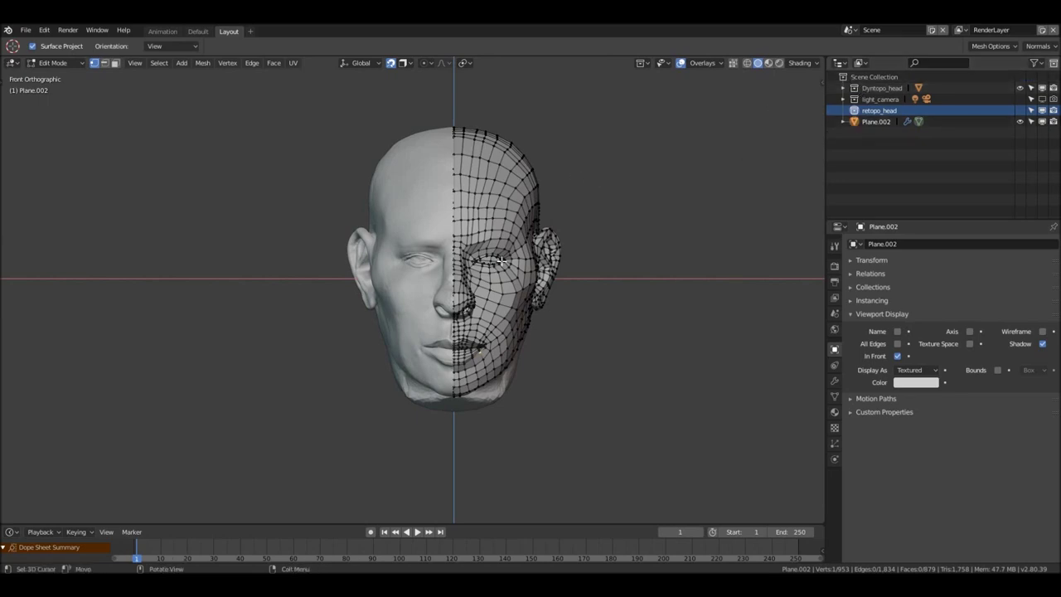
middle_click_drag(529, 287, 514, 252, "shift")
key("n")
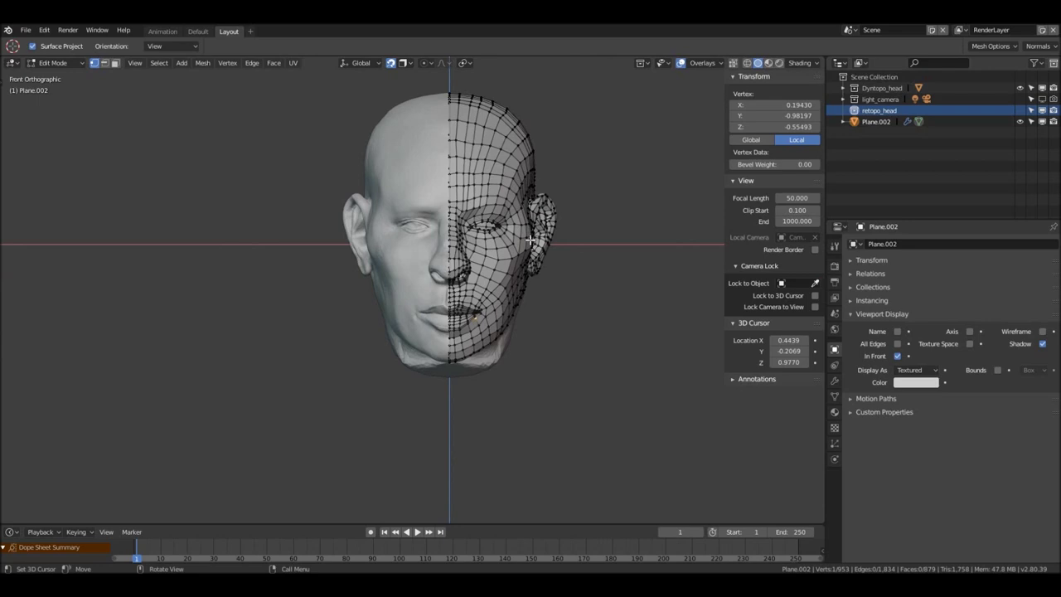
key("n")
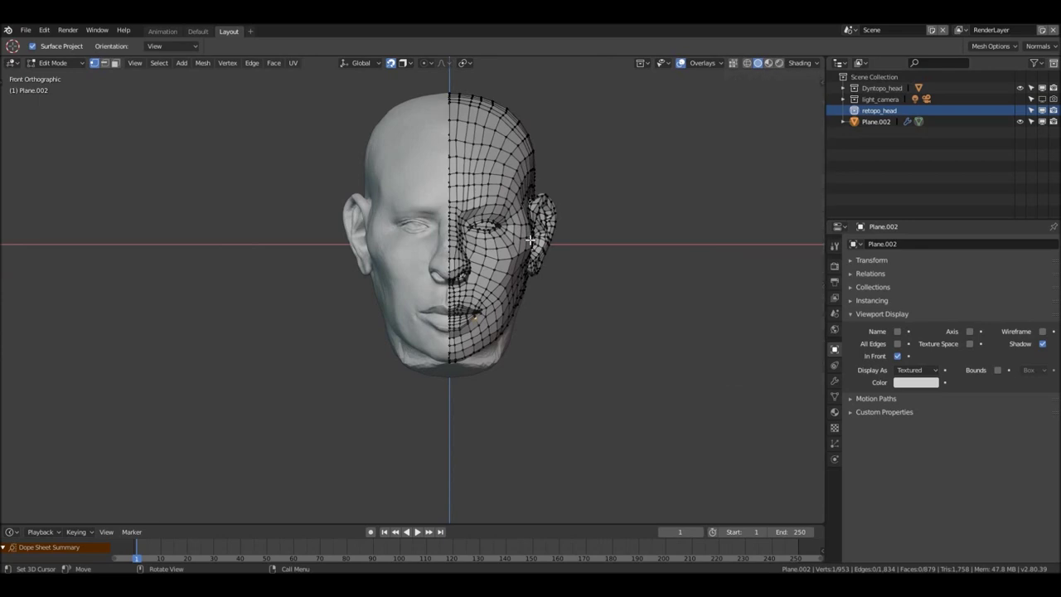
mouse_move(516, 237)
middle_mouse_down("shift")
mouse_move(527, 240)
mouse_move(532, 226)
mouse_move(518, 229)
middle_mouse_up("shift")
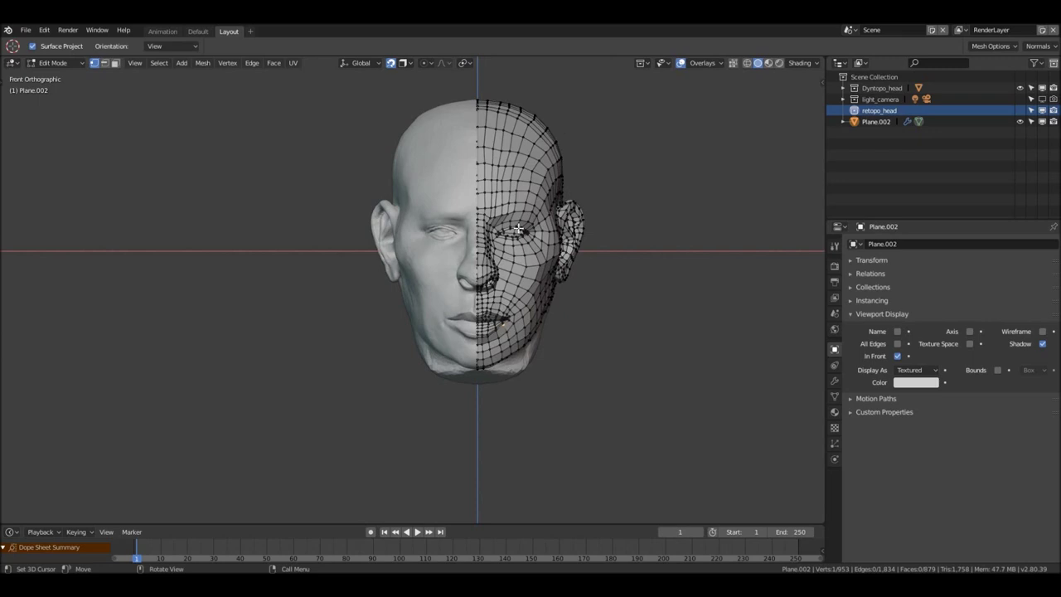
key("Tab")
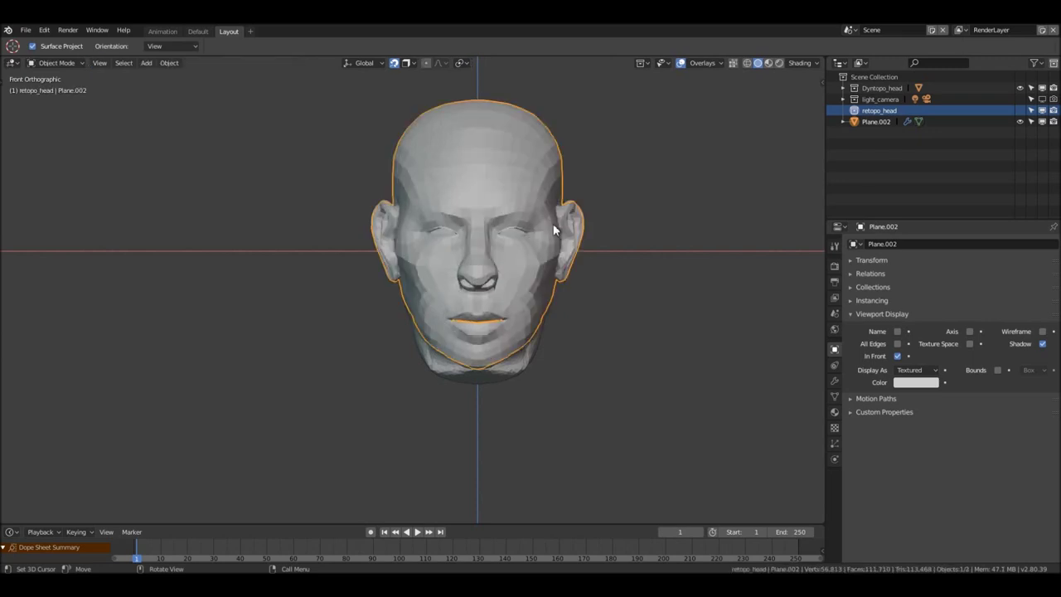
middle_click_drag(508, 231, 511, 229, "shift")
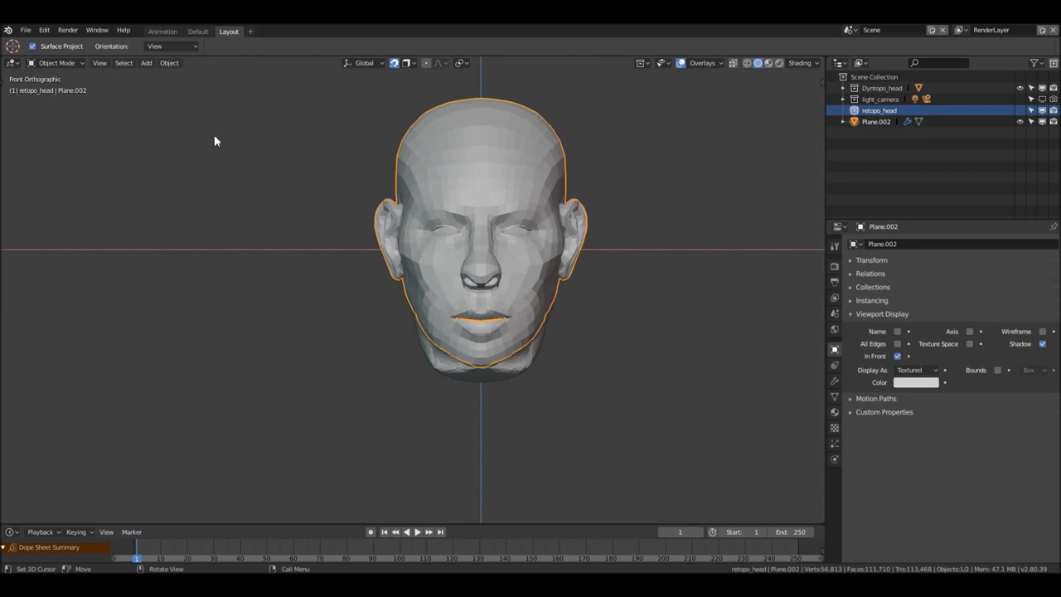
Set the Select With option to Right in the input preferences and close the preferences window
left_click(24, 32)
mouse_move(44, 30)
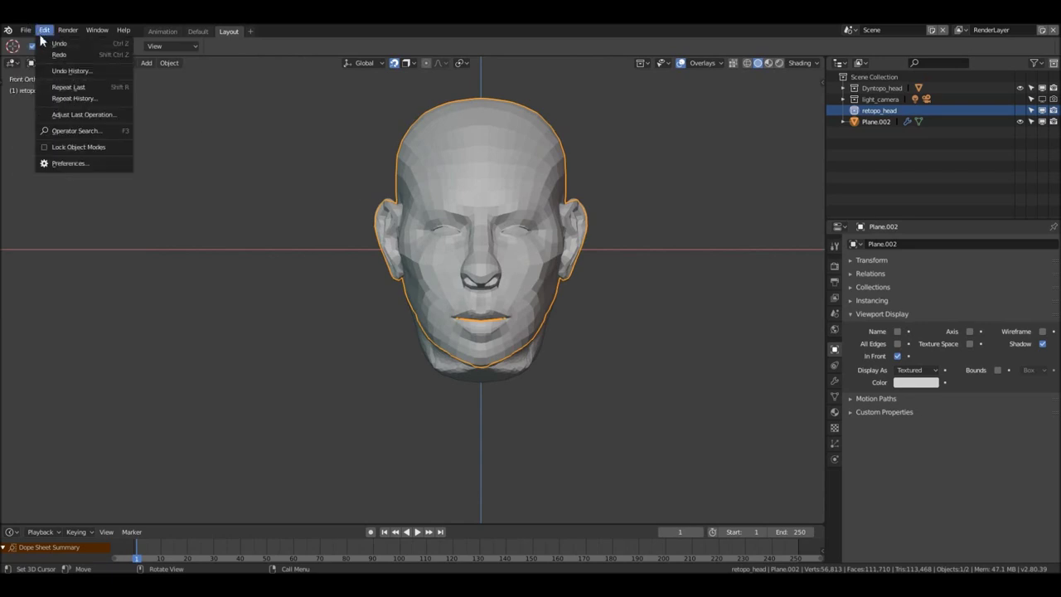
left_click(76, 160)
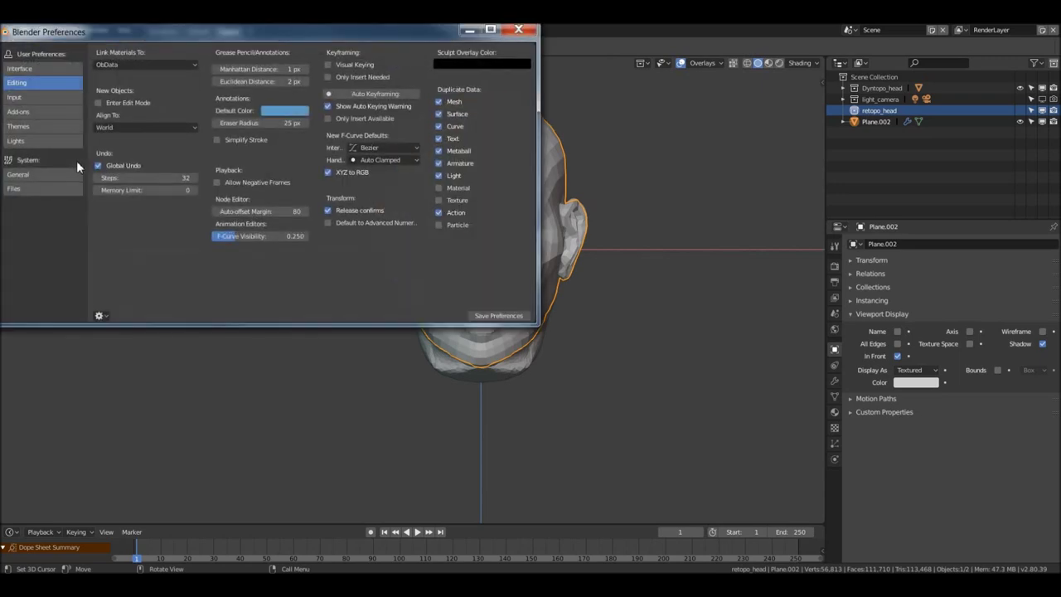
left_click(31, 100)
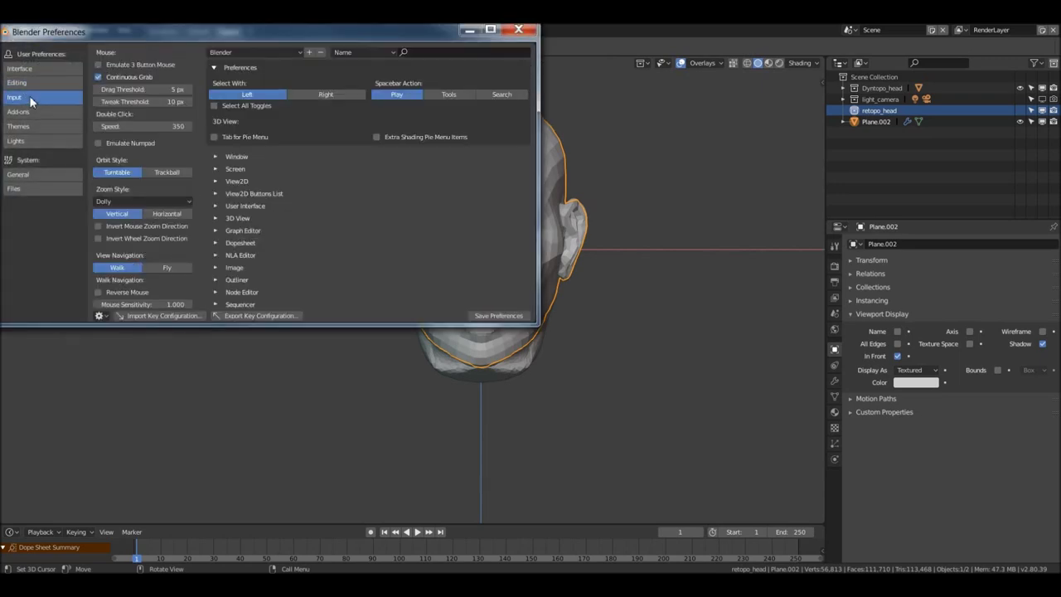
left_click(317, 95)
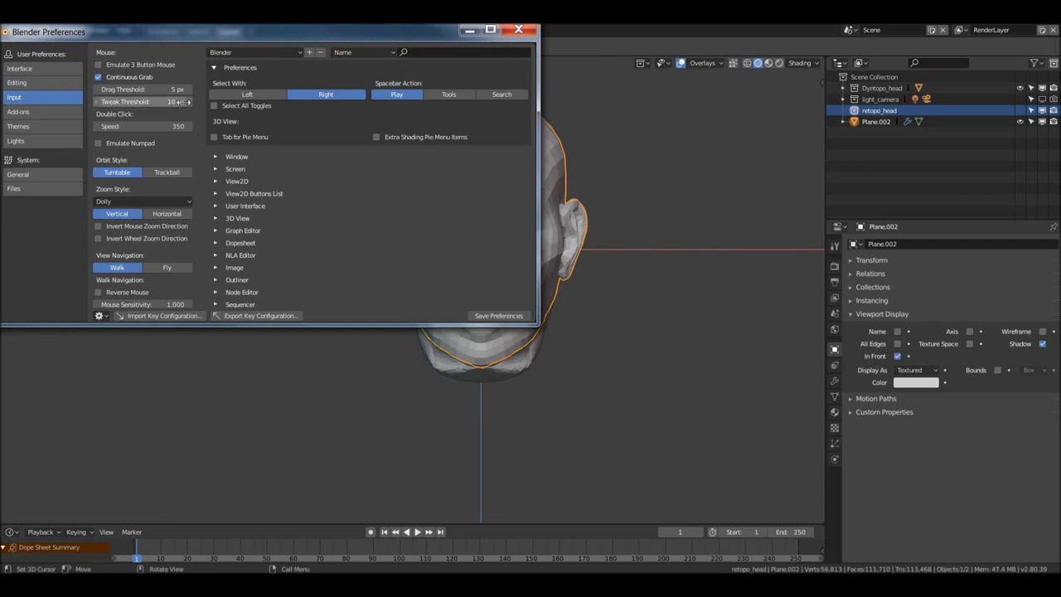
left_click(34, 69)
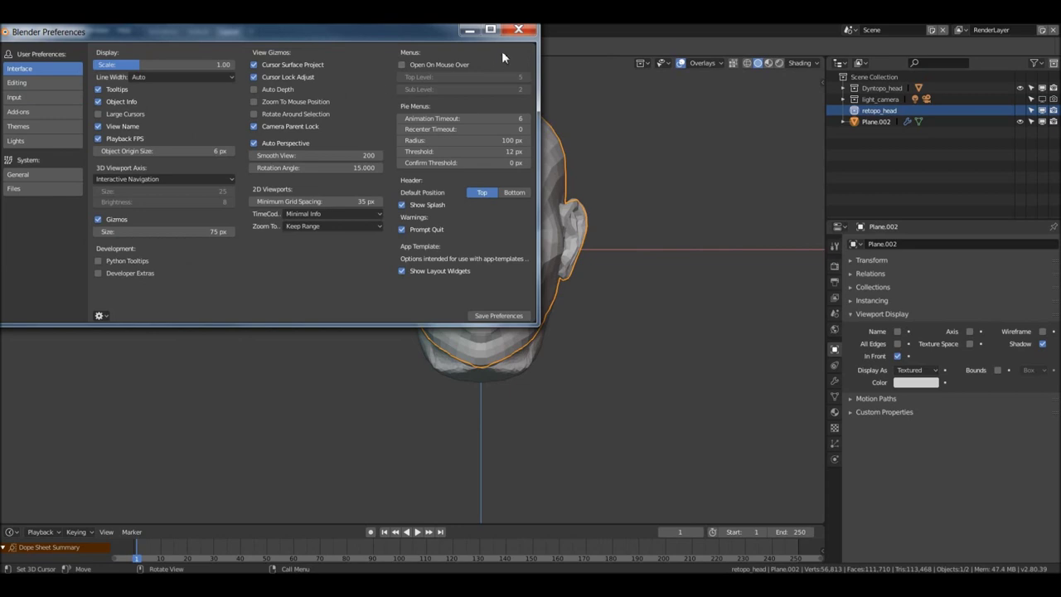
left_click(519, 31)
Add a new collection inside the Scene Collection
middle_click_drag(530, 223, 522, 217, "shift")
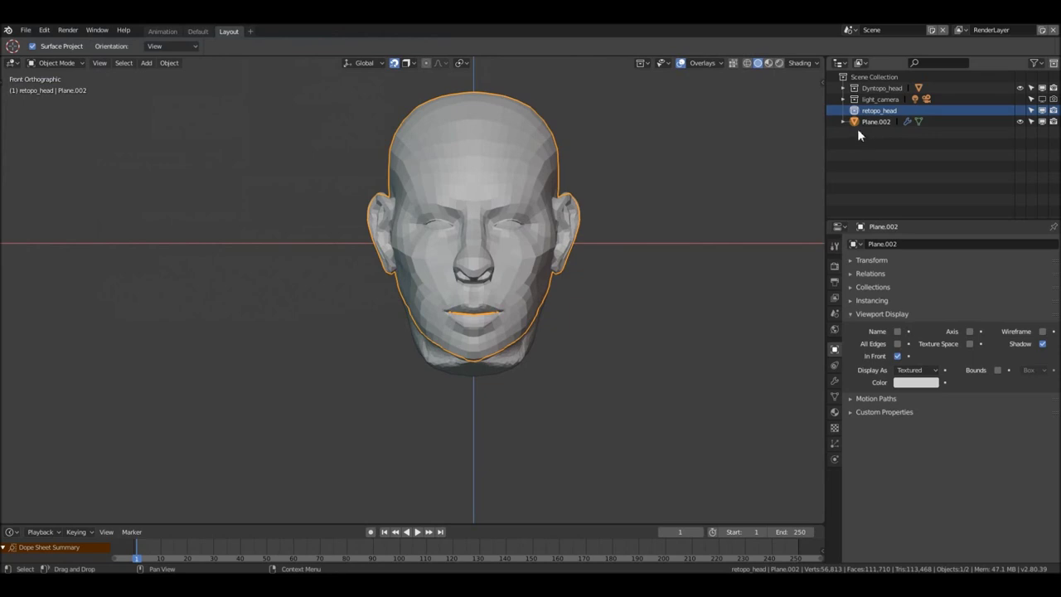
left_click(870, 78)
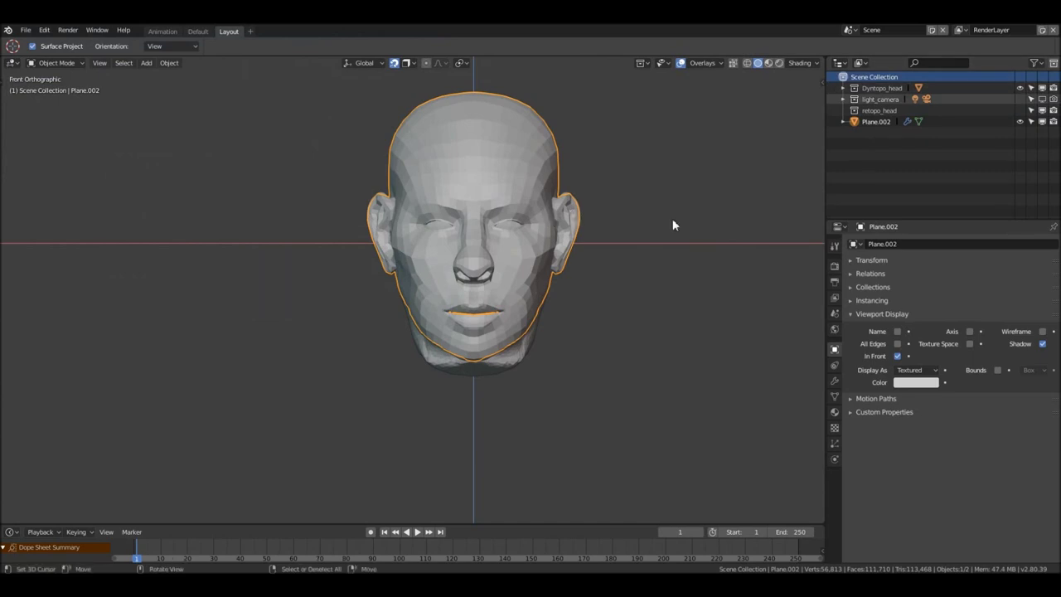
right_click(845, 80)
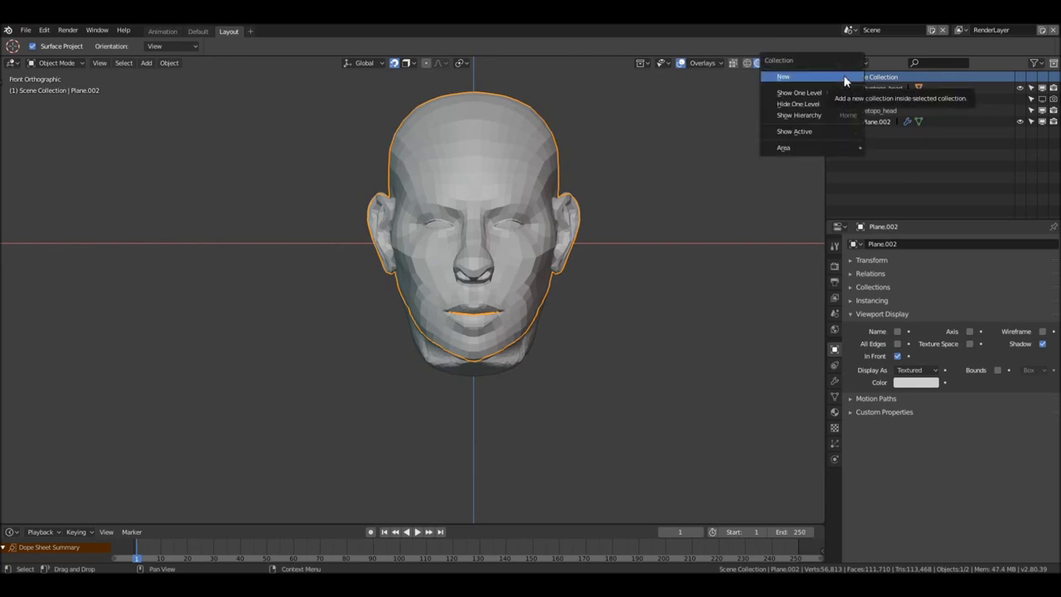
left_click(845, 80)
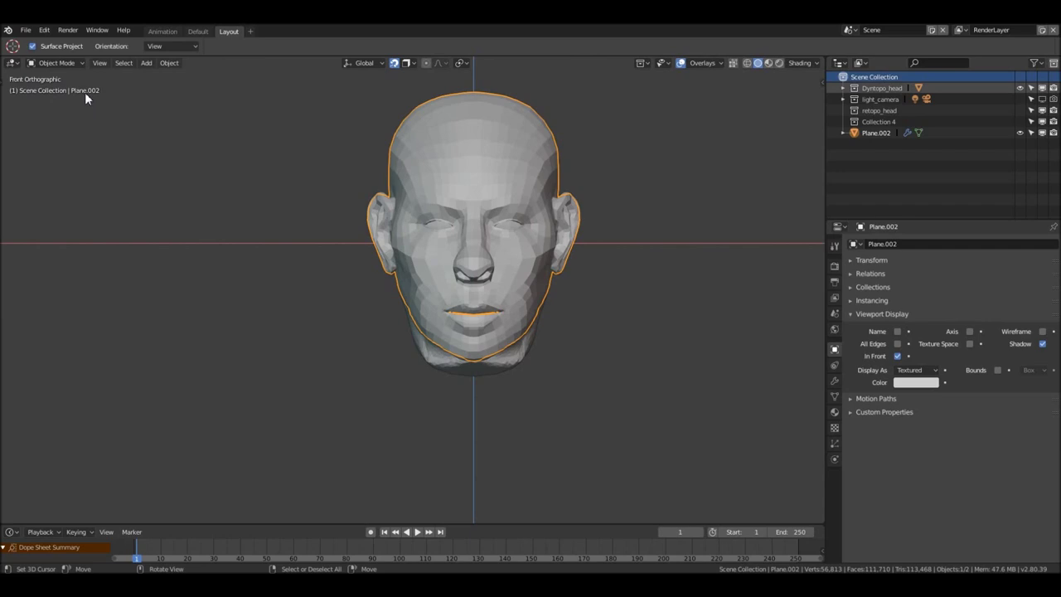
Rename the Plane.002 head object as retopo_head
key("n")
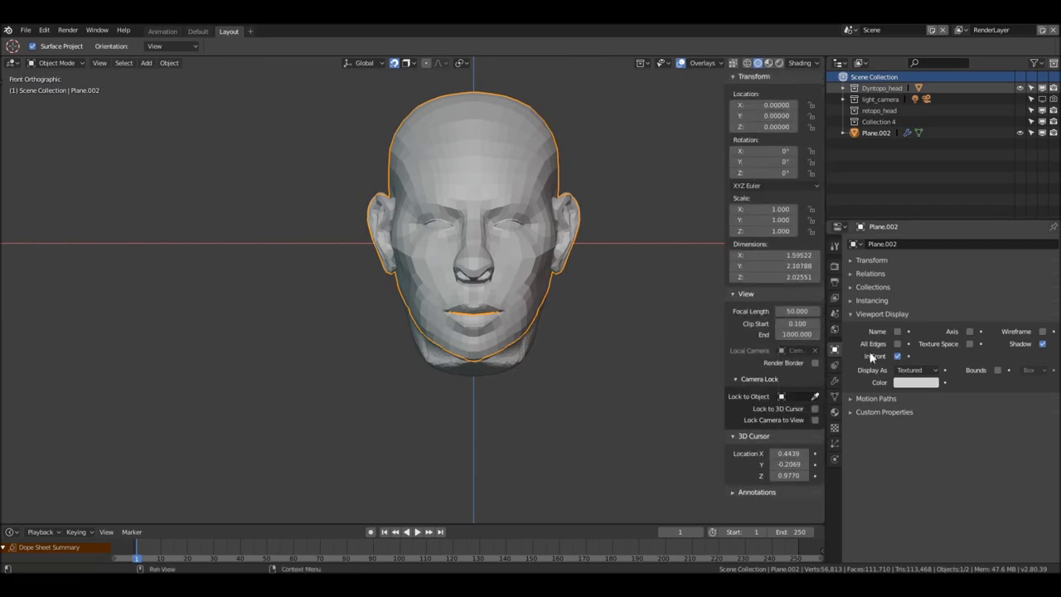
left_click(922, 244)
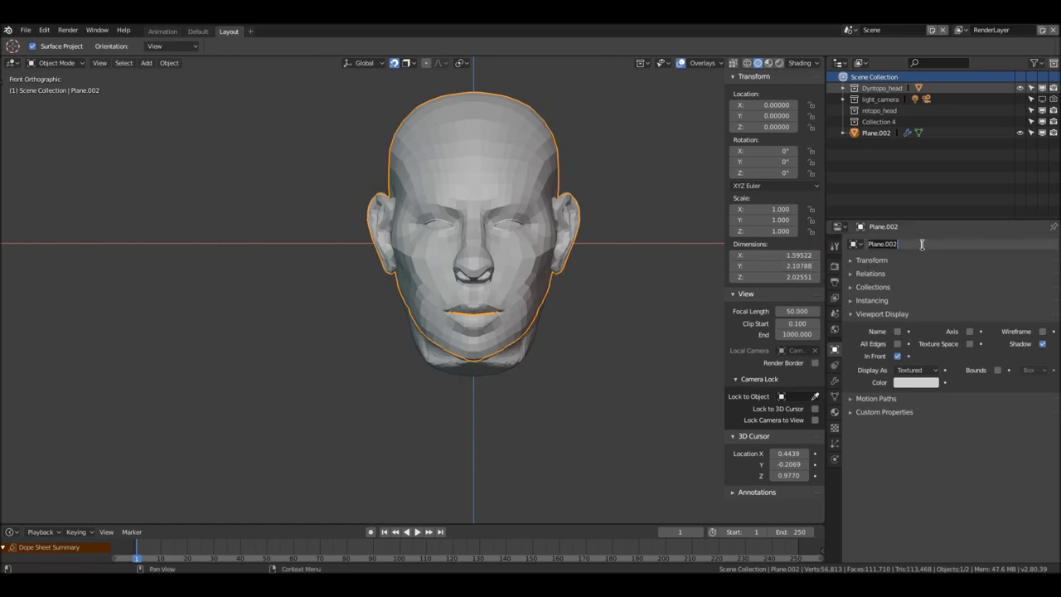
type("retopo_head")
key("Return")
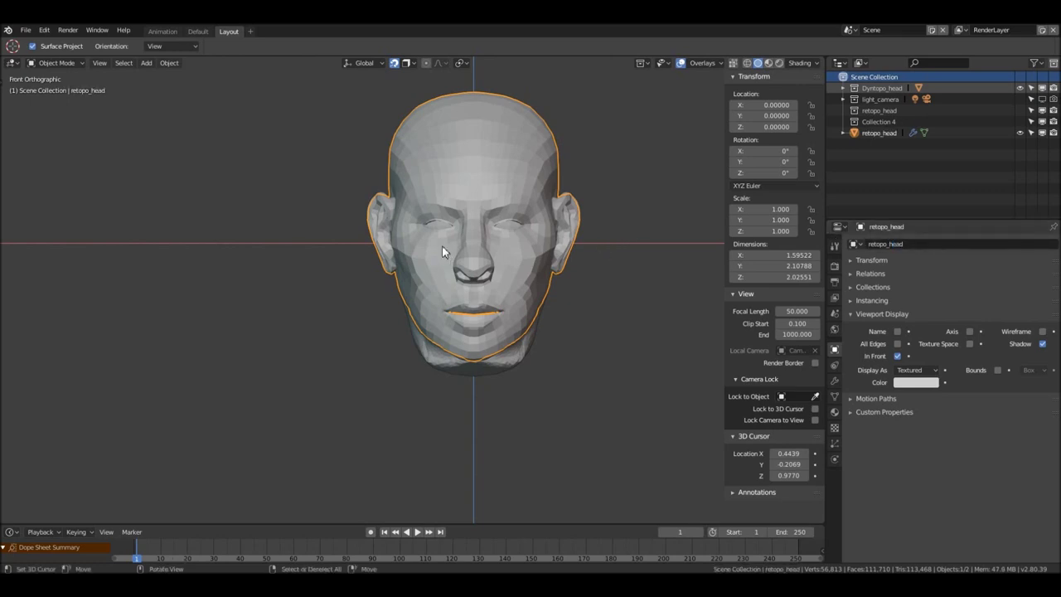
key("n")
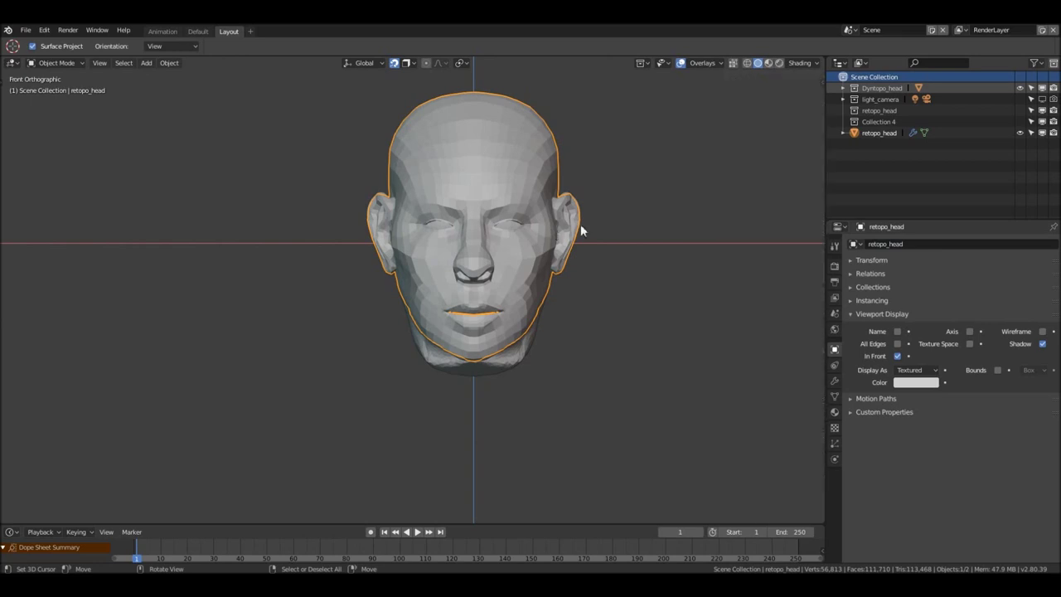
Rename the empty Collection 4 as background
left_click(879, 122)
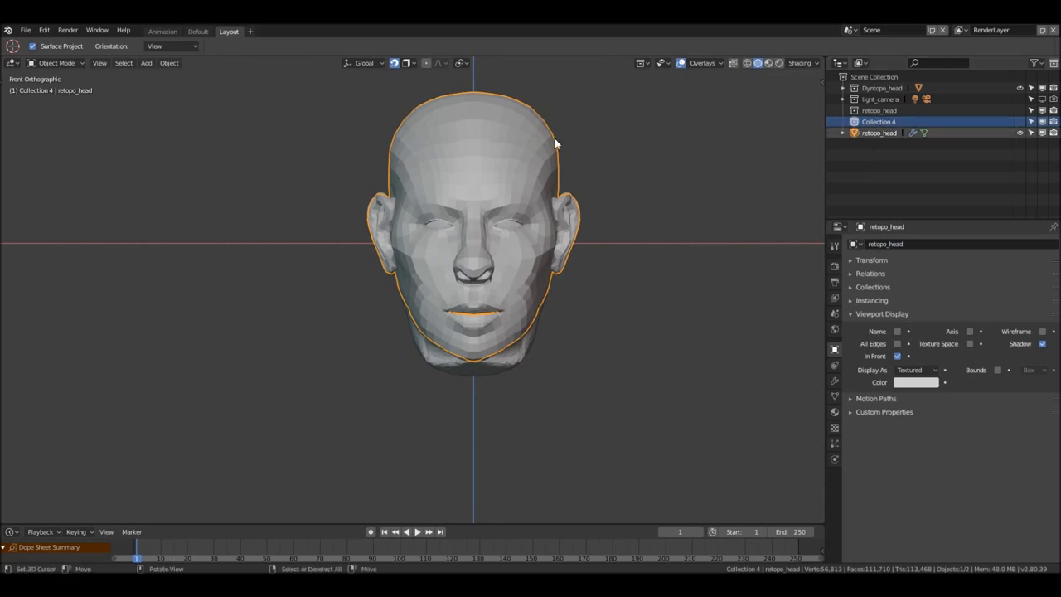
double_click(879, 124)
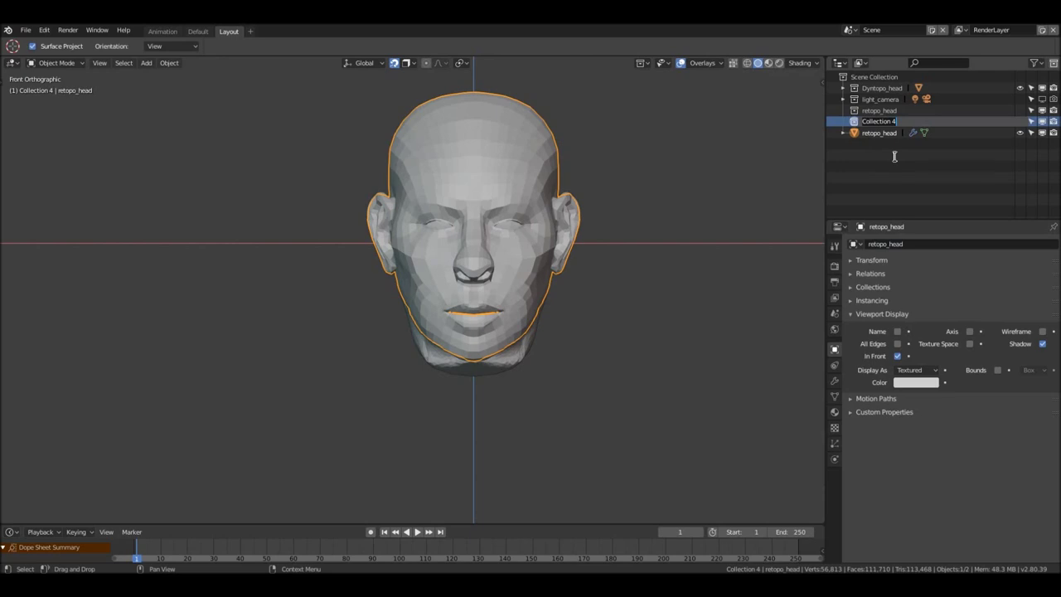
type("b")
type("kground")
key("Return")
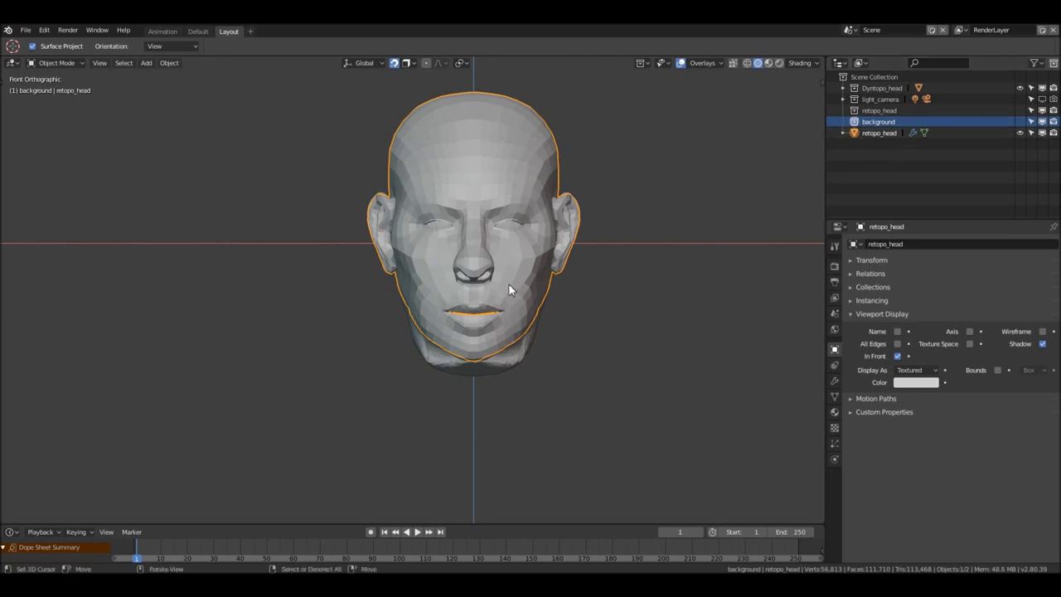
Enable the 3D Cursor and Origins overlays in the viewport
scroll(524, 280, "down", 1)
middle_click_drag(586, 274, 578, 273, "shift")
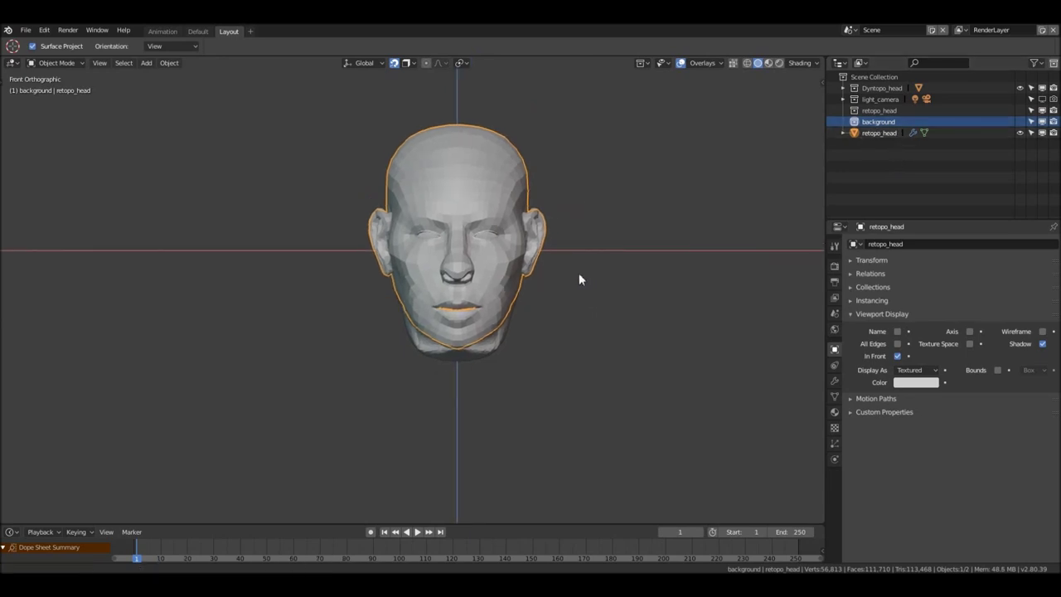
left_click(701, 63)
left_click(710, 142)
left_click(711, 209)
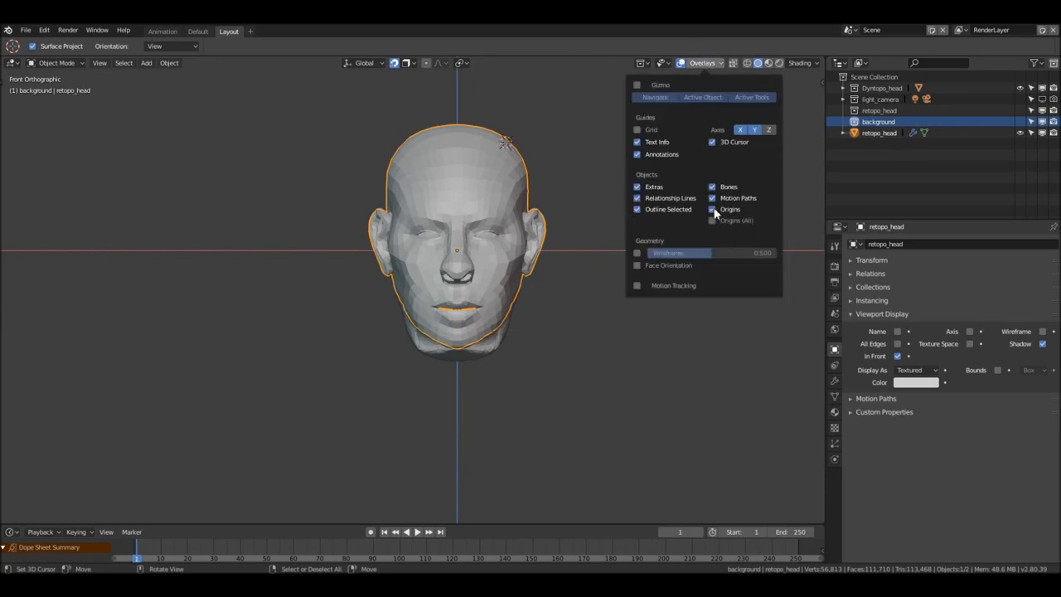
middle_click_drag(503, 224, 514, 204, "shift")
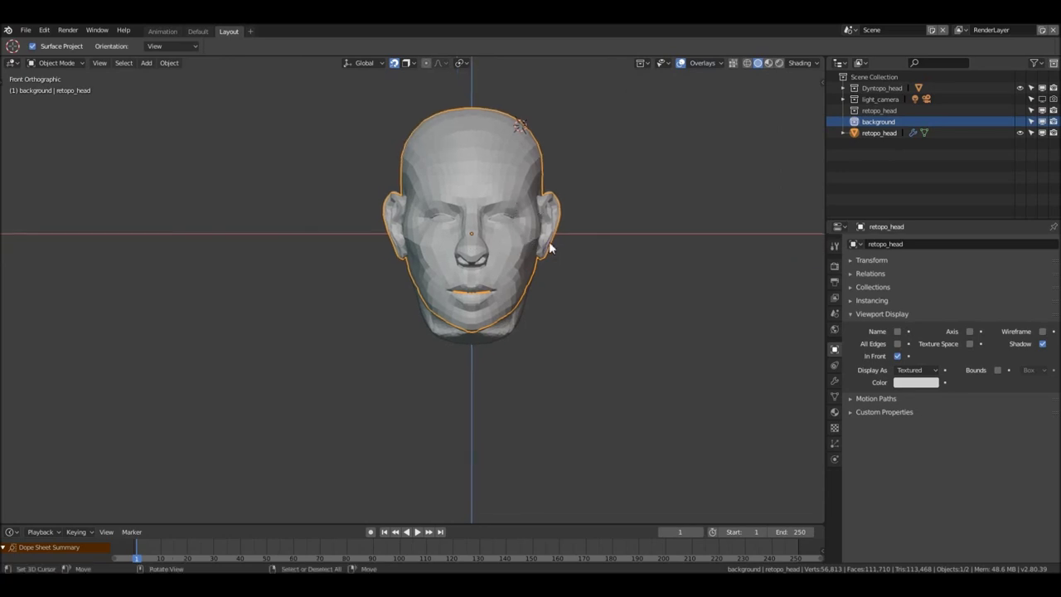
Snap the 3D cursor to the selected retopo_head object
key("shift+s")
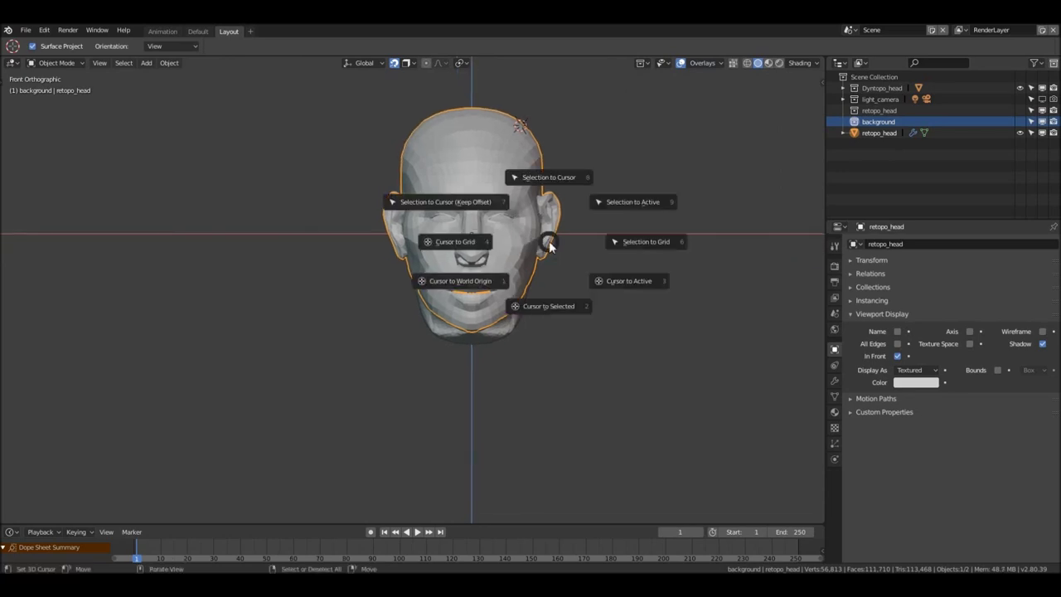
left_click(551, 308)
scroll(472, 246, "up", 5)
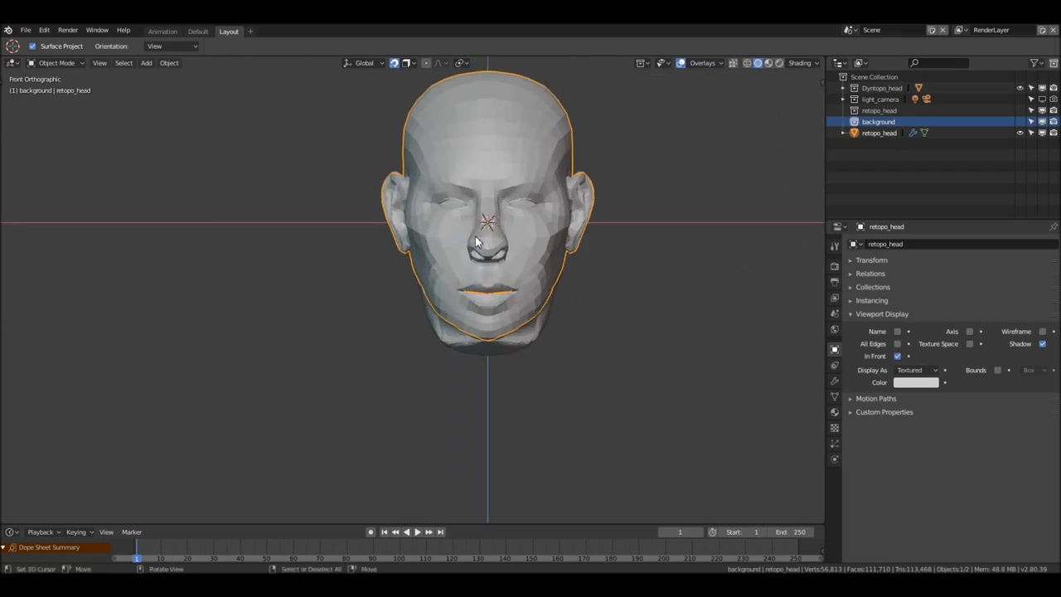
Place the 3D cursor beside the head and snap it back to the selected retopo_head object
scroll(481, 218, "up", 6)
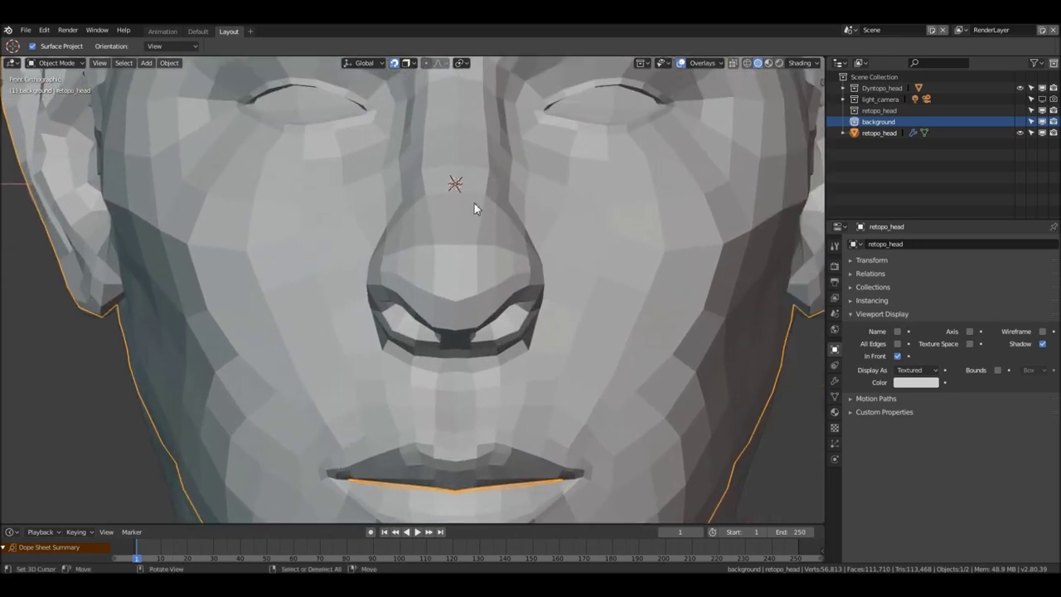
scroll(450, 189, "down", 10)
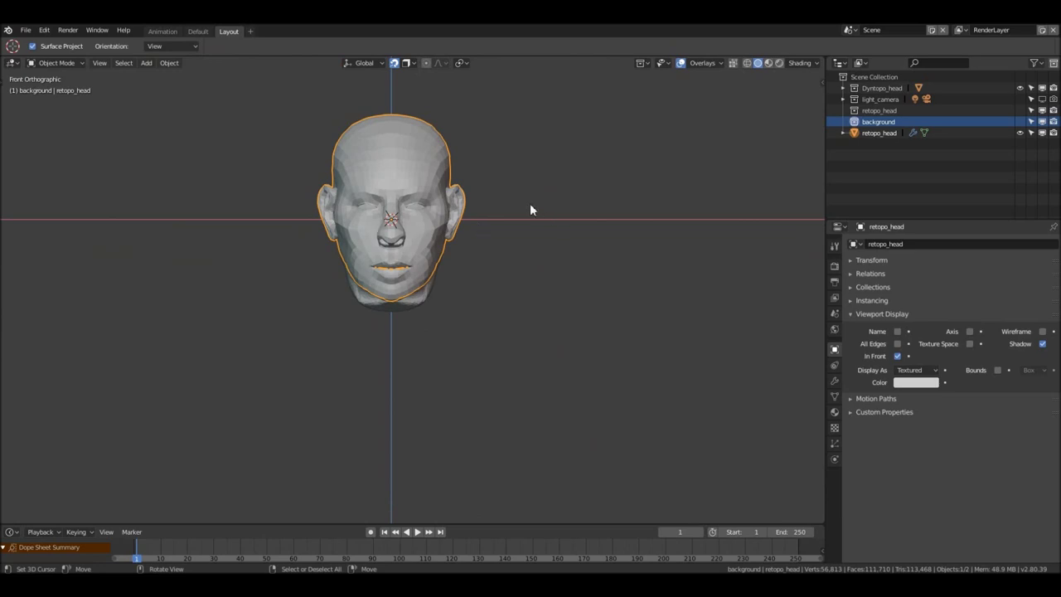
key("g")
left_click(579, 185)
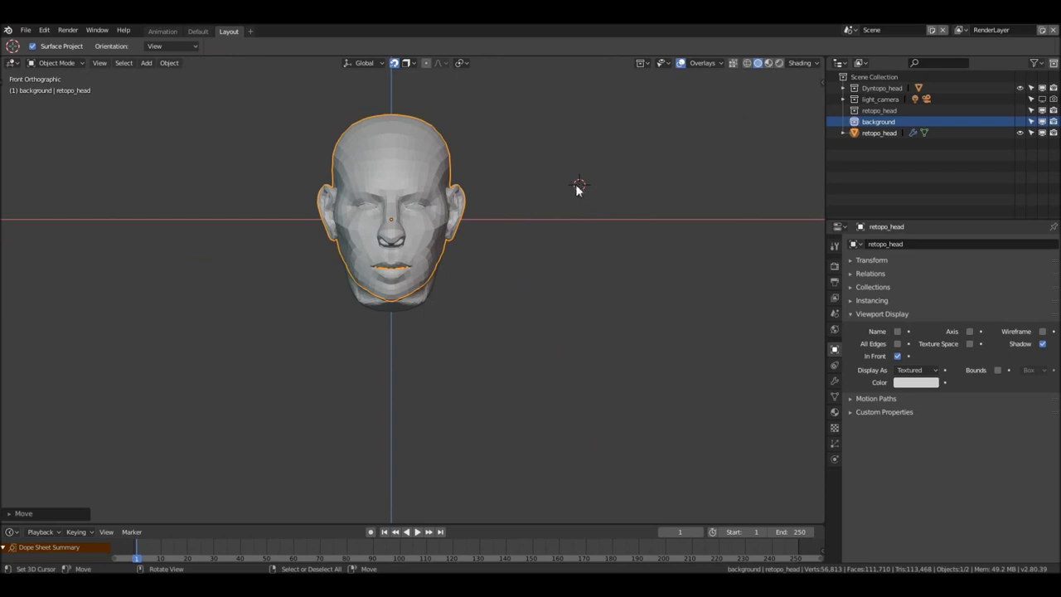
key("shift+s")
left_click(521, 305)
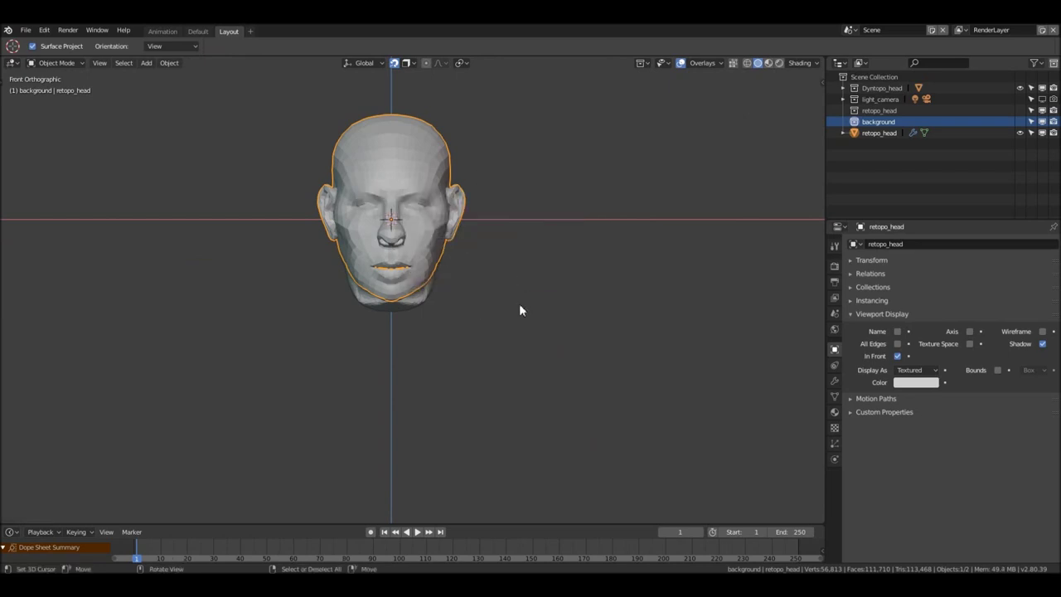
Add modelingwefewaence_zpsb36d5cc7.jpg as a background image in the front orthographic view
key("KP_Decimal")
scroll(488, 229, "up", 4)
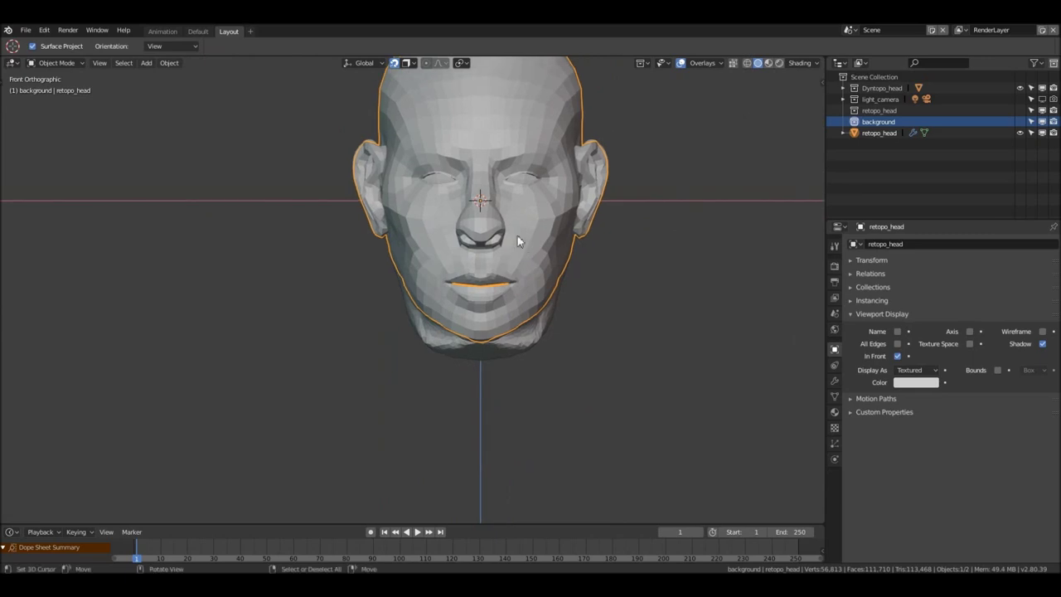
middle_click_drag(559, 201, 540, 211, "shift")
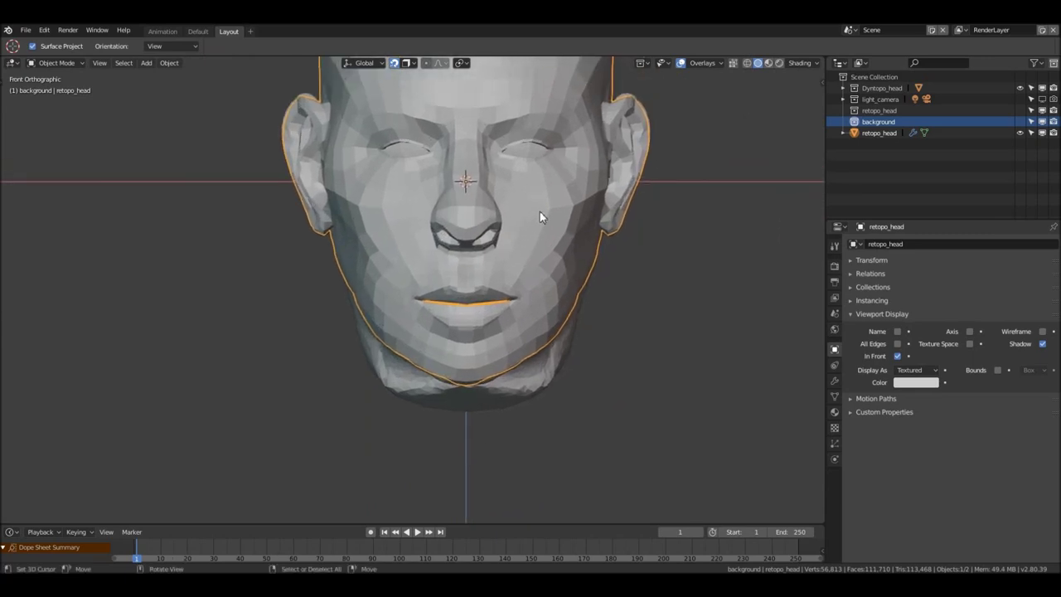
scroll(460, 203, "down", 3)
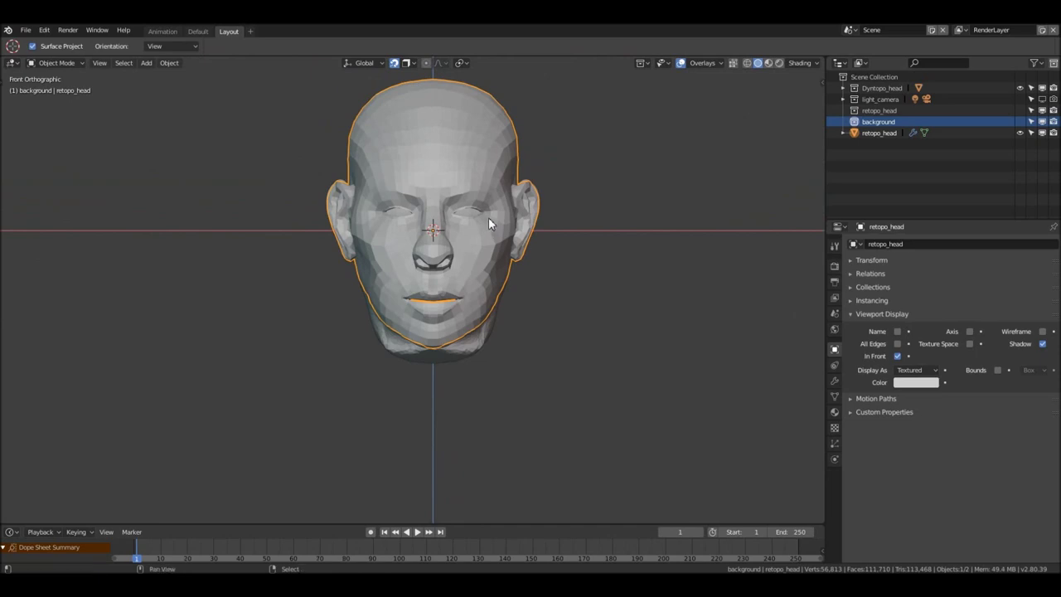
key("shift+a")
mouse_move(489, 217)
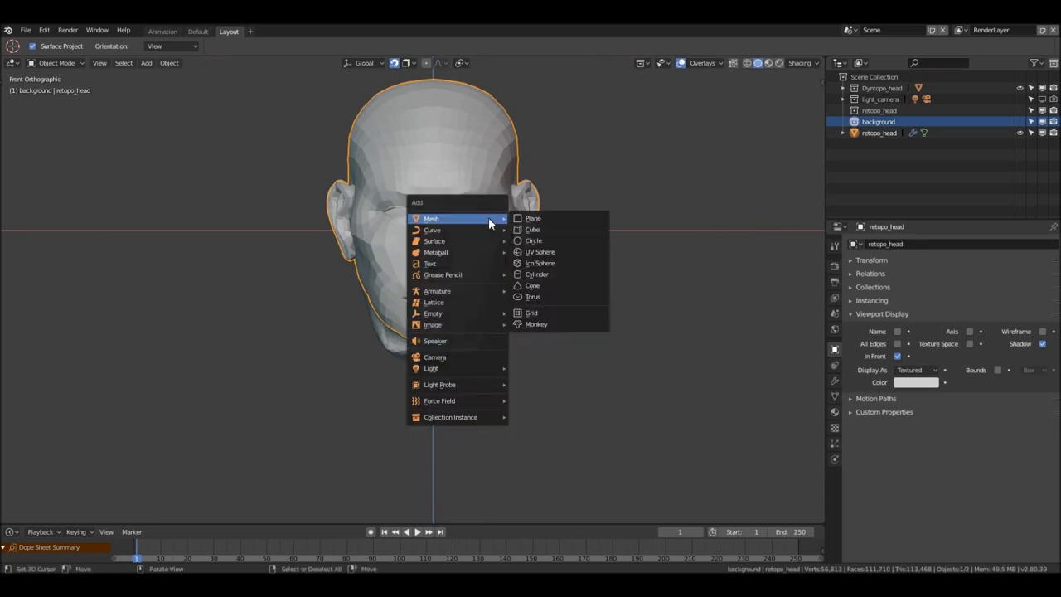
mouse_move(441, 324)
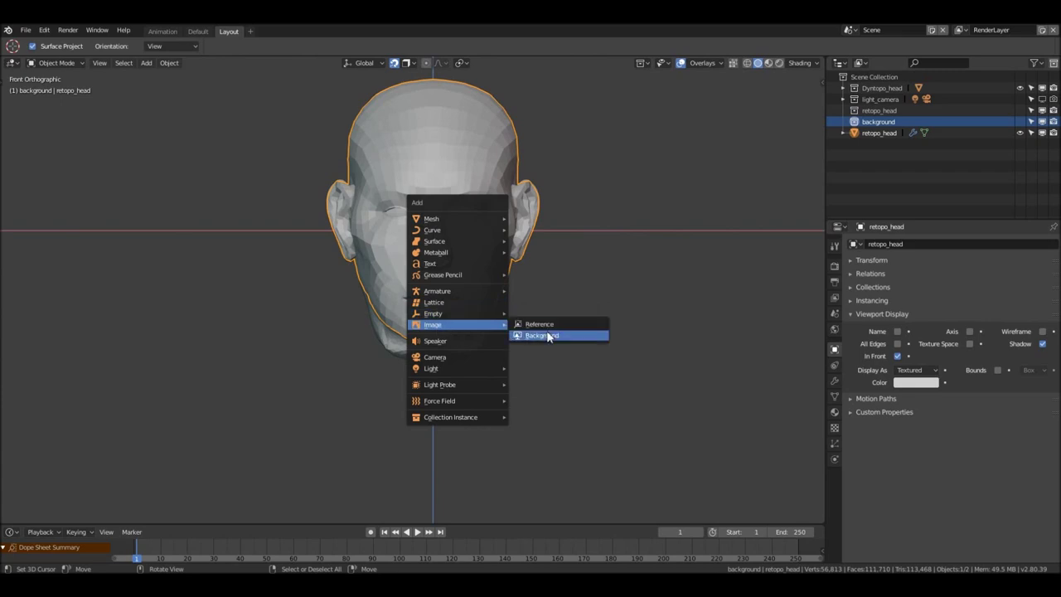
left_click(547, 336)
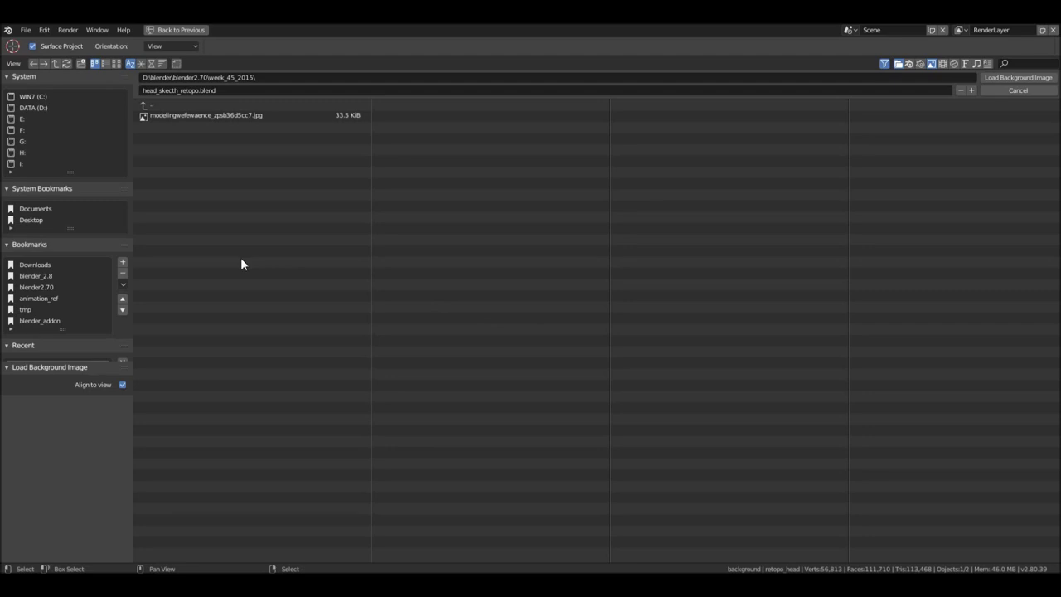
double_click(182, 116)
Set the background image's depth to Front and its Transparency value to 0.435
scroll(460, 237, "down", 2)
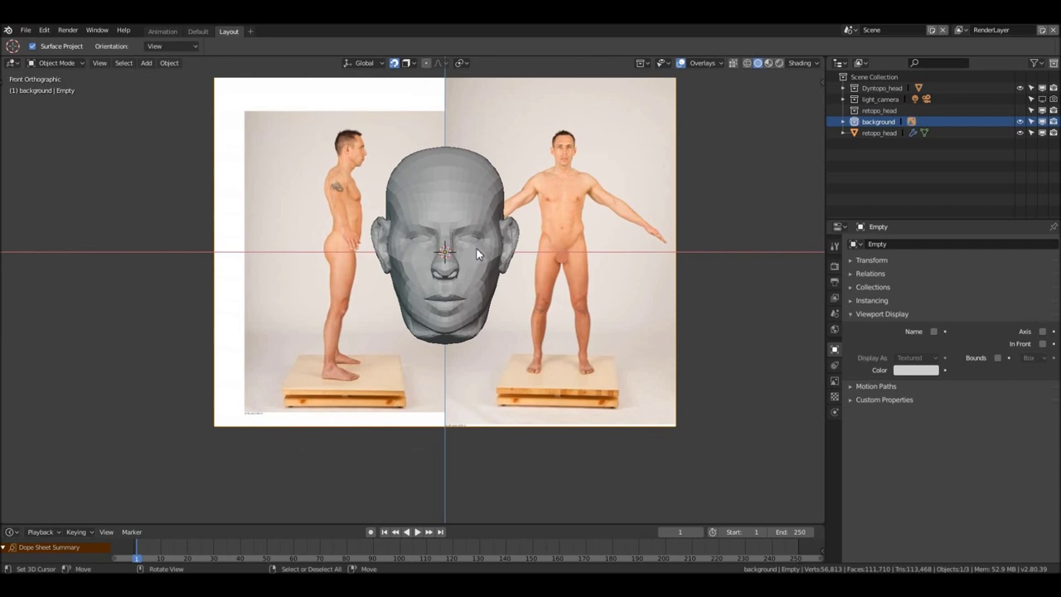
scroll(477, 247, "down", 3)
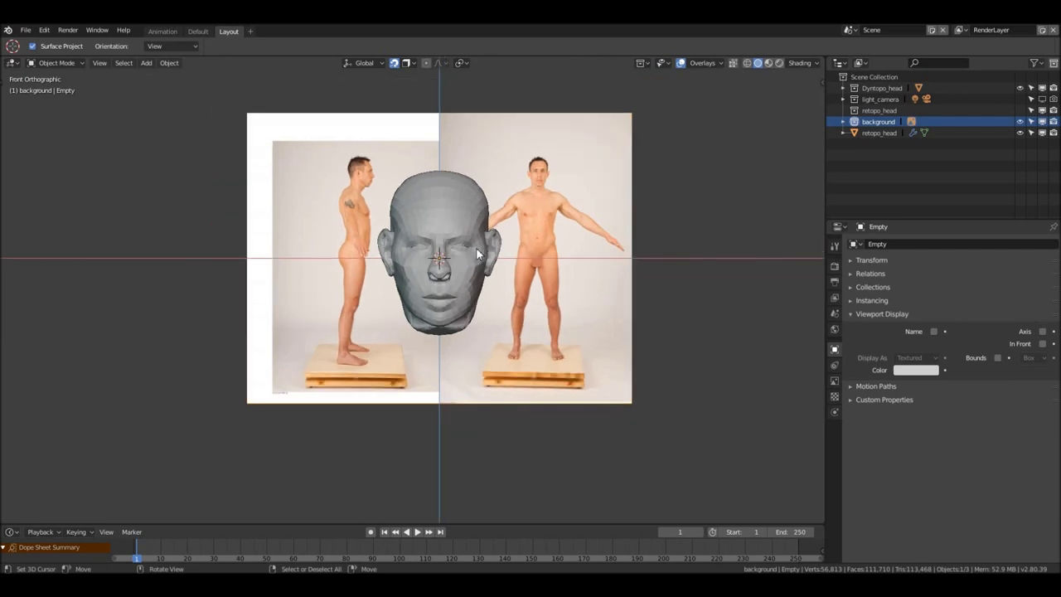
middle_click_drag(478, 247, 492, 248, "shift")
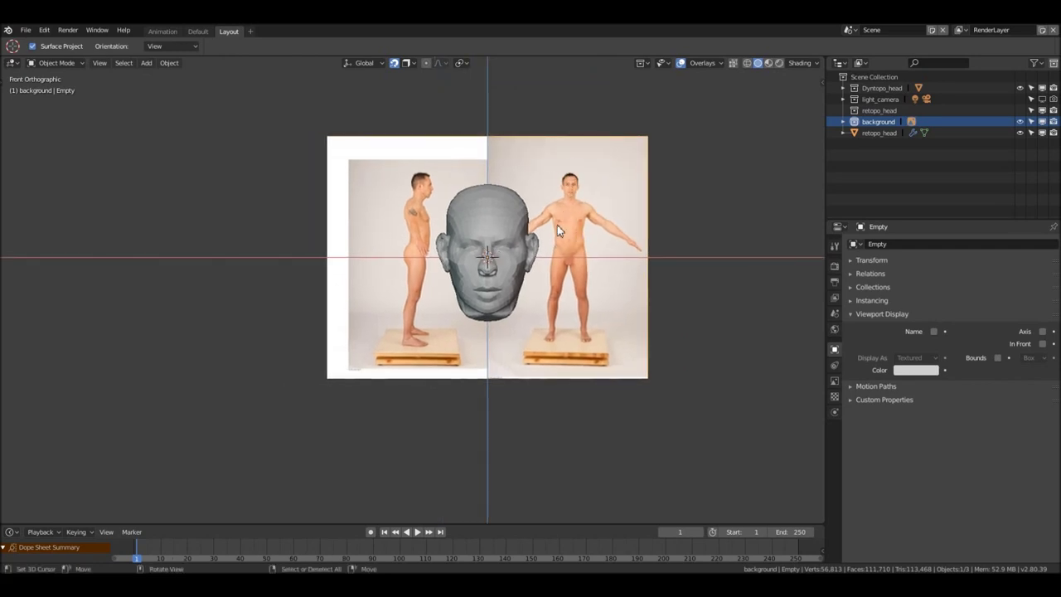
scroll(552, 225, "down", 1, "ctrl")
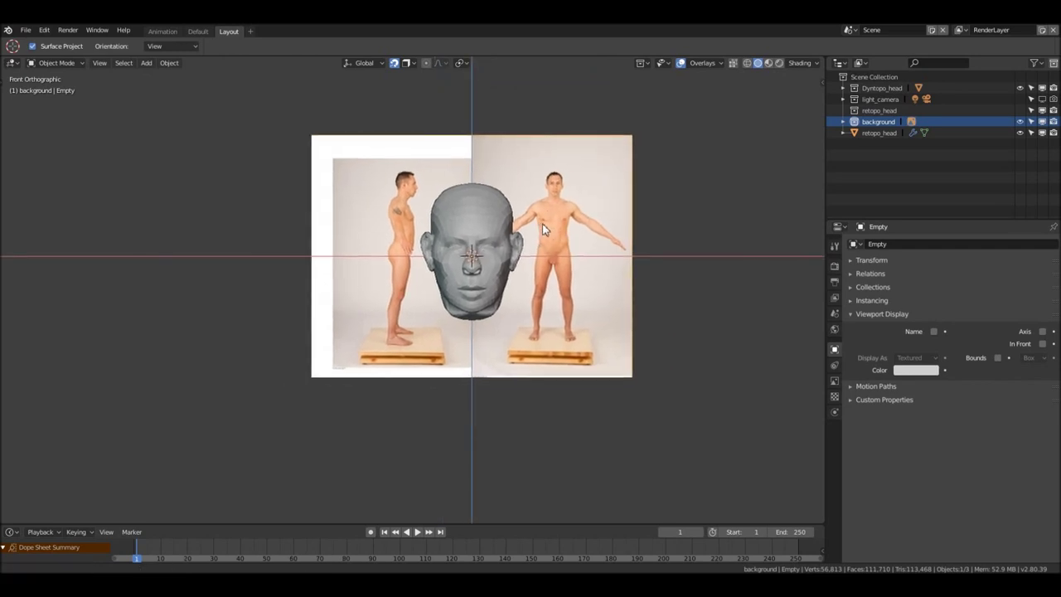
left_click(832, 381)
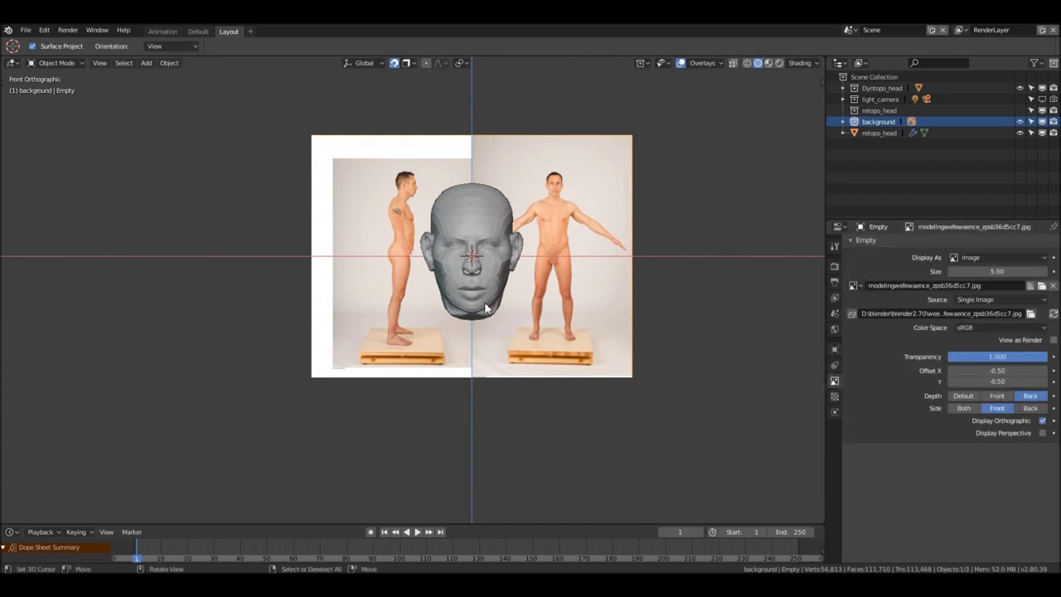
scroll(493, 292, "up", 1, "ctrl")
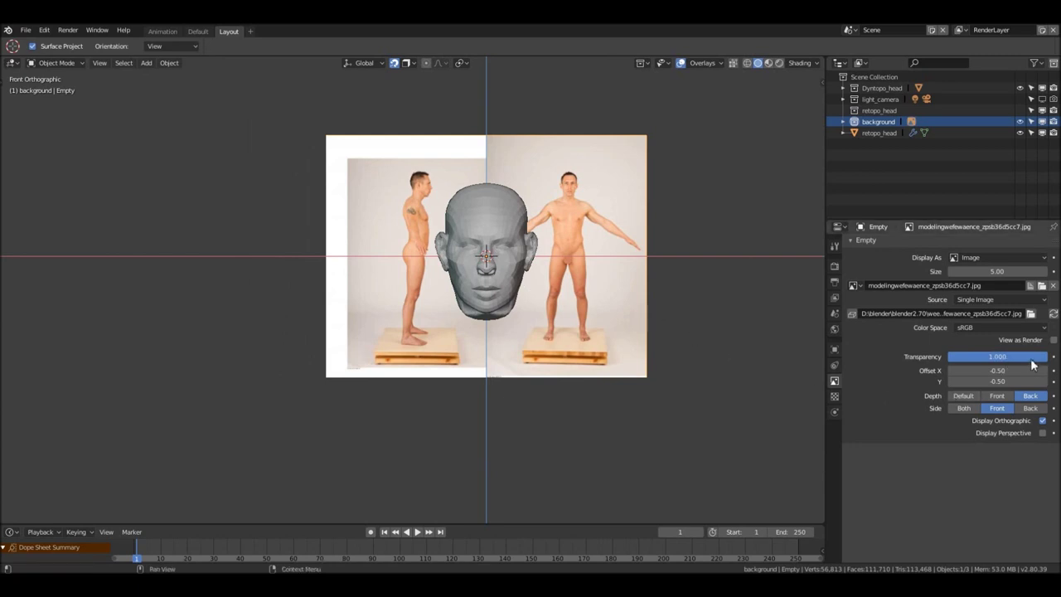
left_click_drag(1042, 361, 1003, 361)
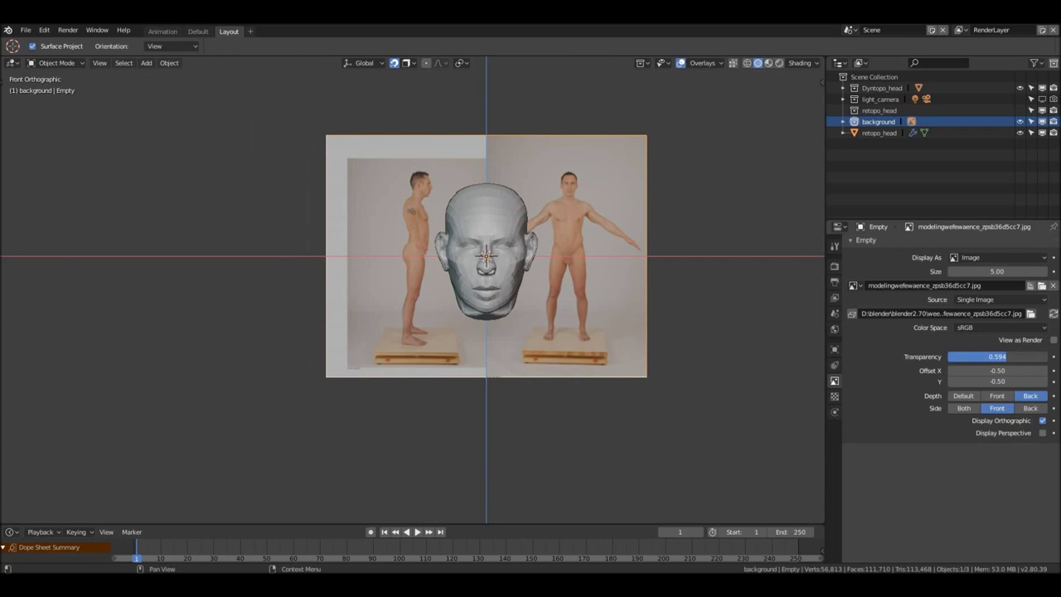
left_click(997, 396)
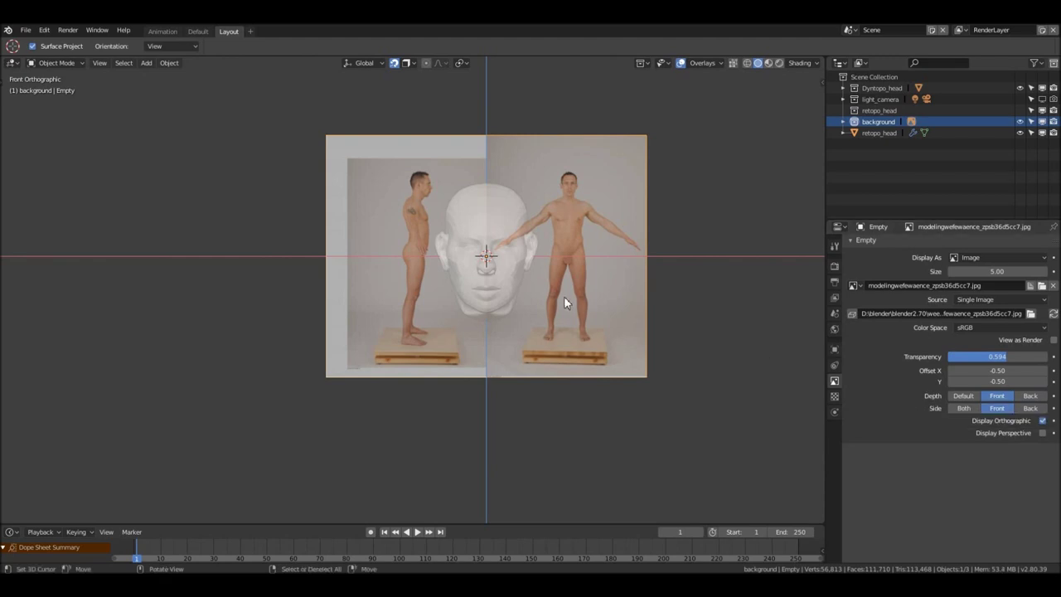
mouse_move(1012, 357)
left_mouse_down()
mouse_move(983, 357)
mouse_move(995, 357)
left_mouse_up()
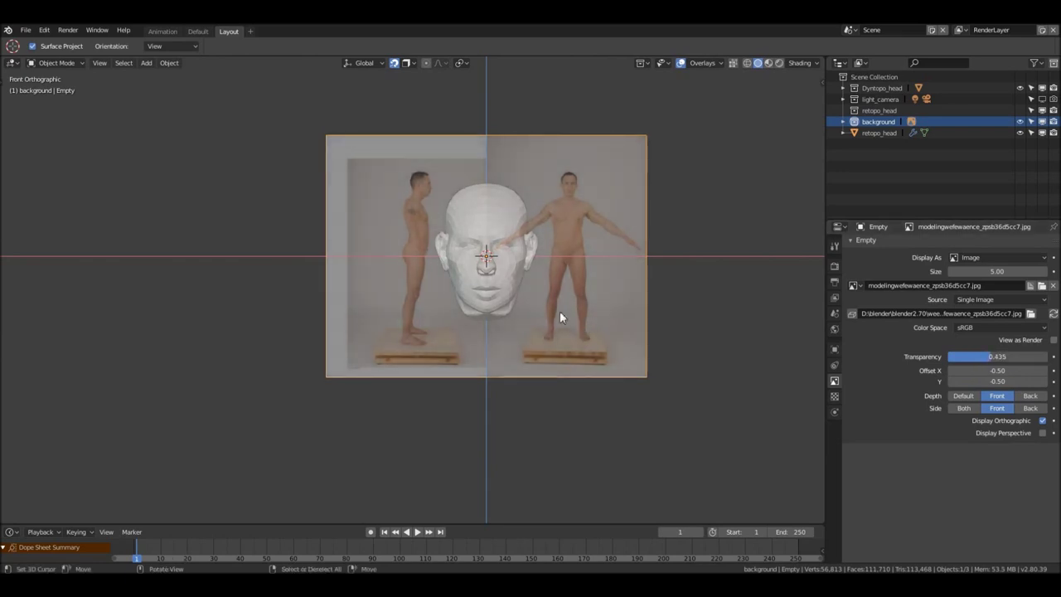
Move the background image so its front-view figure lies over the head model, and enlarge the image
middle_click_drag(563, 296, 574, 293, "shift")
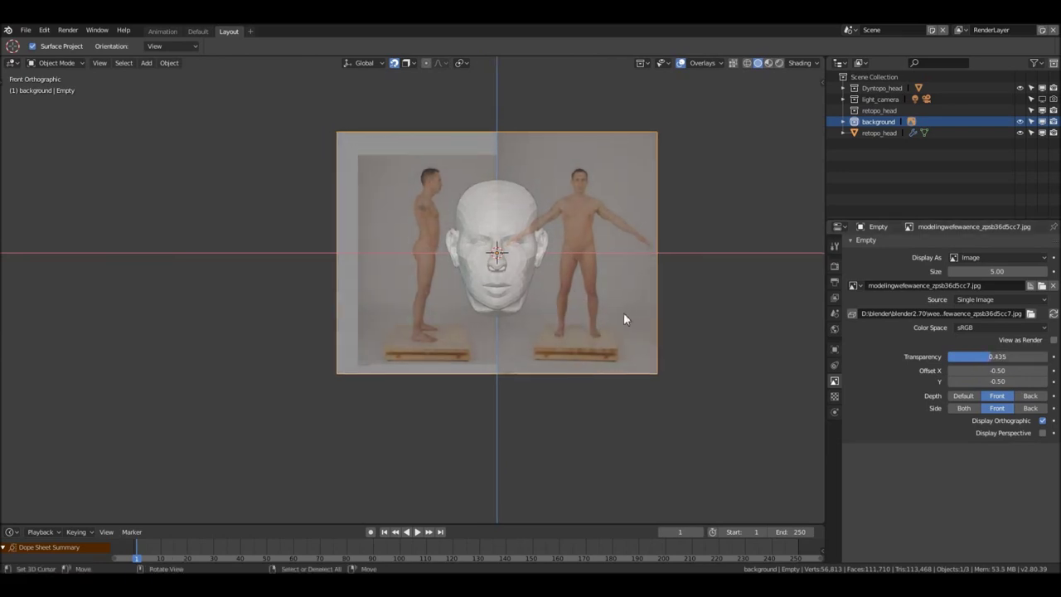
key("g")
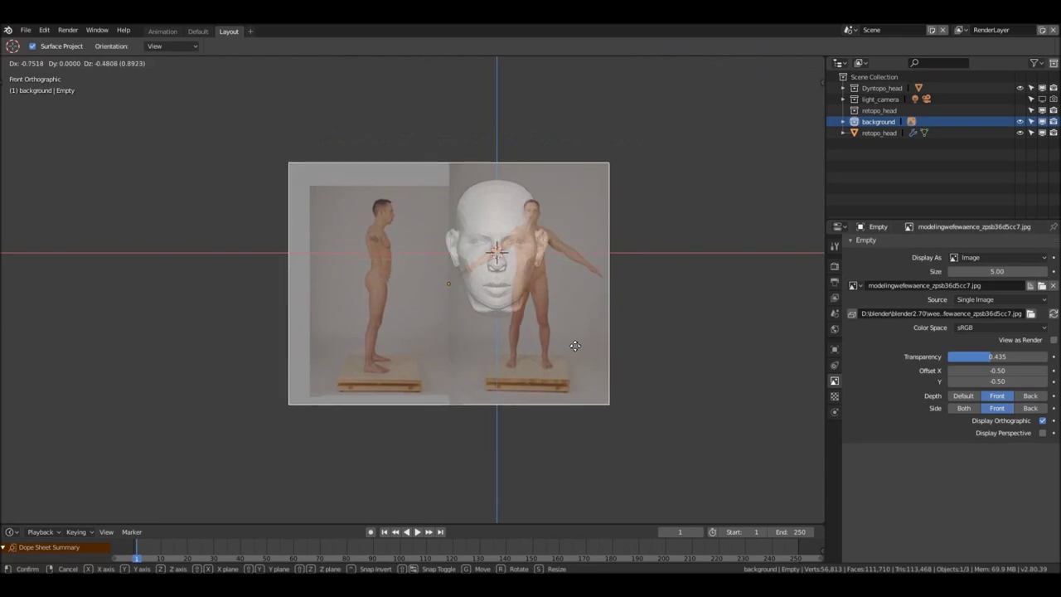
left_click(552, 361)
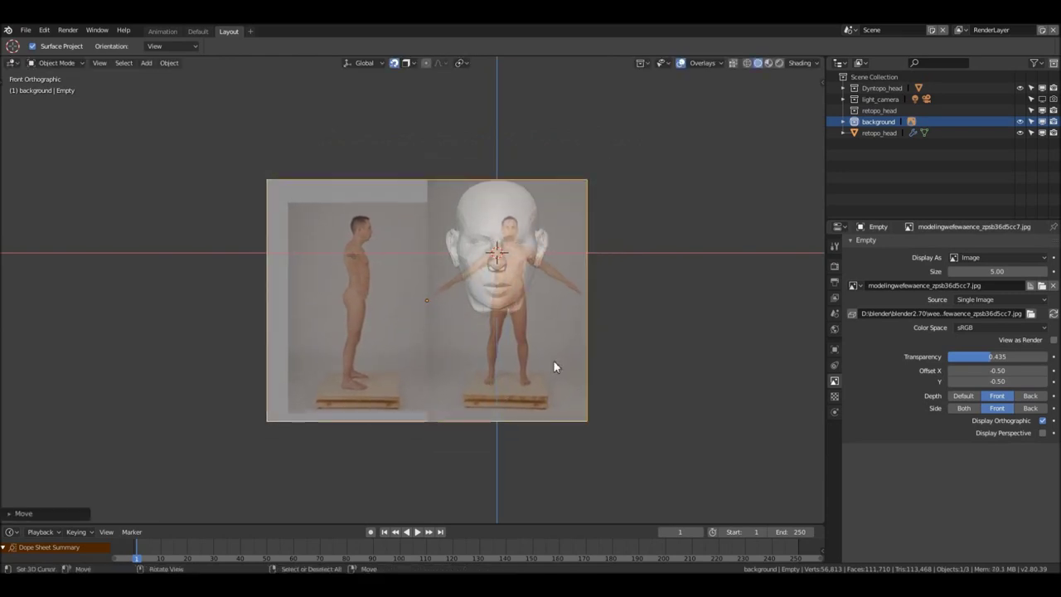
scroll(535, 335, "down", 2)
middle_click_drag(534, 334, 605, 268, "shift")
key("s")
left_click(749, 258)
Enlarge the background image further and move the front-view figure's head onto the head model
scroll(586, 286, "down", 3)
key("g")
left_click(557, 310)
key("s")
left_click(676, 265)
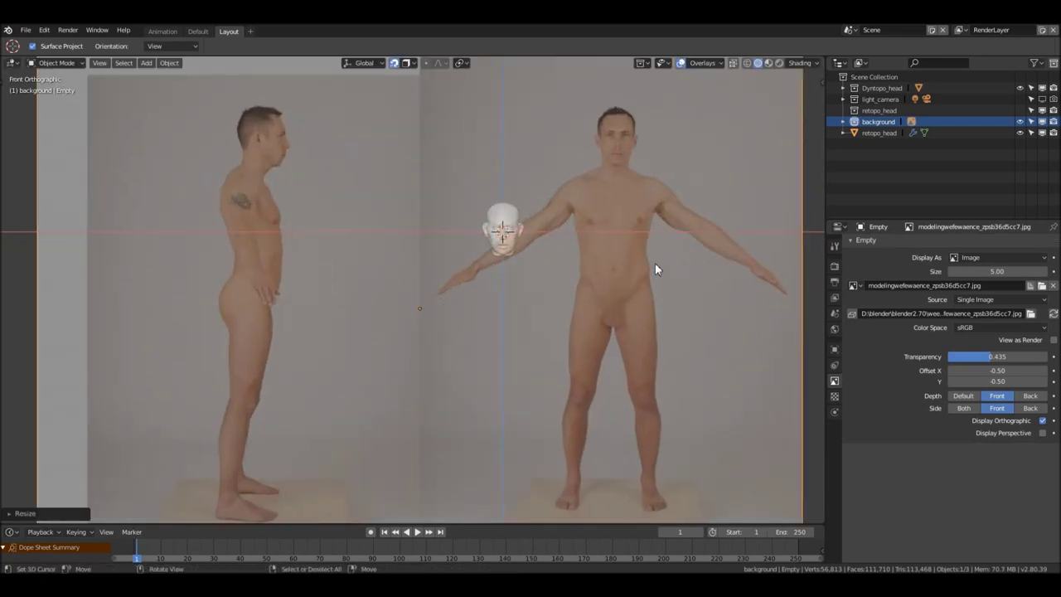
key("g")
left_click(554, 366)
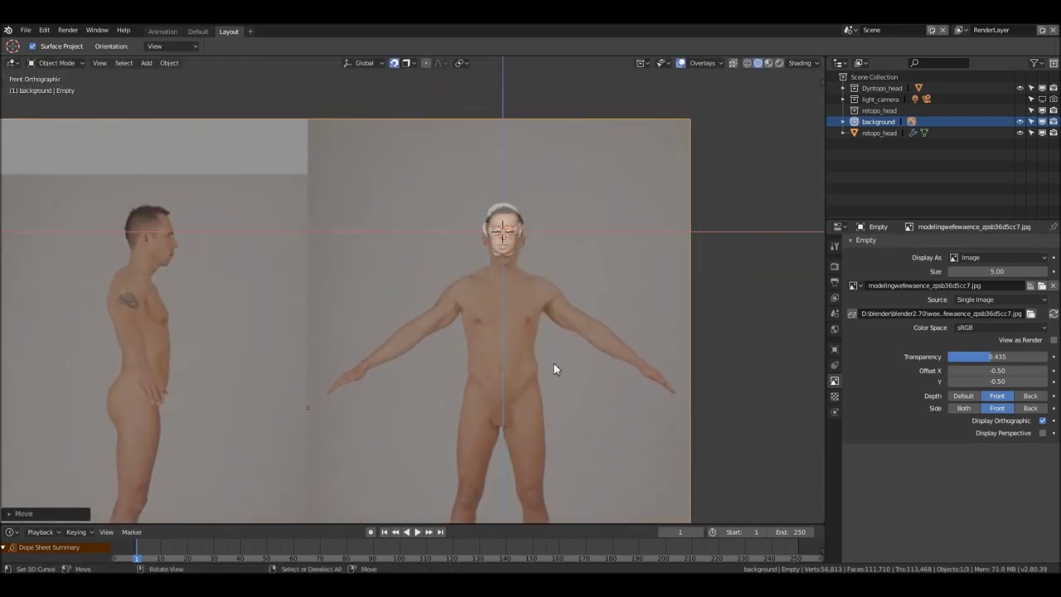
Refine the background image's position so the photographed face lines up with the head model's features and centre line
middle_click_drag(553, 364, 582, 304, "shift")
scroll(557, 197, "up", 4)
middle_click_drag(650, 221, 526, 253, "shift")
scroll(526, 297, "up", 2)
key("g")
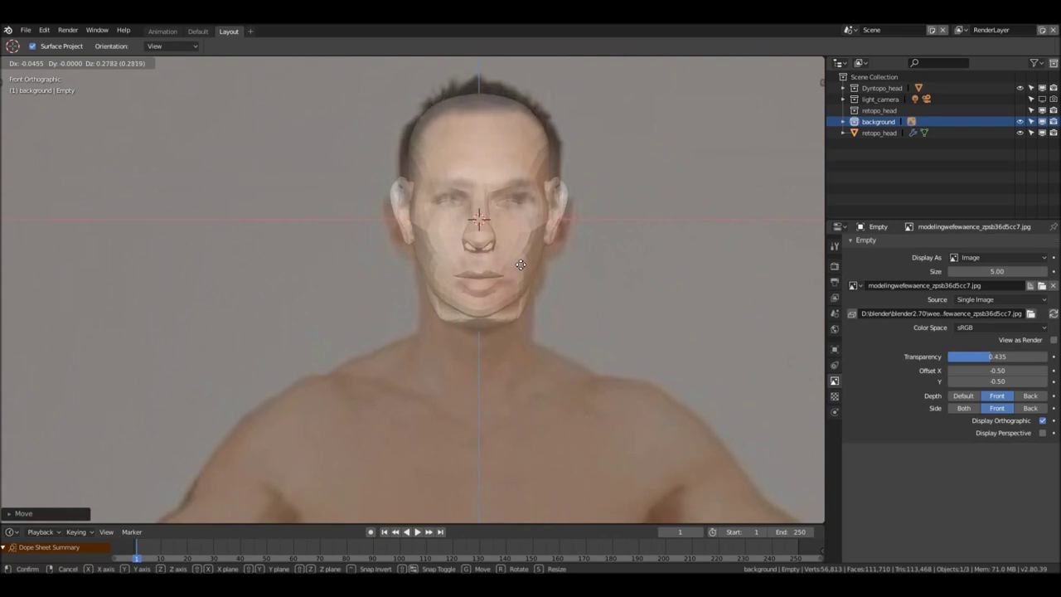
left_click(521, 266)
middle_click_drag(510, 286, 515, 259, "shift")
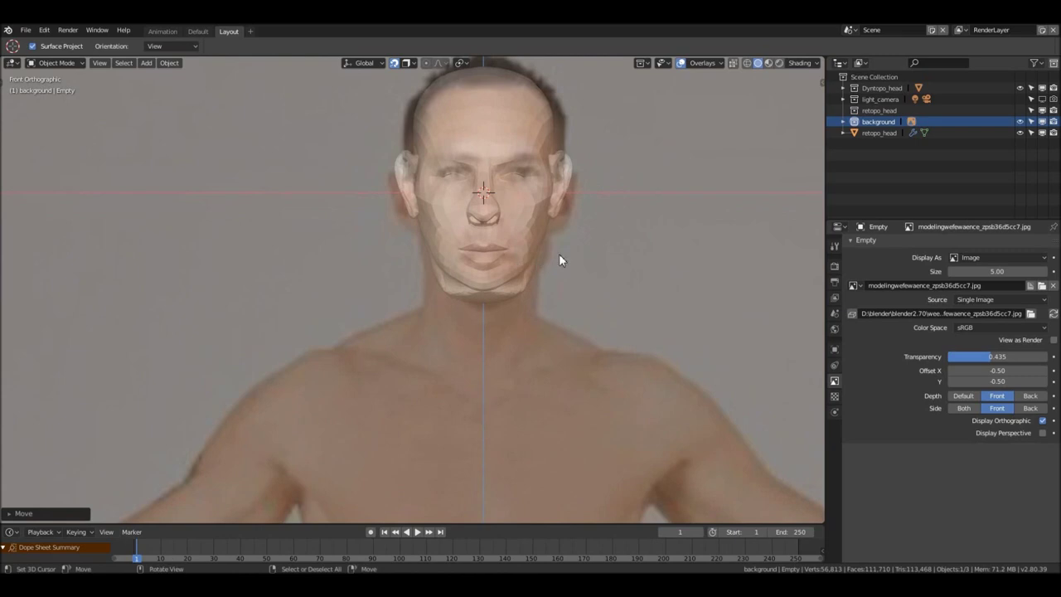
key("g")
left_click(556, 253)
middle_click_drag(529, 265, 534, 260, "shift")
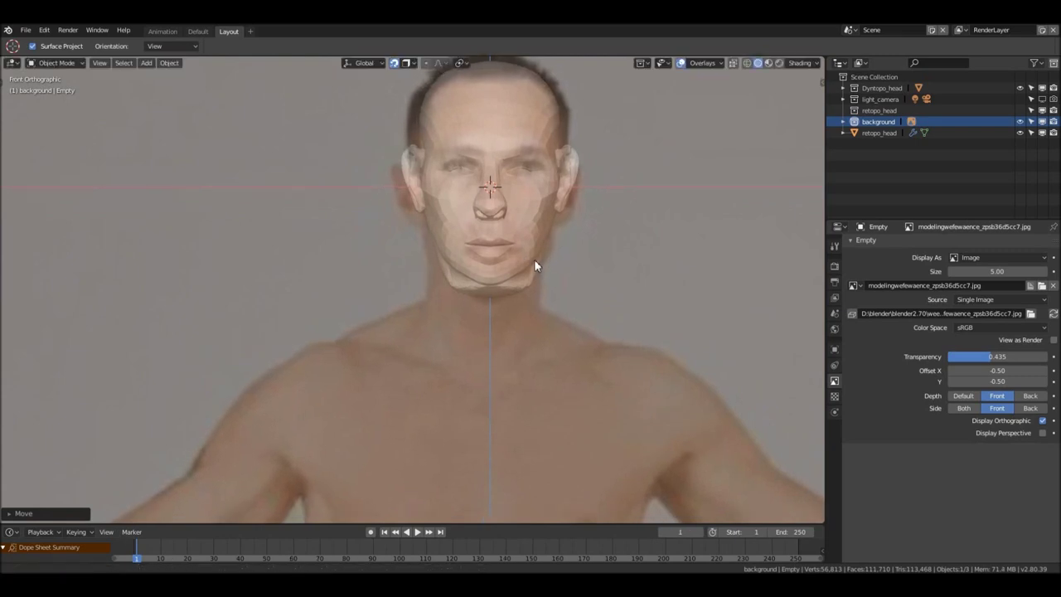
Fine-tune the background image's scale and position to match the photographed head to the model's face outline
key("s")
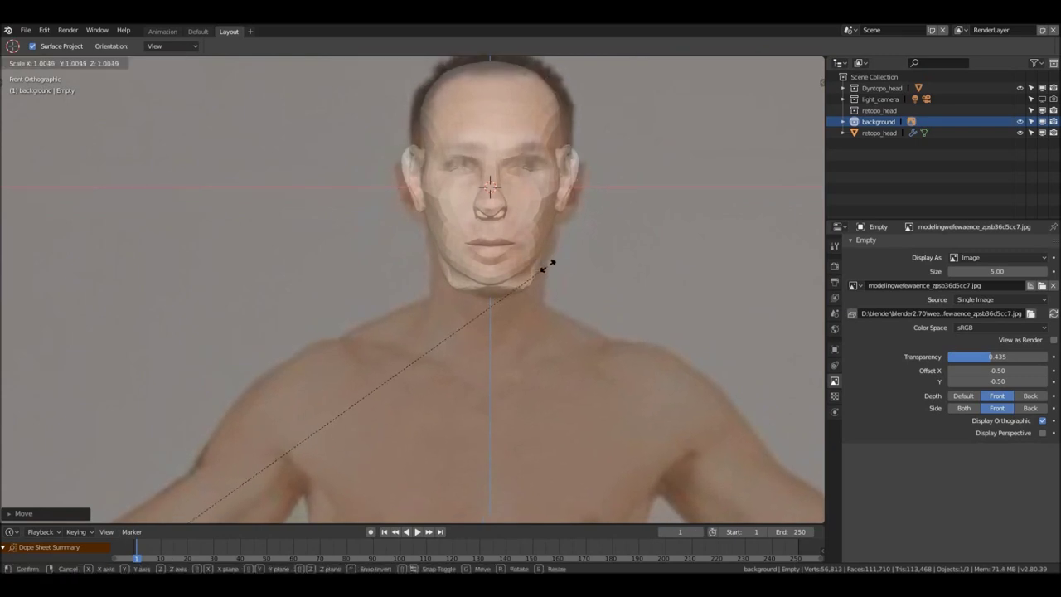
left_click(548, 266)
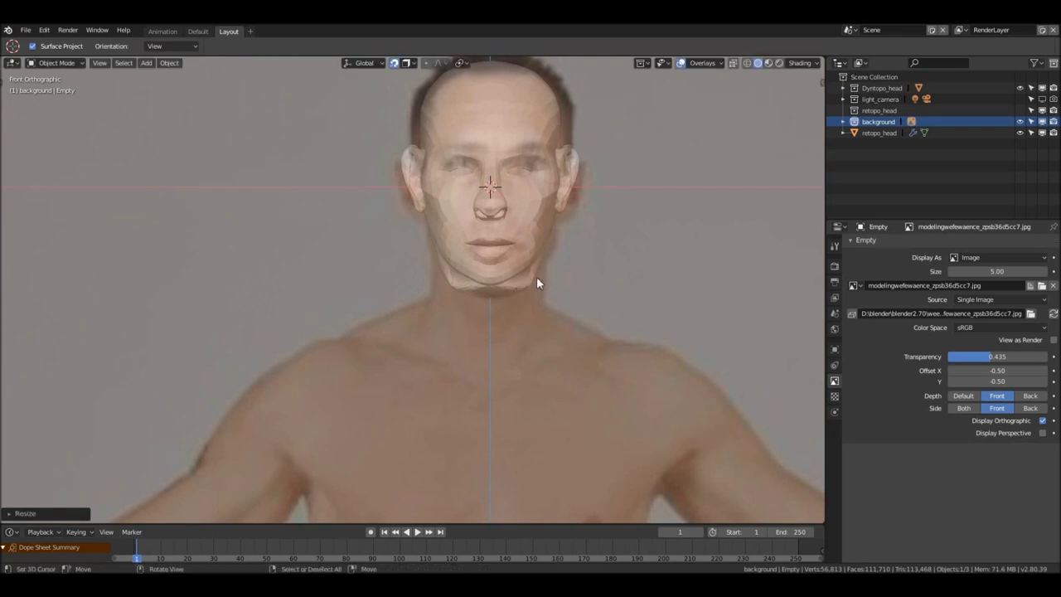
key("g")
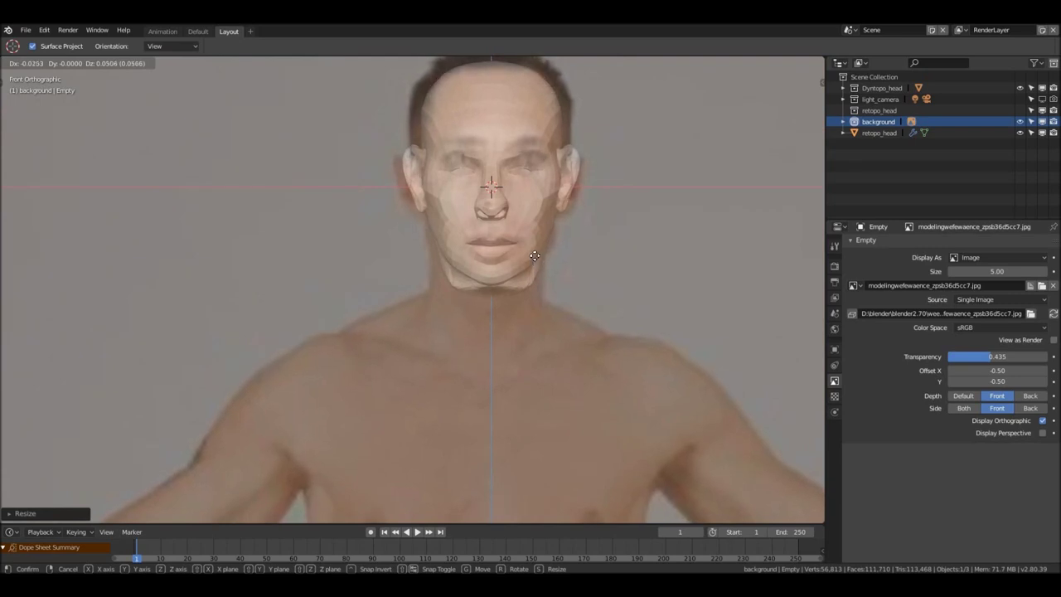
left_click(530, 262)
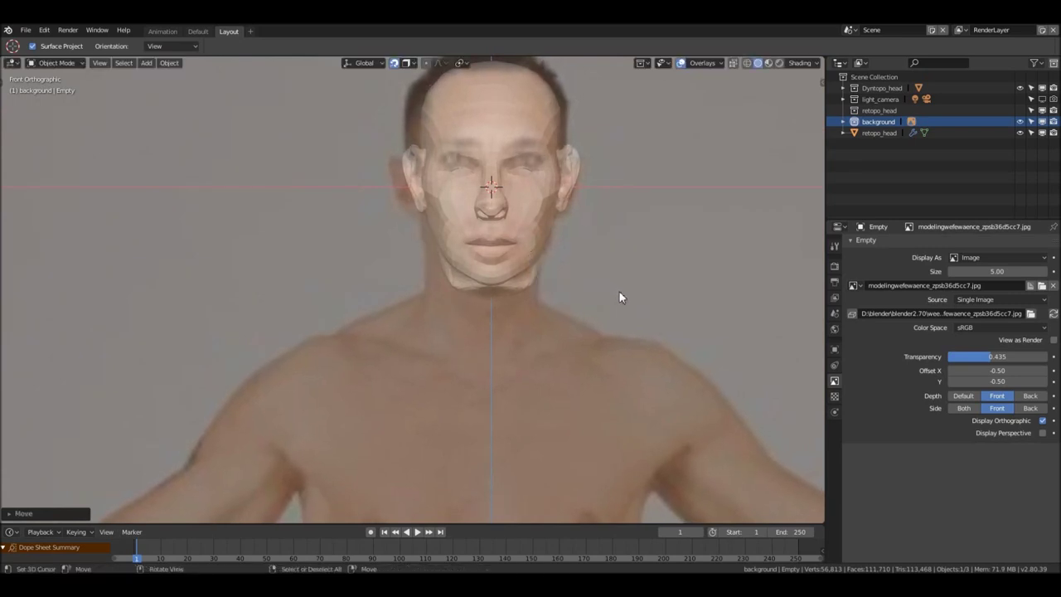
key("s")
left_click(549, 283)
key("g")
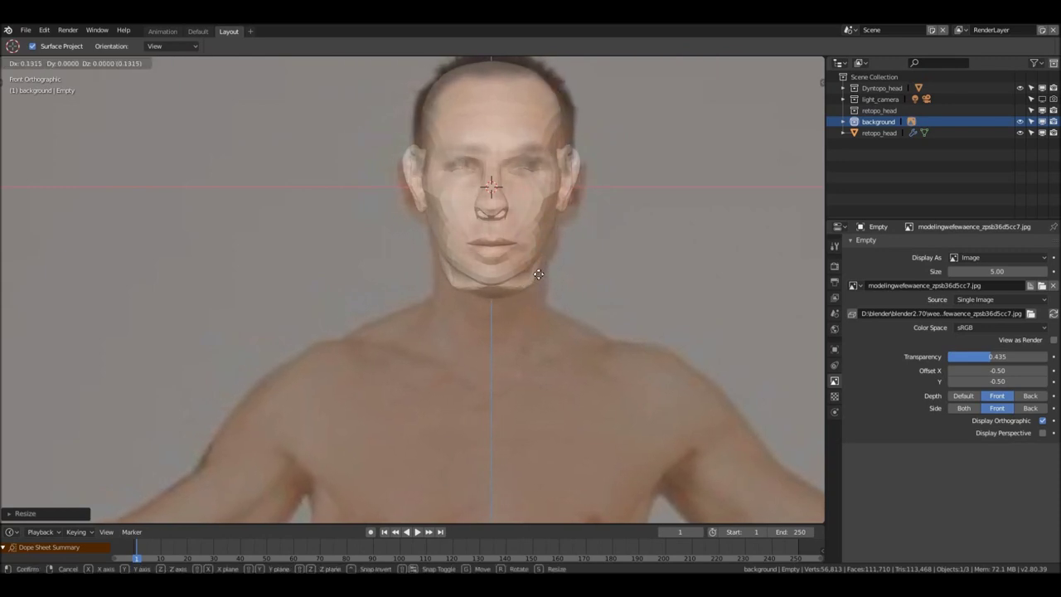
left_click(535, 270)
Examine the background image's alignment with the head model, both close up and across the whole body
scroll(510, 250, "down", 5)
scroll(424, 236, "up", 1)
middle_click_drag(428, 250, 521, 213, "shift")
scroll(502, 226, "down", 3)
scroll(519, 228, "up", 2)
scroll(518, 227, "down", 4)
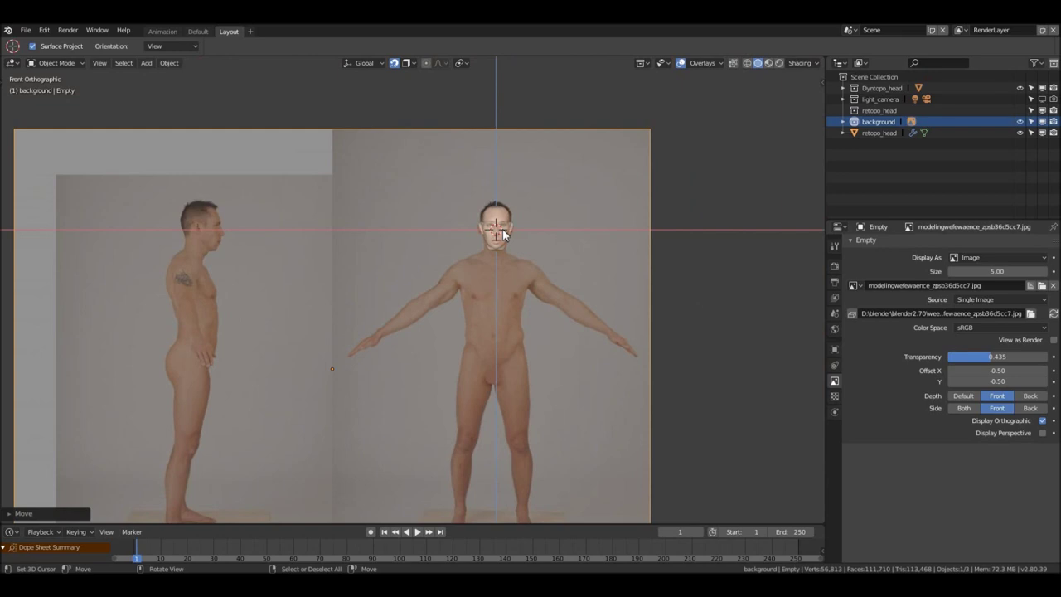
scroll(533, 254, "up", 6)
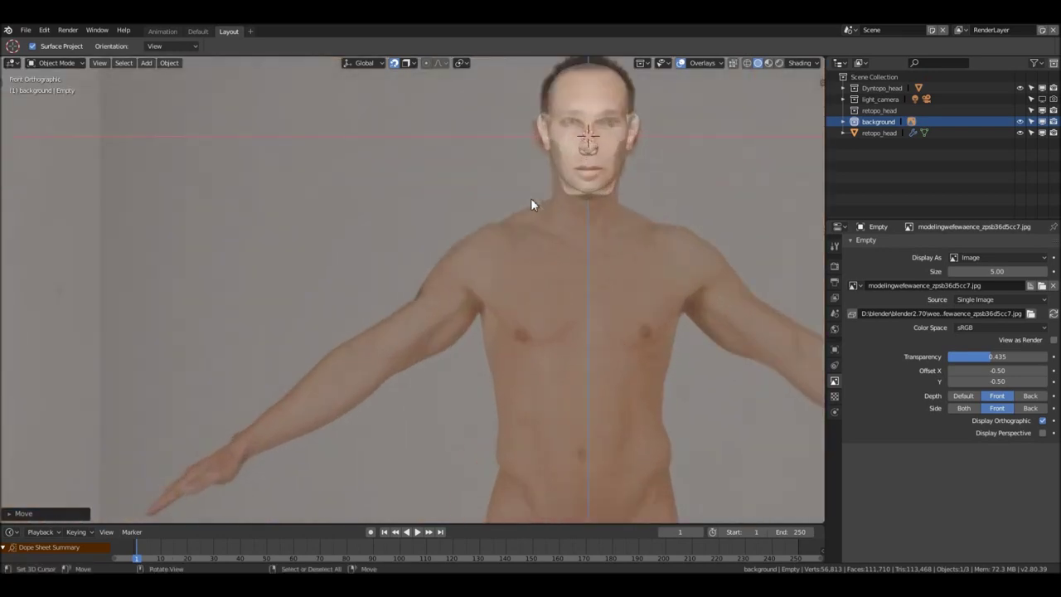
scroll(530, 198, "down", 6)
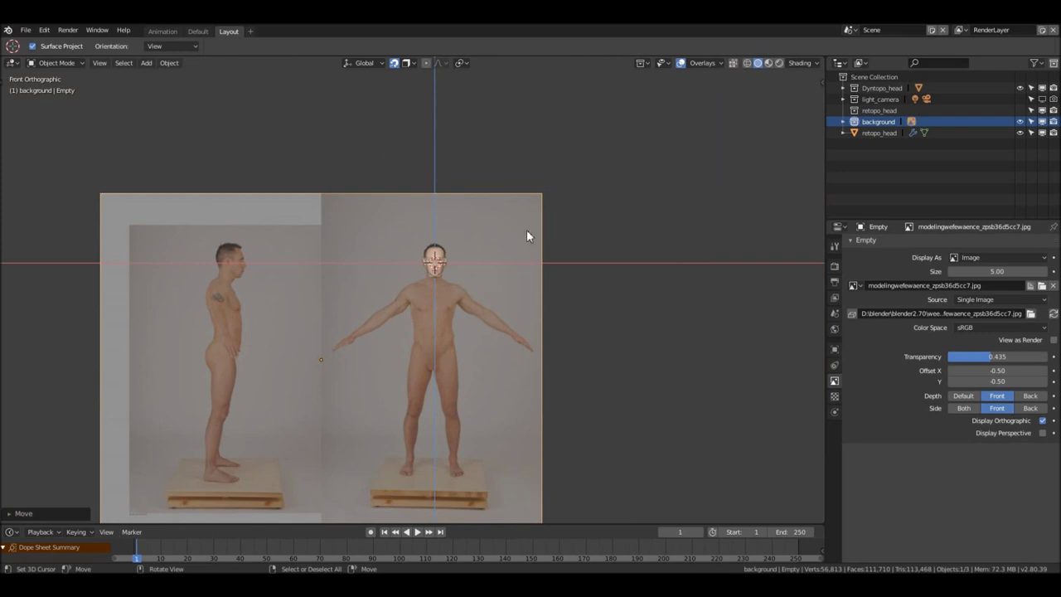
Duplicate the background reference image in place and compare it from the front and right orthographic views
scroll(495, 238, "down", 1)
middle_click_drag(461, 239, 489, 224, "shift")
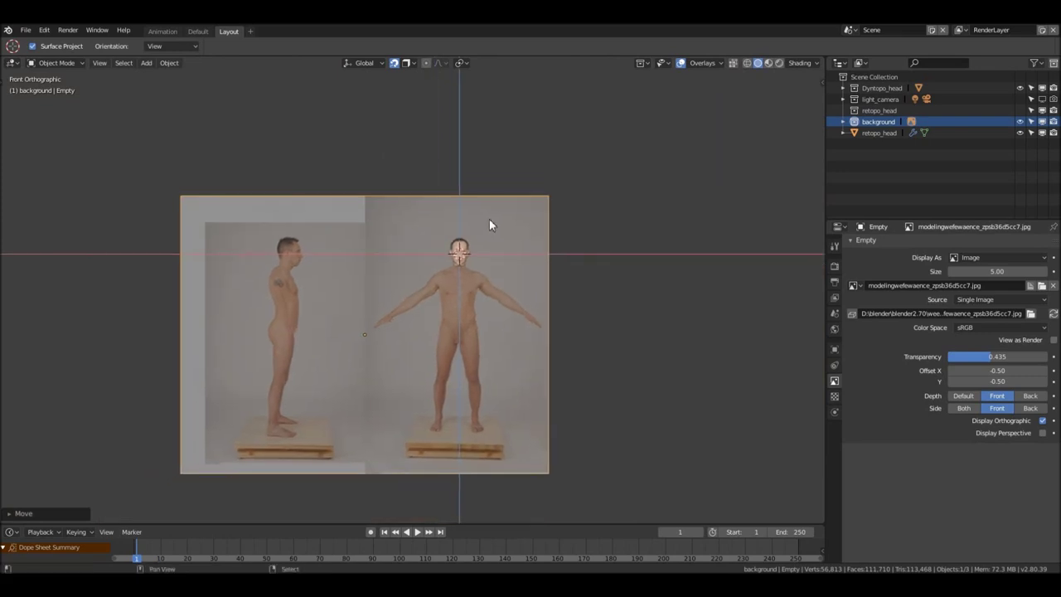
scroll(460, 260, "up", 1)
scroll(459, 259, "up", 3)
scroll(459, 259, "down", 3)
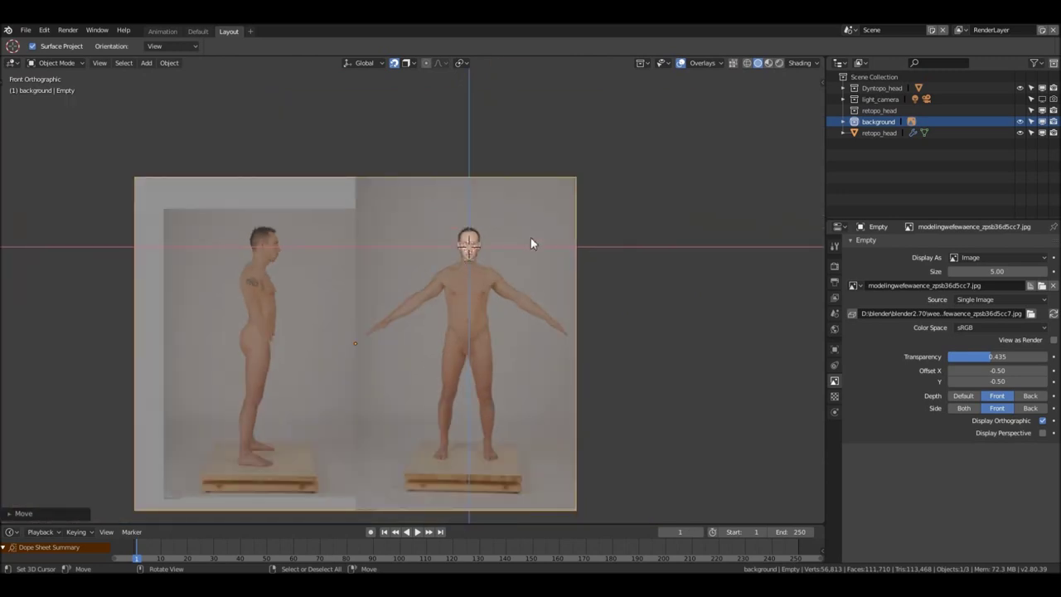
key("shift")
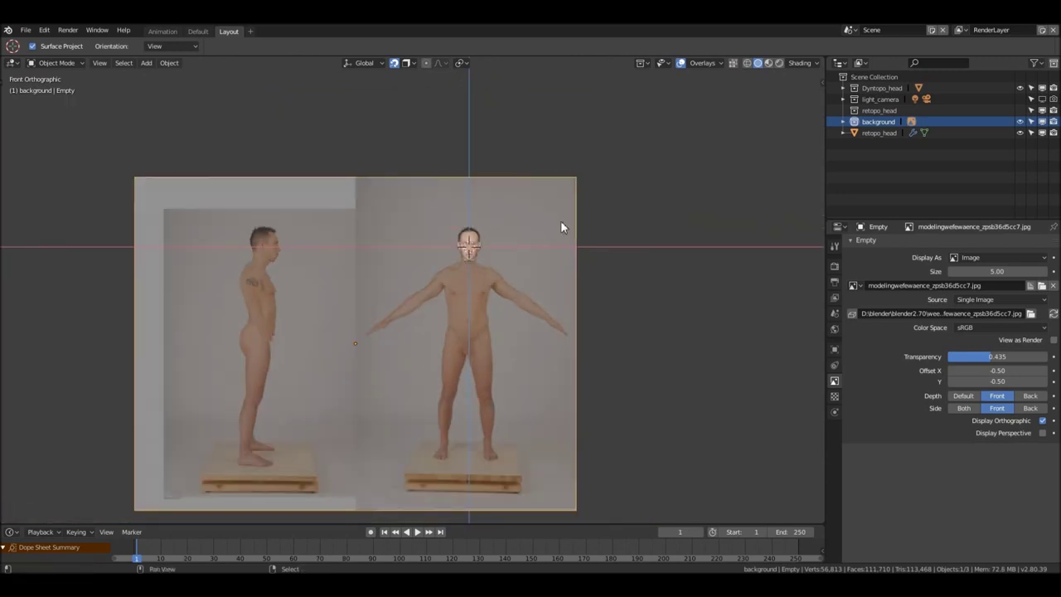
key("shift+d")
key("Escape")
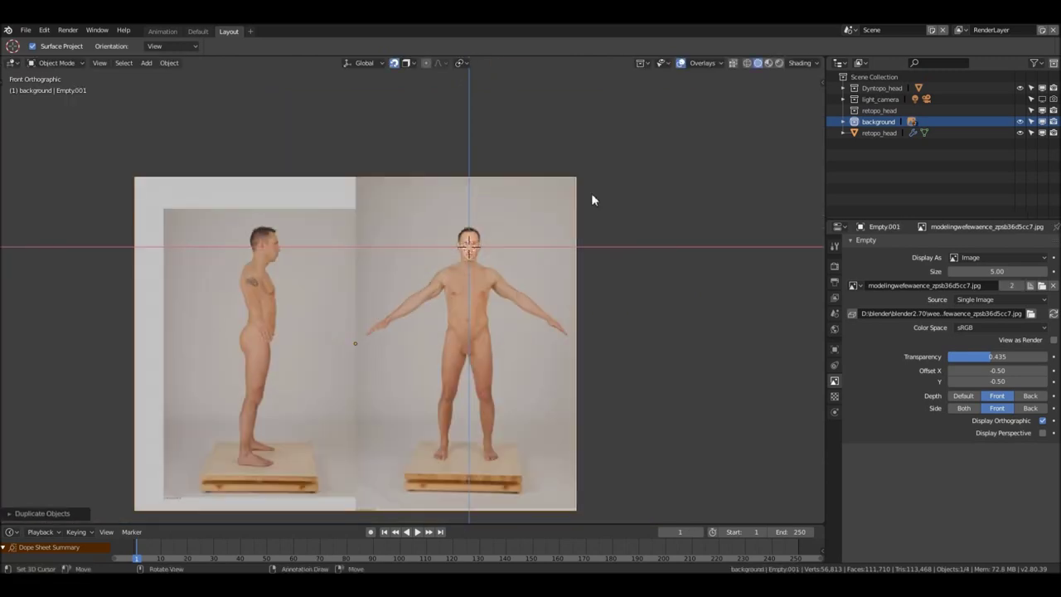
key("KP_3")
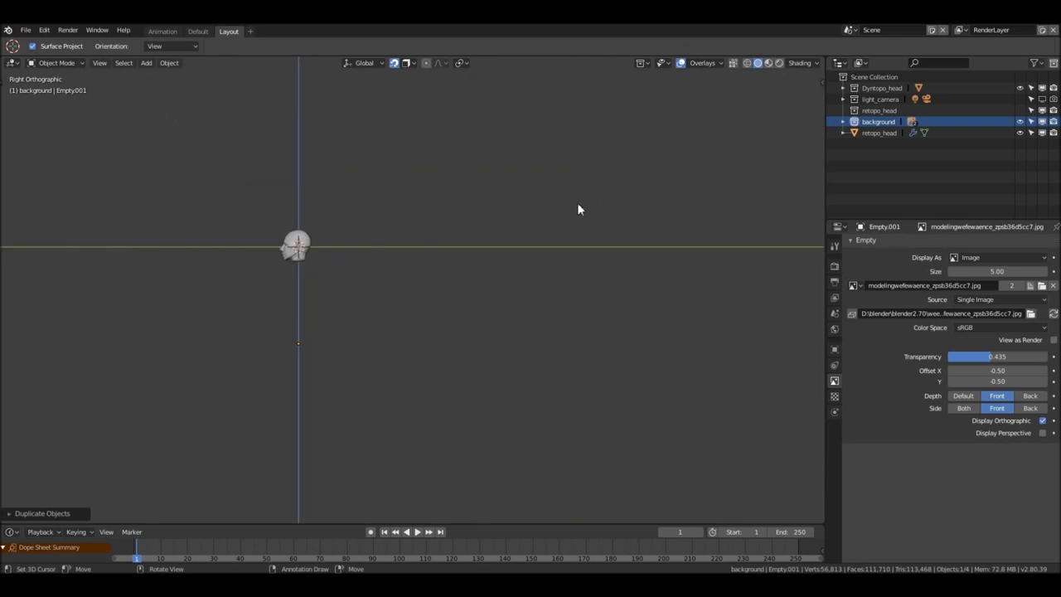
key("KP_1")
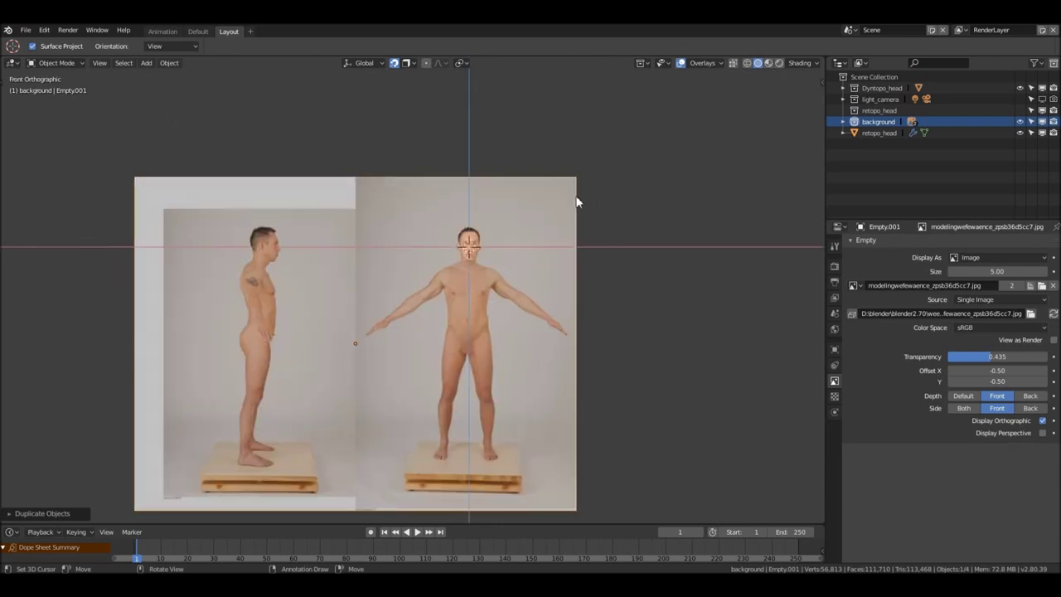
key("KP_3")
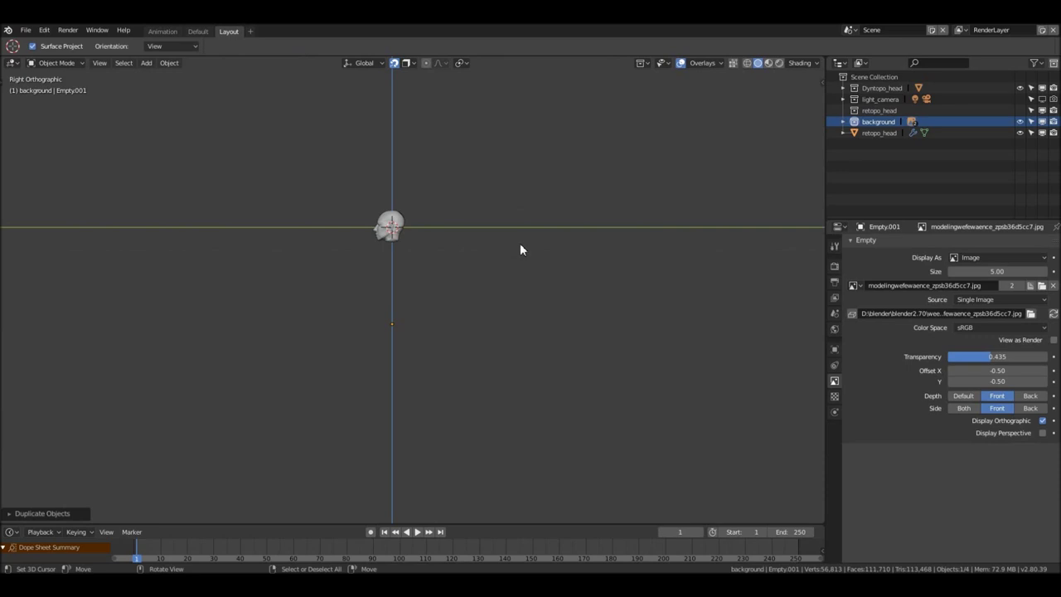
Try to rotate the duplicated image -90° about the global Z axis, and undo back to the single background image
key("r")
type("z")
type("90")
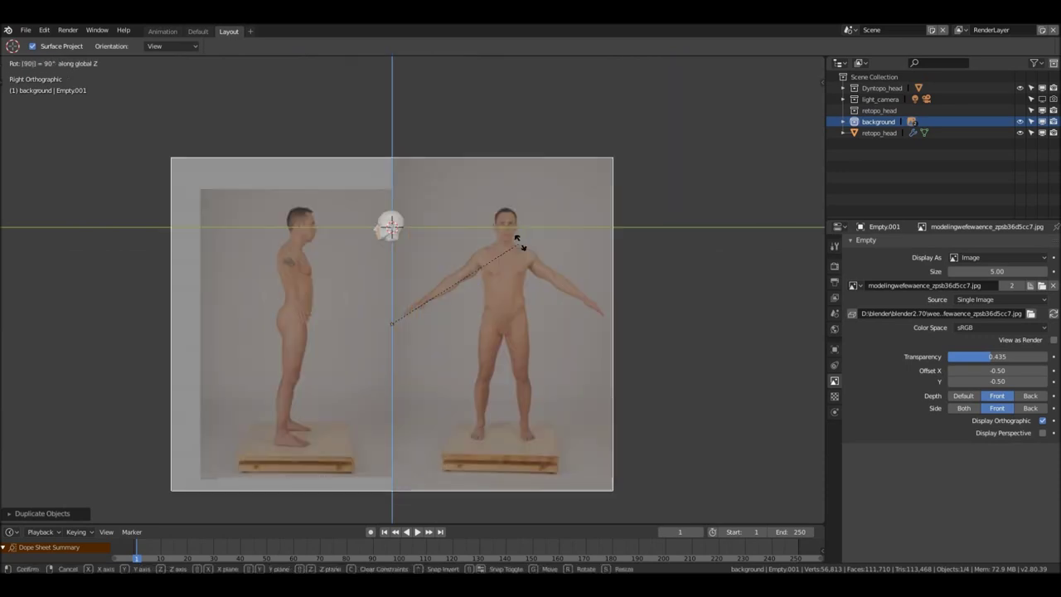
key("minus")
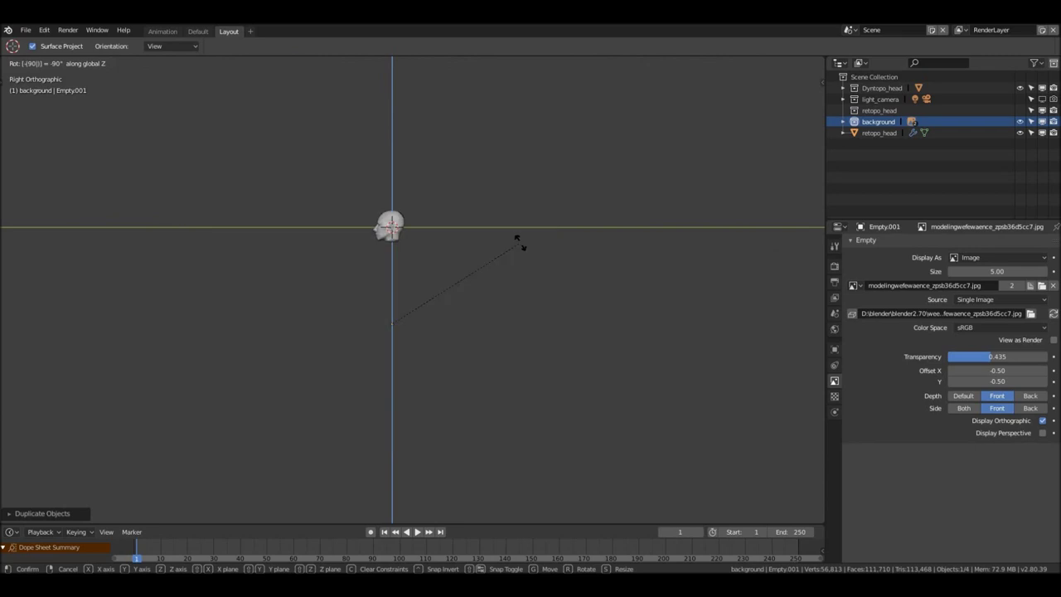
key("Return")
mouse_move(522, 246)
middle_mouse_down()
mouse_move(505, 246)
mouse_move(533, 248)
mouse_move(494, 256)
mouse_move(509, 260)
middle_mouse_up()
key("ctrl+z")
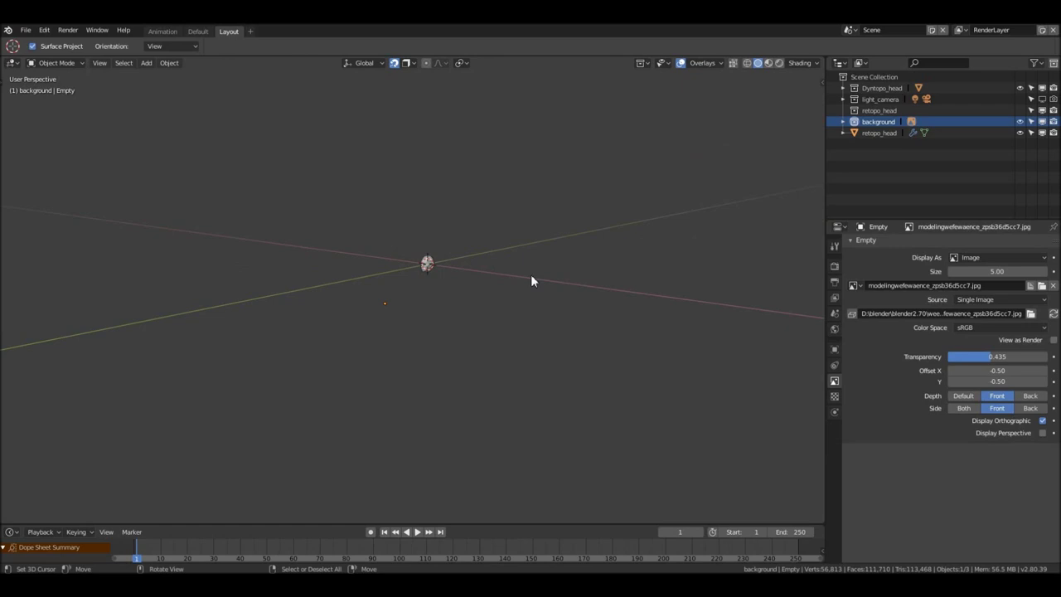
Expand the background collection and make its Empty image object the active selection
left_click(843, 122)
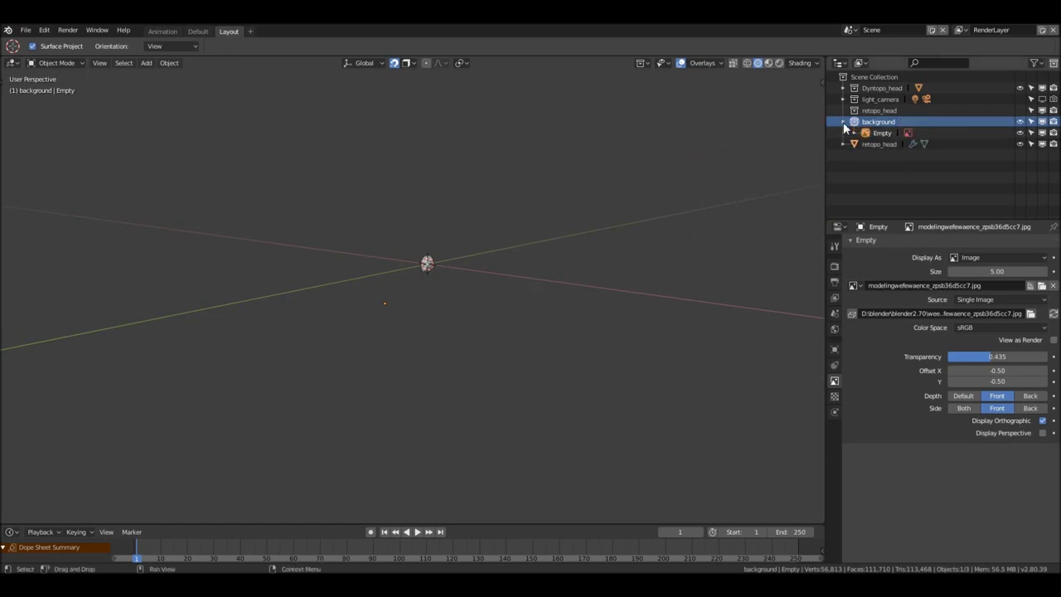
left_click(881, 134)
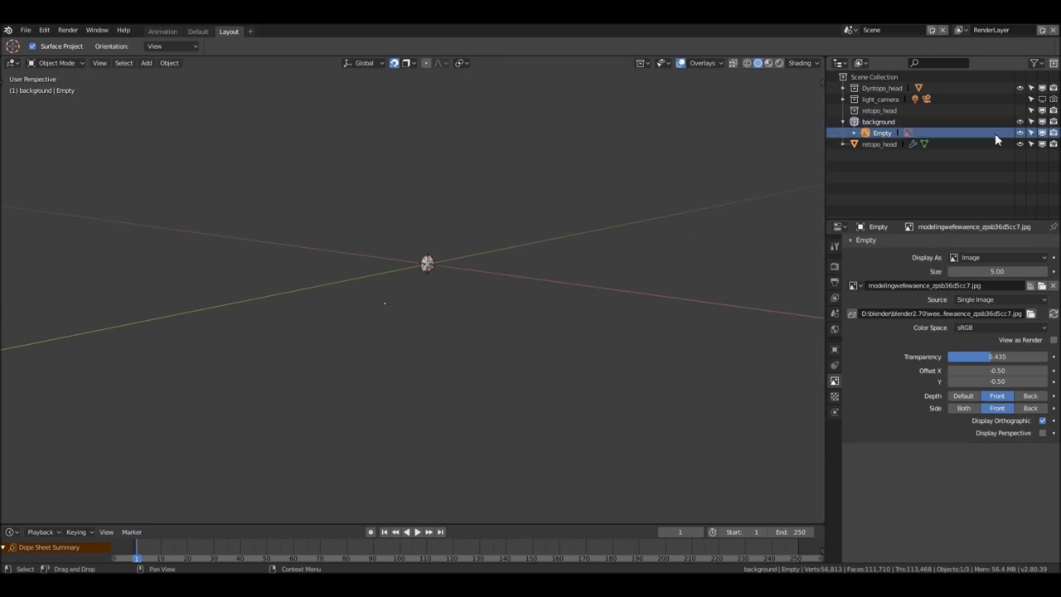
left_click(1021, 133)
left_click(1021, 134)
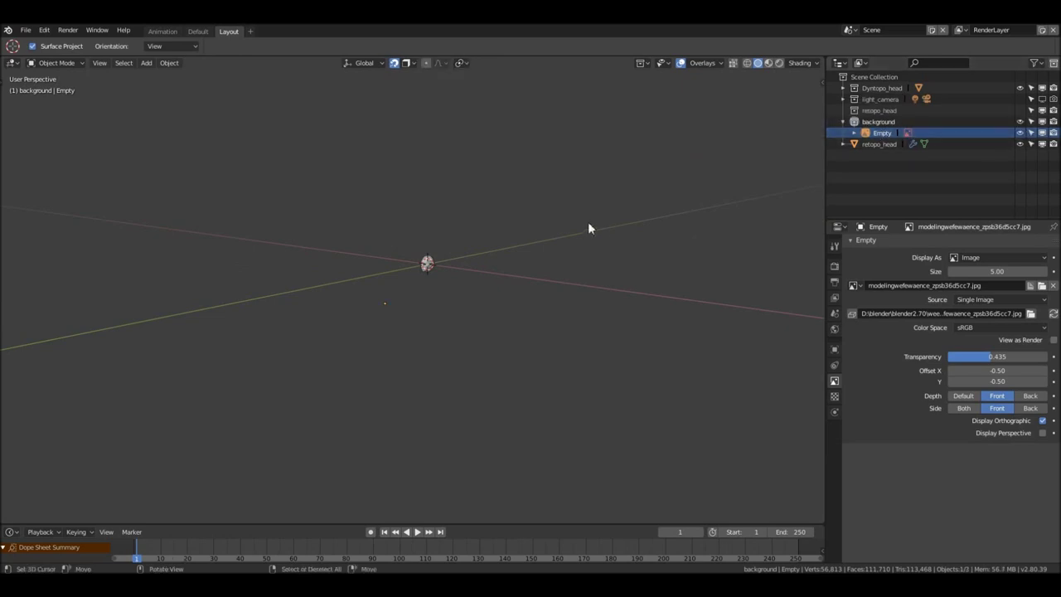
scroll(589, 213, "down", 2)
scroll(450, 281, "up", 4)
left_click(477, 231)
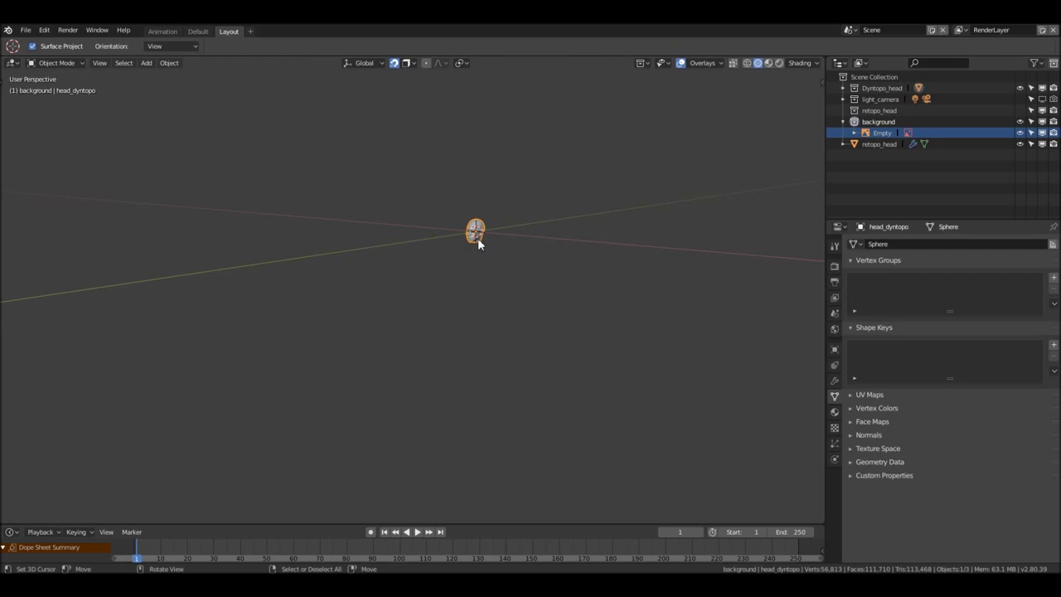
left_click(880, 134)
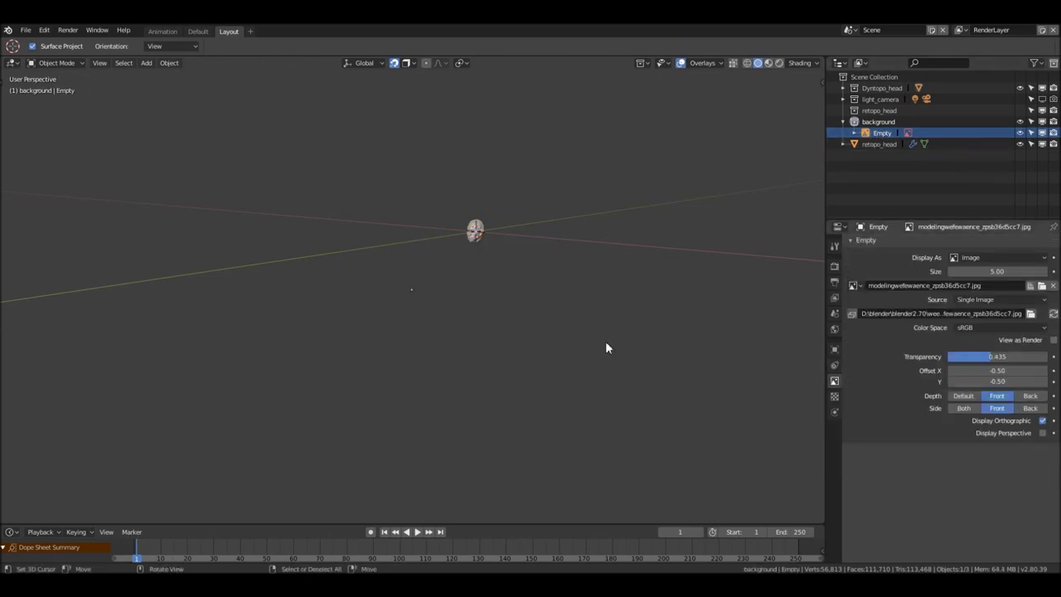
Enable Display Perspective for the background image so it also shows in the perspective view
key("KP_1")
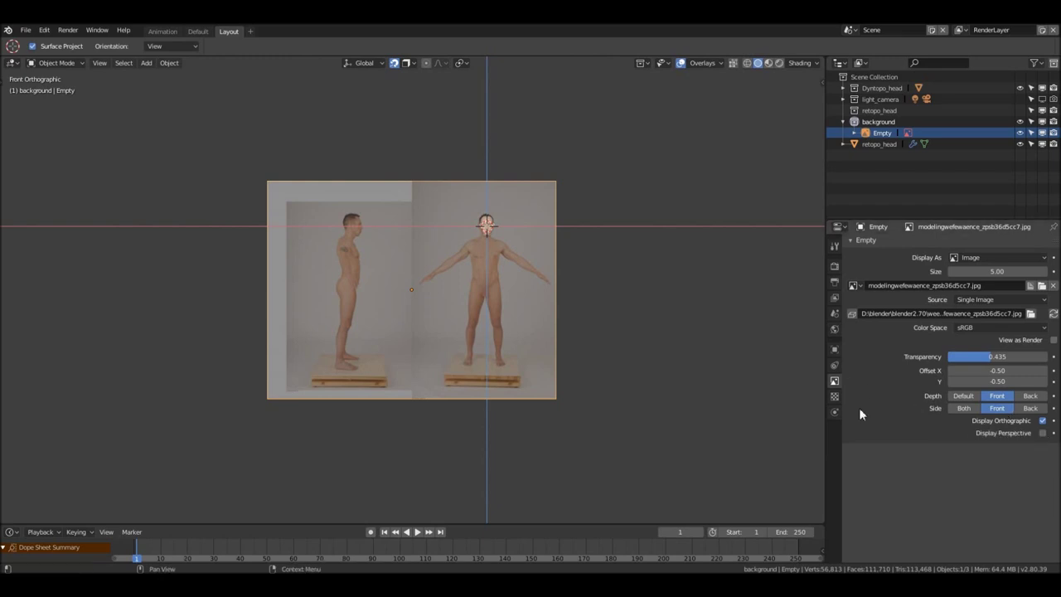
mouse_move(606, 328)
middle_mouse_down()
mouse_move(592, 327)
mouse_move(607, 345)
middle_mouse_up()
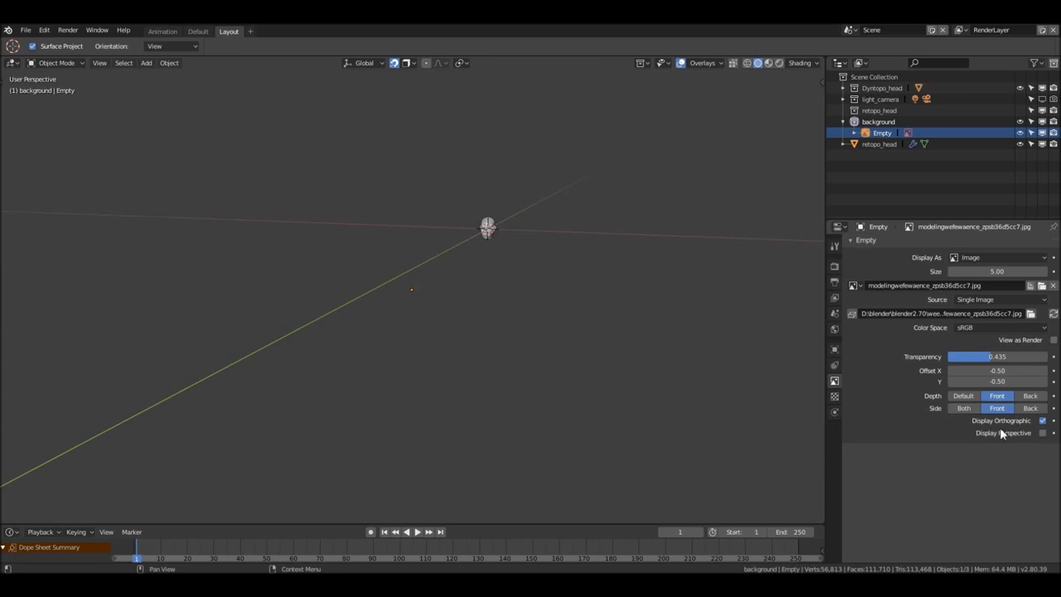
left_click(1039, 432)
middle_click_drag(543, 316, 584, 307)
Turn off Display Orthographic for the background image, check the front view, and turn the option back on
left_click(1042, 420)
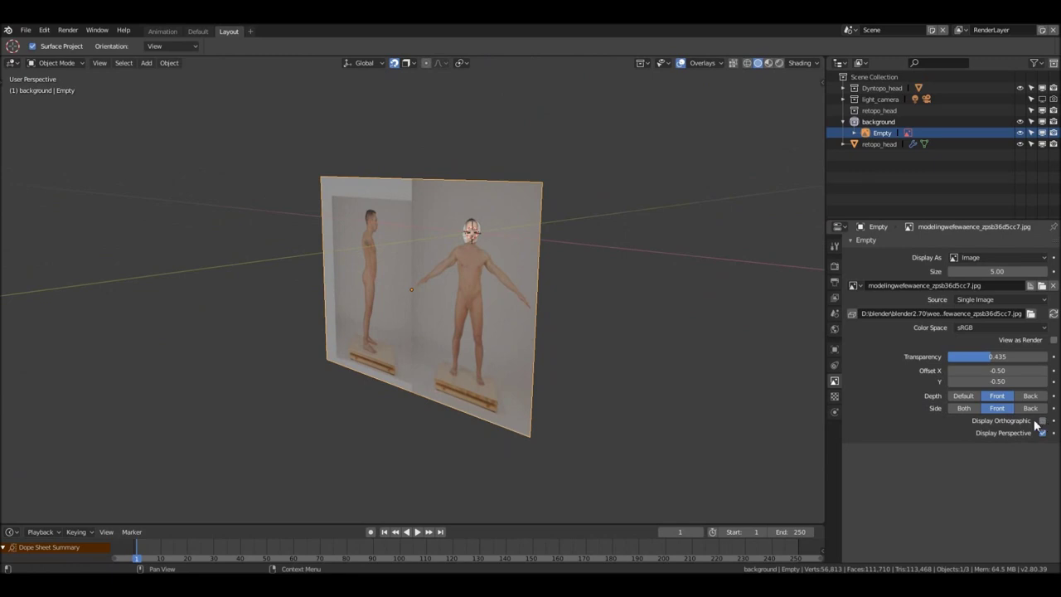
key("KP_1")
scroll(474, 231, "up", 5)
middle_click_drag(473, 234, 379, 266, "shift")
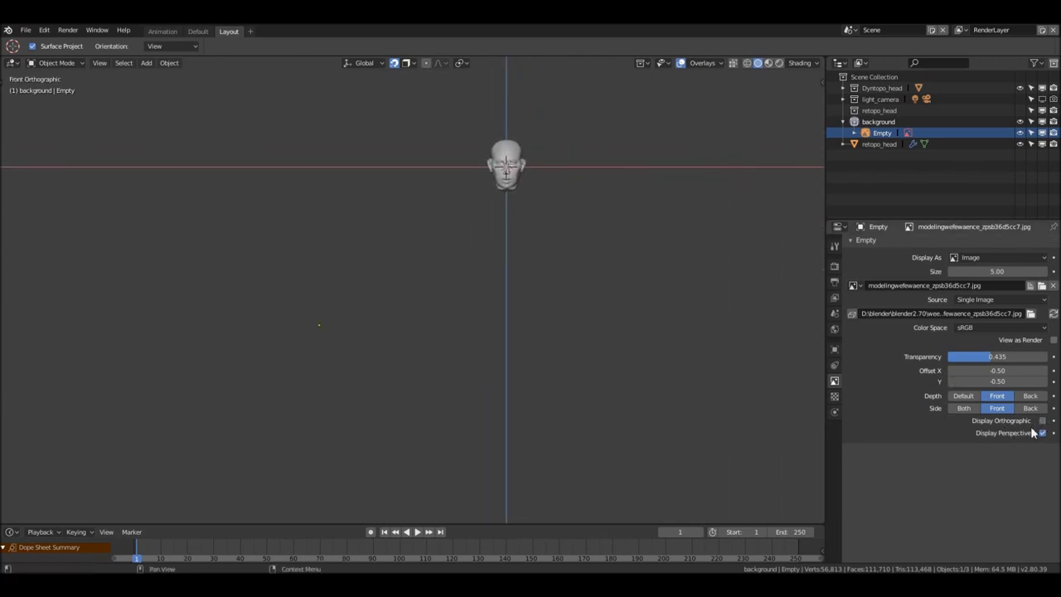
left_click(1042, 420)
scroll(461, 260, "down", 3)
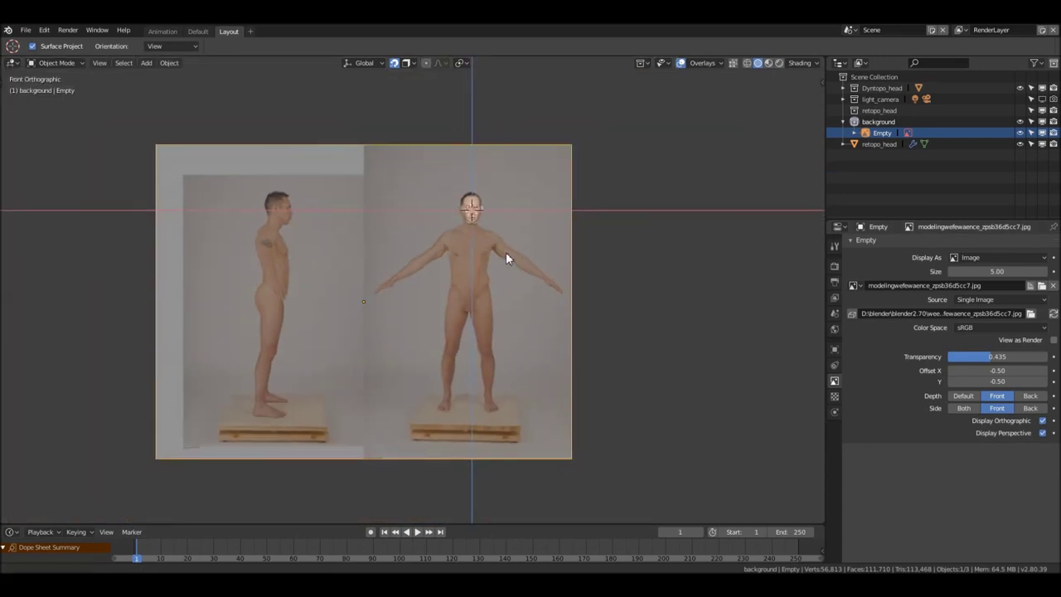
Duplicate the background image in place, keeping the copy at the original's position
middle_click_drag(527, 262, 569, 303)
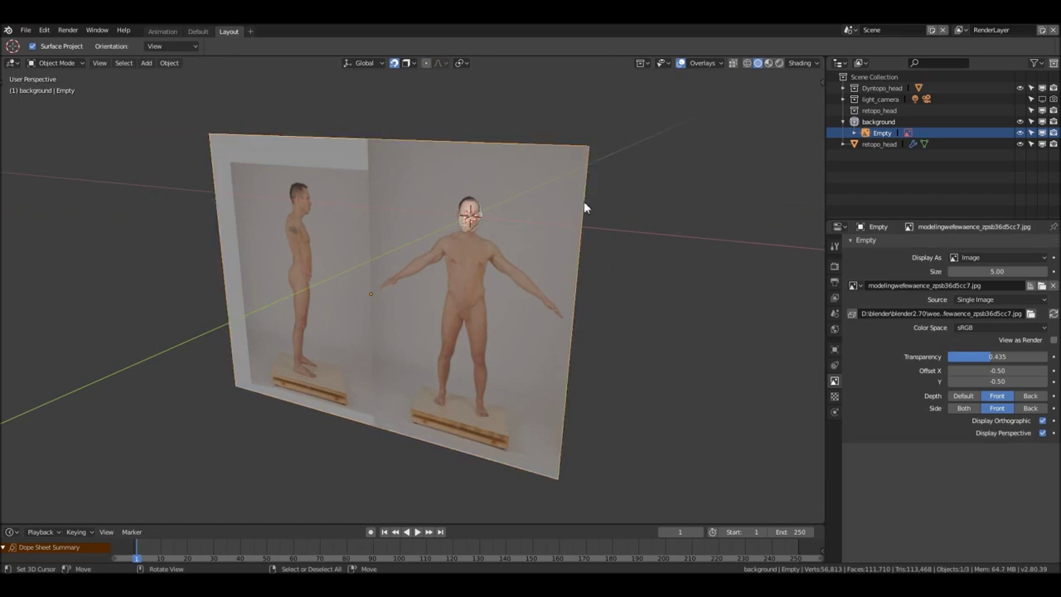
key("shift+d")
right_click(626, 203)
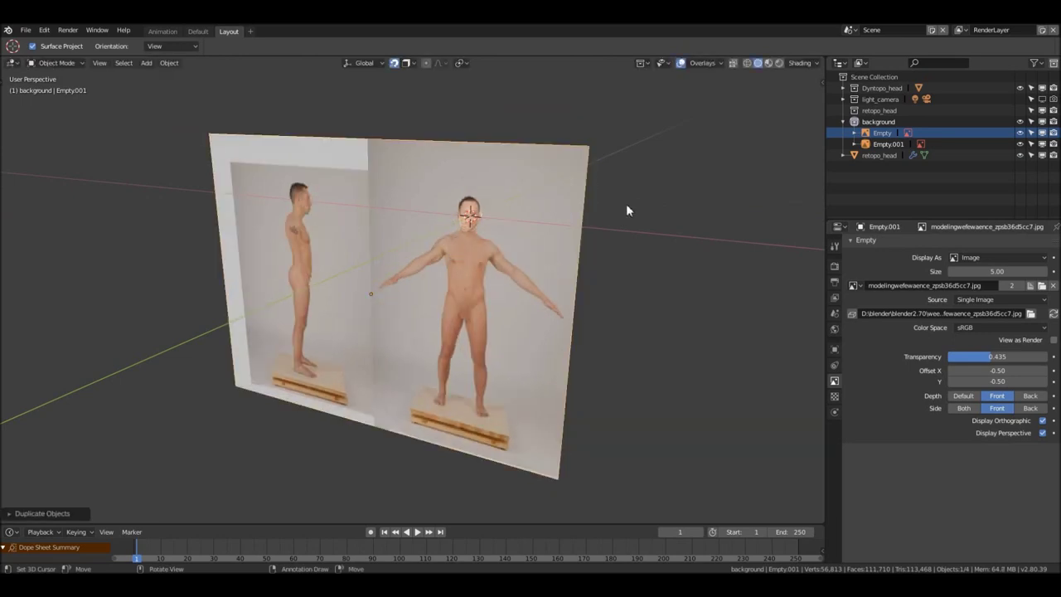
Try to rotate the duplicated background image -90° about the global Z axis from the right view
key("KP_3")
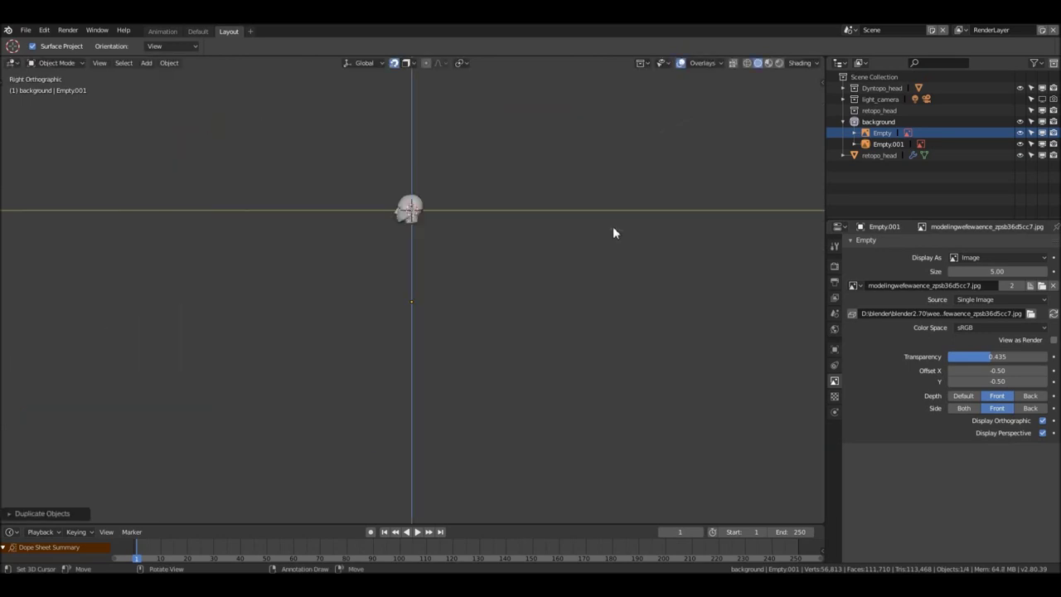
key("r")
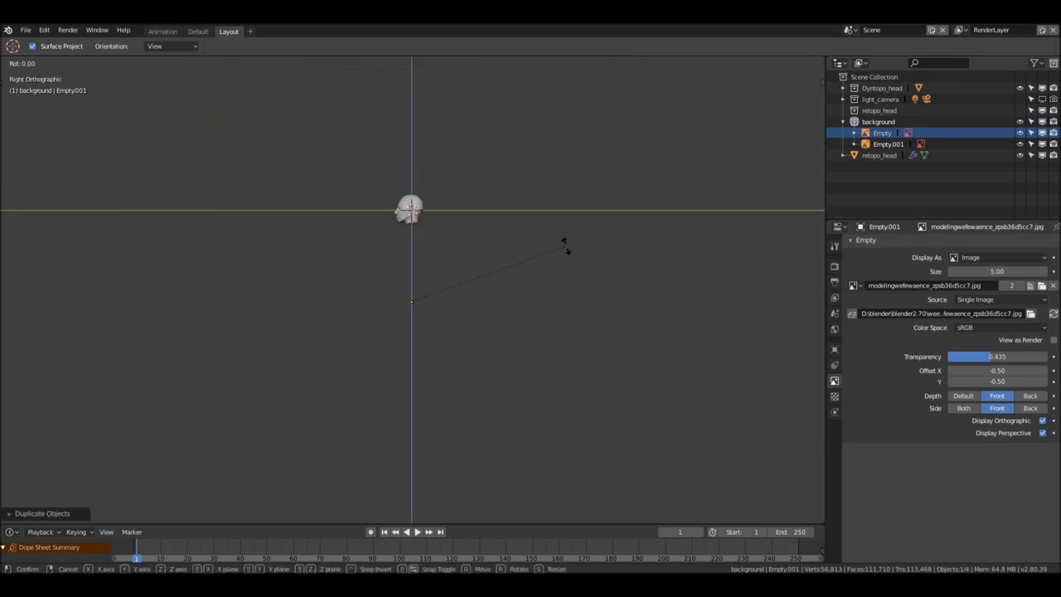
key("z")
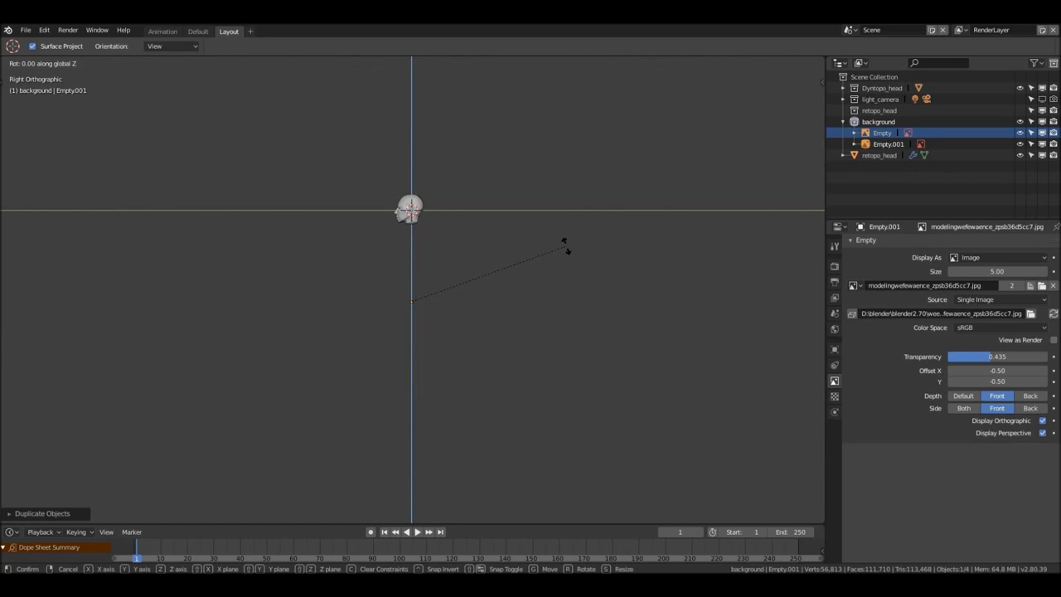
type("90")
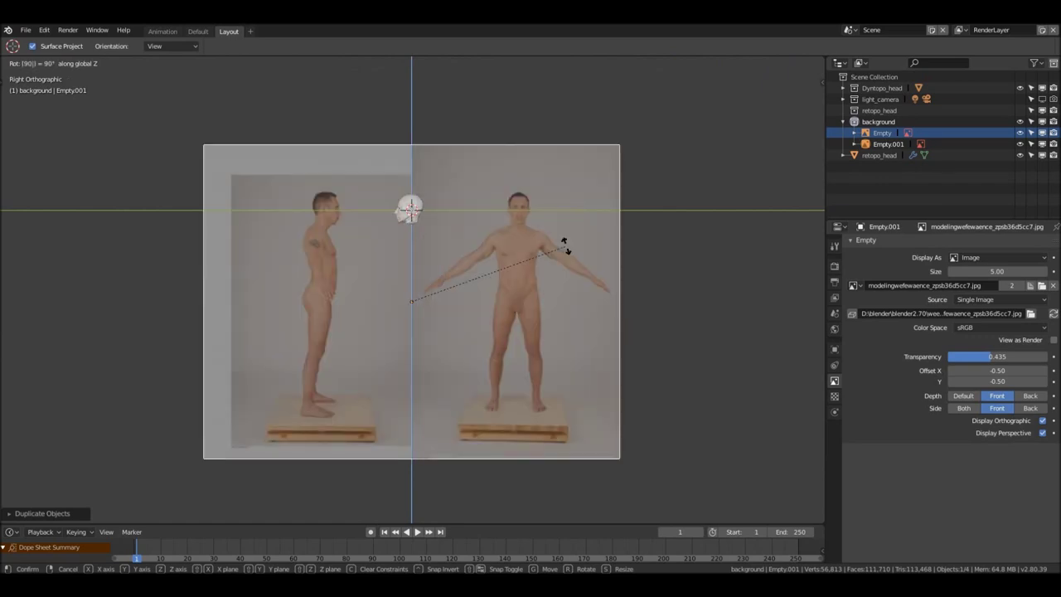
key("minus")
key("Return")
middle_click_drag(521, 248, 543, 347)
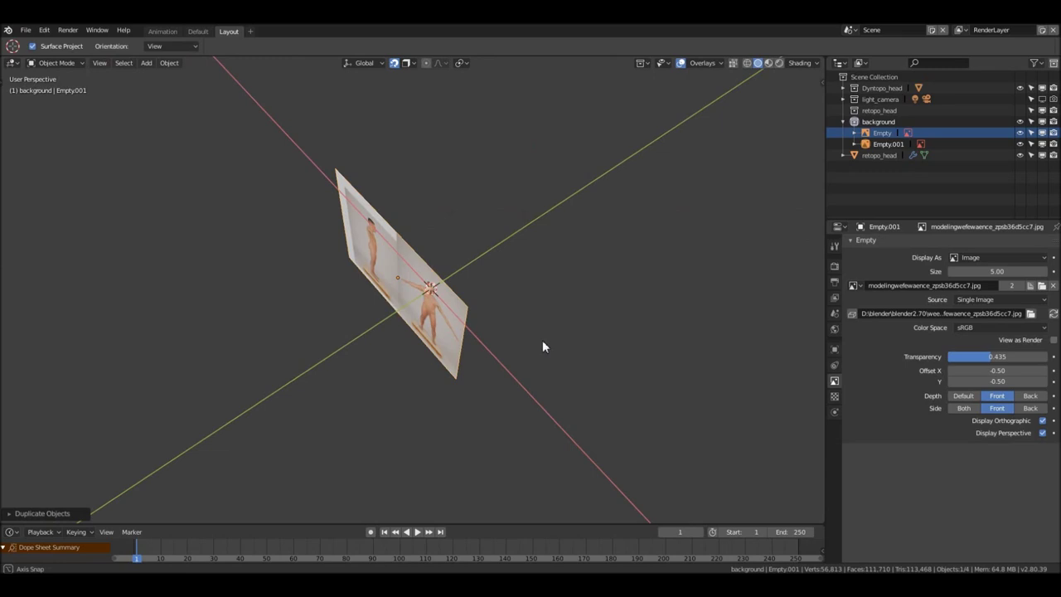
key("KP_7")
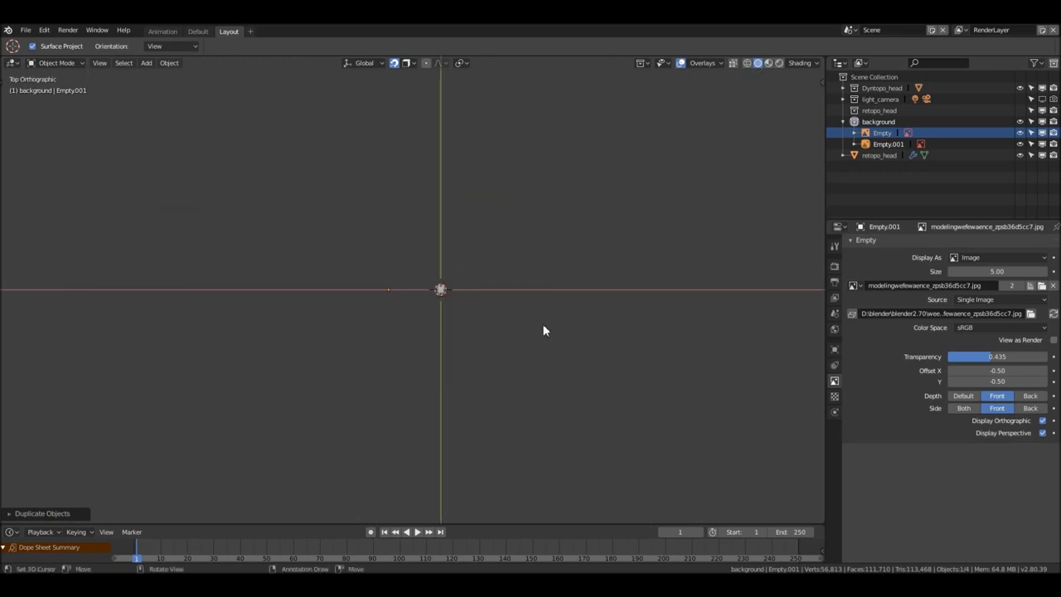
key("r")
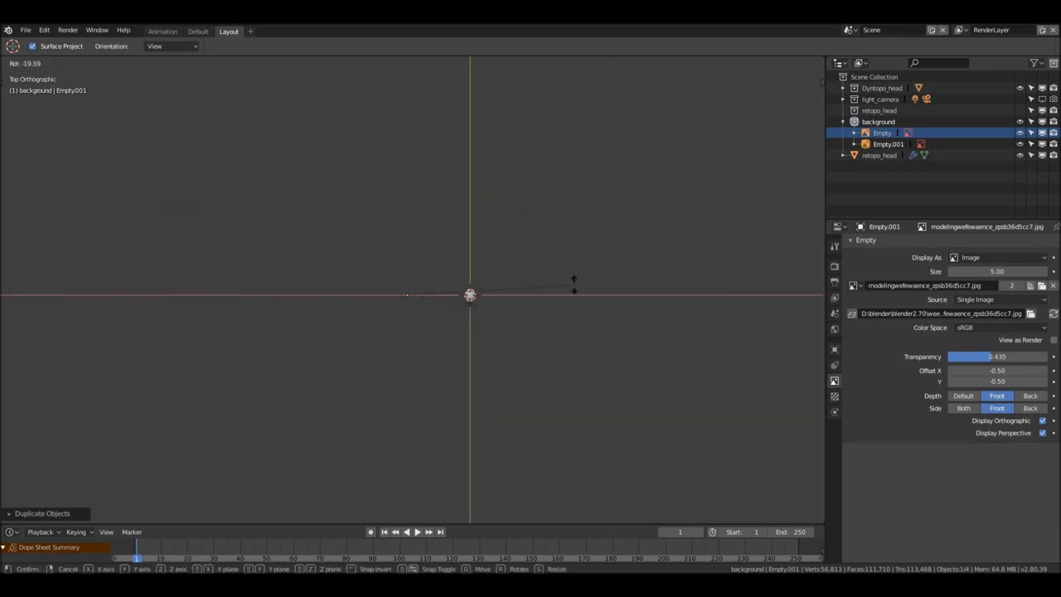
right_click(566, 366)
Rotate the duplicated background image freehand about the global Z axis until it stands perpendicular to the original
middle_click_drag(534, 365, 523, 341)
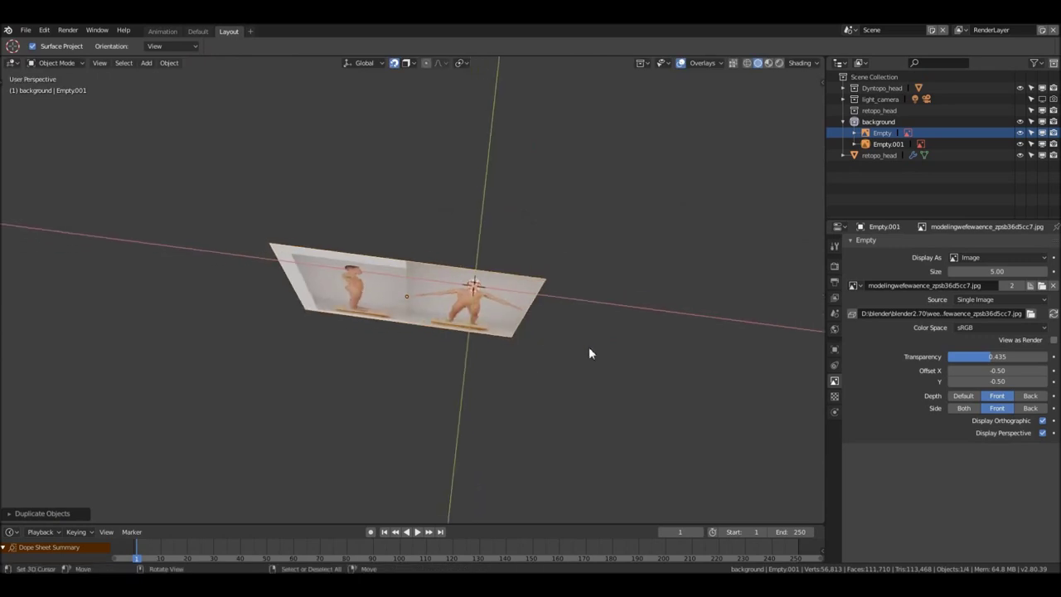
key("r")
key("z")
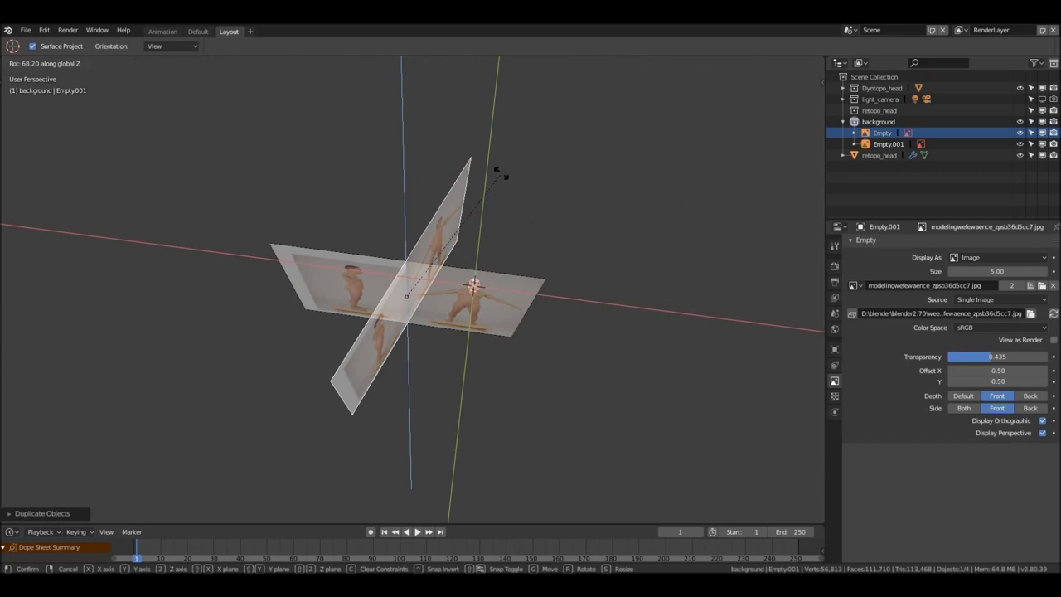
left_click(374, 410)
middle_click_drag(374, 409, 438, 371)
Set the duplicated image's Side option to Both and check it against the head in the right orthographic view
key("KP_3")
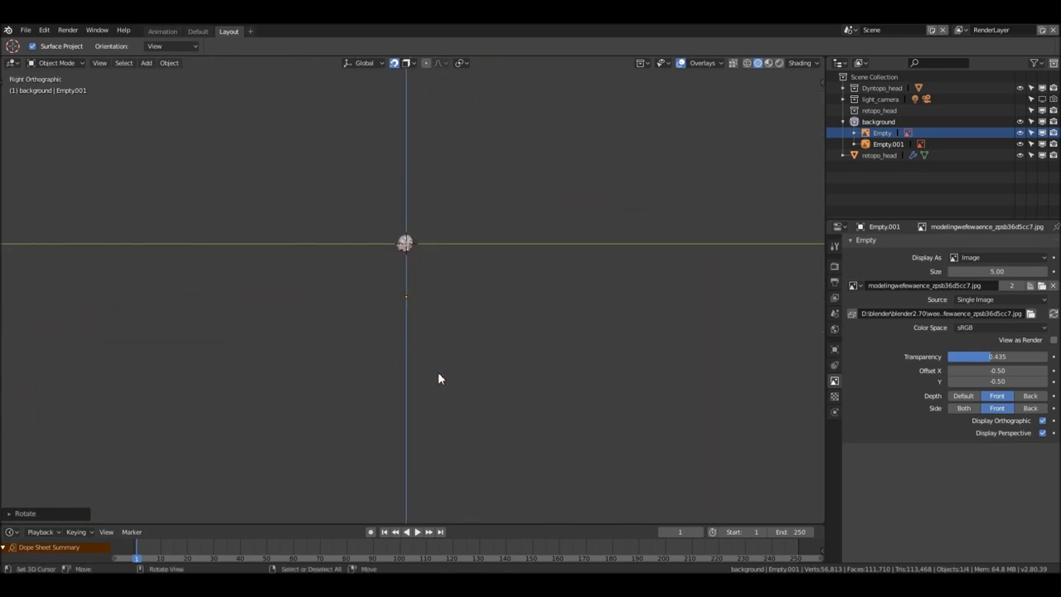
left_click(967, 408)
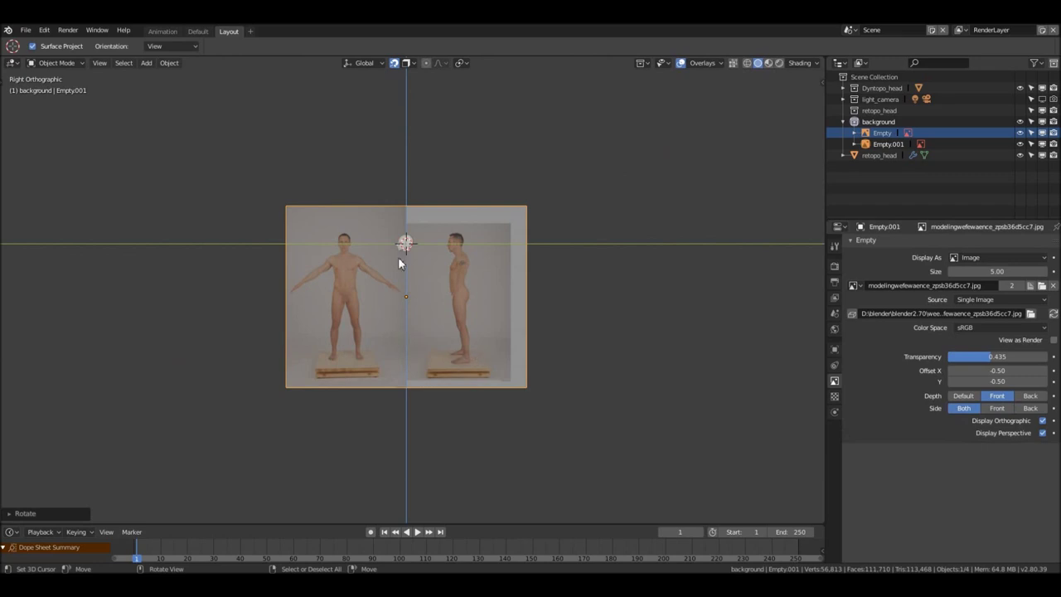
scroll(402, 232, "up", 3)
middle_click_drag(456, 276, 539, 268, "shift")
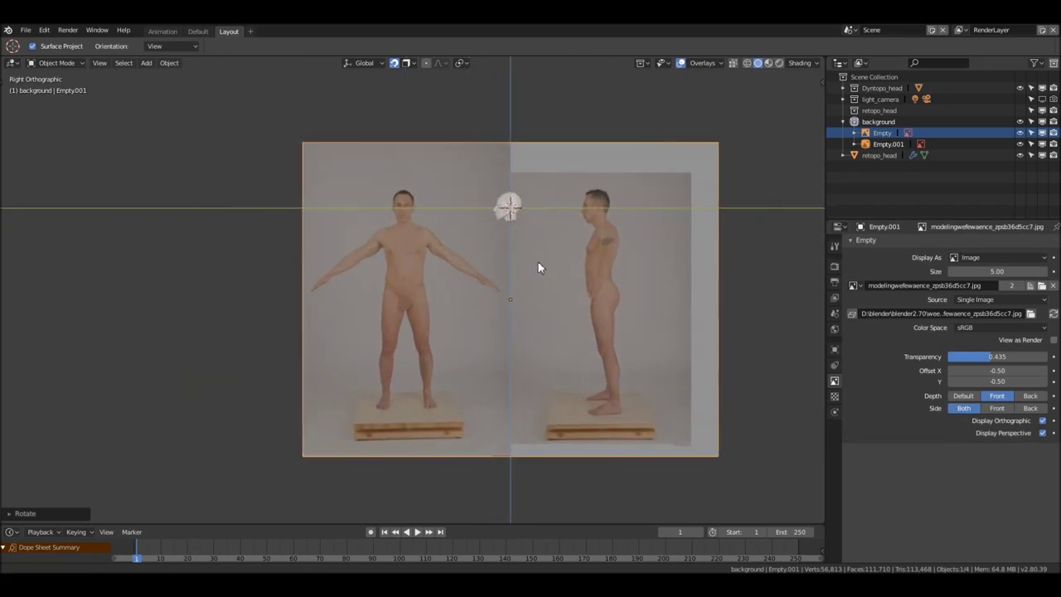
scroll(526, 256, "up", 2)
scroll(510, 245, "up", 1)
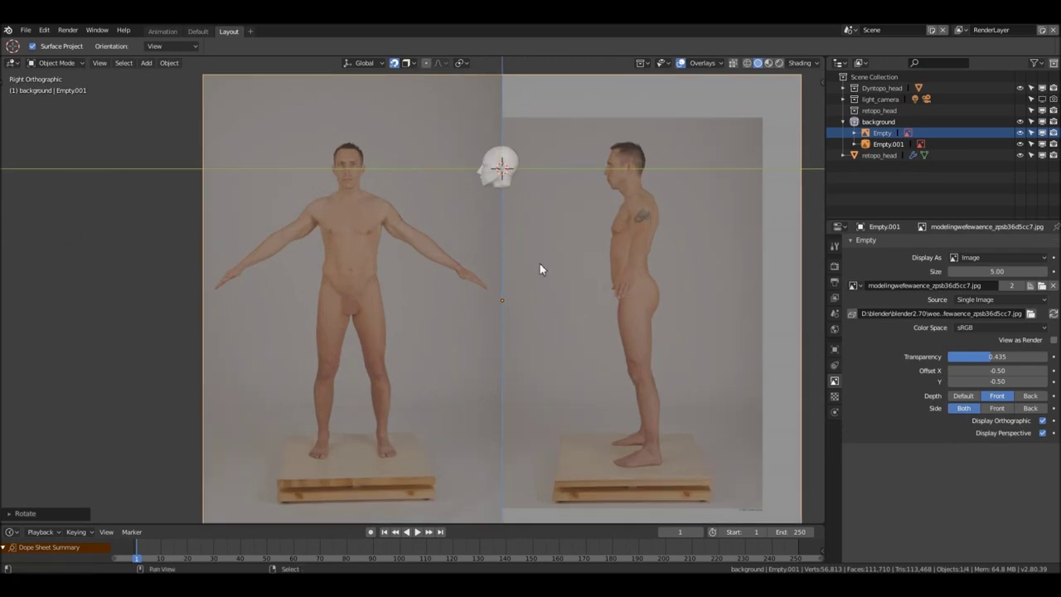
Move the duplicated background image about -6.29 along global Y so the side figure's head overlaps the head model
scroll(592, 292, "down", 1)
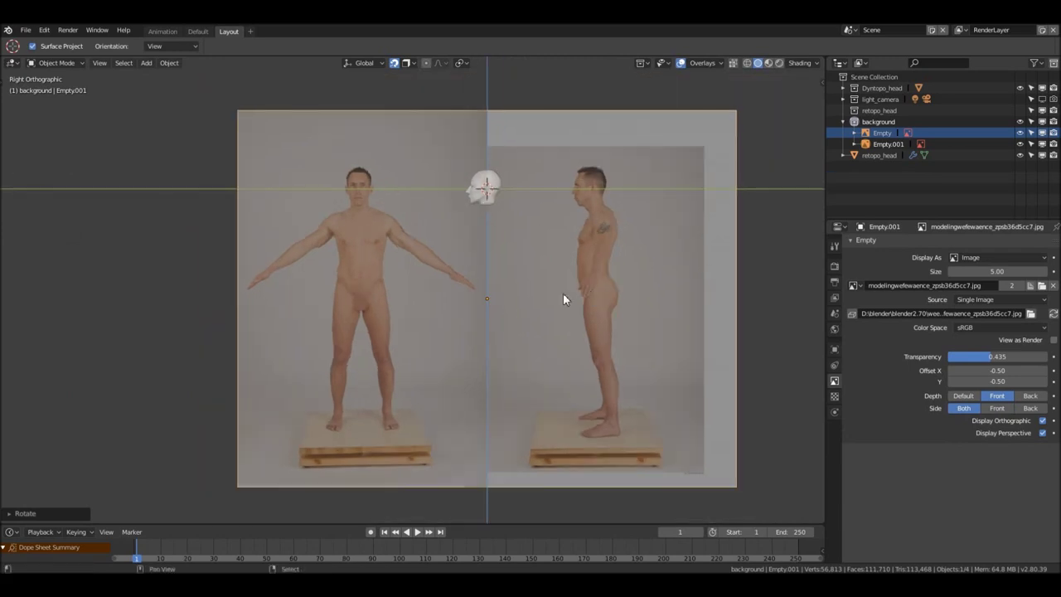
middle_click_drag(558, 291, 560, 285, "shift")
key("g")
key("y")
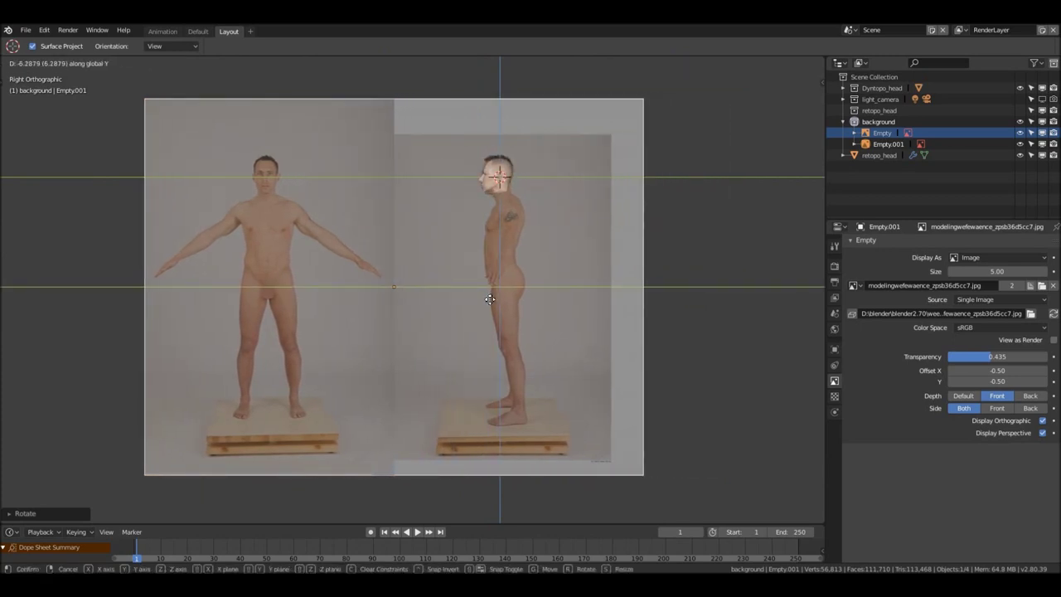
left_click(490, 299)
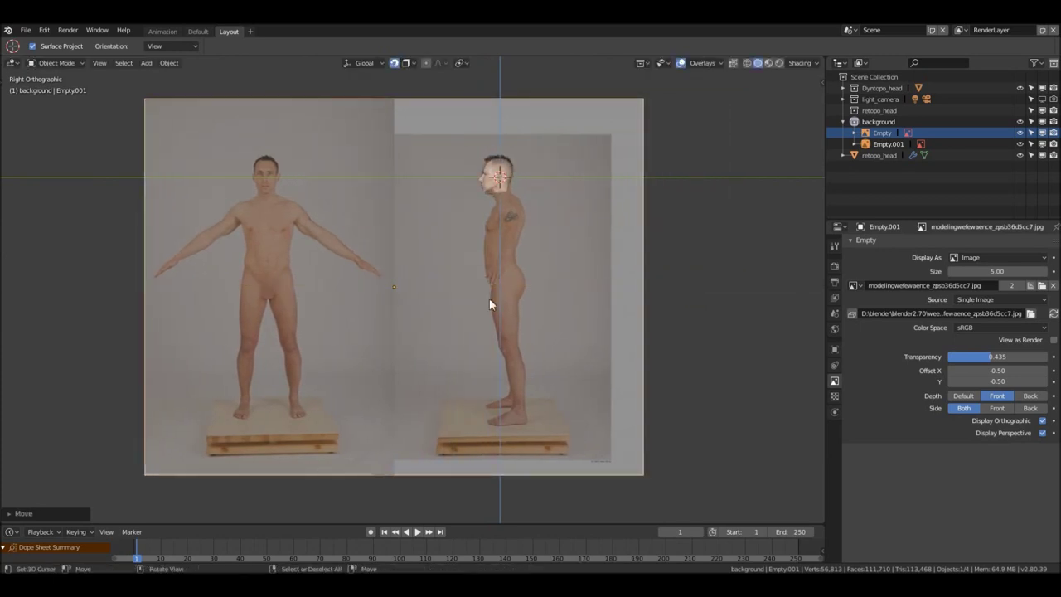
Nudge the duplicated image about 0.03 along global Y to line up the side profile with the head model
scroll(492, 147, "up", 3)
middle_click_drag(577, 161, 515, 251, "shift")
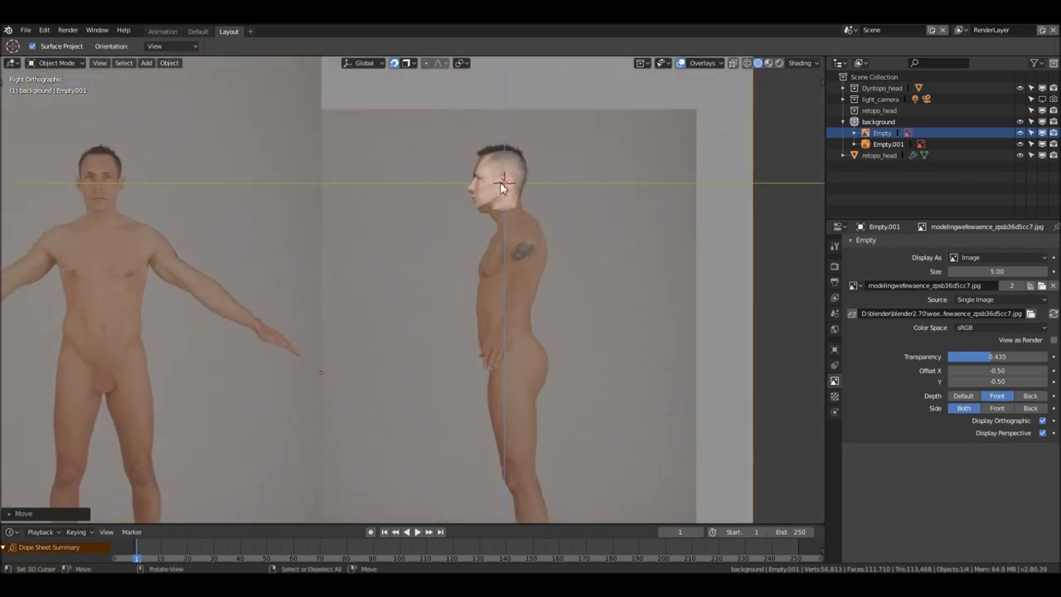
scroll(499, 182, "up", 3)
middle_click_drag(559, 168, 493, 258, "shift")
scroll(506, 190, "up", 1)
scroll(508, 194, "up", 1)
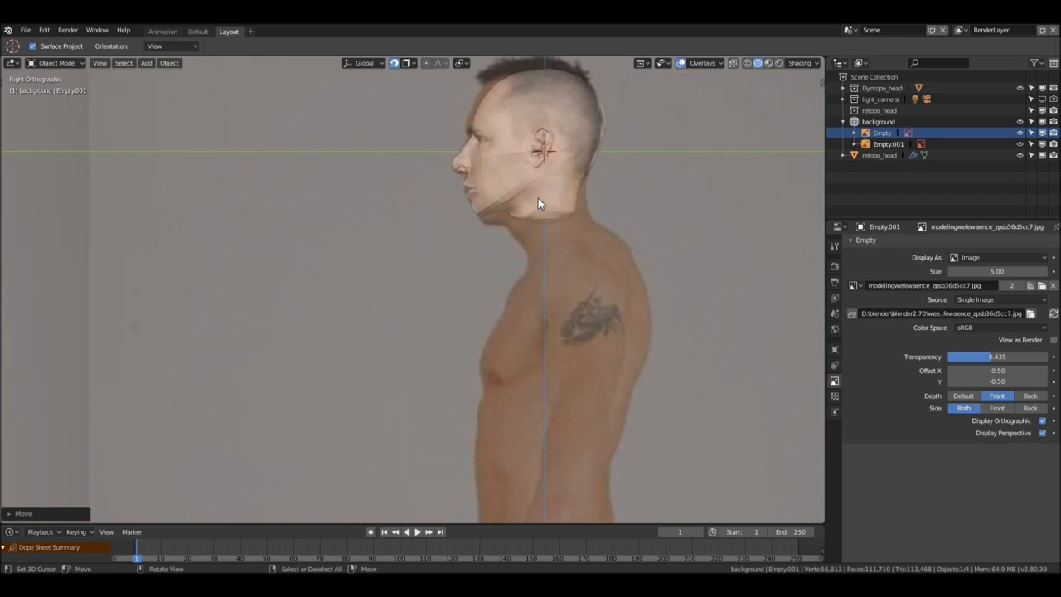
key("g")
key("y")
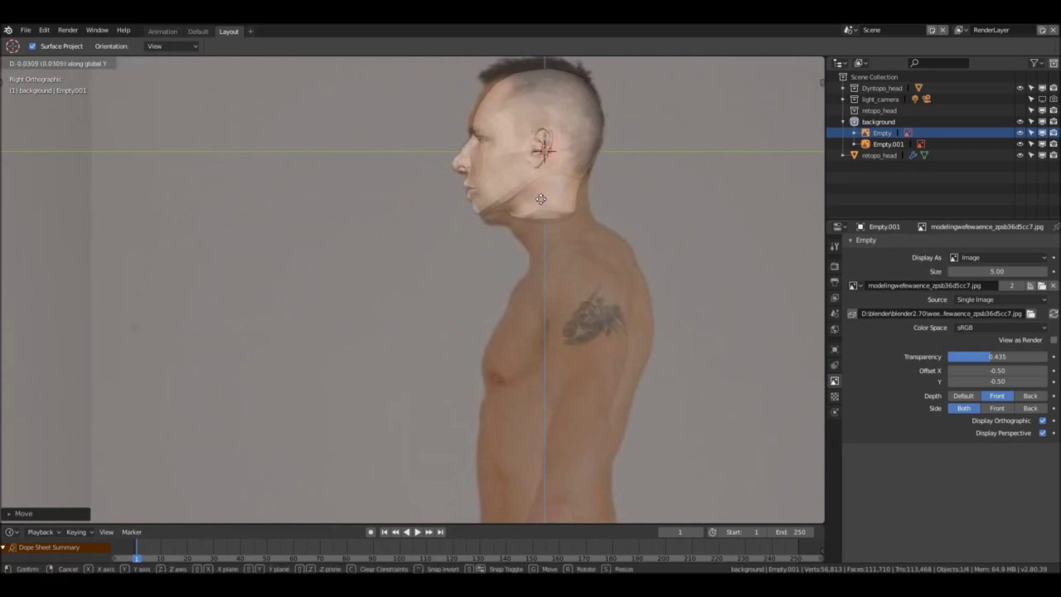
left_click(538, 200)
scroll(529, 202, "down", 4)
scroll(507, 201, "up", 1)
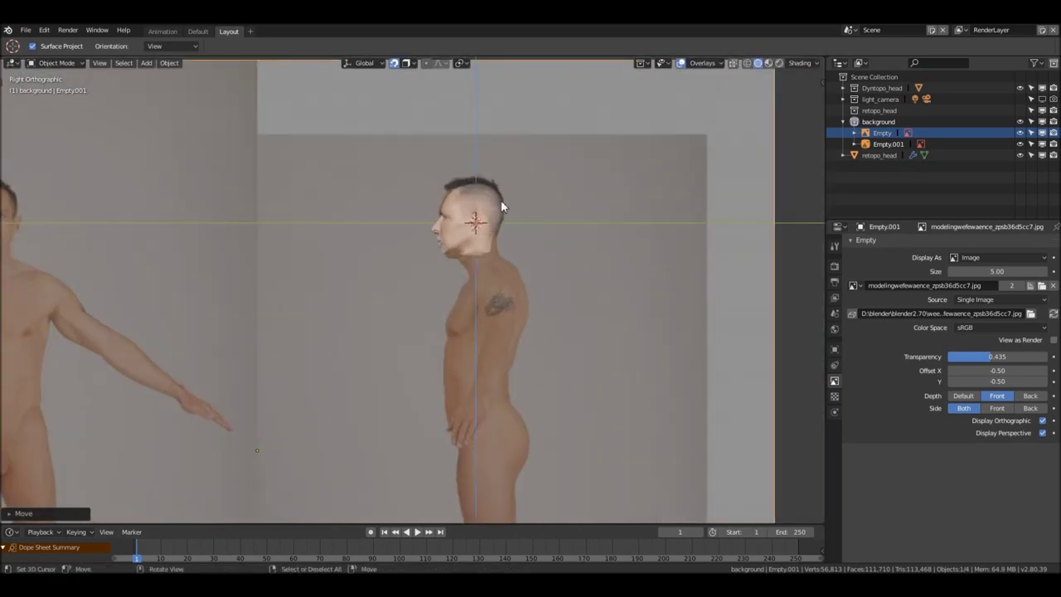
scroll(501, 200, "down", 5)
scroll(486, 231, "up", 1)
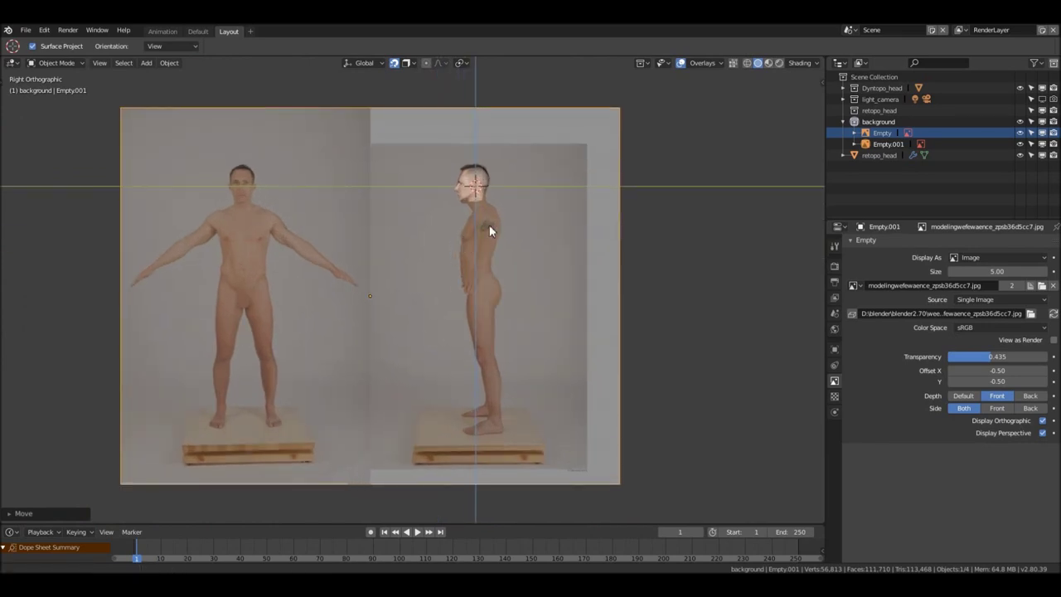
scroll(493, 240, "down", 5)
Select the original background image in the front orthographic view and move it about 0.07 along global X to centre its face on the head model
middle_click_drag(493, 240, 567, 254)
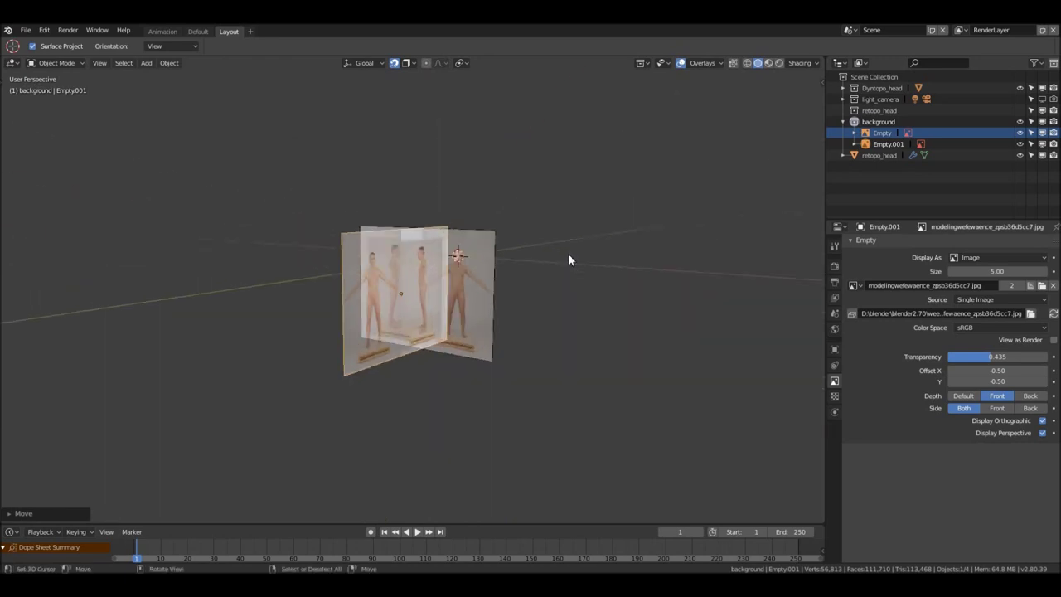
key("KP_1")
scroll(402, 244, "up", 8)
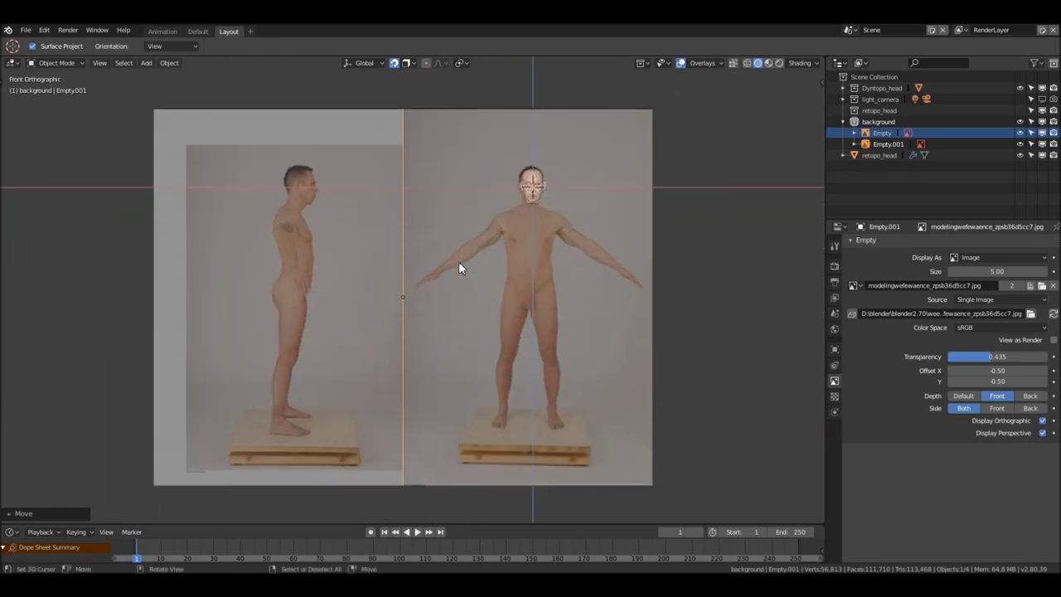
scroll(655, 186, "up", 3)
middle_click_drag(616, 140, 569, 165, "shift")
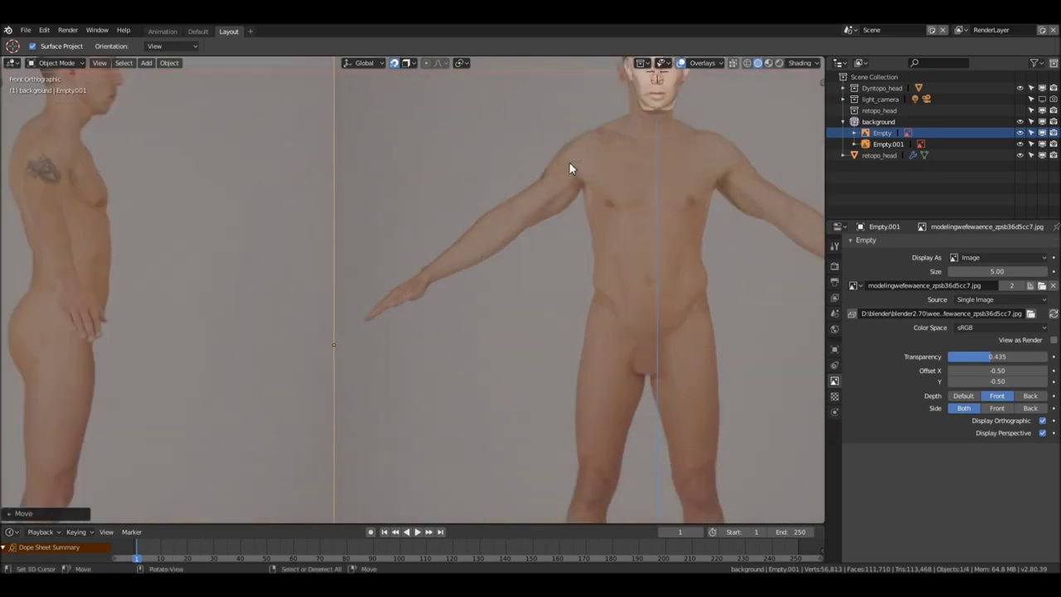
scroll(580, 168, "up", 1)
middle_click_drag(647, 155, 599, 179, "shift")
middle_click_drag(663, 77, 513, 139, "shift")
scroll(571, 146, "up", 2)
scroll(498, 178, "down", 8)
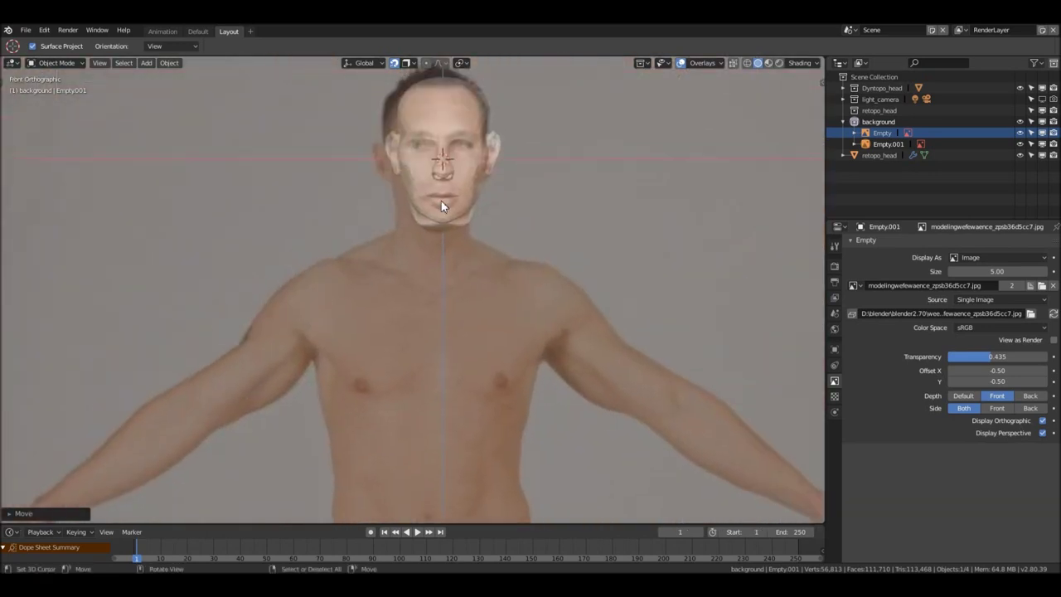
scroll(514, 207, "up", 4)
left_click(574, 193)
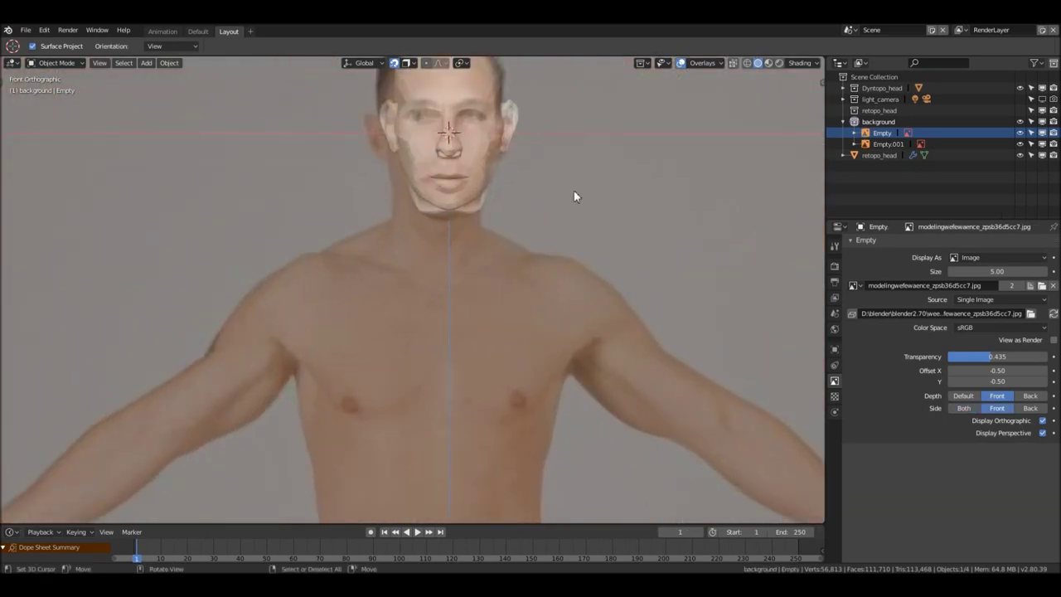
scroll(514, 199, "down", 3)
scroll(432, 193, "up", 2)
scroll(428, 184, "up", 3)
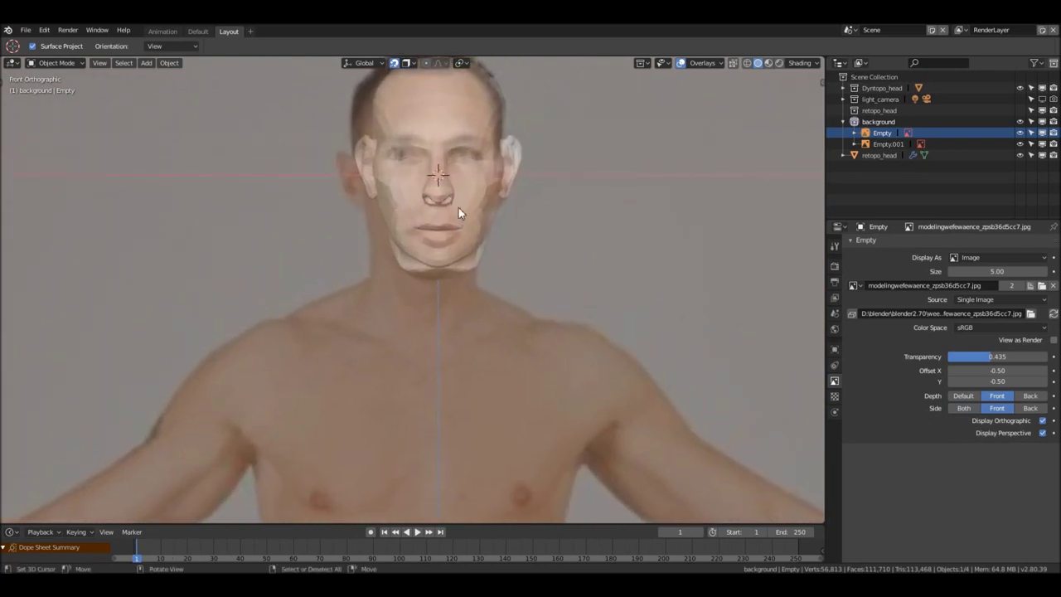
middle_click_drag(497, 203, 512, 209, "shift")
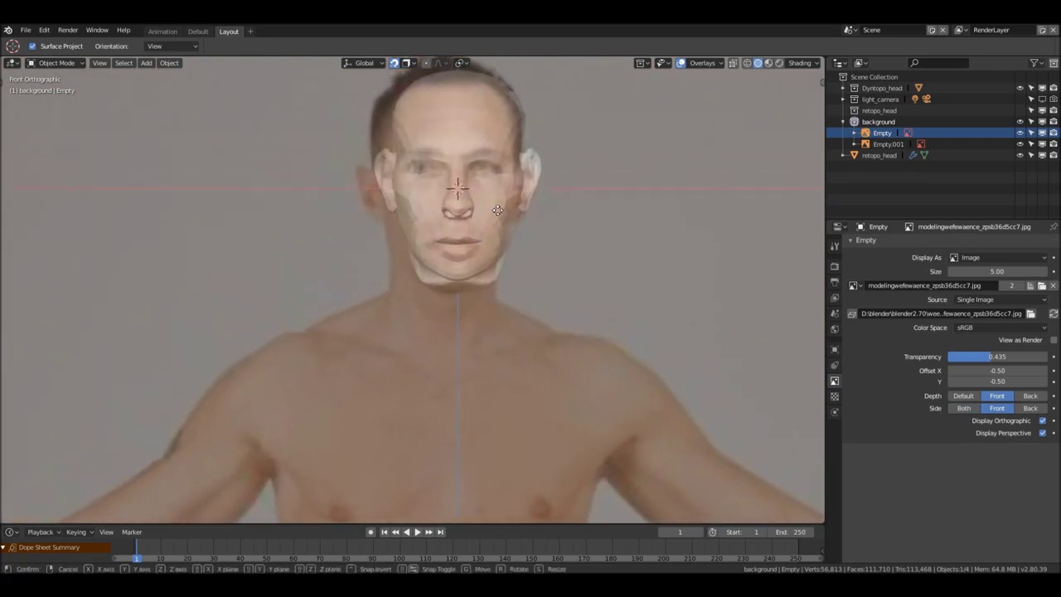
key("g")
key("x")
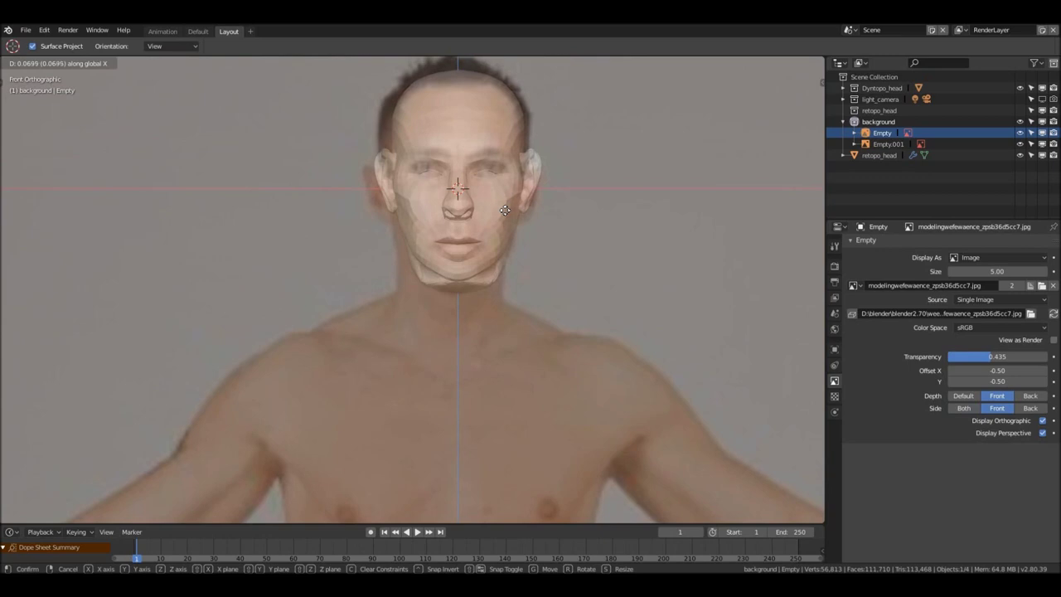
left_click(505, 210)
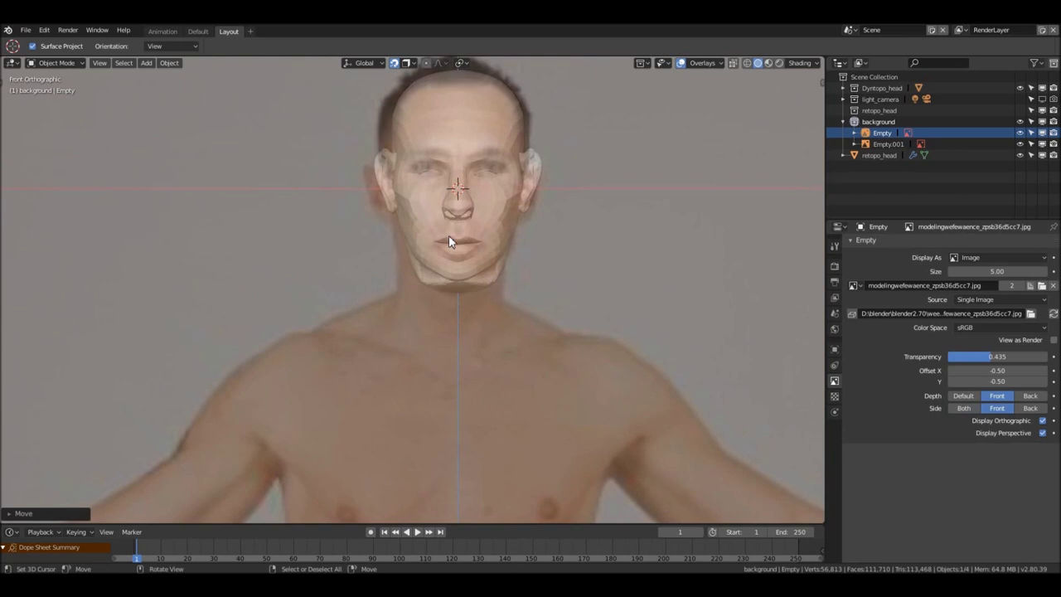
Raise the original image about 0.016 along global Z and check the alignment in the front and right orthographic views
key("g")
key("z")
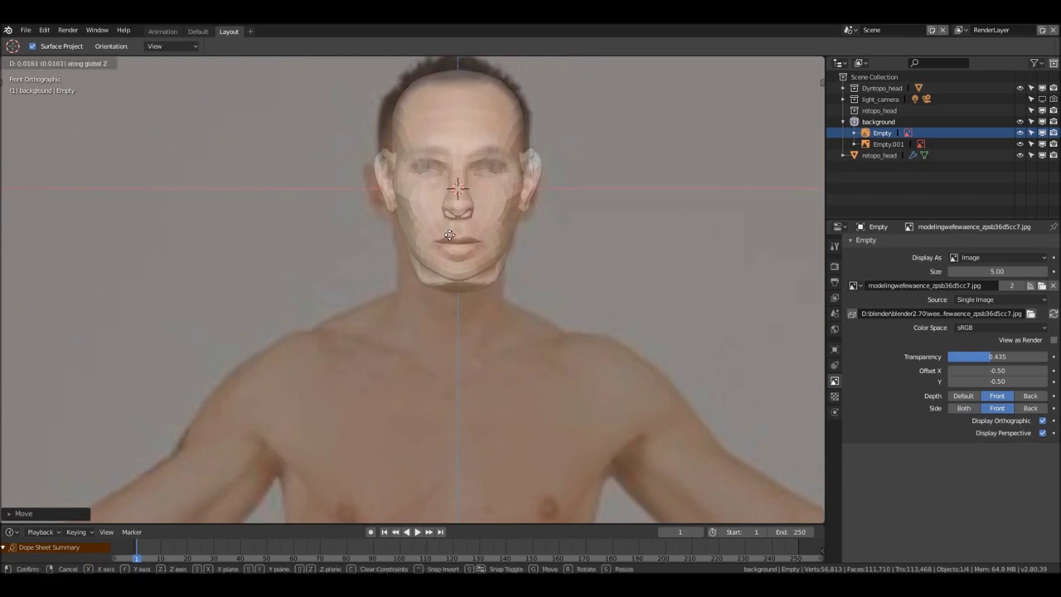
left_click(448, 233)
scroll(449, 230, "down", 6)
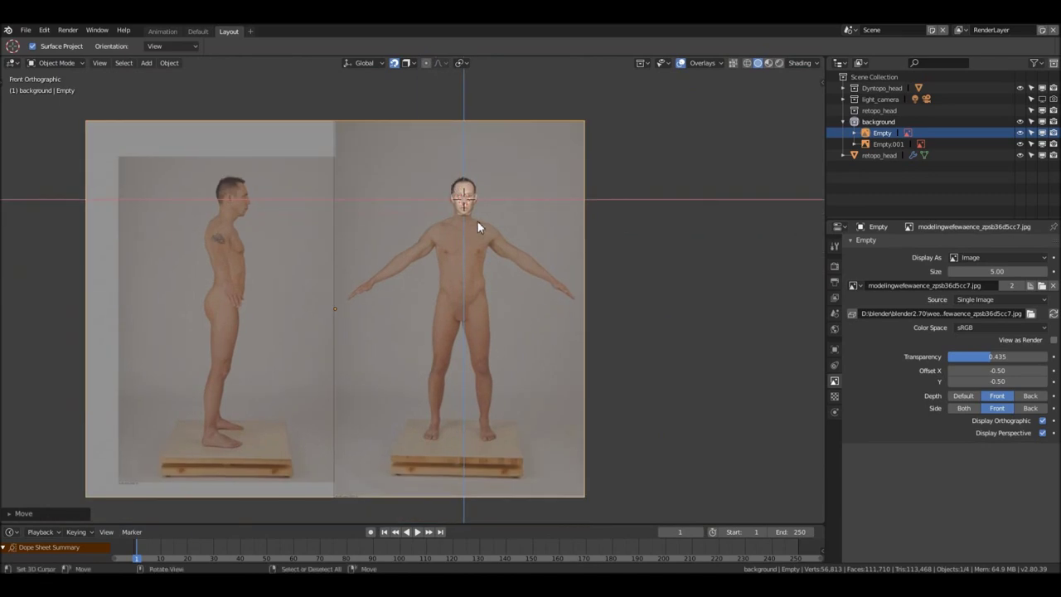
key("KP_3")
key("KP_1")
key("KP_3")
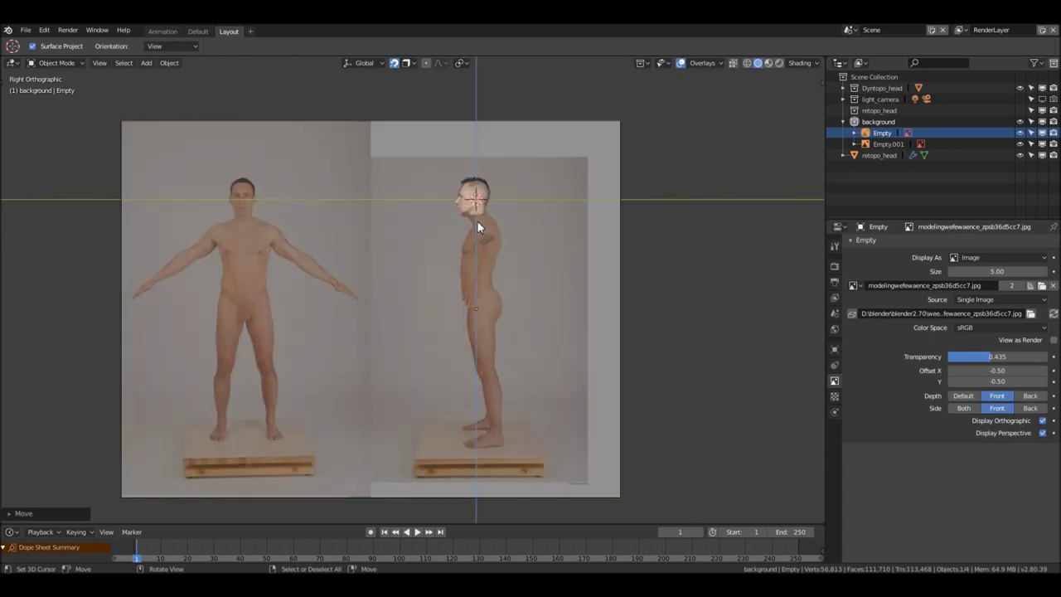
key("KP_1")
scroll(436, 206, "up", 2)
middle_click_drag(494, 205, 475, 214, "shift")
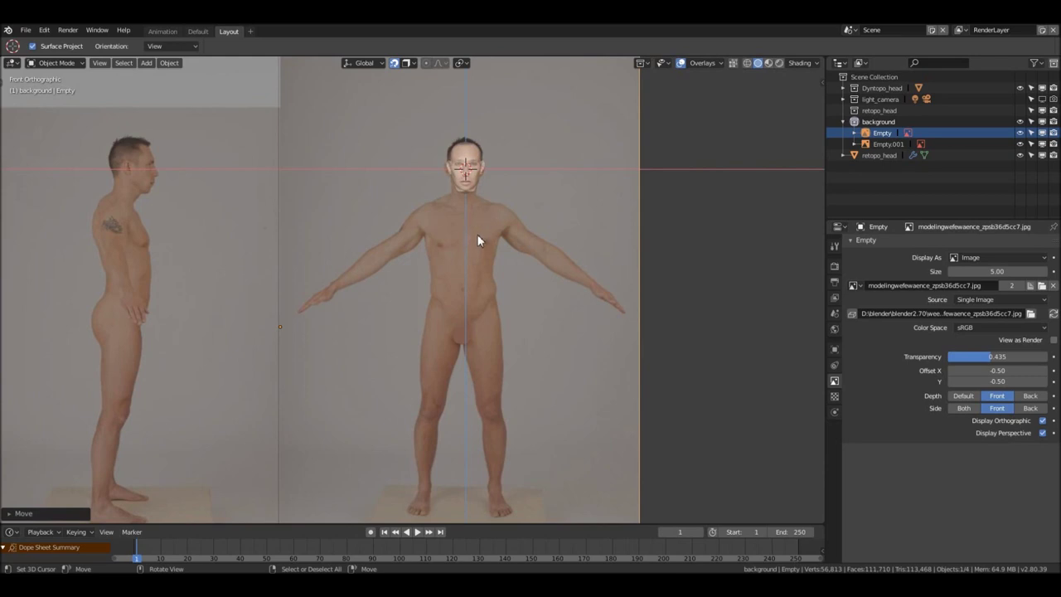
Create a new collection directly under Scene Collection, name it body_dyntopo and make it the active collection
key("shift")
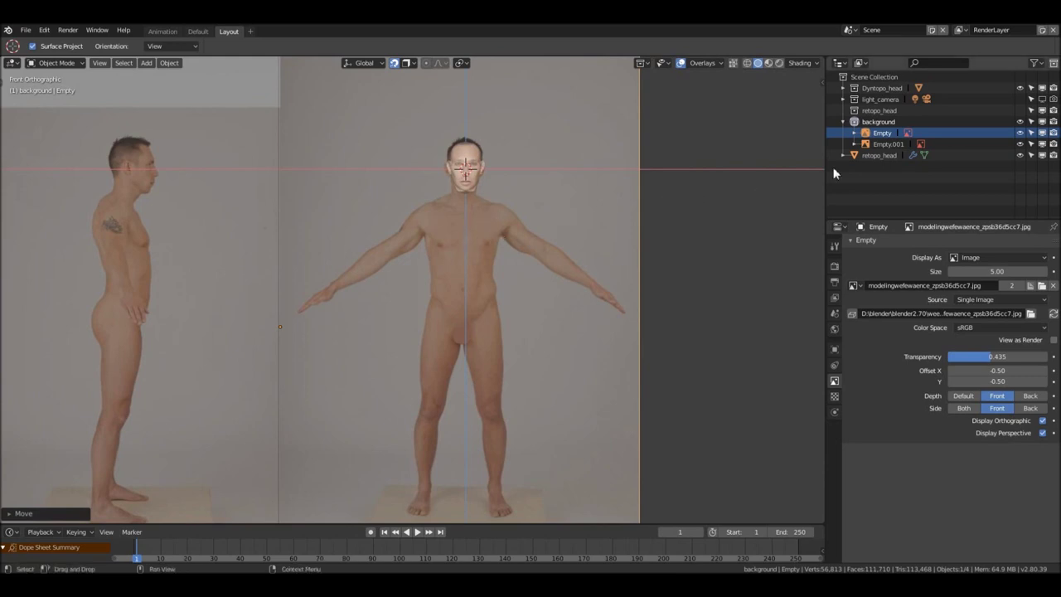
left_click(871, 77)
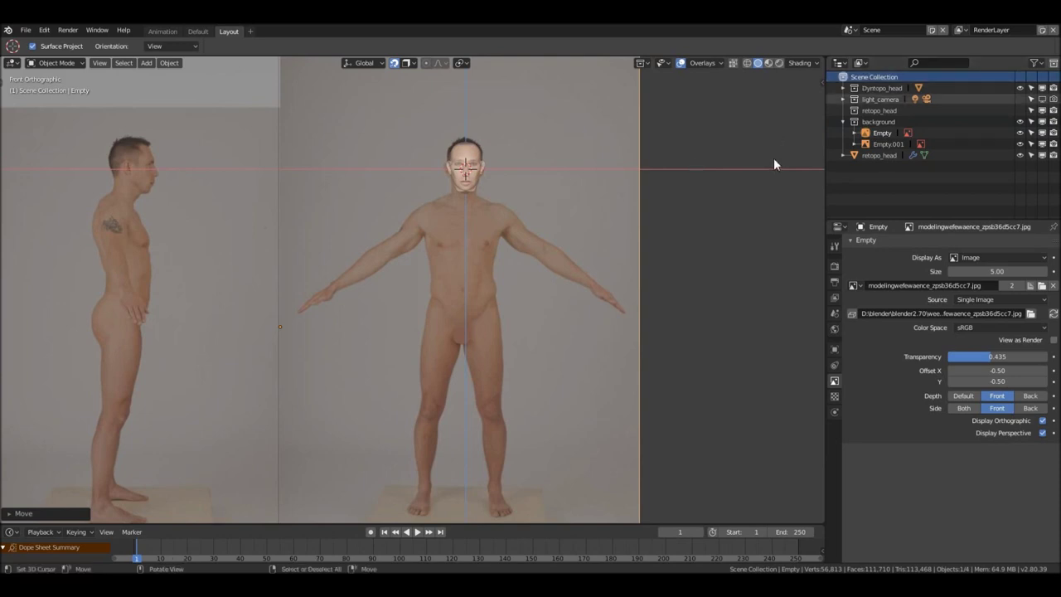
right_click(841, 75)
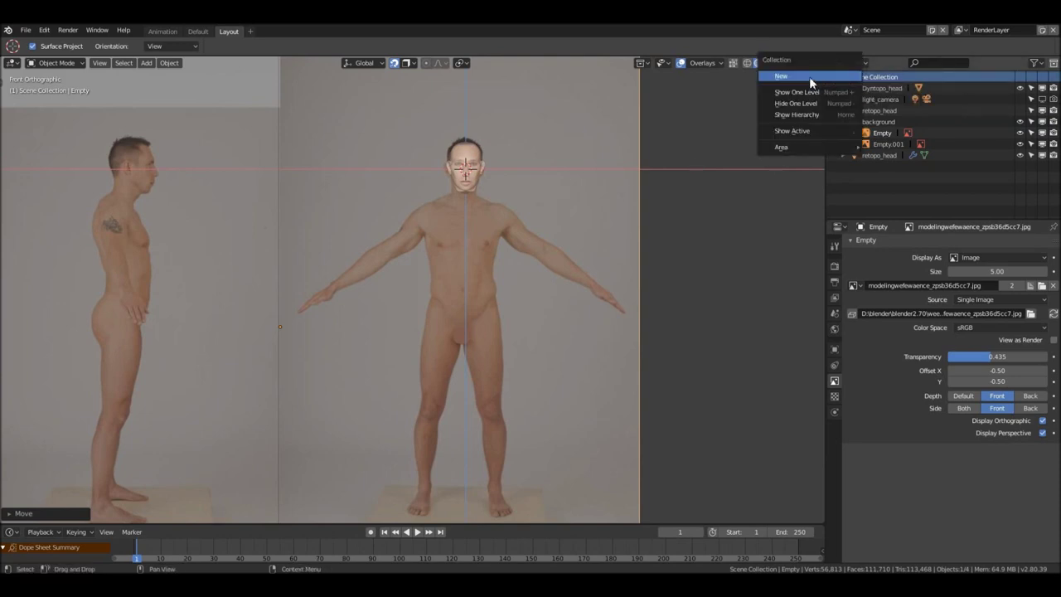
left_click(809, 76)
double_click(877, 155)
key("Return")
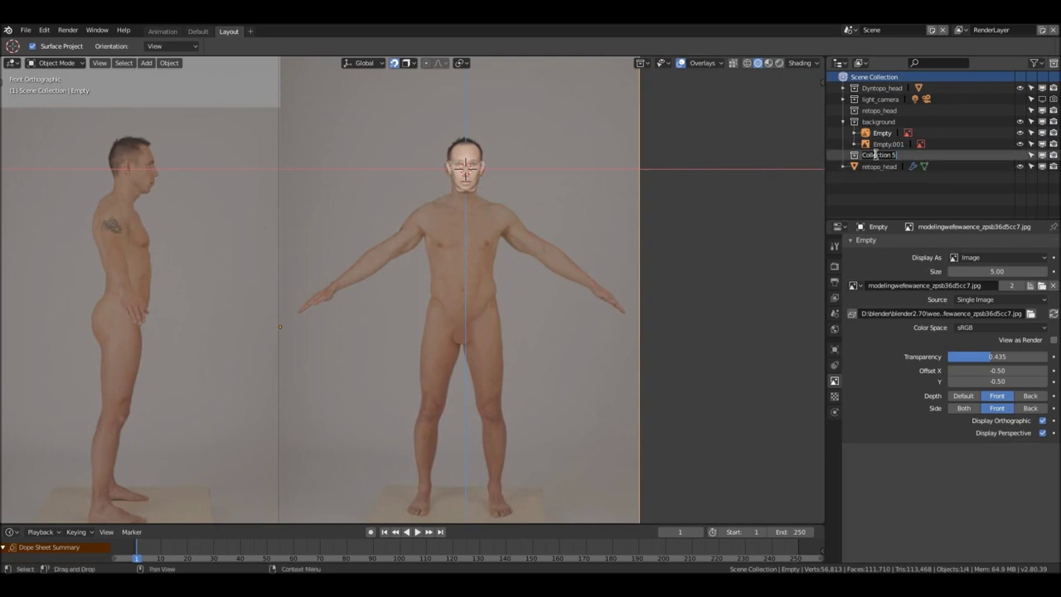
double_click(875, 154)
type("body_dyntopo")
key("Return")
left_click(876, 157)
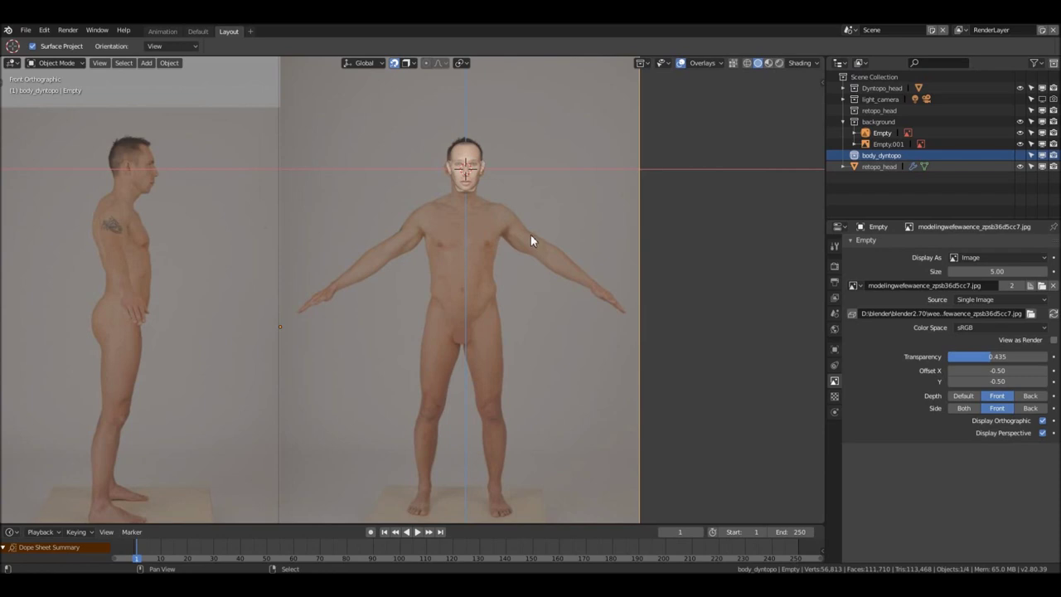
Add a mesh cube at the 3D cursor in the body_dyntopo collection
key("shift+a")
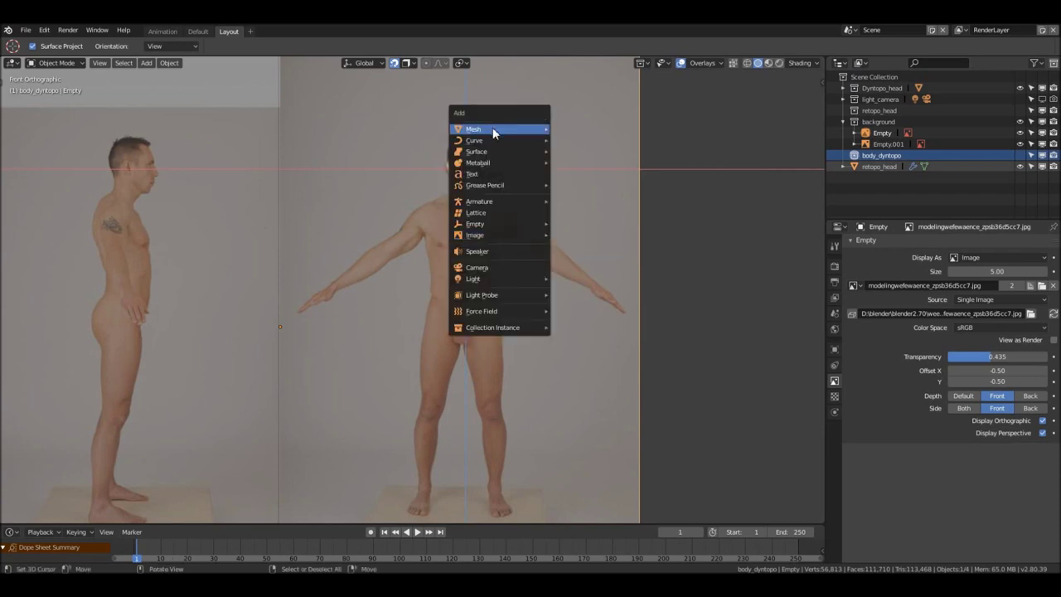
mouse_move(486, 130)
left_click(567, 140)
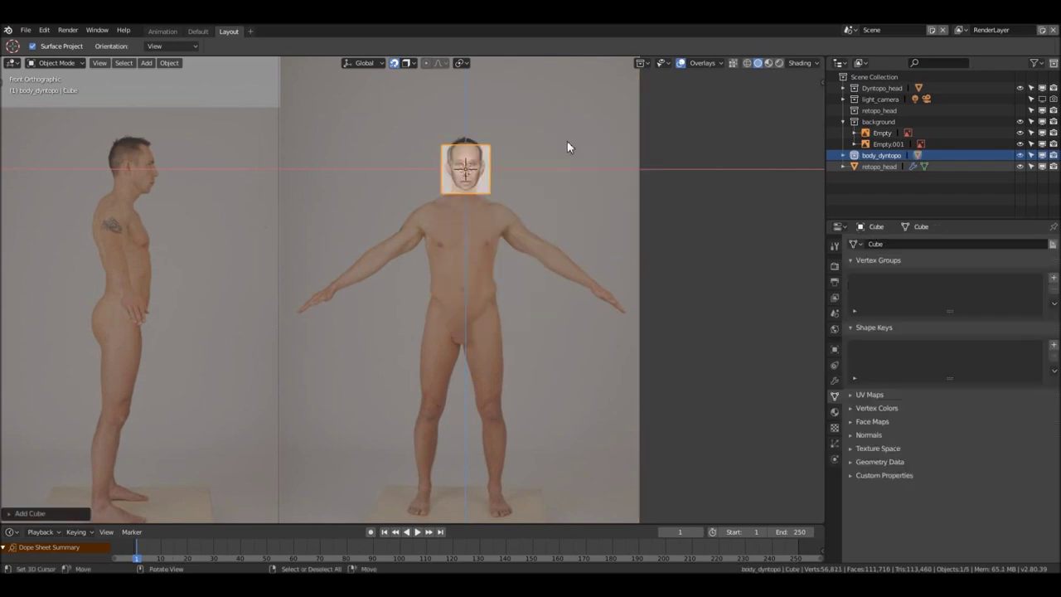
Move the cube's whole mesh about -2.06 along global Z in Edit Mode, placing it over the figure's chest
scroll(485, 215, "up", 2)
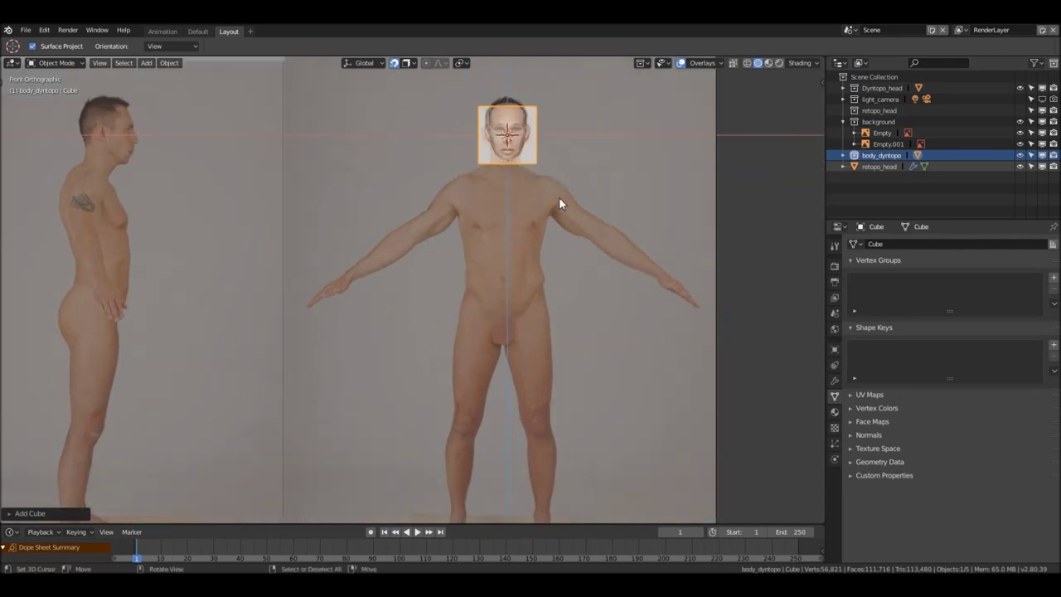
key("Tab")
key("g")
key("z")
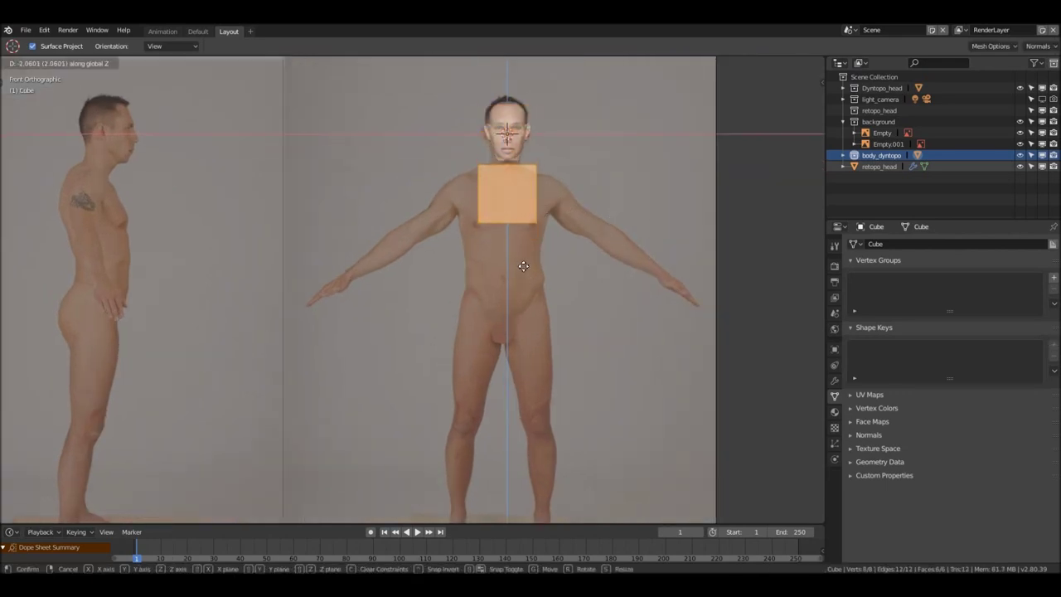
left_click(524, 266)
Add a centred vertical loop cut that divides the chest cube into two equal halves
scroll(528, 253, "up", 3)
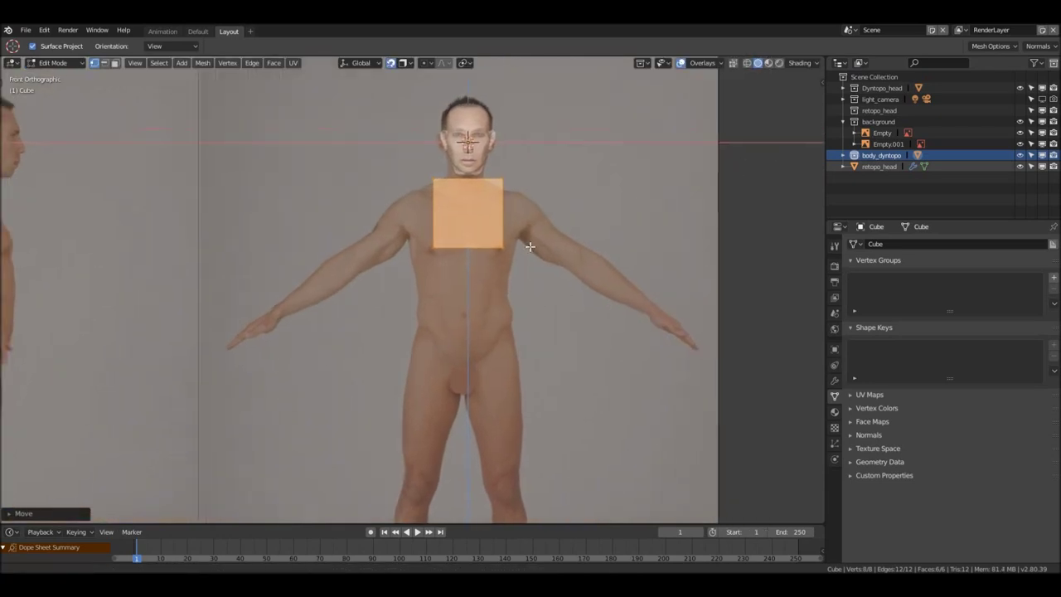
scroll(479, 206, "up", 1)
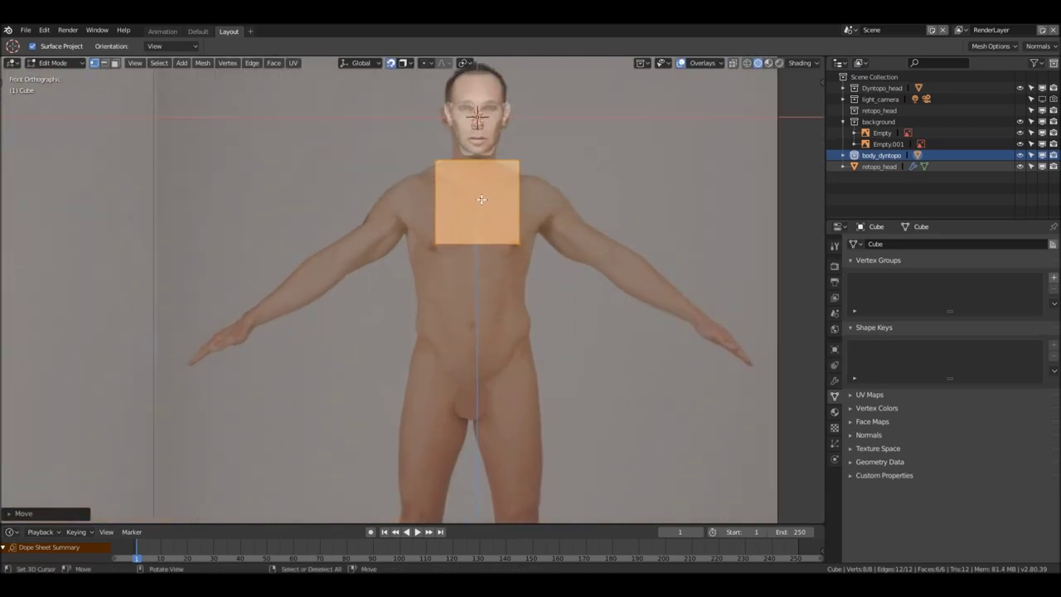
scroll(494, 176, "up", 2)
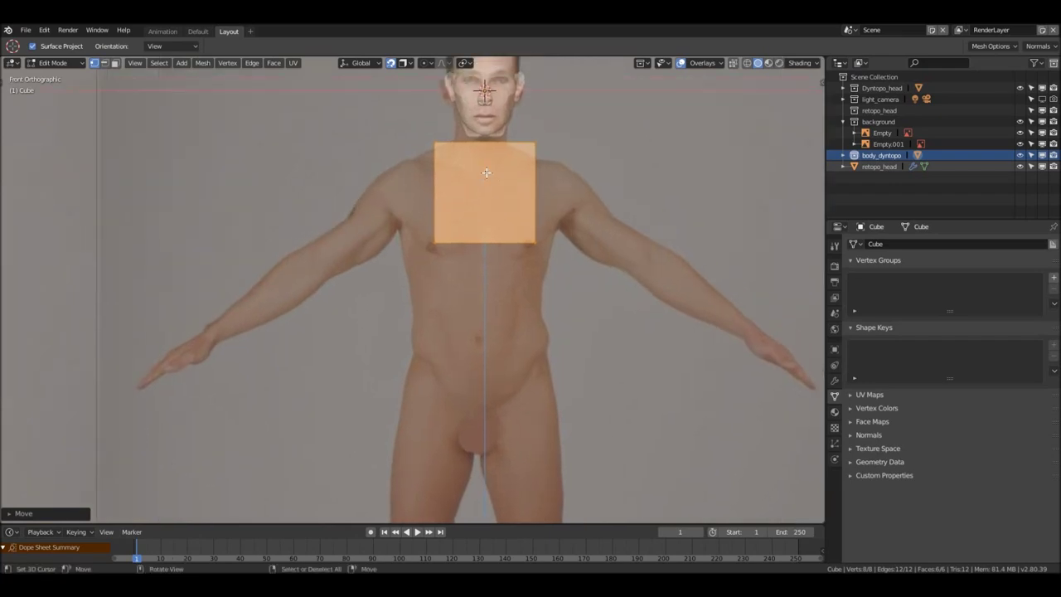
key("ctrl+r")
left_click(487, 160)
right_click(488, 160)
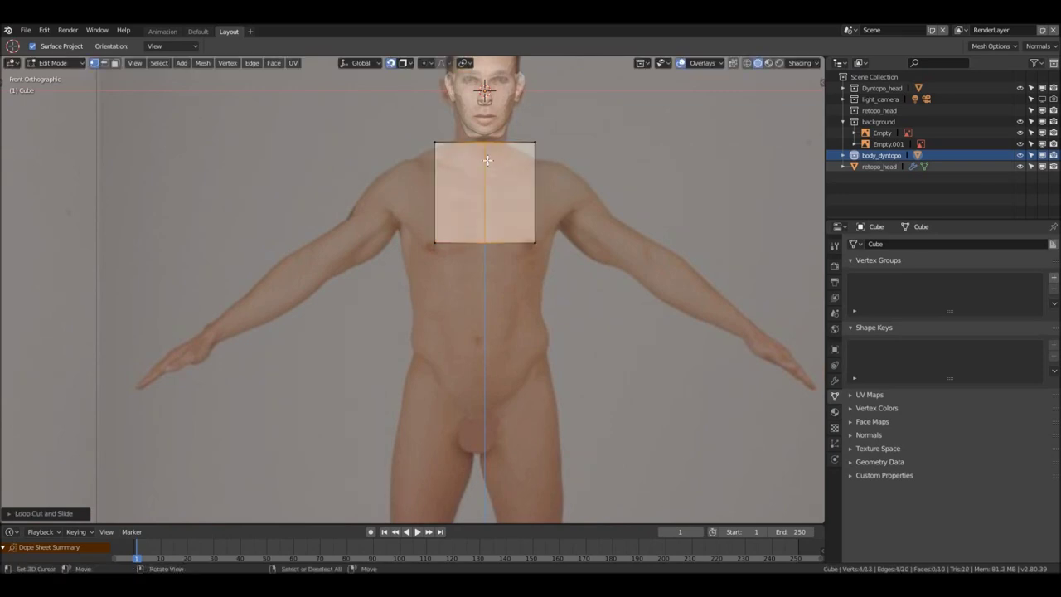
scroll(480, 181, "down", 3)
middle_click_drag(480, 181, 395, 184)
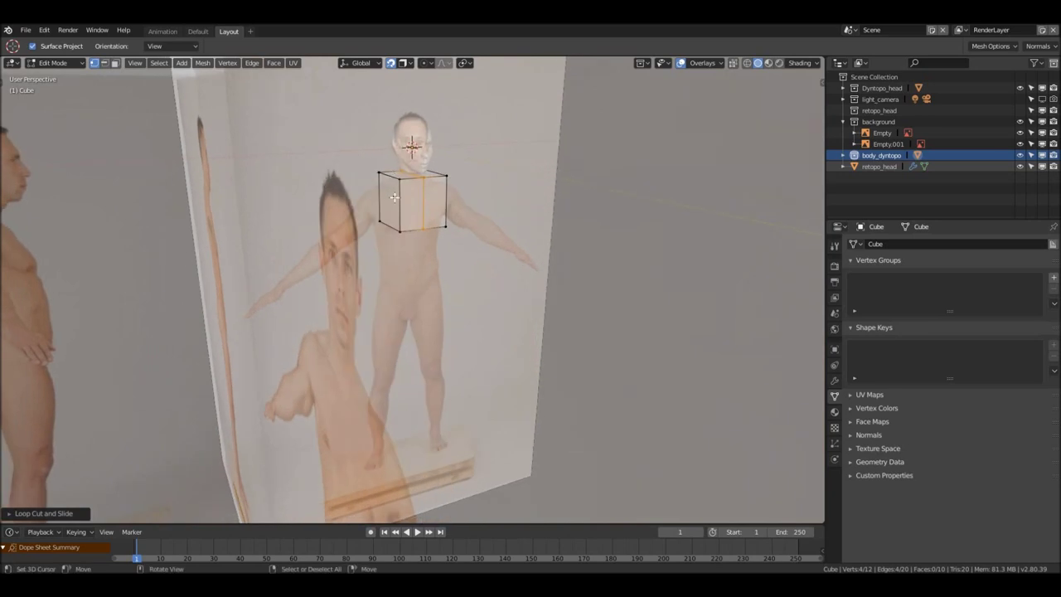
Delete the half of the chest cube on the negative X side of the centre cut
key("3")
left_click(396, 194)
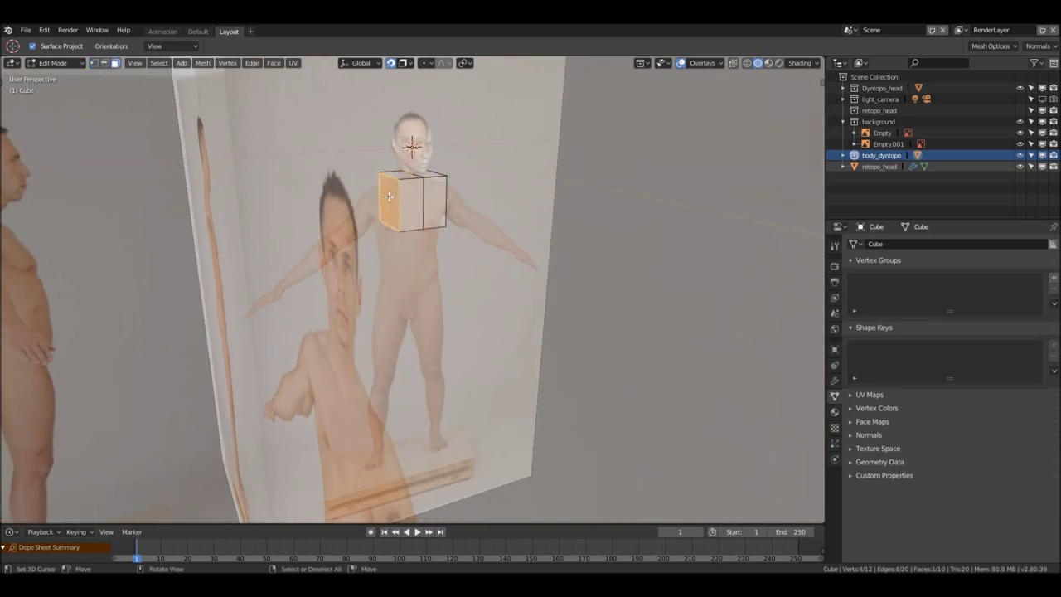
key("x")
left_click(433, 208)
middle_click_drag(434, 208, 461, 219)
Add a Mirror modifier on the X axis to the half cube and enable Clipping
key("KP_1")
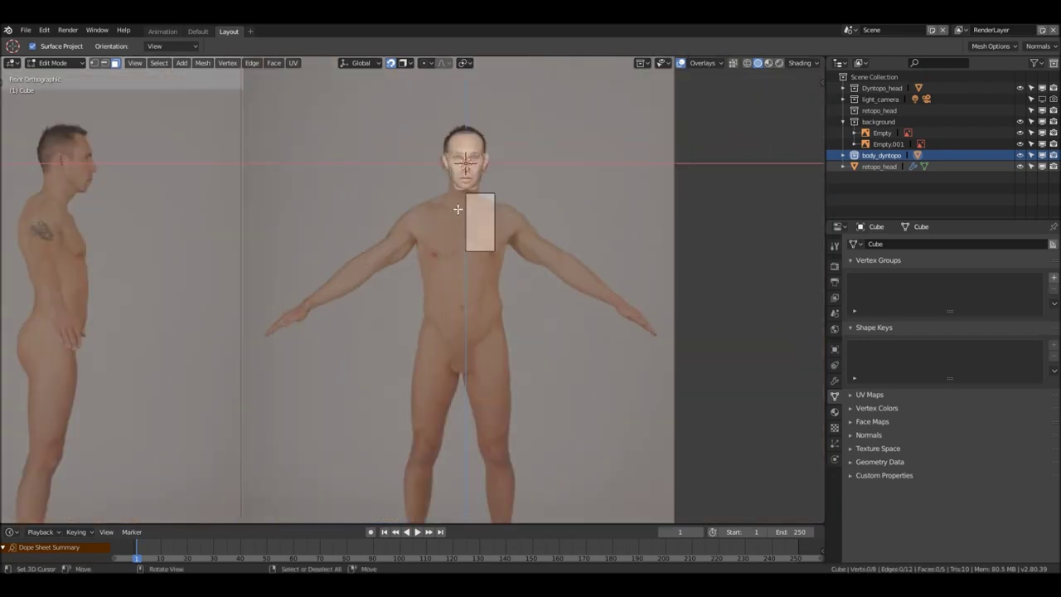
scroll(523, 232, "down", 3)
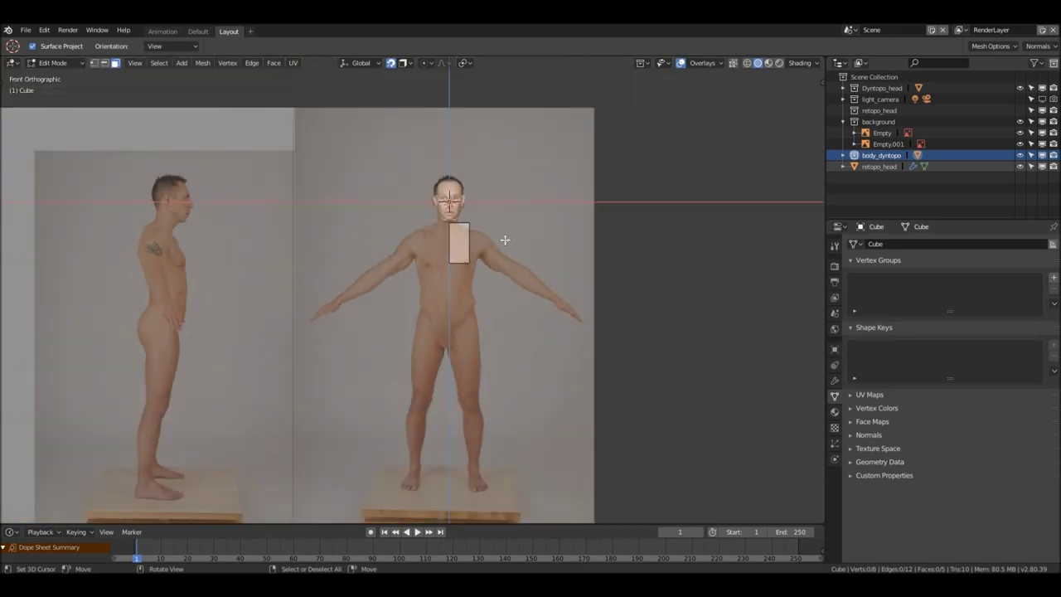
scroll(464, 239, "up", 3)
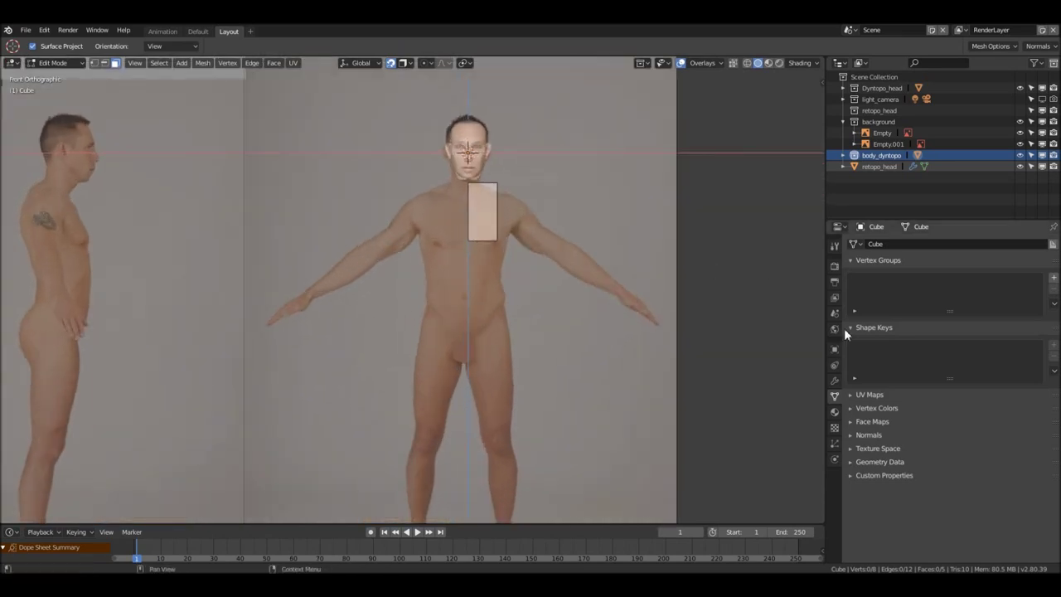
left_click(834, 380)
left_click(894, 244)
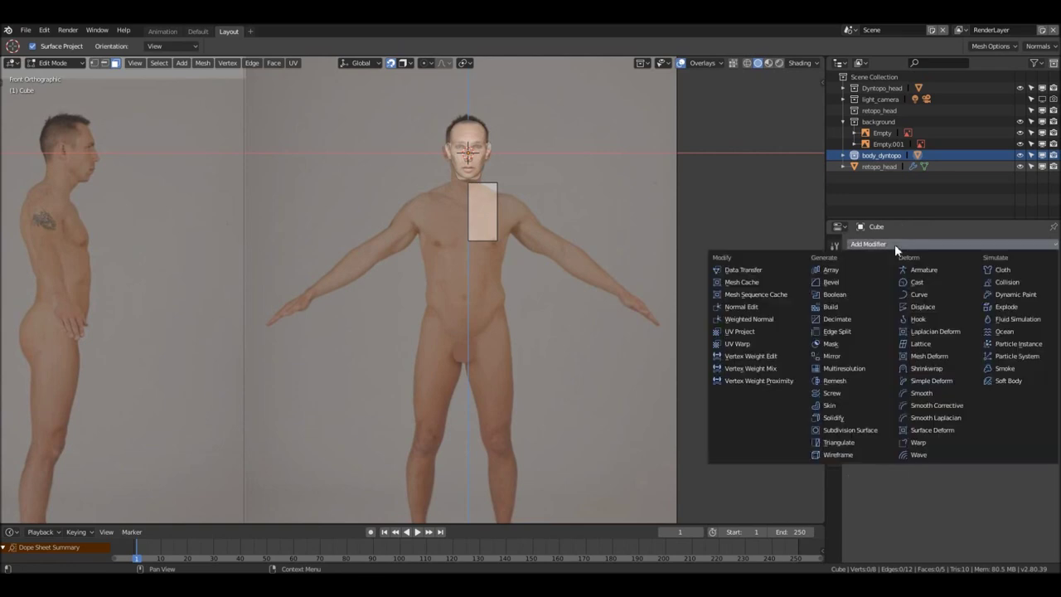
left_click(842, 355)
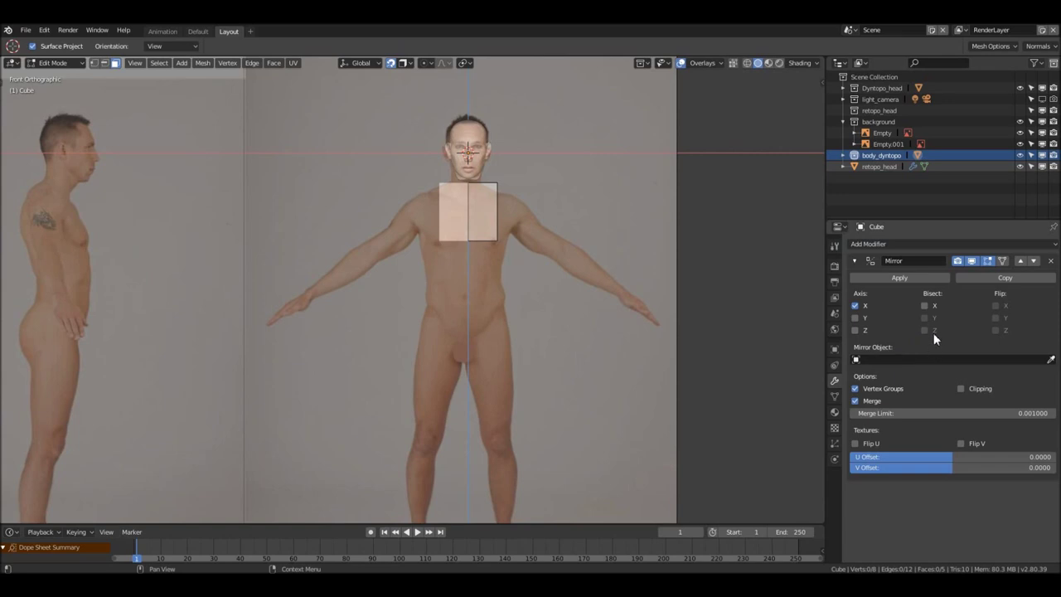
left_click(961, 389)
Add a centred vertical loop cut to the remaining half of the chest block
scroll(483, 220, "up", 2)
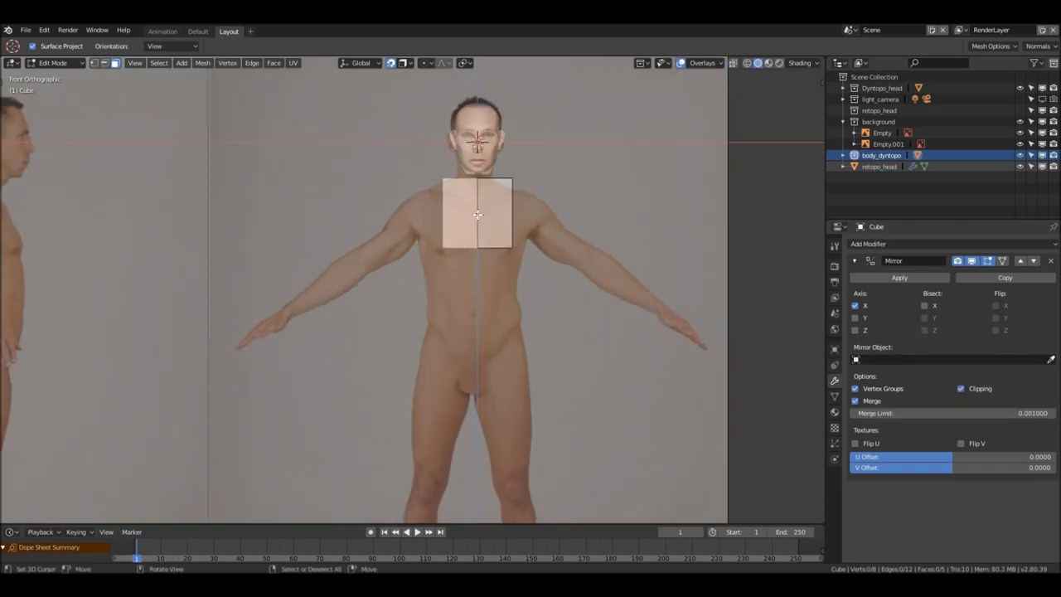
middle_click_drag(483, 221, 477, 234, "shift")
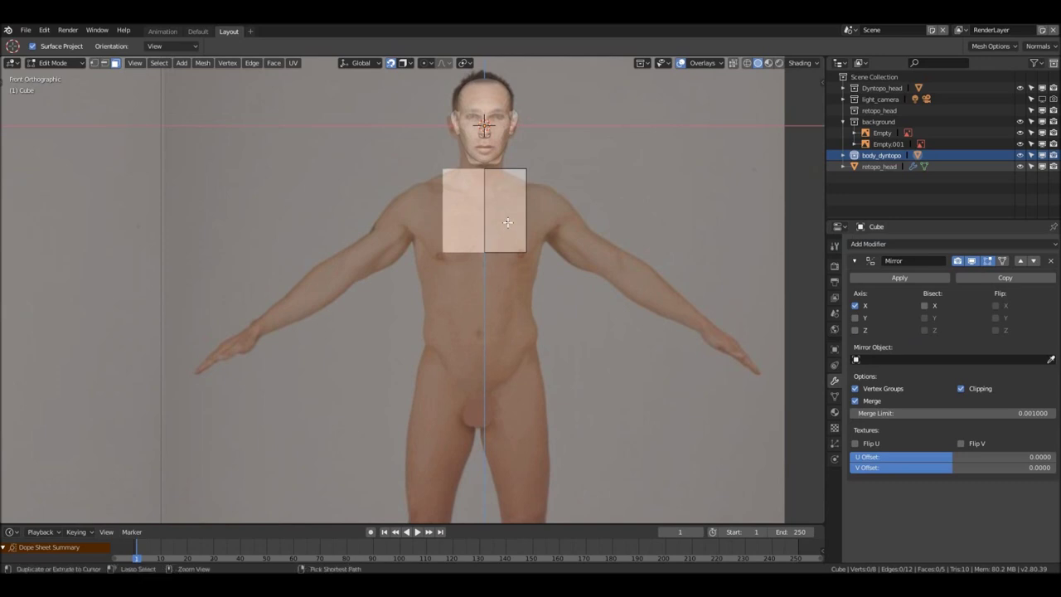
key("ctrl+r")
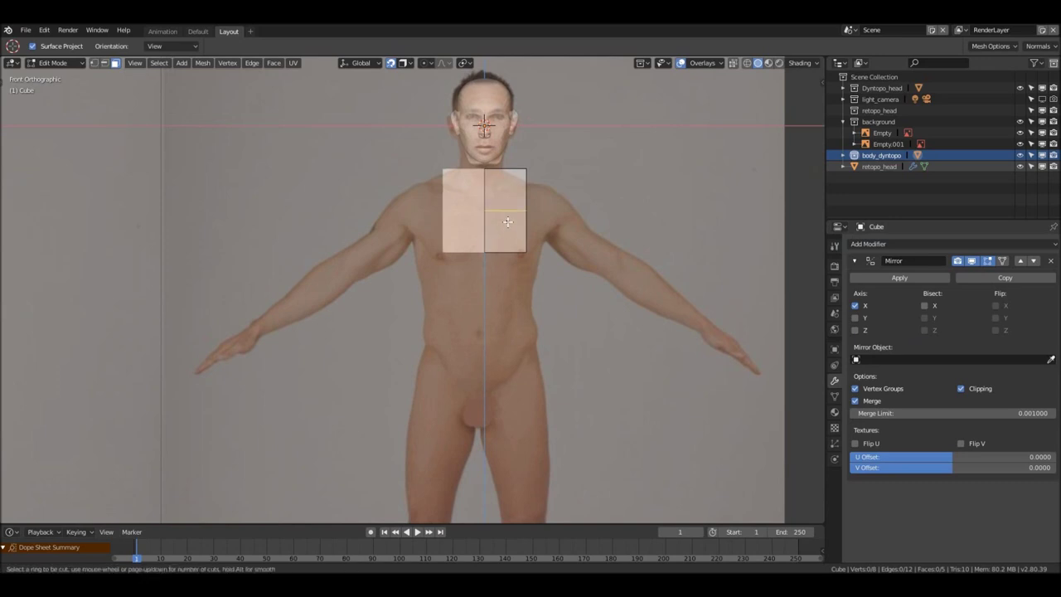
left_click(520, 247)
middle_click_drag(520, 246, 575, 236)
left_click(575, 236)
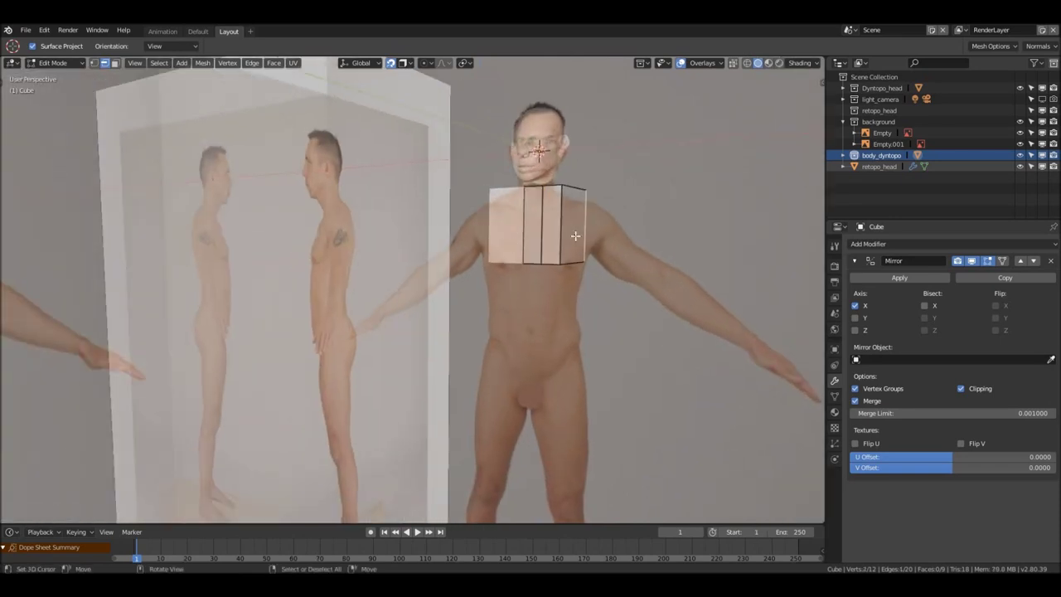
Move the chest block's outer side face outward and down to the figure's shoulder in the front view
key("3")
left_click(575, 235)
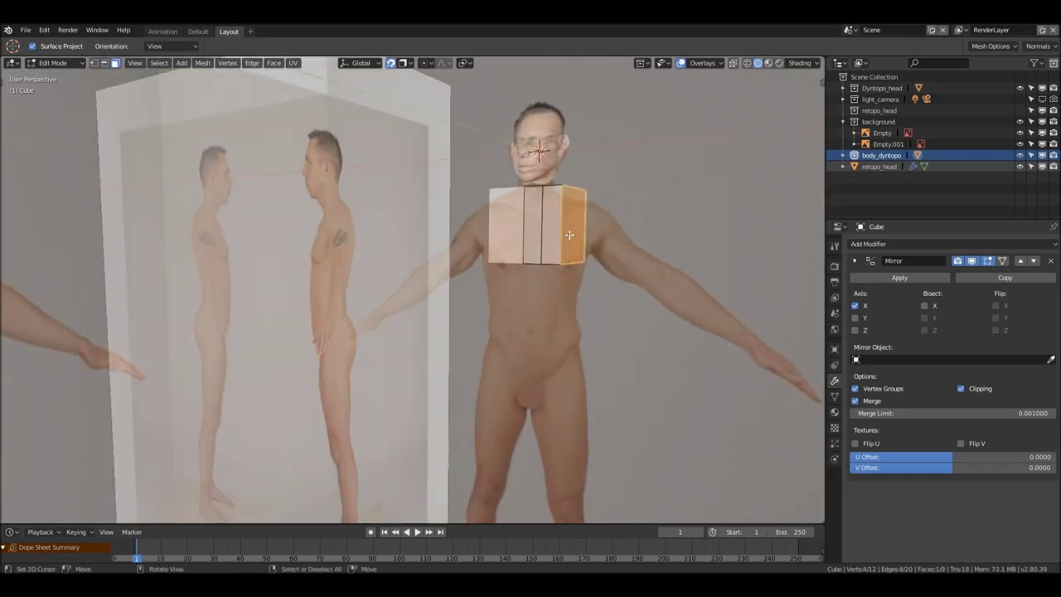
key("KP_1")
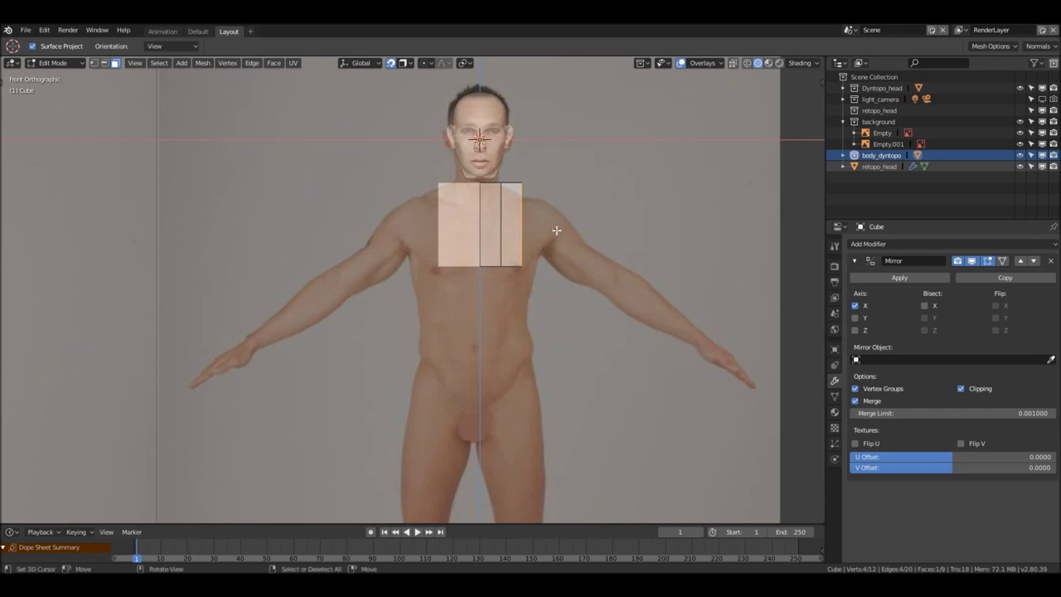
key("g")
left_click(592, 250)
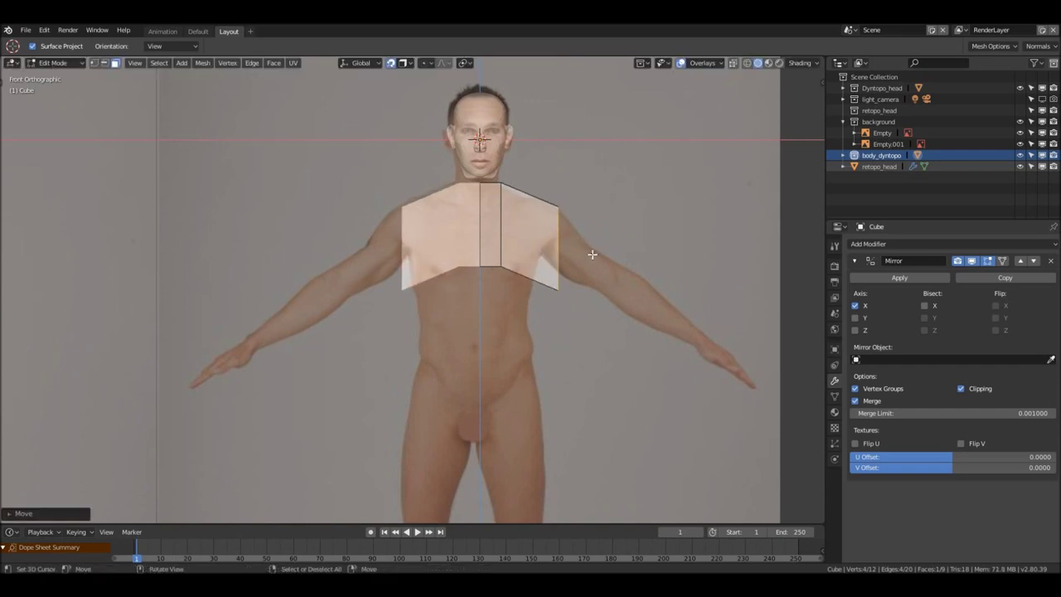
Add two evenly spaced horizontal loop cuts around the chest block
scroll(554, 268, "down", 1)
key("ctrl+r")
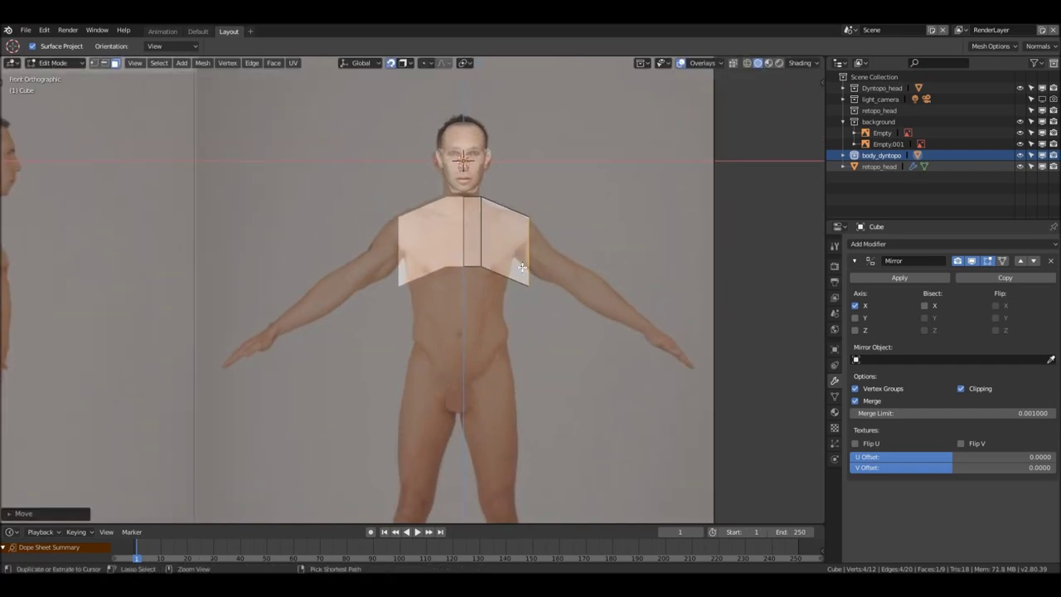
scroll(521, 266, "up", 1)
left_click(522, 266)
right_click(522, 266)
Move the chest block's lower outer edge inward and up to the armpit in the front view
middle_click_drag(531, 291, 549, 291)
left_click(569, 287)
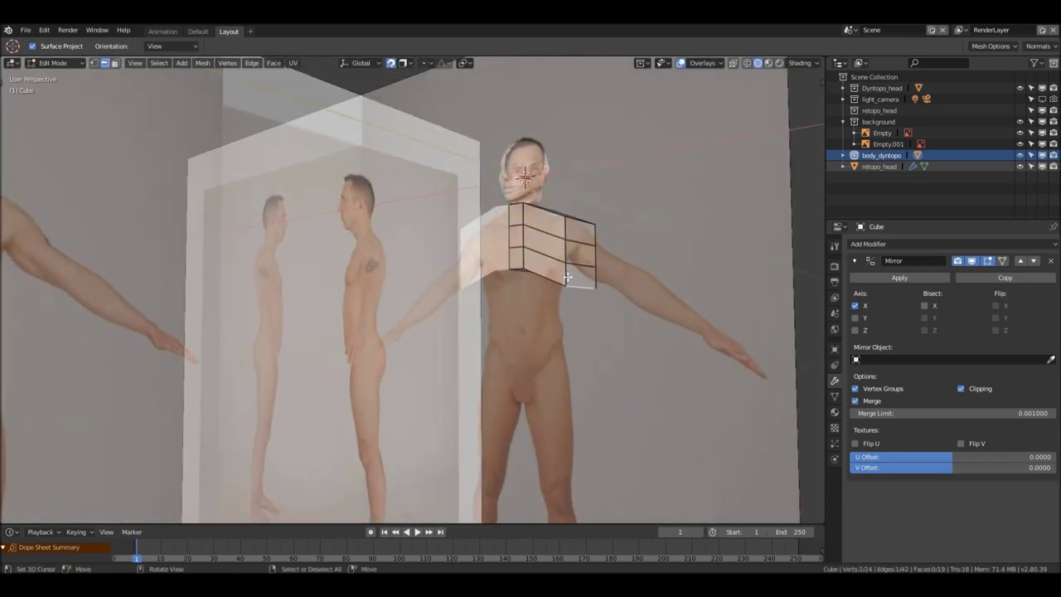
key("KP_1")
key("g")
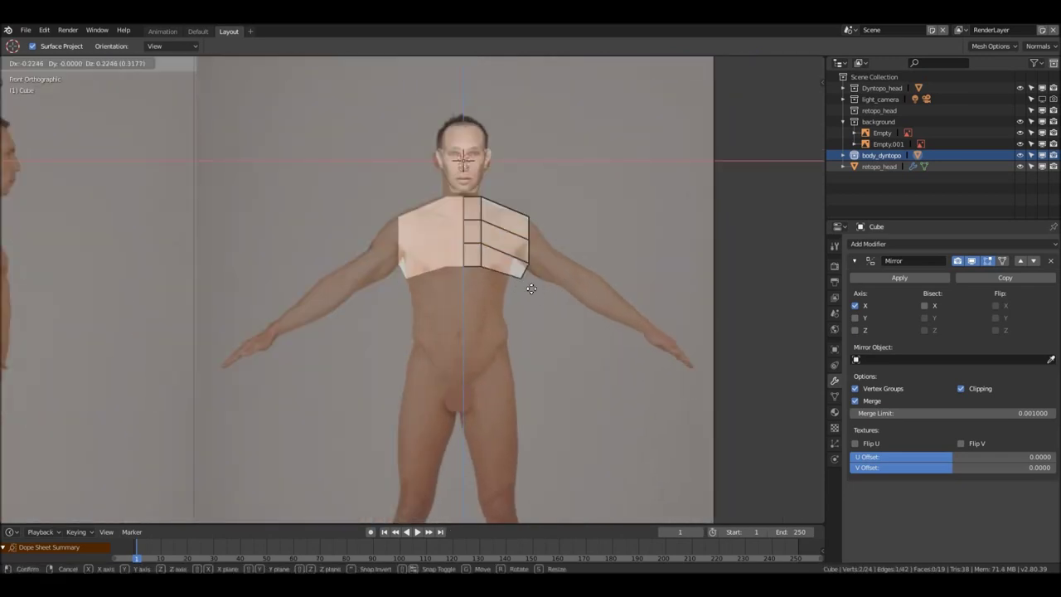
left_click(516, 279)
Rotate the two upper outer side faces of the chest block to face along the figure's arm
middle_click_drag(516, 280, 563, 269)
key("3")
right_click(586, 234)
right_click(590, 259, "shift")
key("KP_1")
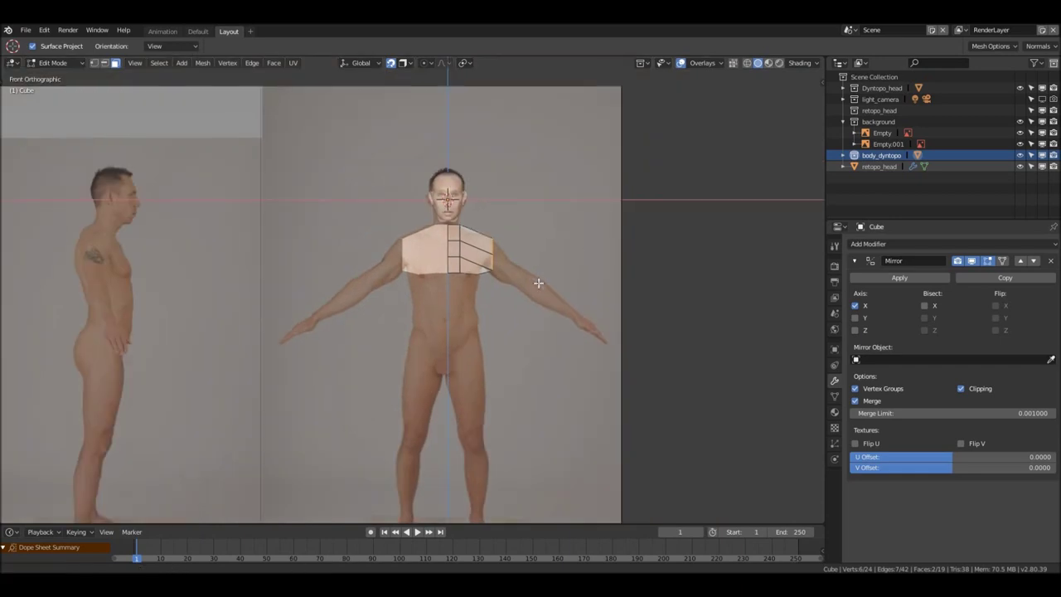
key("r")
left_click(538, 304)
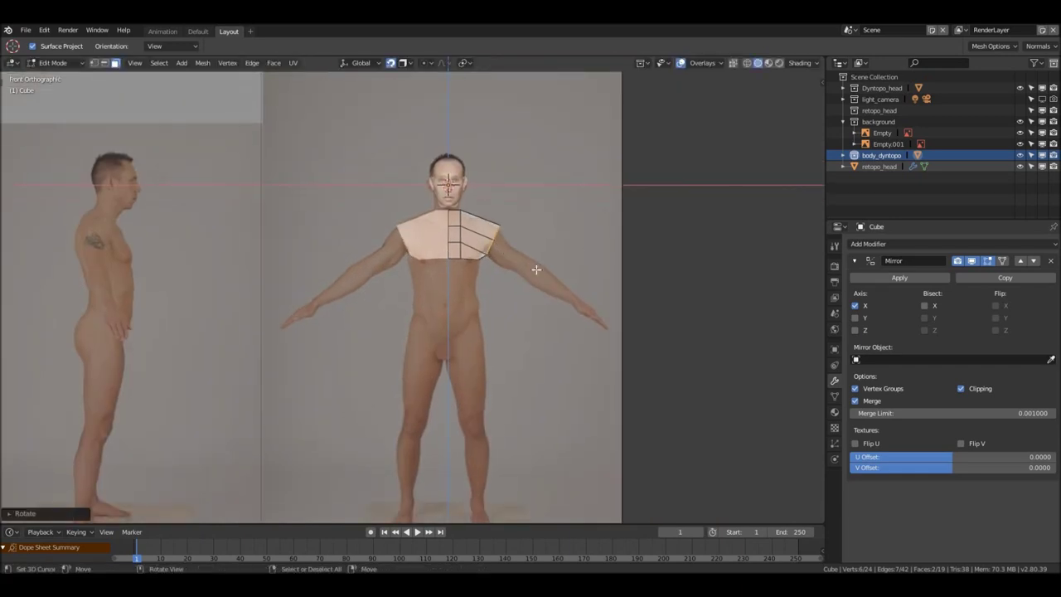
Extrude the two shoulder faces along the arm to the wrist, align the end, and scale it to about 0.53
key("e")
left_click(587, 308)
key("g")
left_click(584, 318)
key("r")
left_click(567, 332)
key("g")
left_click(578, 332)
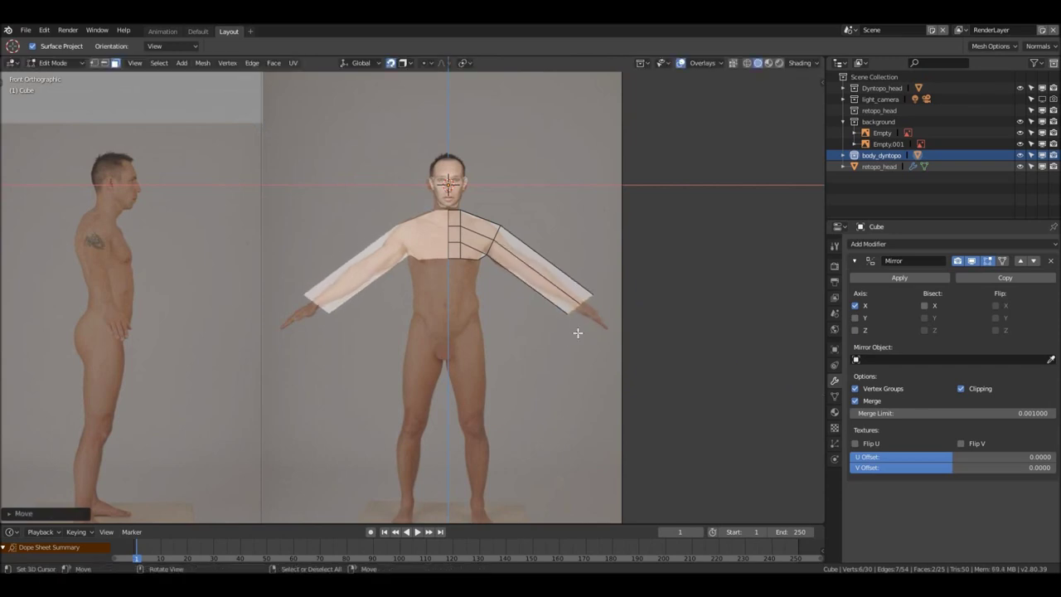
key("s")
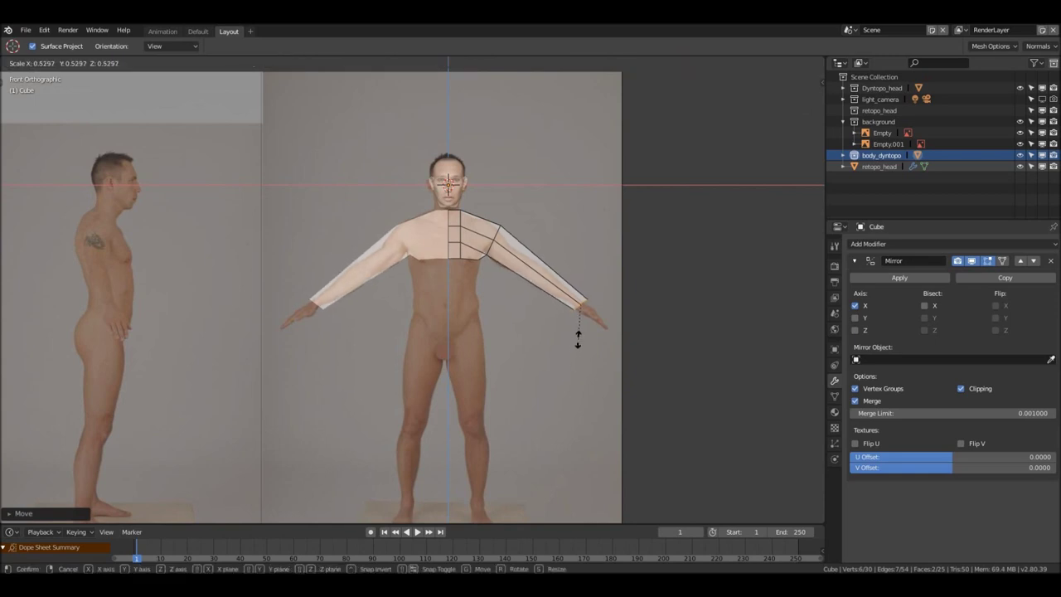
left_click(578, 338)
Add five evenly spaced loop cuts across the arm between shoulder and wrist
key("ctrl+r")
scroll(509, 272, "up", 2)
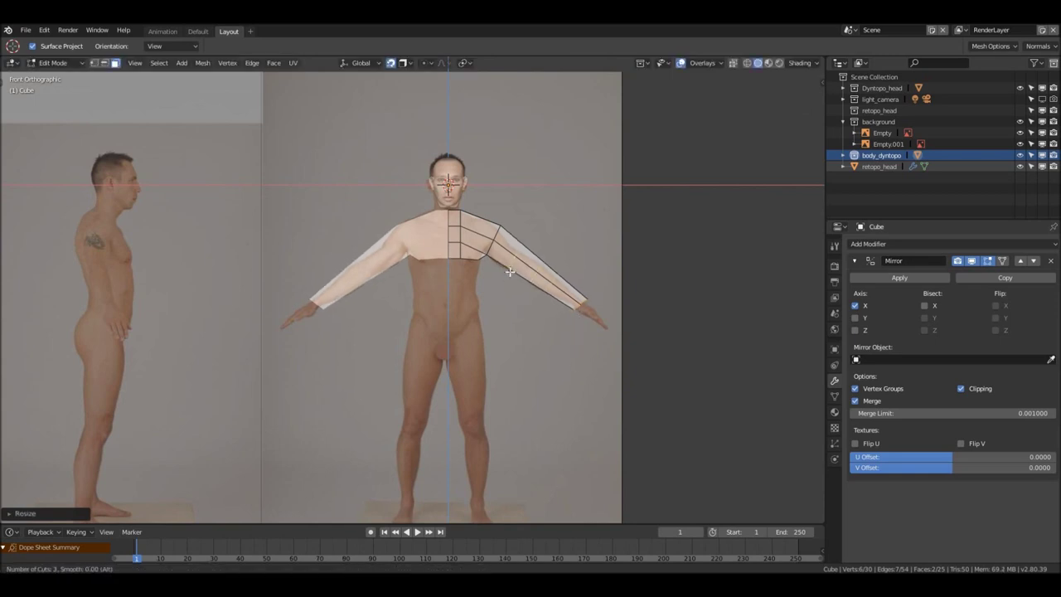
left_click(510, 271)
right_click(510, 272)
scroll(539, 273, "up", 2)
In wireframe shading, box-select the front side of the torso and arm mesh from the right view
key("a")
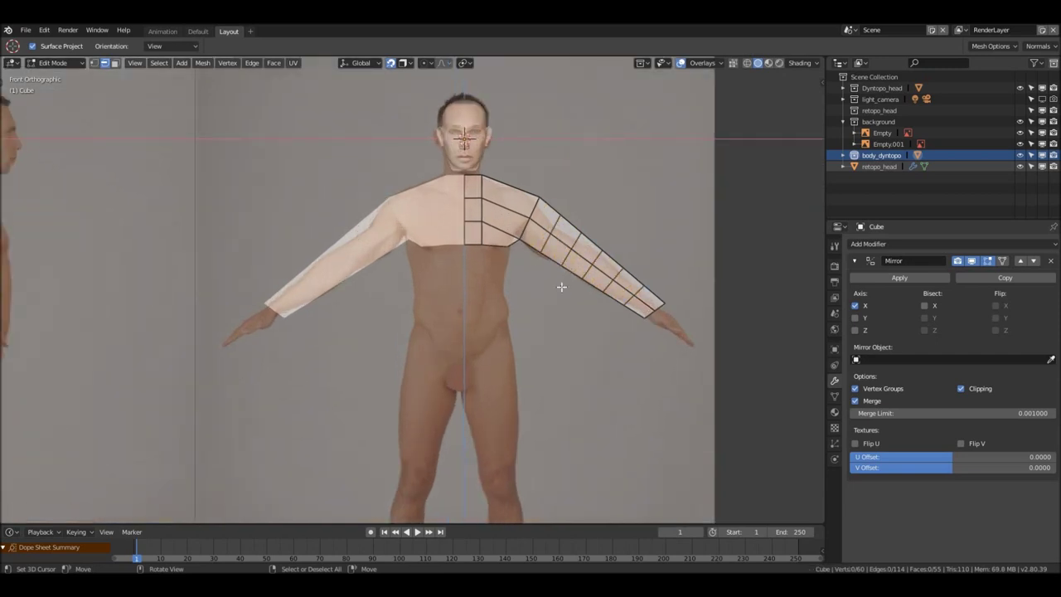
key("KP_3")
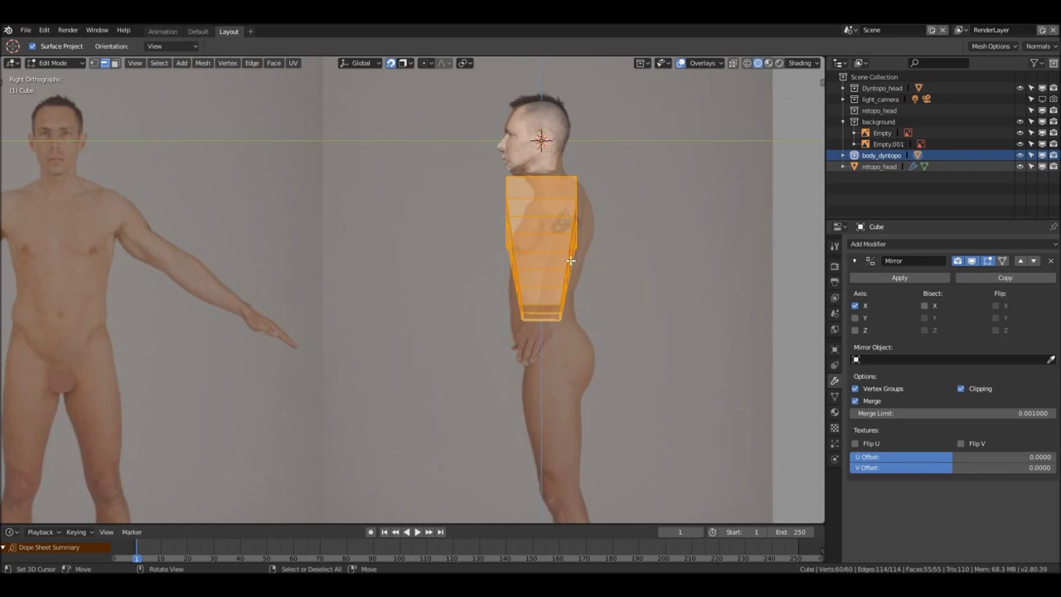
key("KP_1")
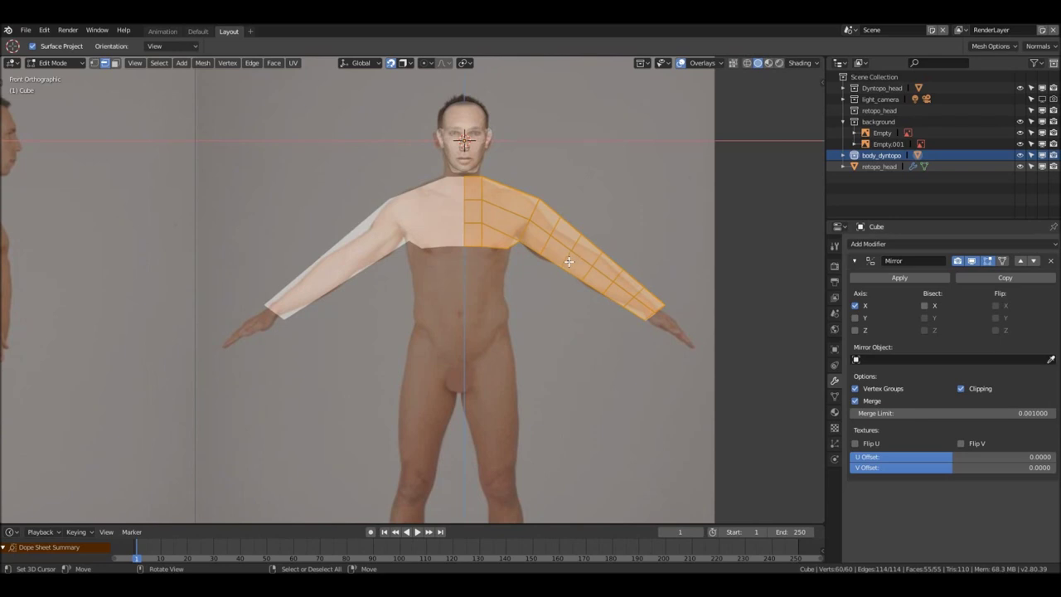
key("KP_3")
scroll(528, 230, "up", 2)
mouse_move(530, 232)
middle_mouse_down("shift")
mouse_move(517, 235)
mouse_move(517, 250)
middle_mouse_up("shift")
key("z")
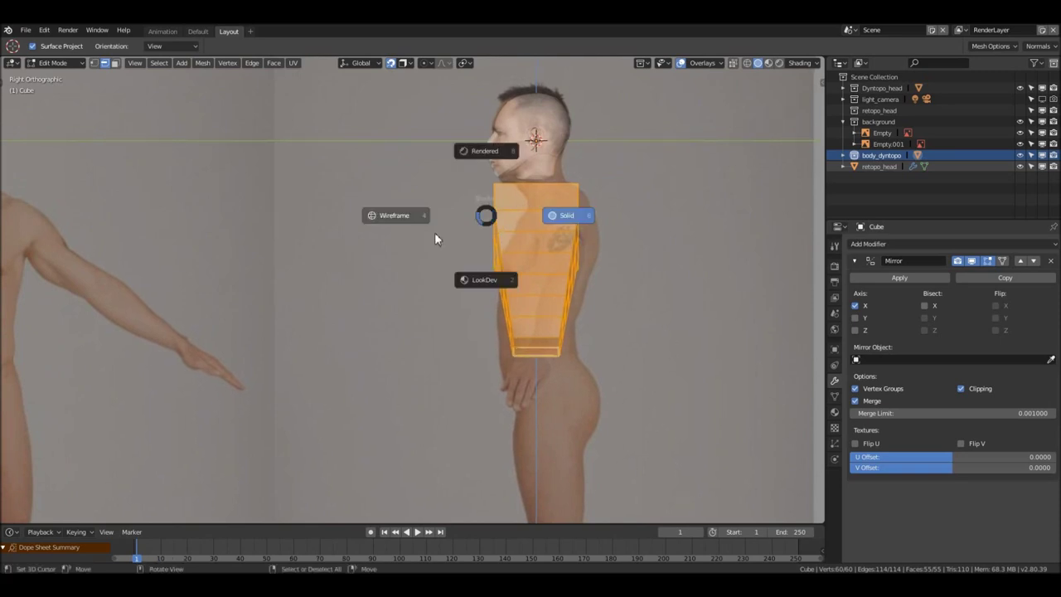
left_click(395, 217)
middle_click_drag(474, 224, 476, 228, "shift")
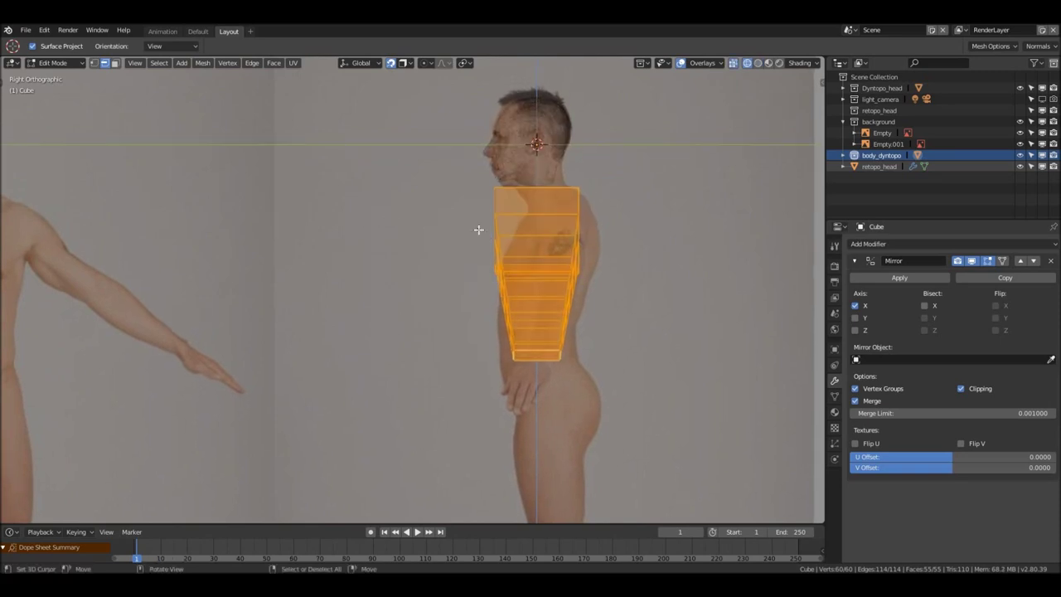
left_click(478, 230)
middle_click_drag(486, 237, 481, 233, "shift")
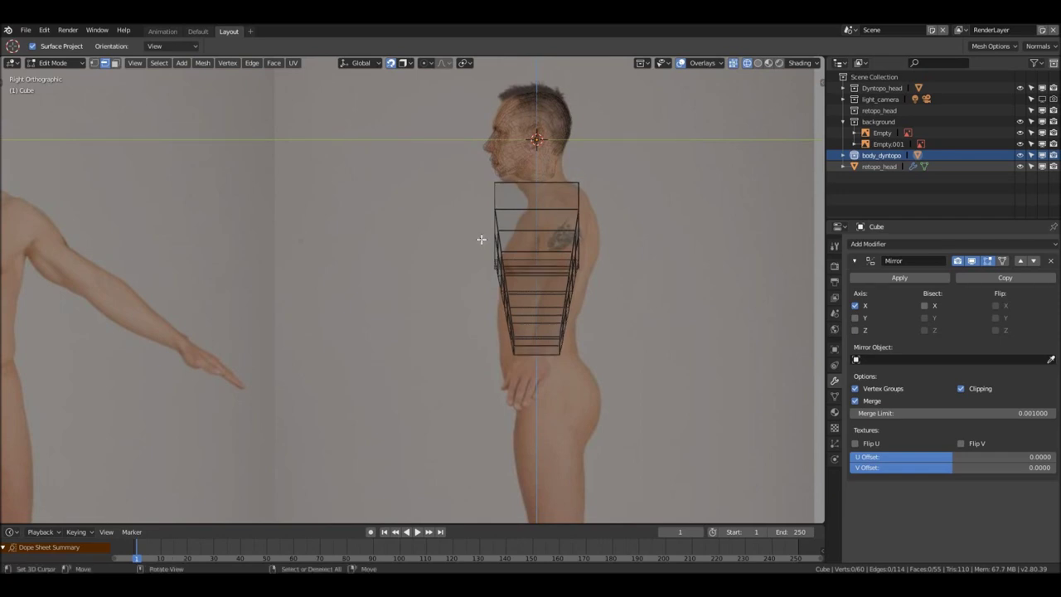
mouse_move(465, 282)
right_mouse_down("ctrl")
mouse_move(513, 153)
mouse_move(545, 299)
mouse_move(470, 361)
right_mouse_up("ctrl")
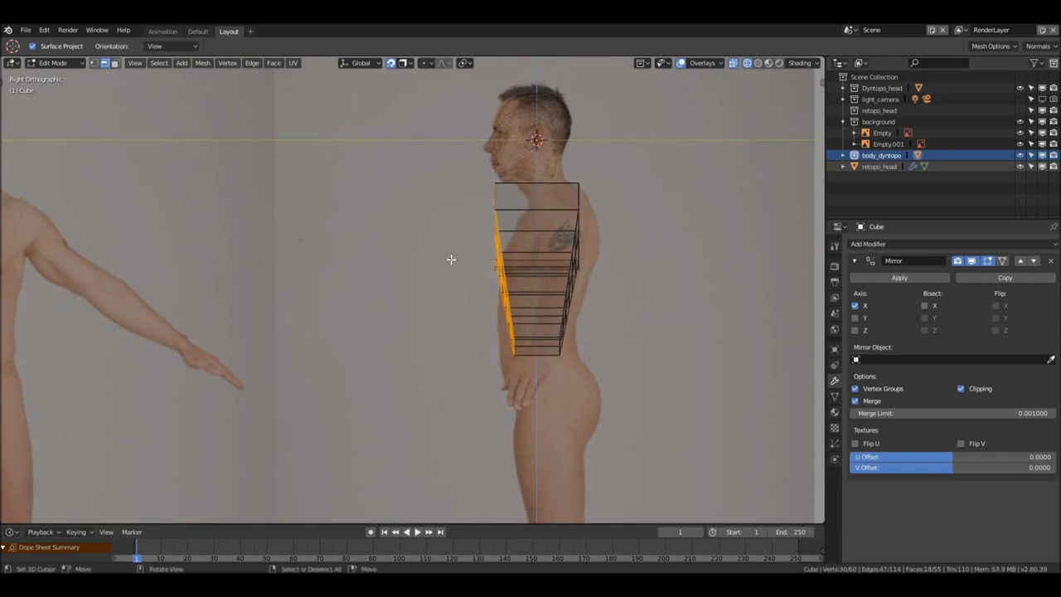
Select the six front faces of the chest block in face select mode
middle_click_drag(451, 258, 489, 260)
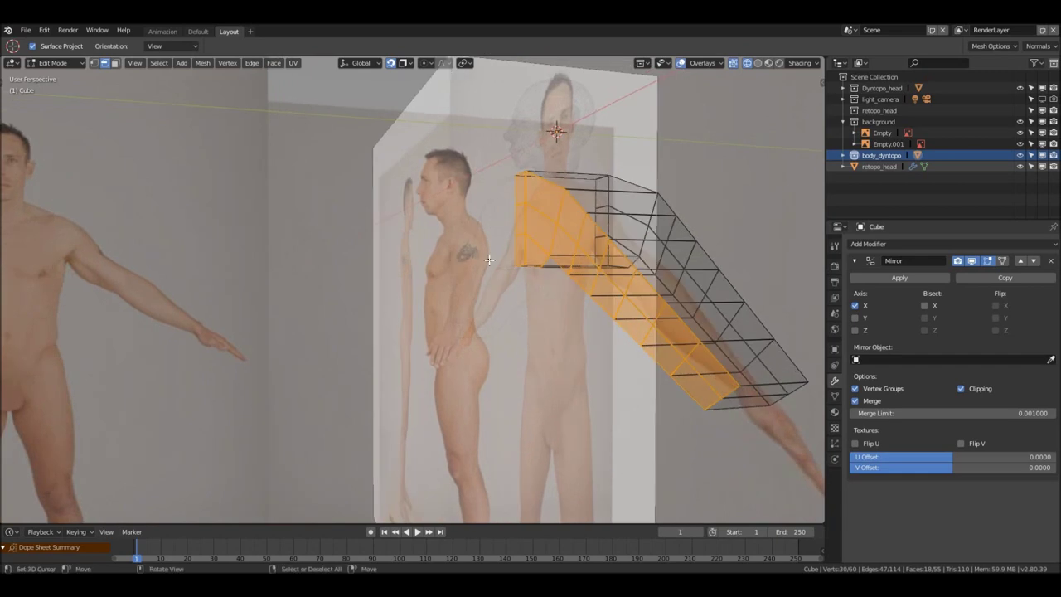
right_click(539, 204)
right_click(539, 229, "shift")
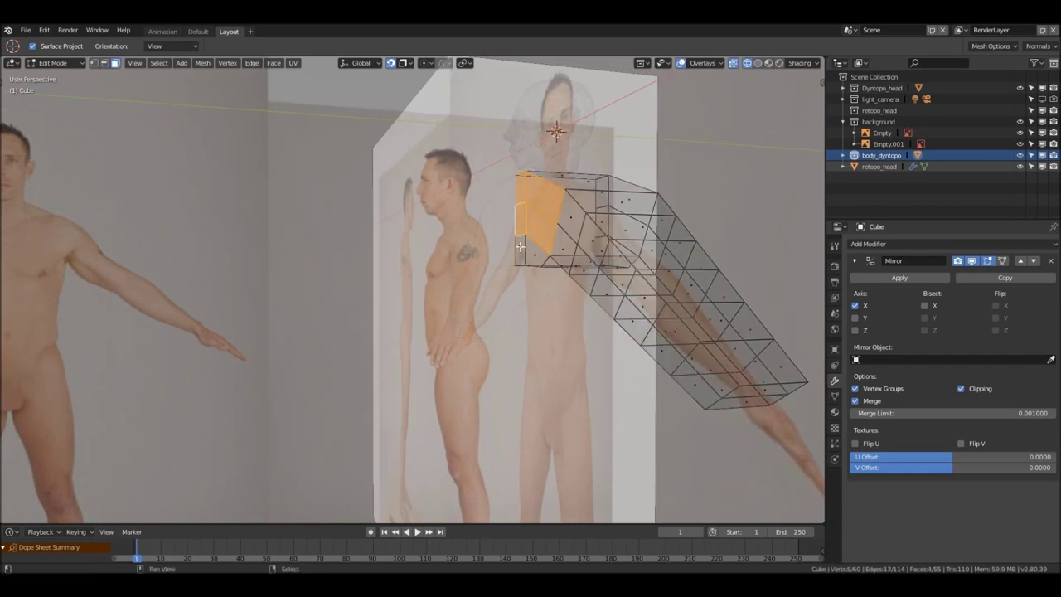
key("KP_3")
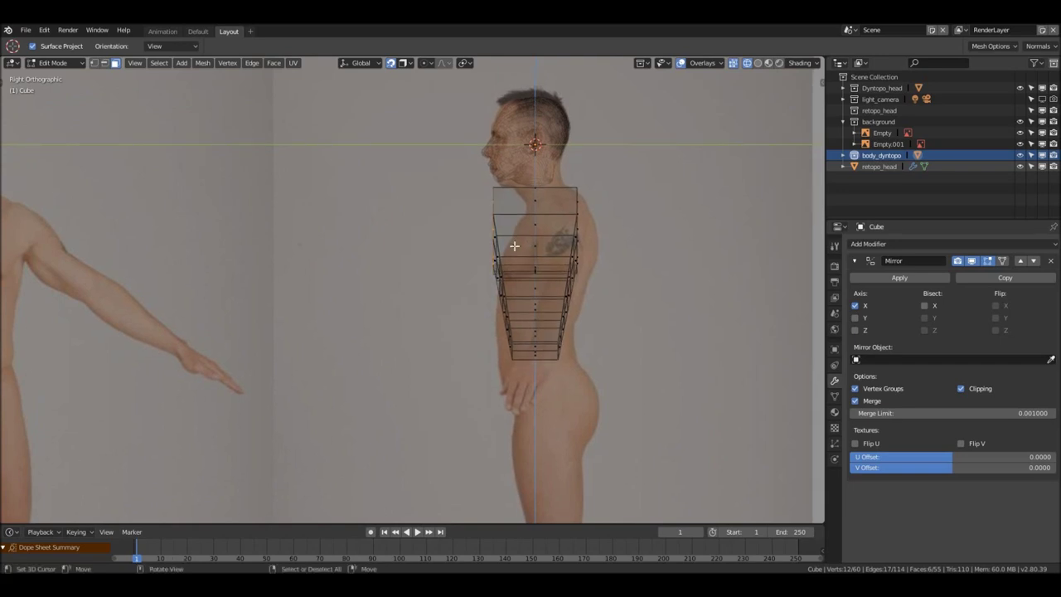
middle_click_drag(496, 247, 543, 241)
Return to solid shading, extend the selection along the arm's front faces, and show the mesh from the right view
key("z")
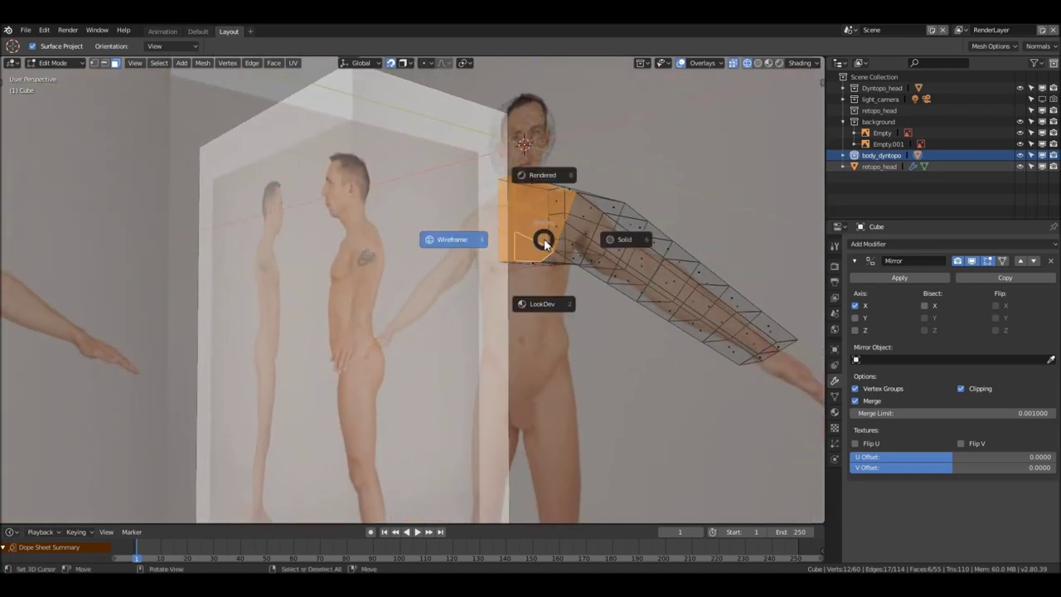
left_click(626, 264)
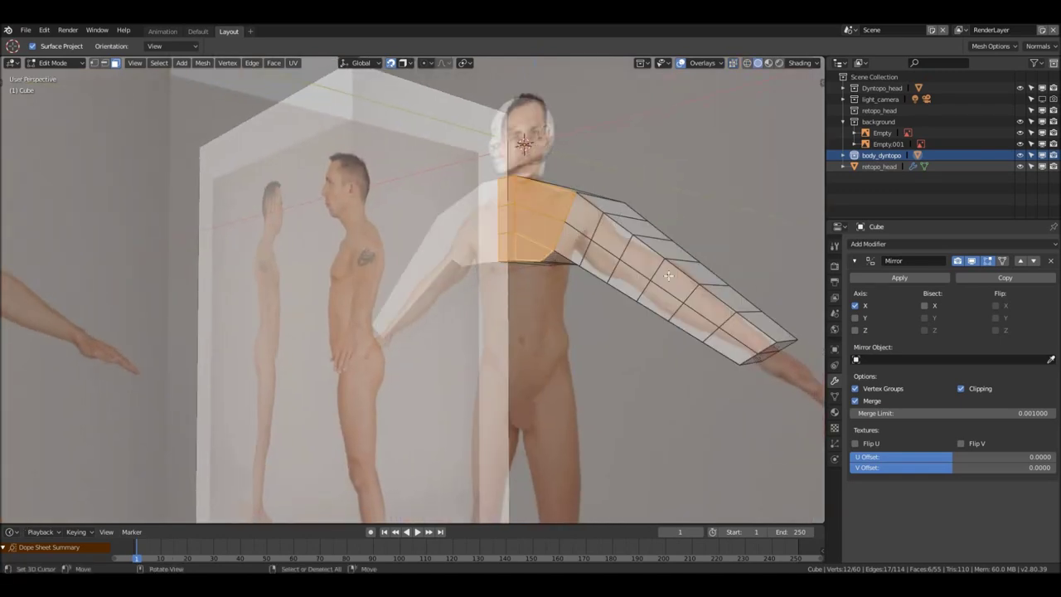
right_click(746, 330, "shift")
right_click(584, 217, "ctrl")
right_click(573, 243, "shift")
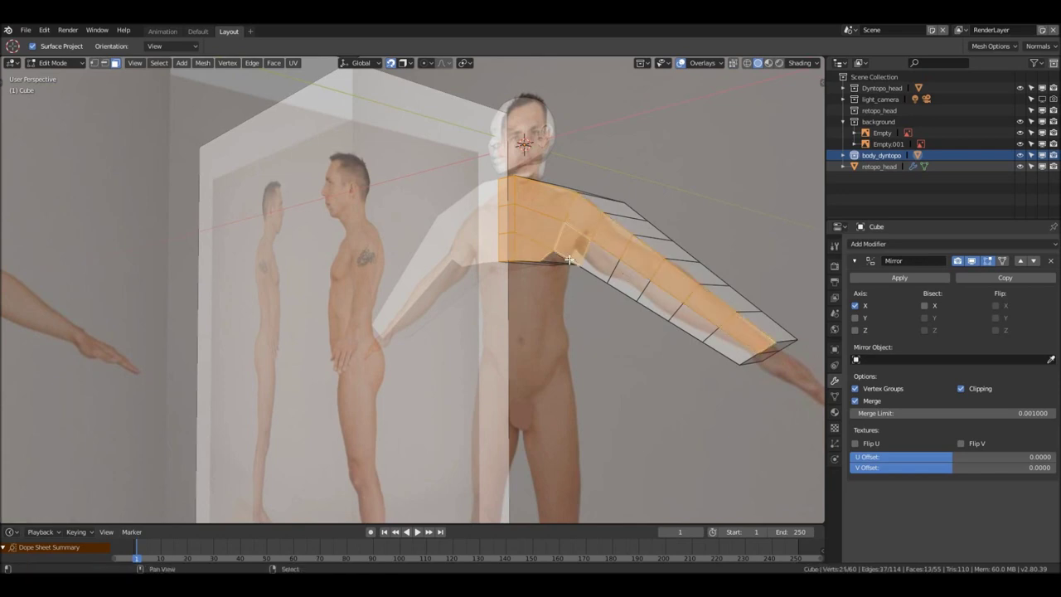
key("KP_3")
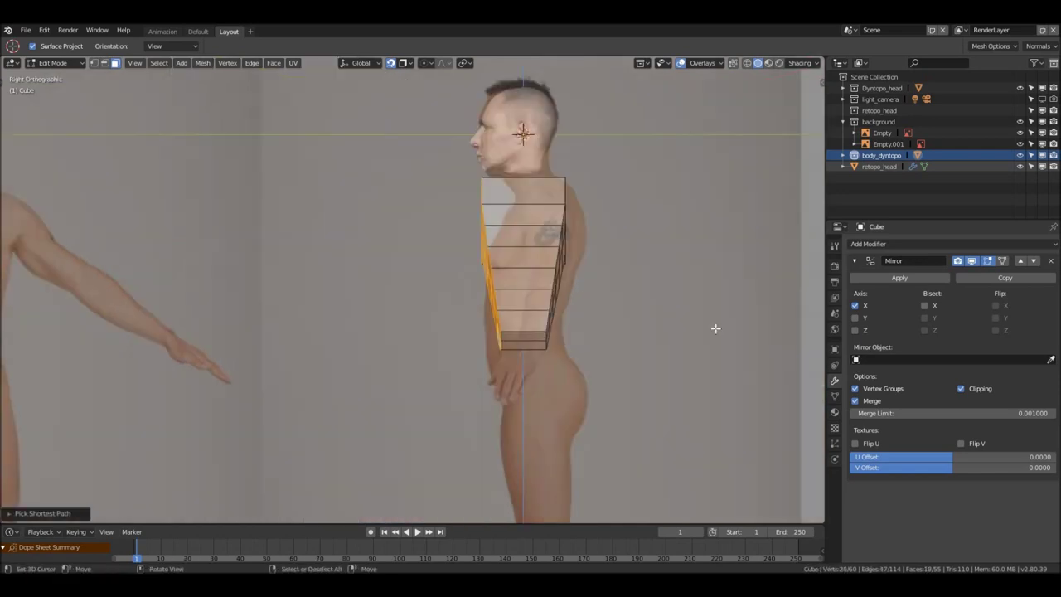
Move the selected front faces of the chest and arm backward along the Y axis to make the mesh thinner
key("g")
key("y")
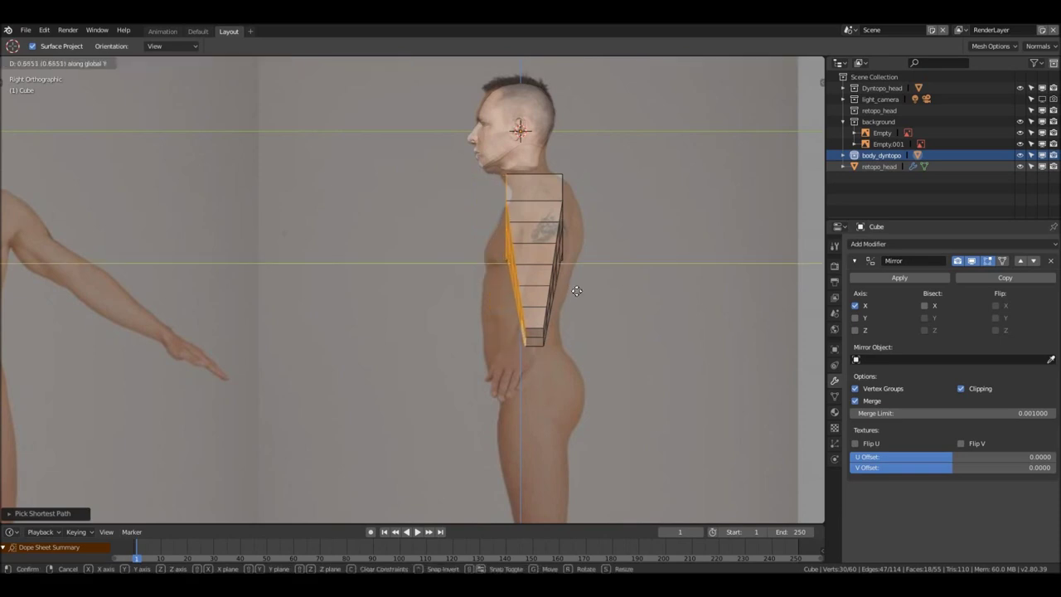
left_click(546, 278)
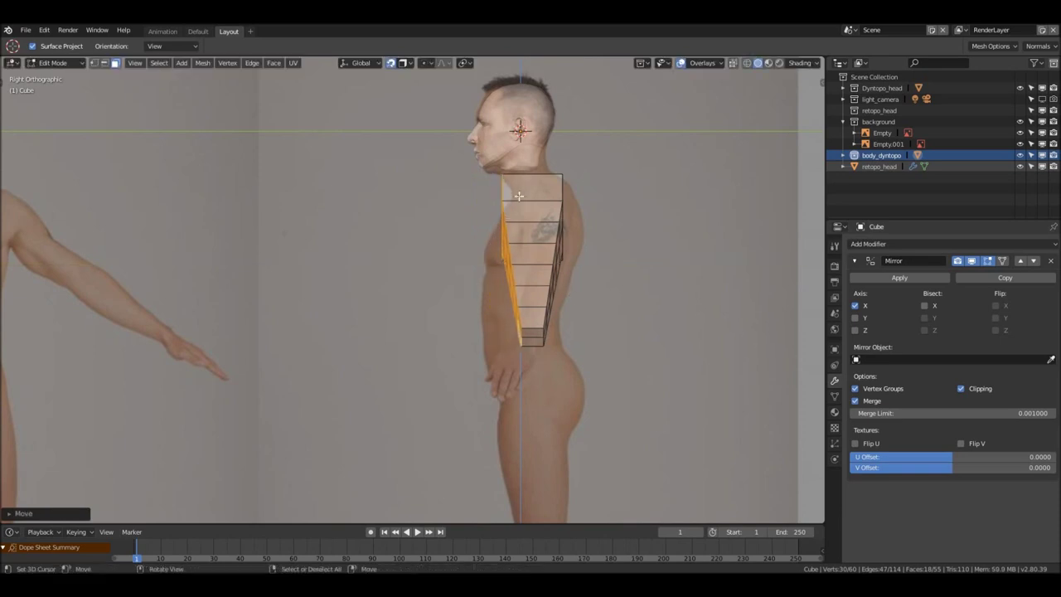
scroll(518, 195, "up", 4)
middle_click_drag(497, 196, 572, 186)
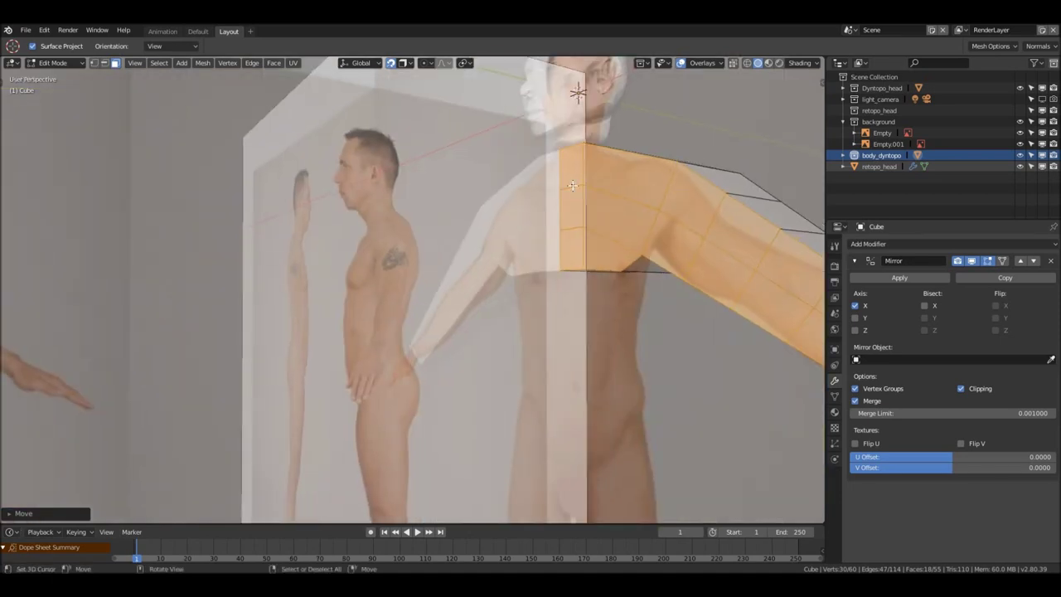
right_click(572, 185)
right_click(572, 242, "ctrl")
key("KP_3")
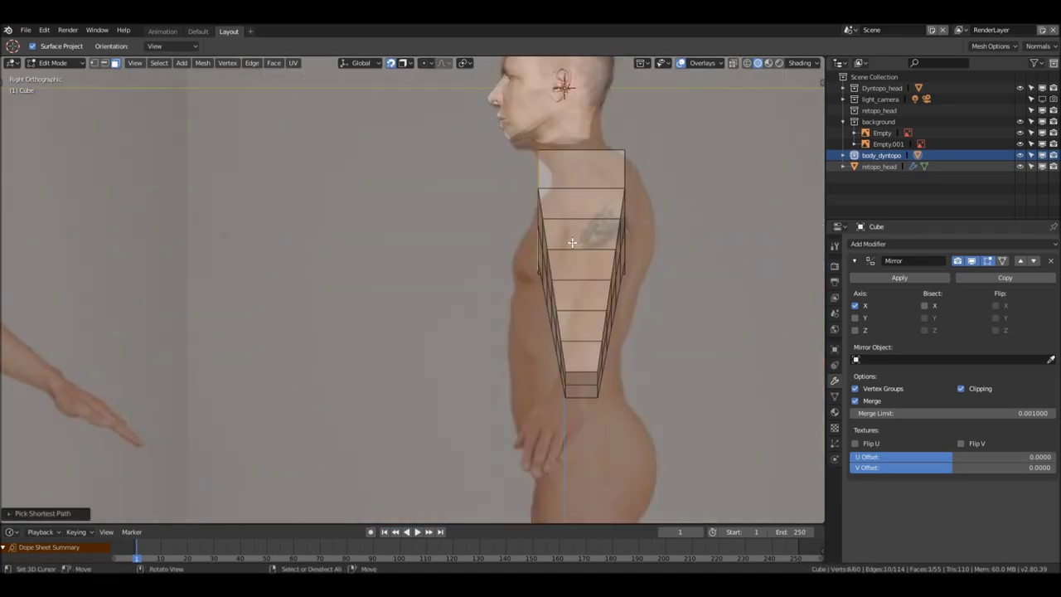
middle_click_drag(572, 243, 570, 248, "shift")
right_click(536, 176)
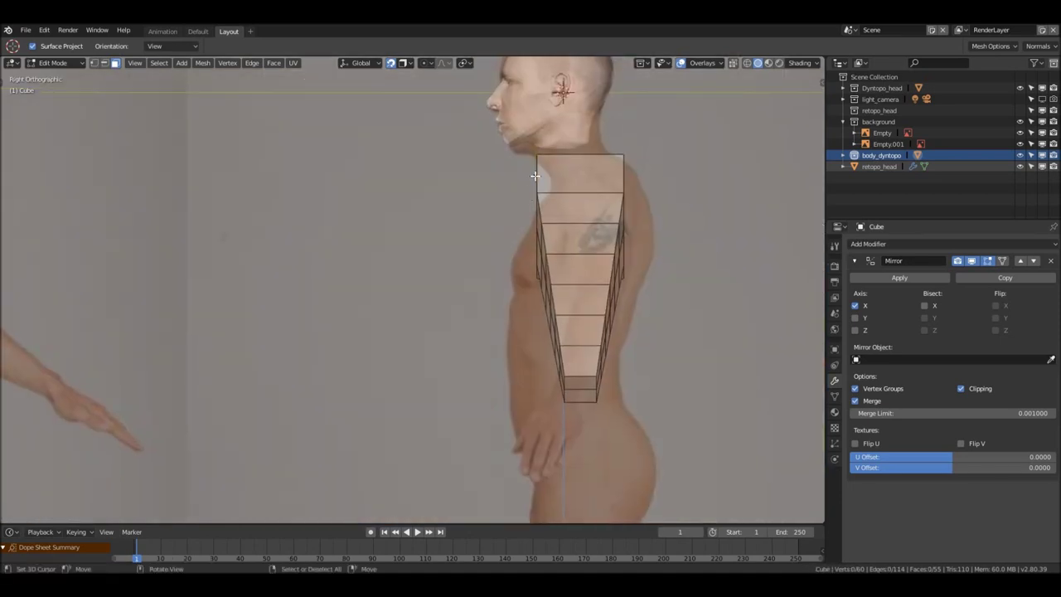
Select the upper front face of the chest and move it back and slightly down toward the neck base in the right view
middle_click_drag(520, 189, 546, 199)
right_click(569, 169)
scroll(552, 192, "down", 3)
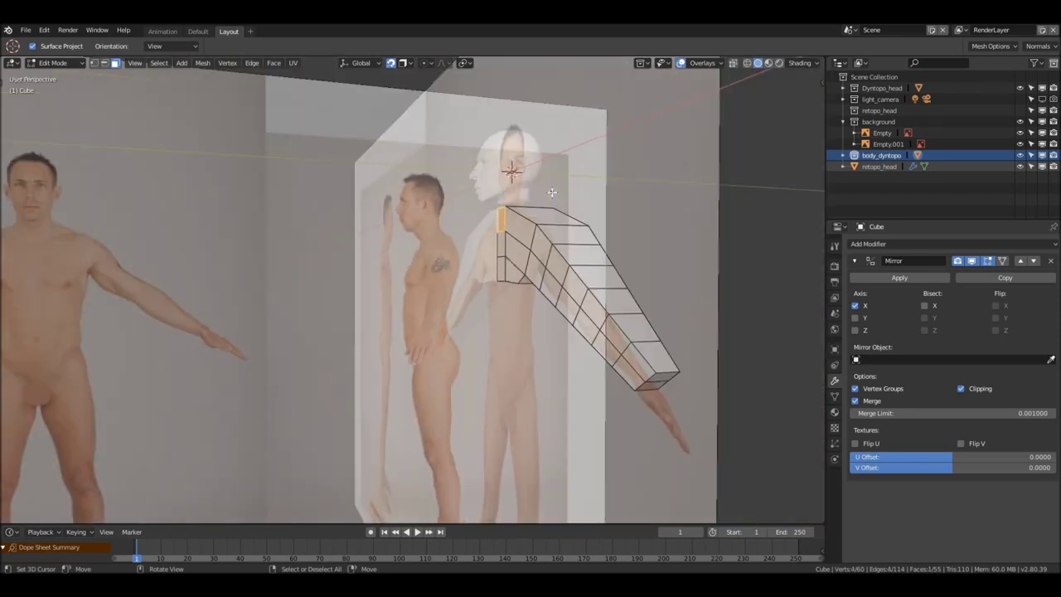
key("KP_3")
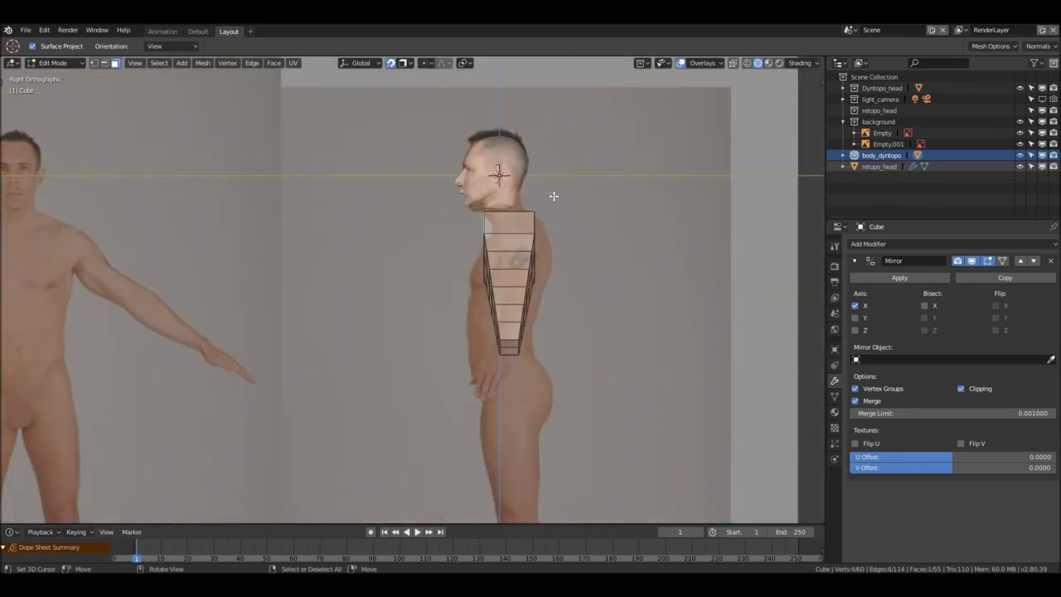
scroll(507, 231, "up", 1)
key("g")
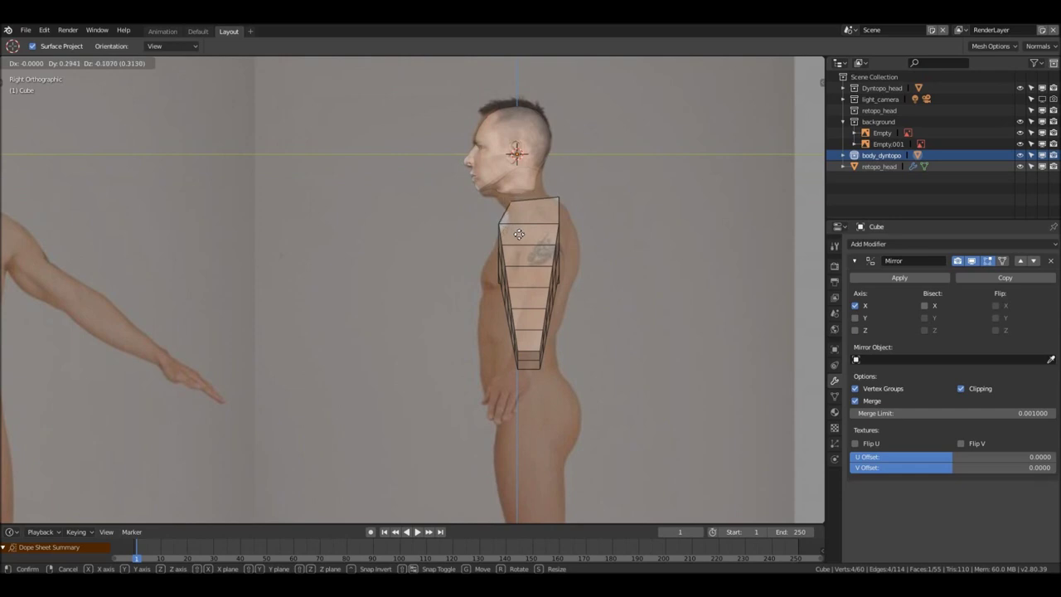
left_click(521, 234)
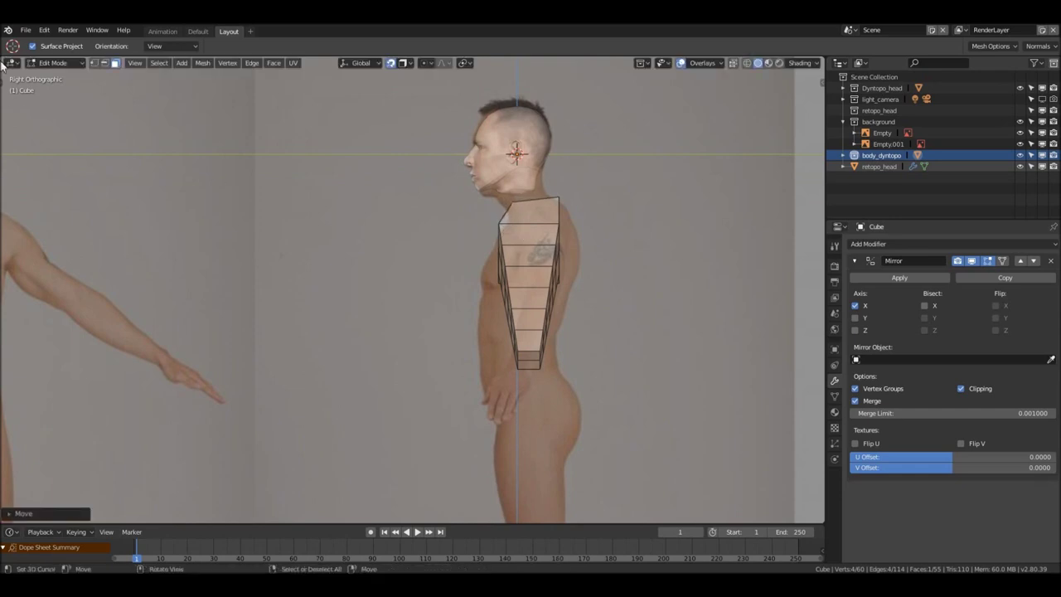
left_click_drag(3, 61, 180, 122)
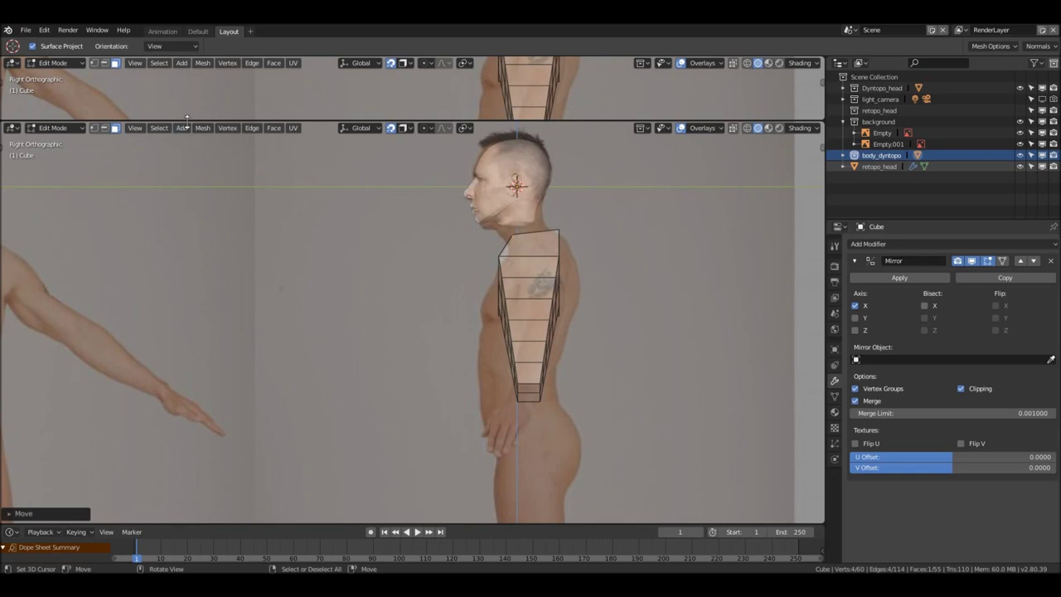
right_click(180, 122)
left_click(176, 131)
left_click(184, 100)
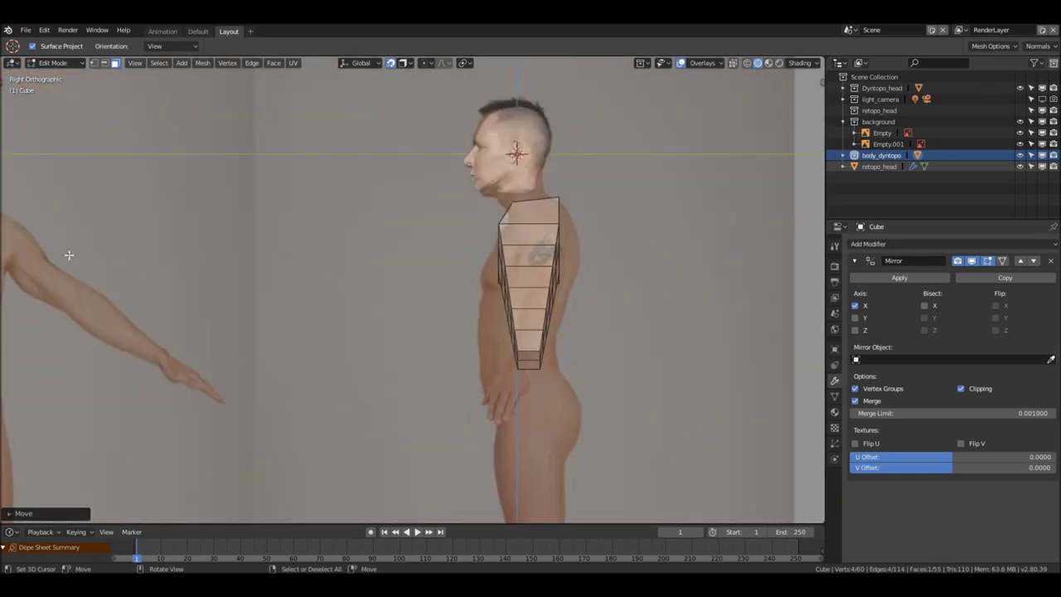
Split the 3D viewport into two side-by-side views and set the second one to front orthographic
left_click_drag(823, 67, 466, 101)
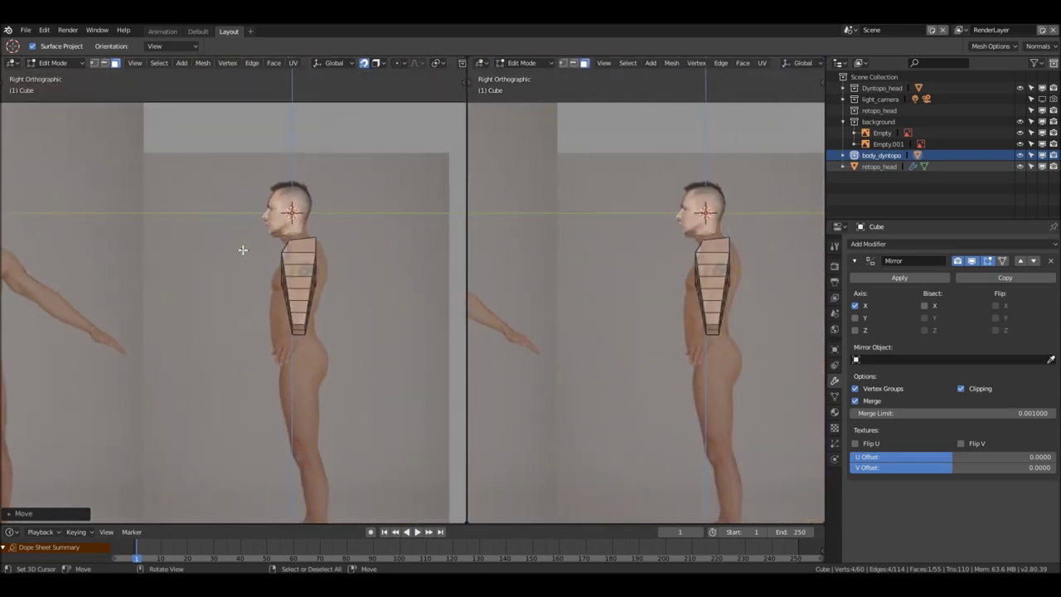
key("KP_1")
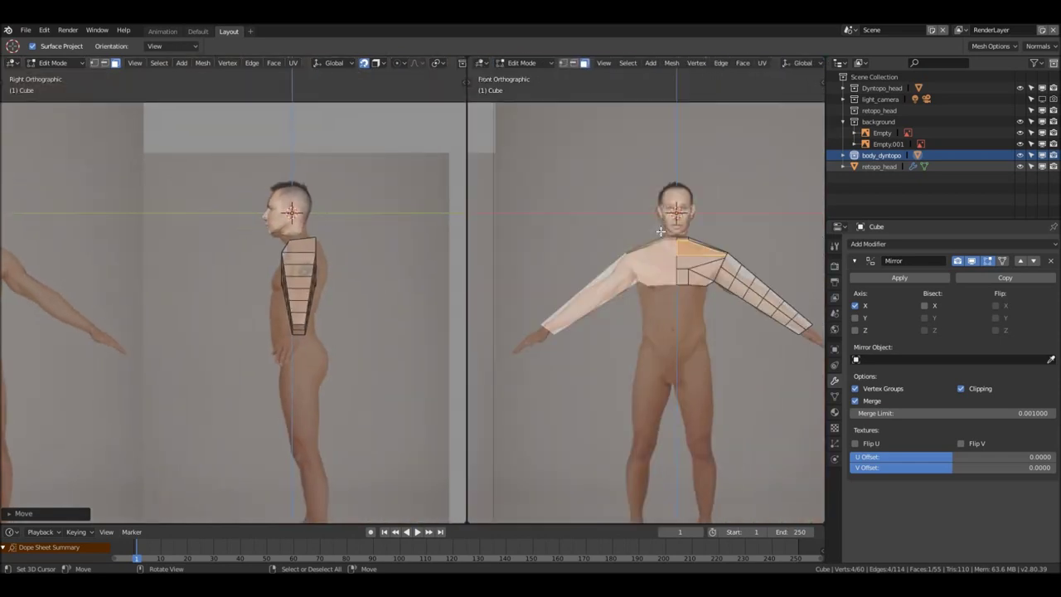
scroll(701, 255, "up", 3)
Select the middle front face of the chest and move it forward and slightly up to the reference's chest outline in the right view
middle_click_drag(260, 289, 300, 288)
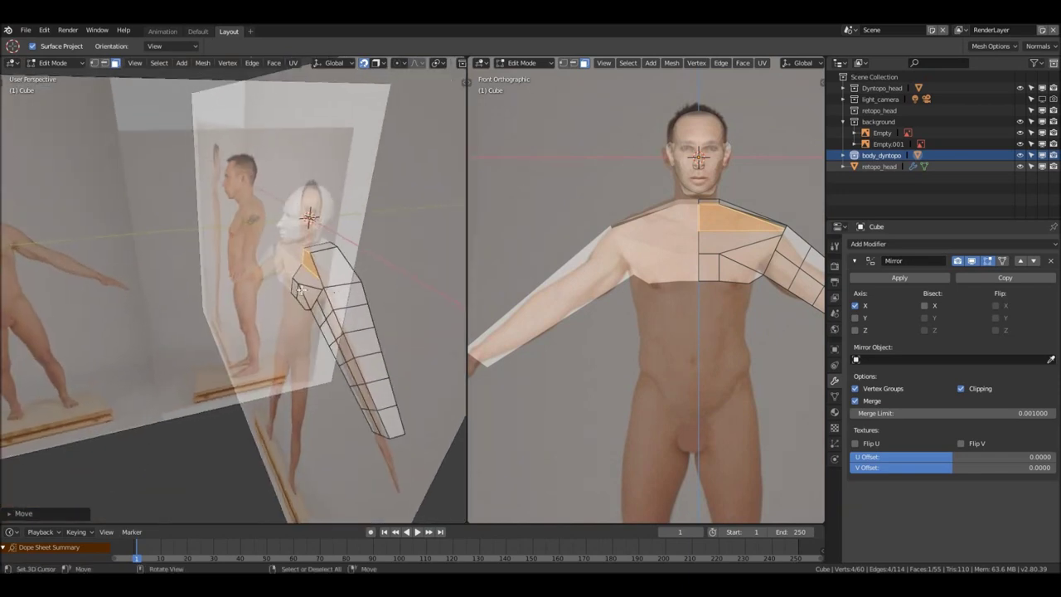
left_click(738, 243)
middle_click_drag(275, 323, 314, 301)
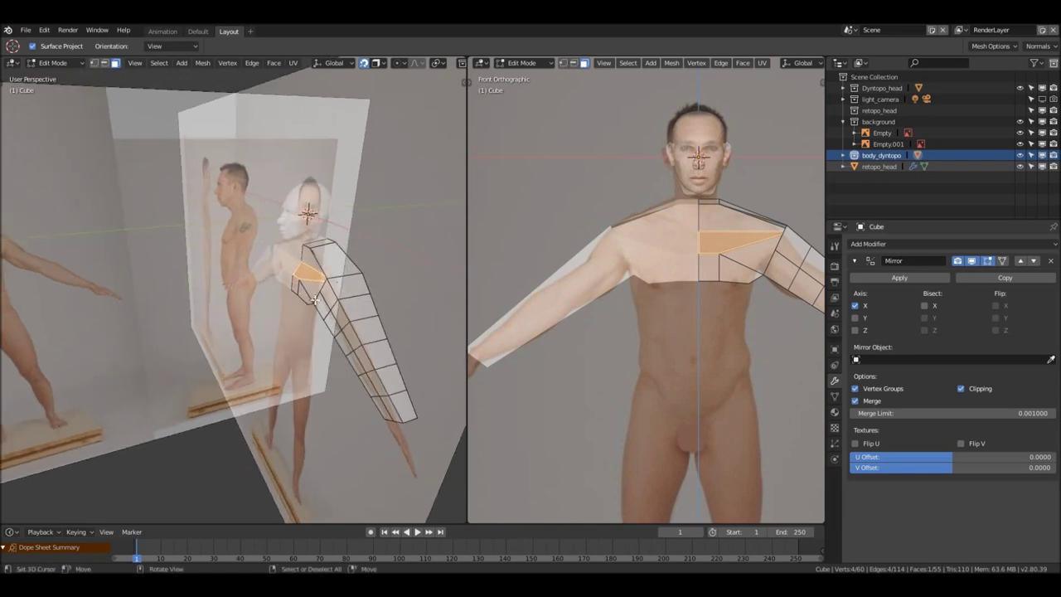
key("KP_3")
scroll(299, 259, "up", 5)
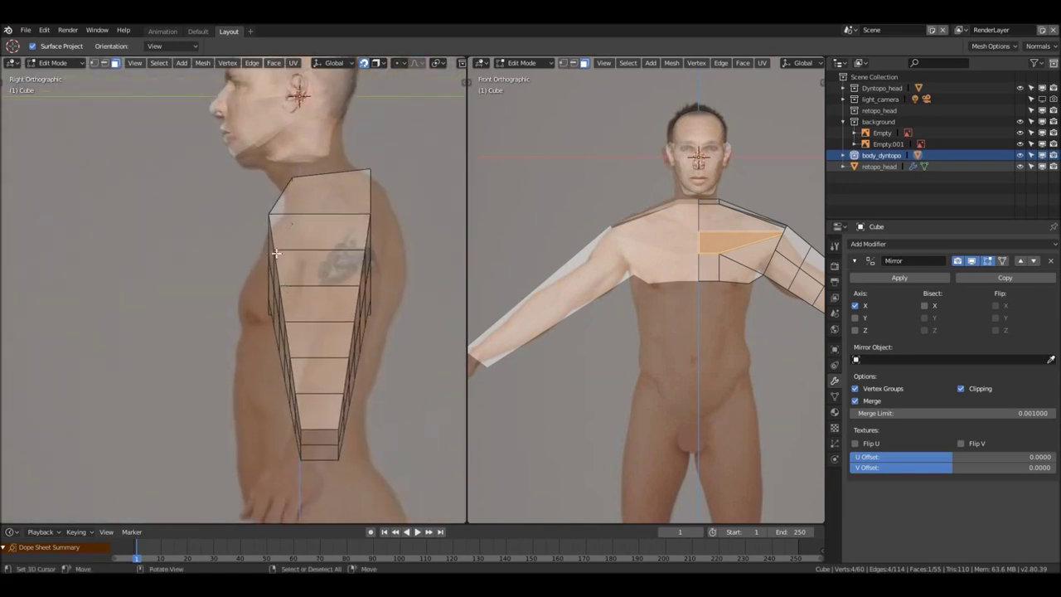
key("g")
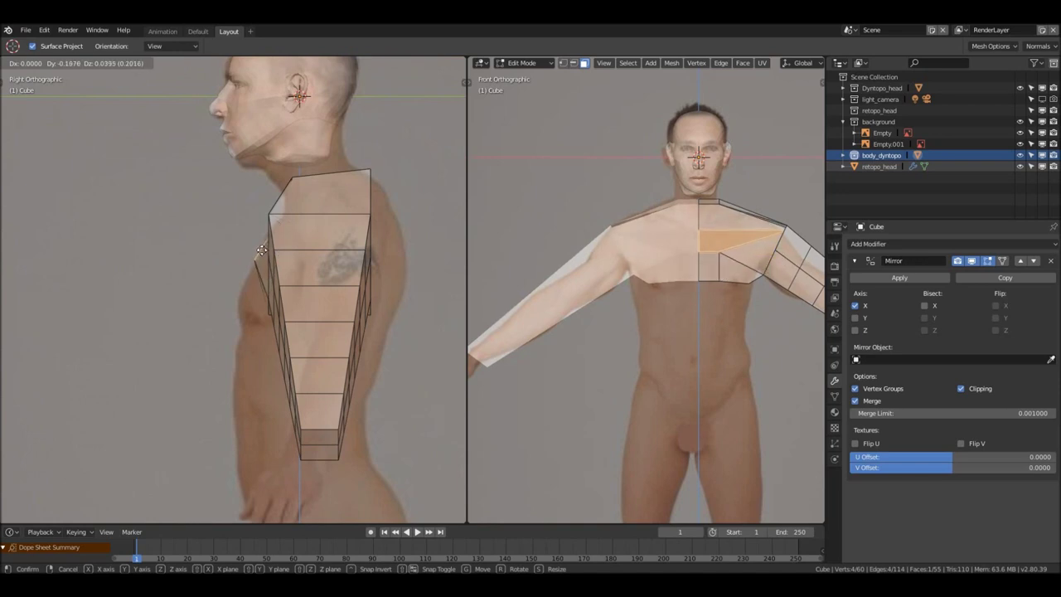
left_click(268, 228)
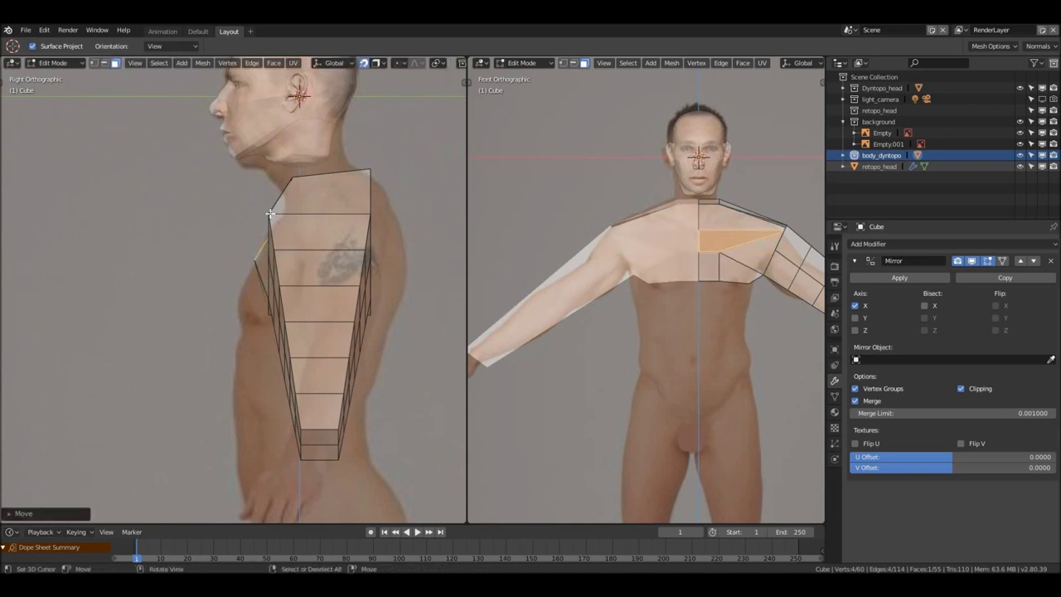
In vertex select mode, move the upper front shoulder vertex back and slightly down in the right view
key("1")
left_click(268, 215)
key("g")
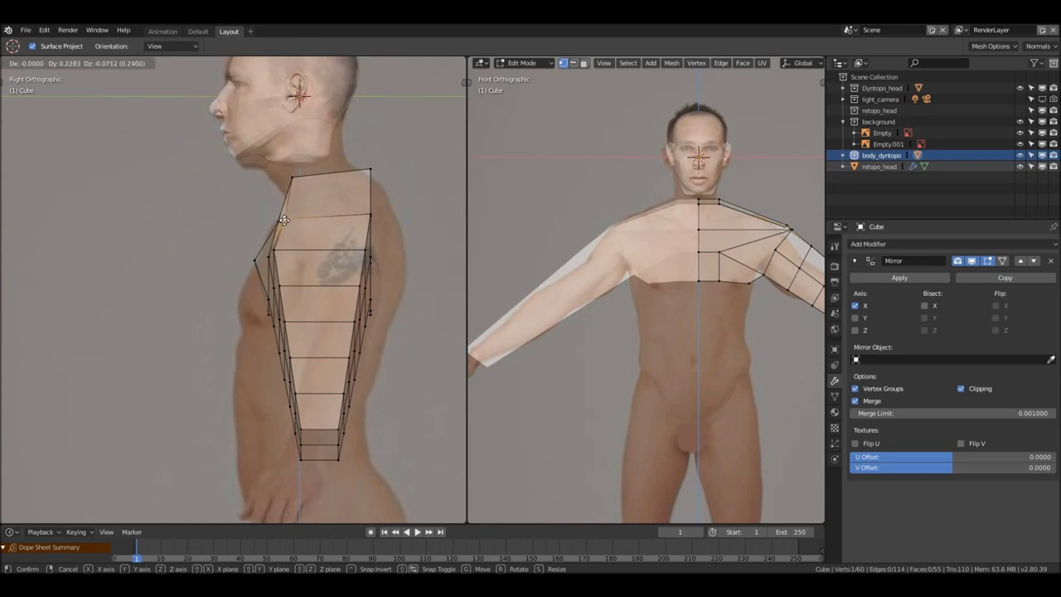
left_click(284, 220)
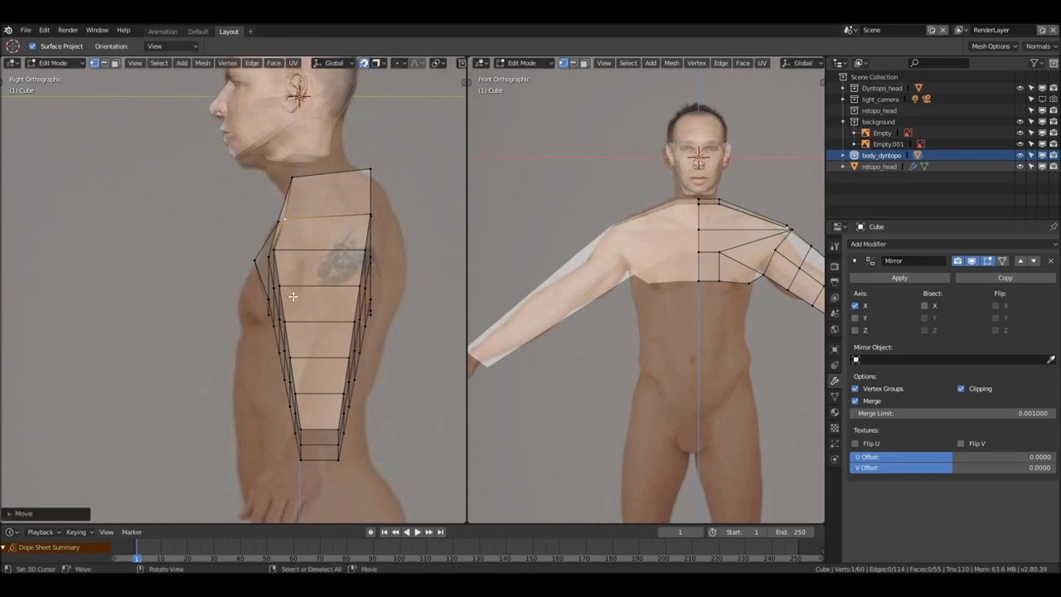
left_click(251, 261)
key("g")
left_click(251, 264)
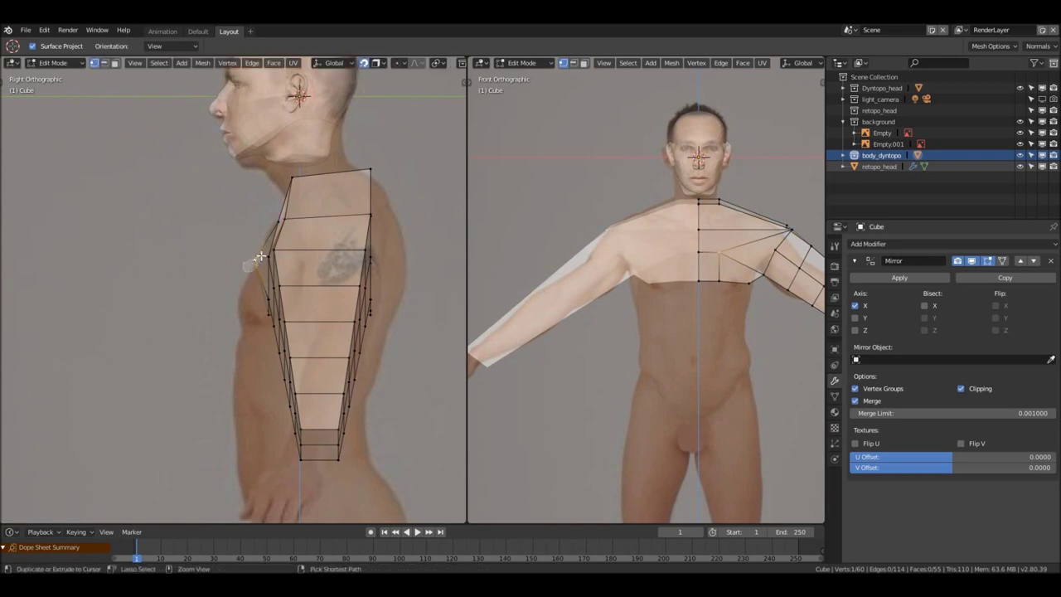
key("g")
right_click(245, 263)
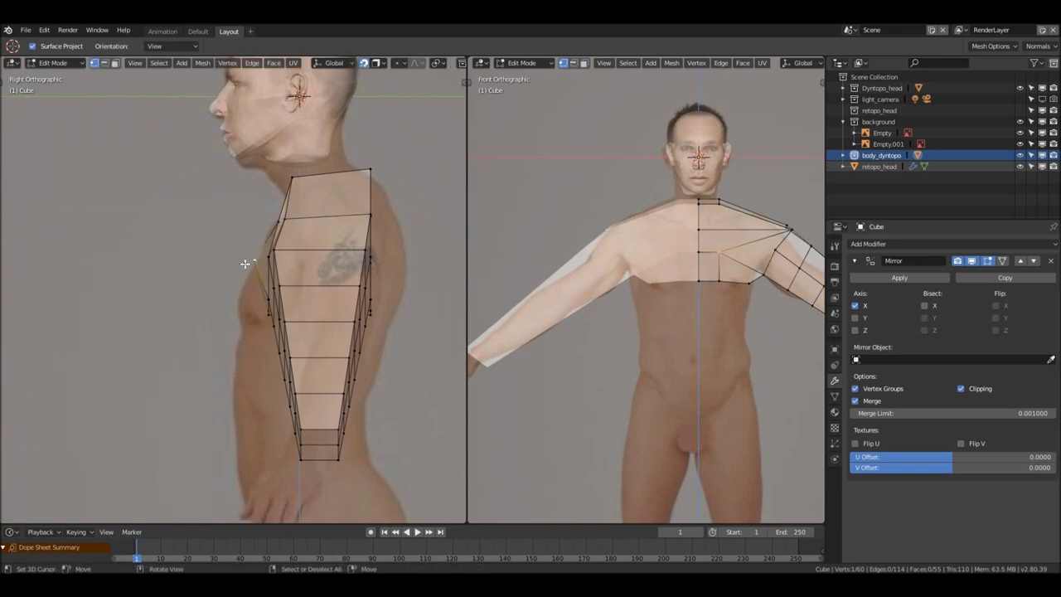
right_click(245, 263)
Switch to wireframe shading, lasso-select the two foremost chest vertices, and move them slightly back and down
key("z")
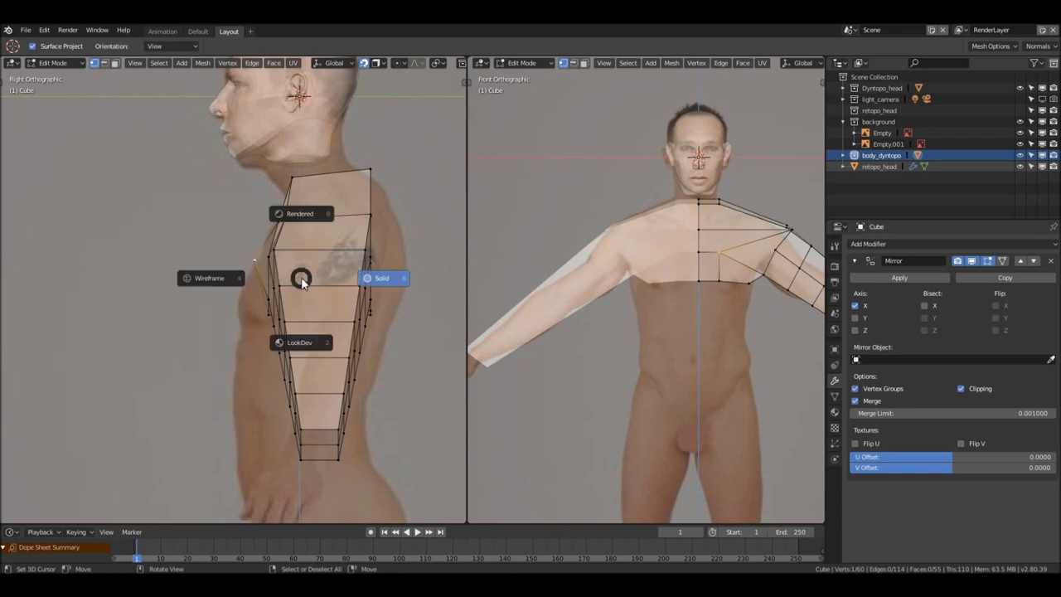
left_click(217, 280)
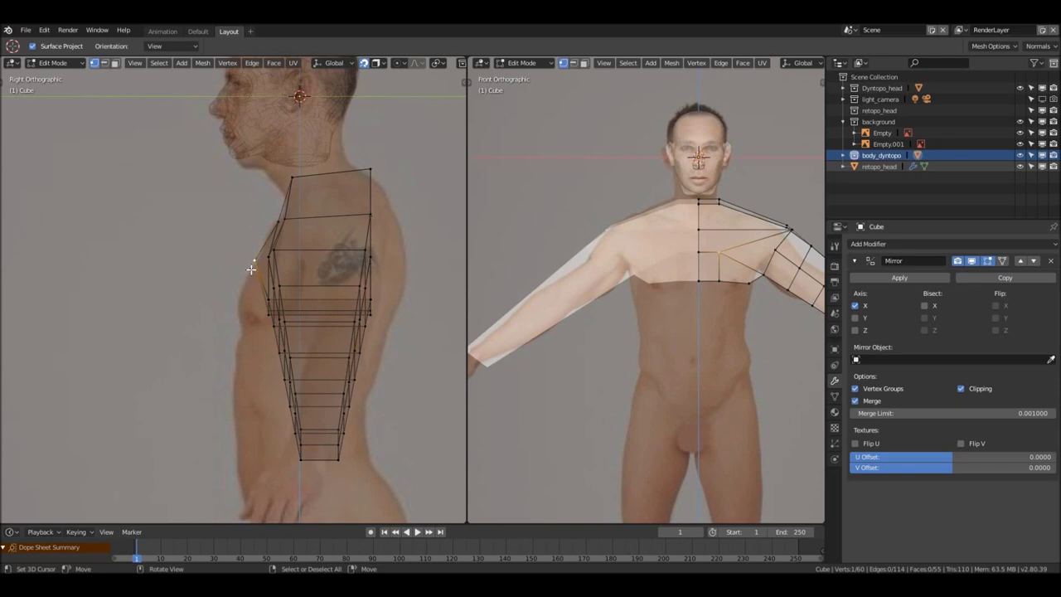
left_click(256, 277, "shift")
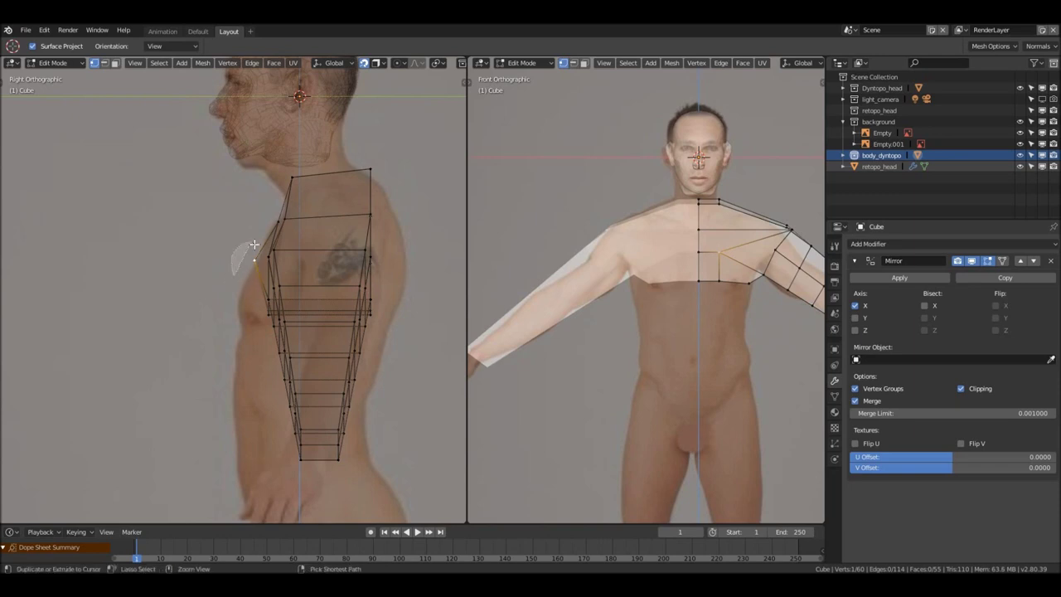
key("g")
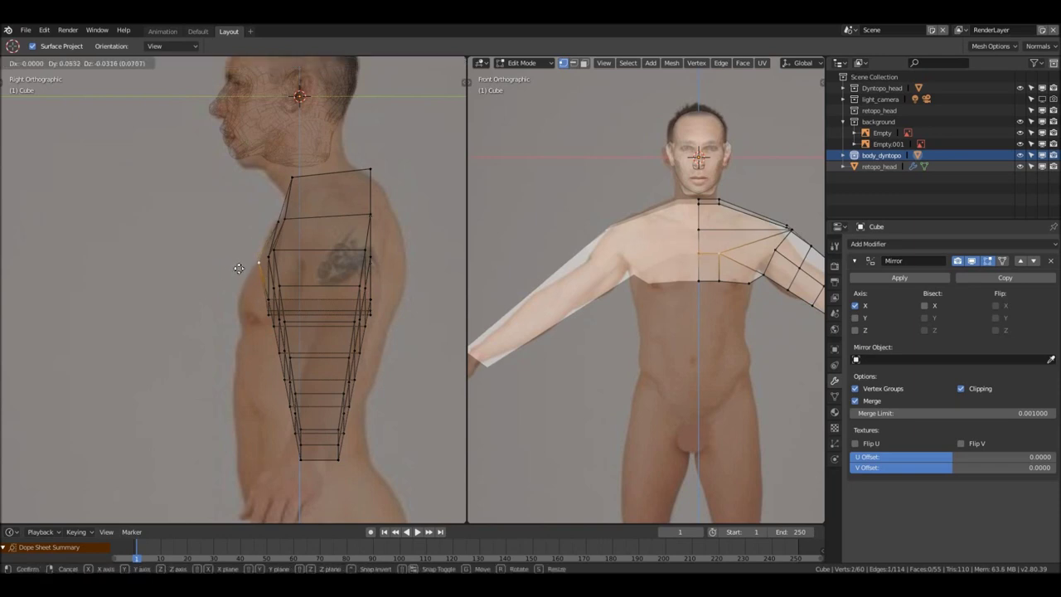
left_click(238, 267)
In face select mode, select the two bottom faces of the chest block and extrude them down to the hips in front view
scroll(297, 263, "down", 1)
middle_click_drag(297, 264, 316, 258)
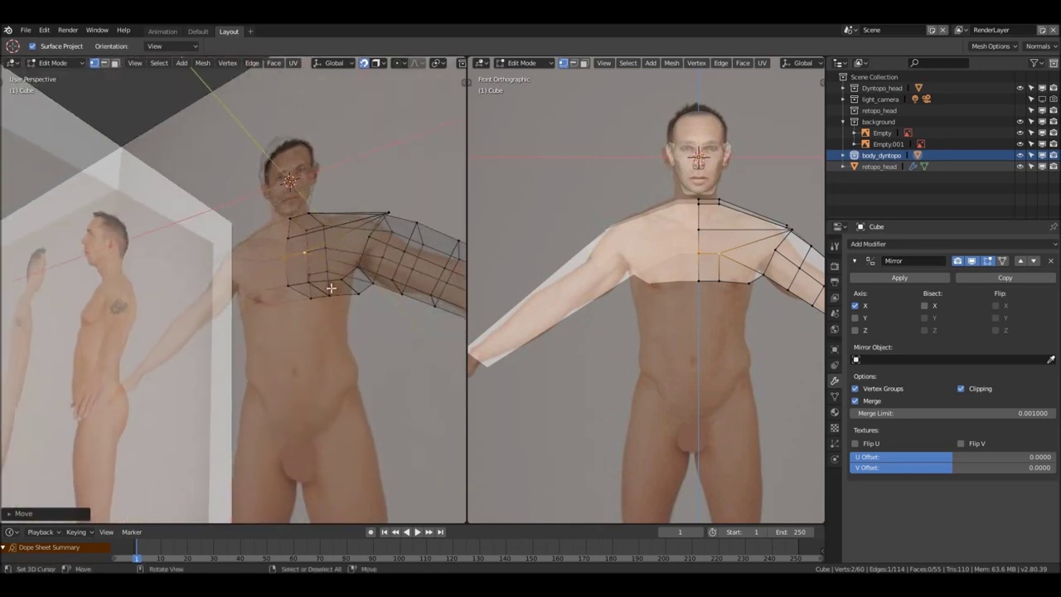
key("3")
left_click(330, 288)
left_click(321, 292, "shift")
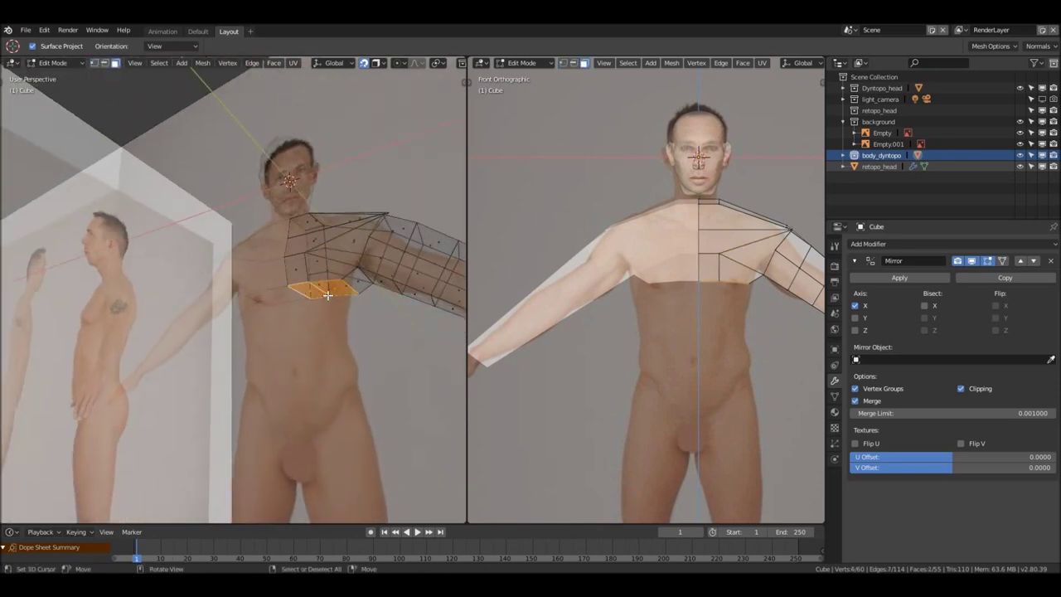
key("KP_1")
scroll(333, 286, "down", 3)
scroll(343, 257, "up", 2)
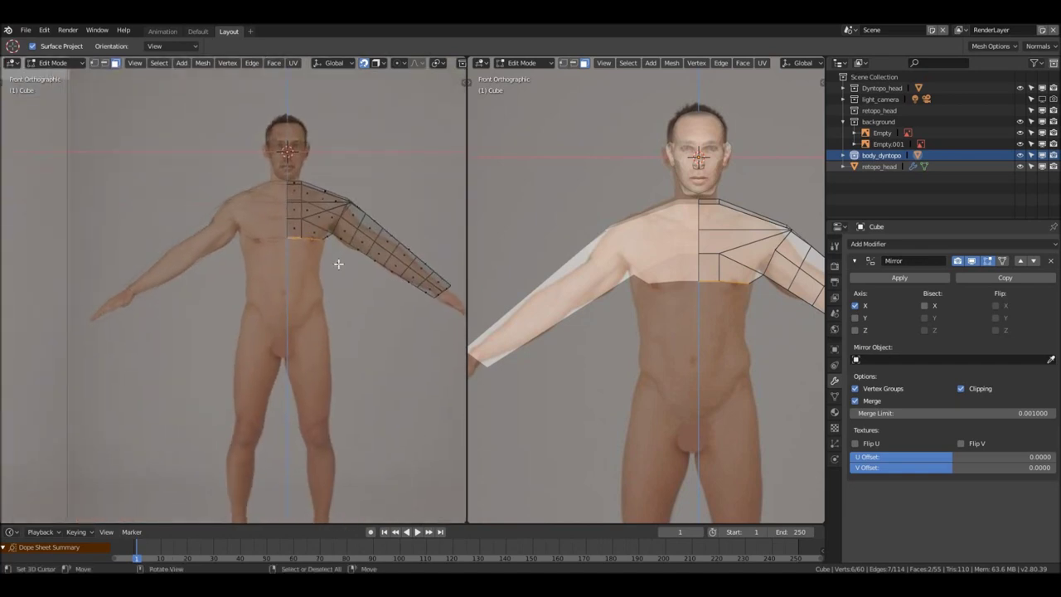
key("e")
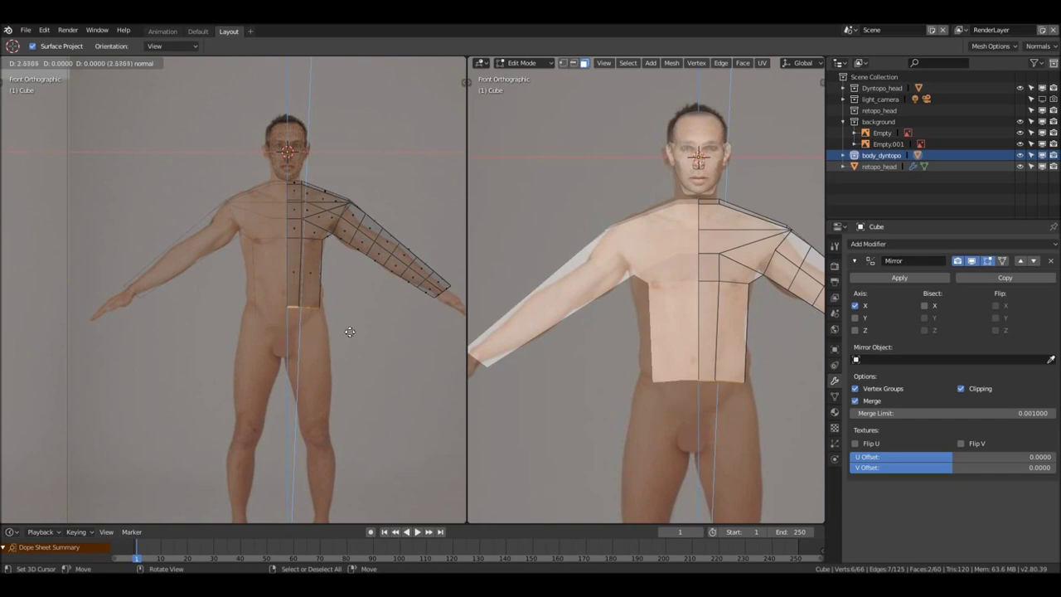
left_click(351, 337)
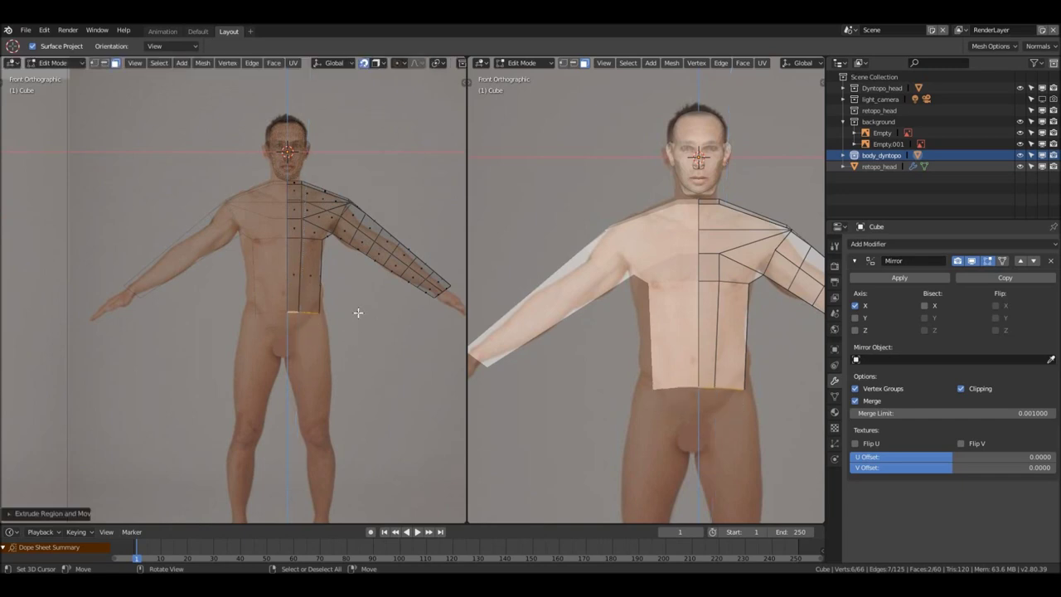
Add two evenly spaced loop cuts across the lower torso and shift them slightly forward in the right view
key("KP_3")
scroll(282, 287, "up", 1)
key("ctrl+r")
scroll(302, 293, "up", 1)
left_click(301, 292)
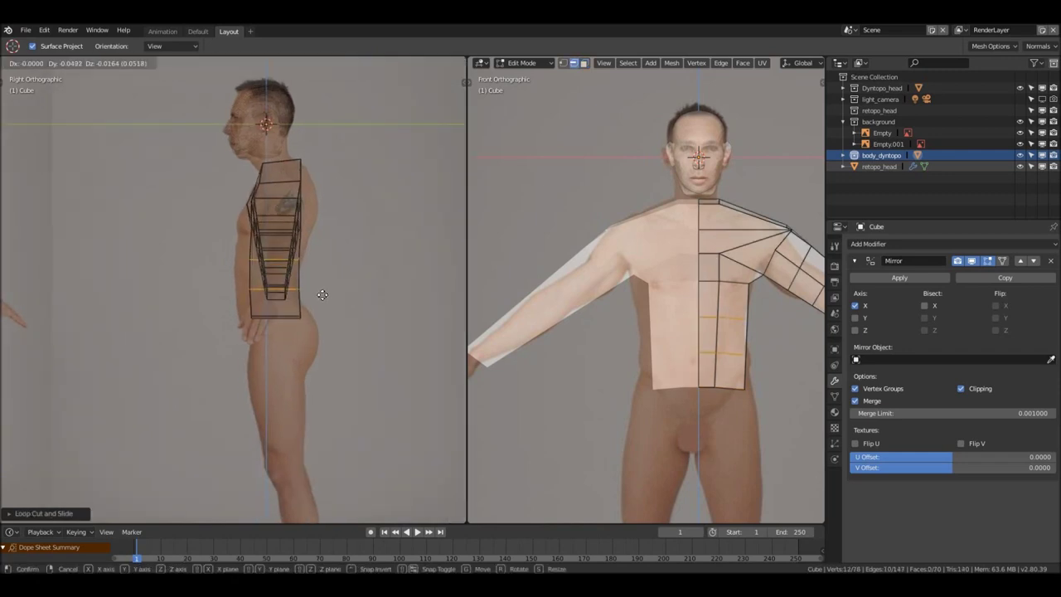
left_click(322, 296)
In face select mode, select the four upper back faces and move them back and slightly down in the right view to match the reference
middle_click_drag(337, 279, 258, 148)
key("3")
right_click(248, 124)
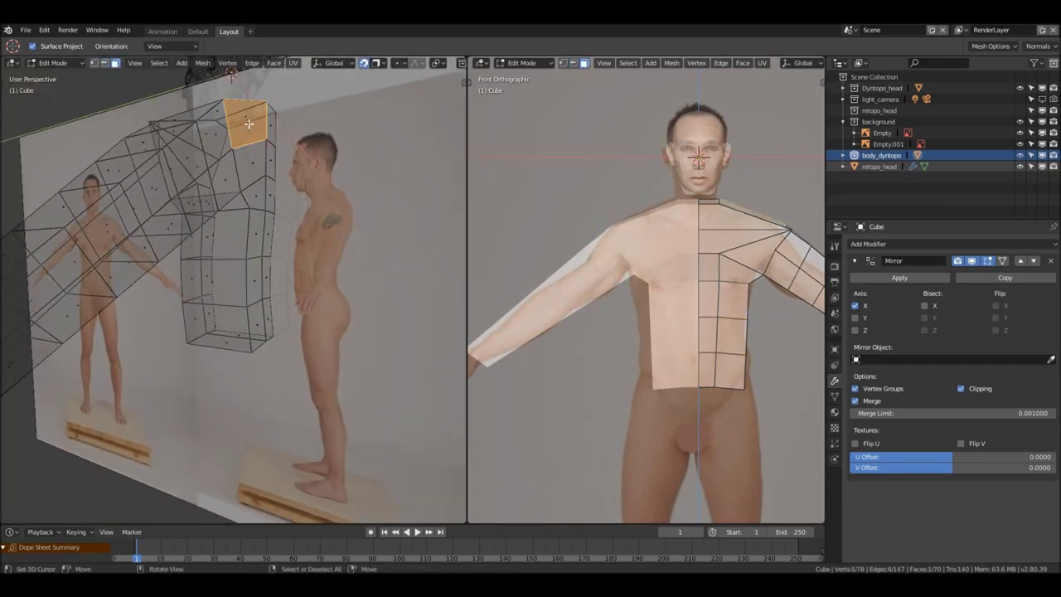
right_click(254, 162, "shift")
right_click(272, 127, "shift")
right_click(273, 163, "shift")
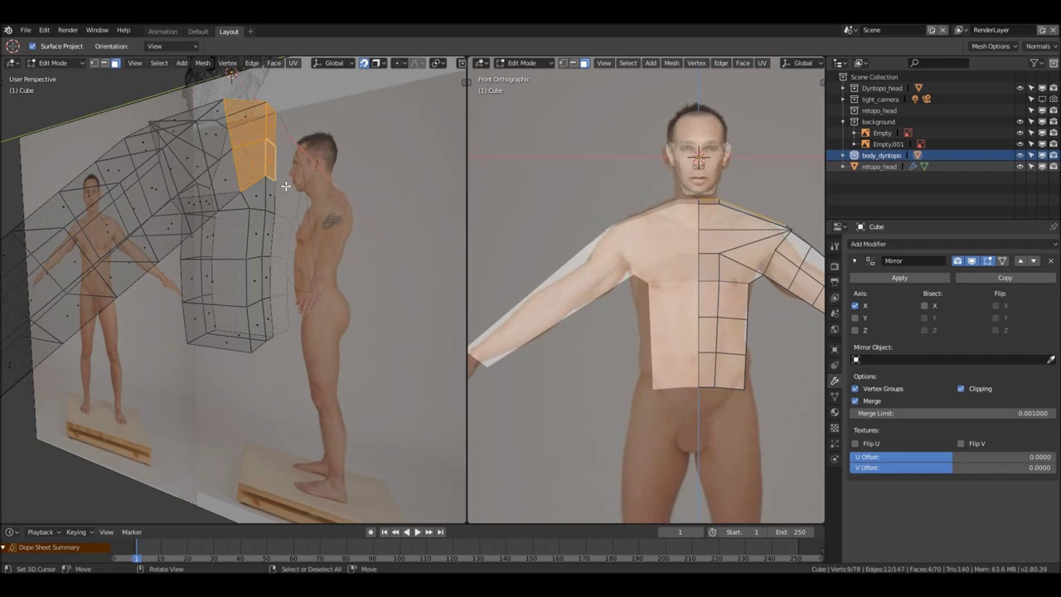
key("KP_3")
key("g")
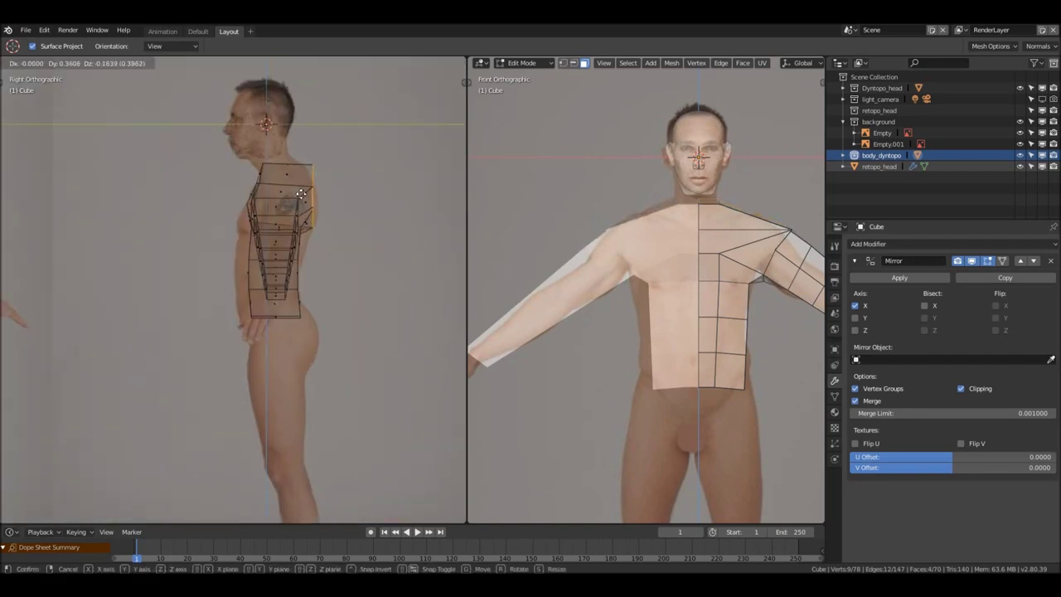
left_click(303, 196)
Add two evenly spaced loop cuts through the mesh depth, running along the shoulder, arm and side of the torso
key("ctrl+r")
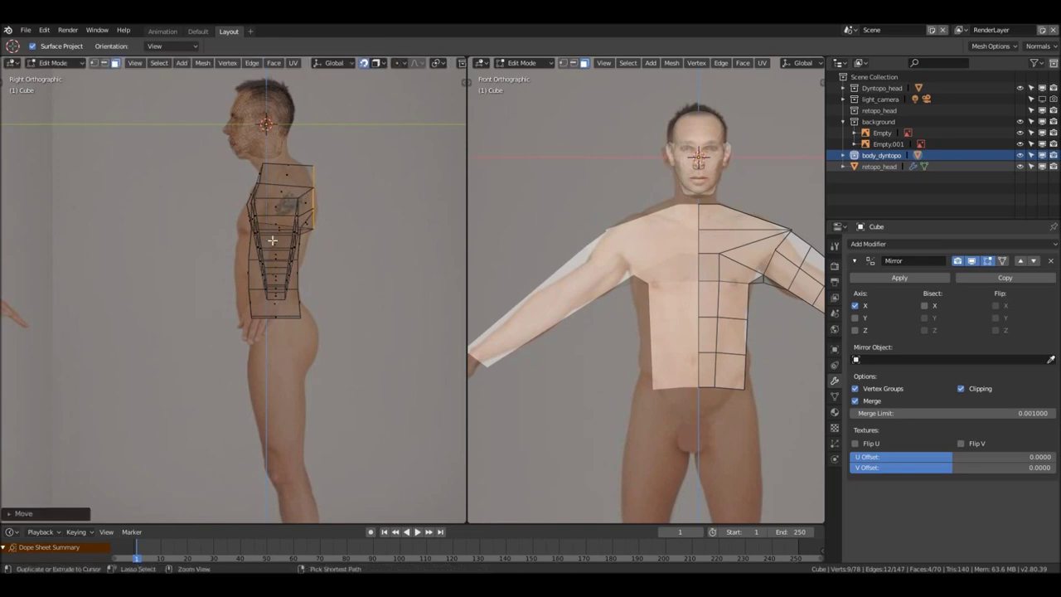
scroll(274, 236, "up", 1)
left_click(272, 239)
left_click(272, 239)
middle_click_drag(273, 239, 339, 284)
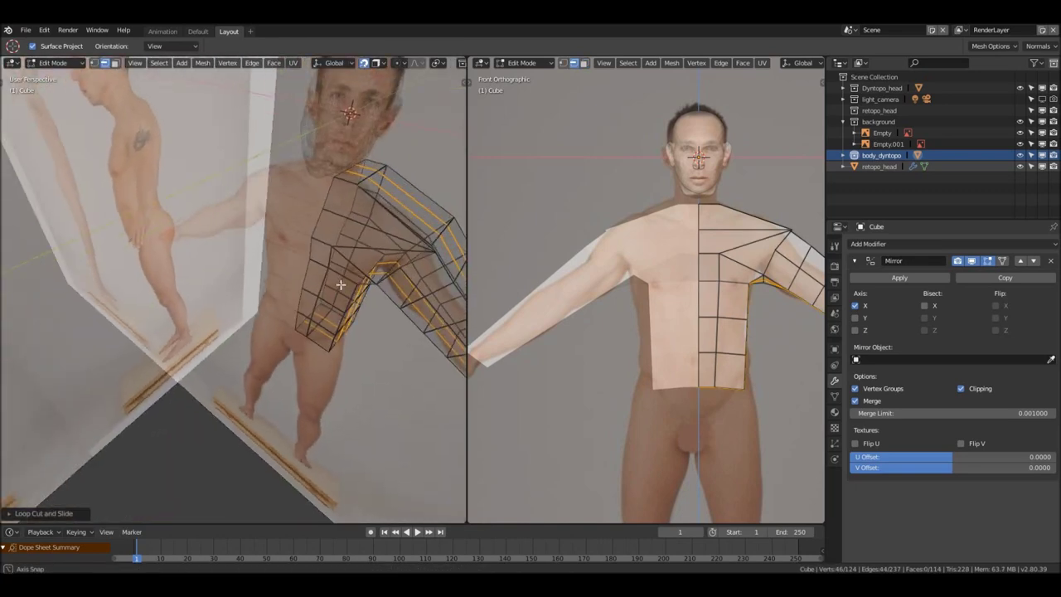
Select the front edge along the upper shoulder and try moving it inward and down in the front view
left_click(367, 198)
key("KP_1")
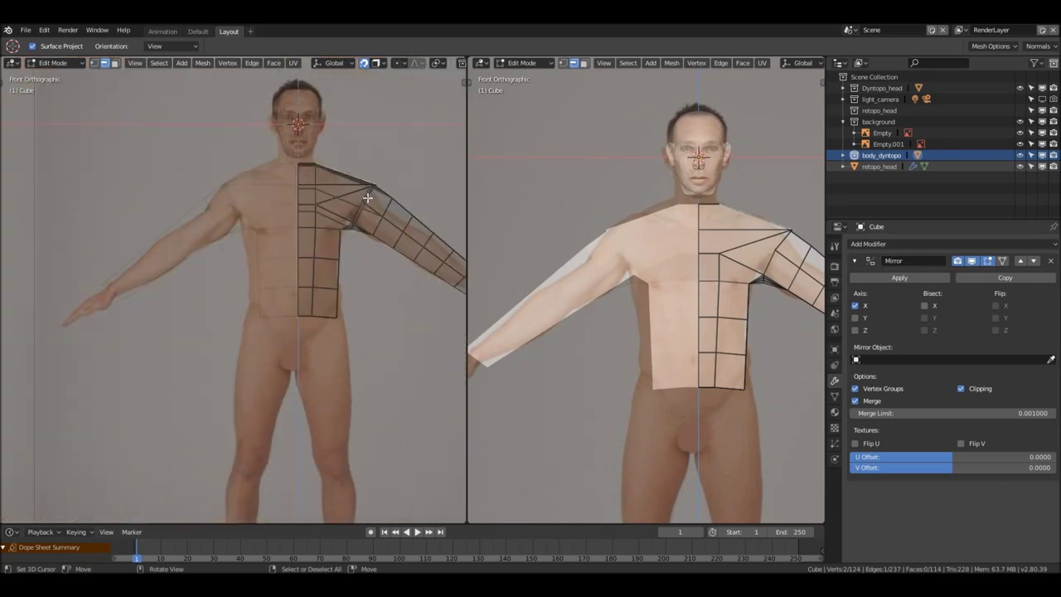
middle_click_drag(360, 190, 329, 234)
scroll(329, 234, "up", 4)
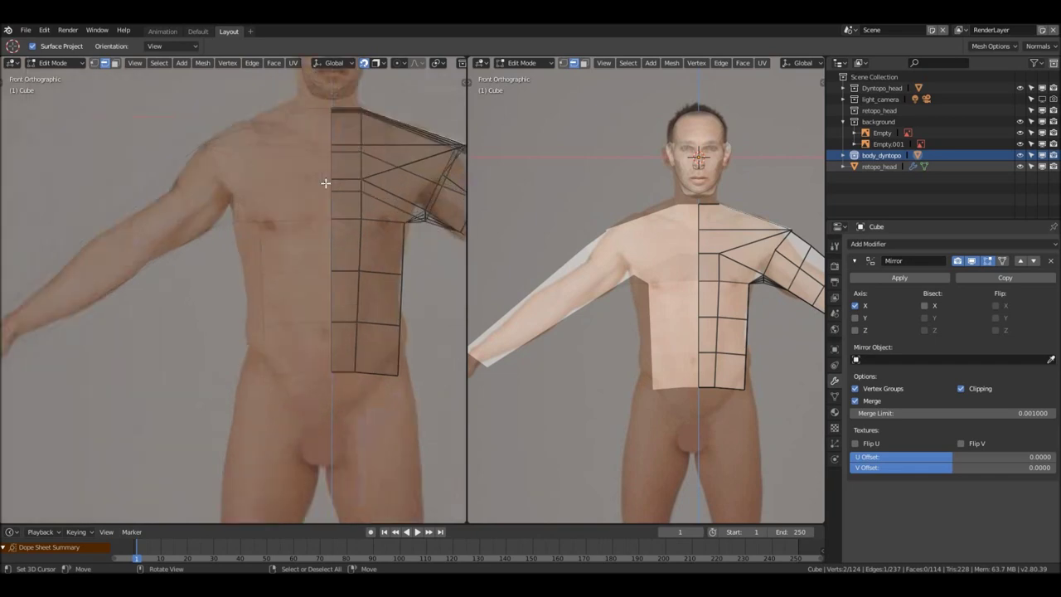
key("g")
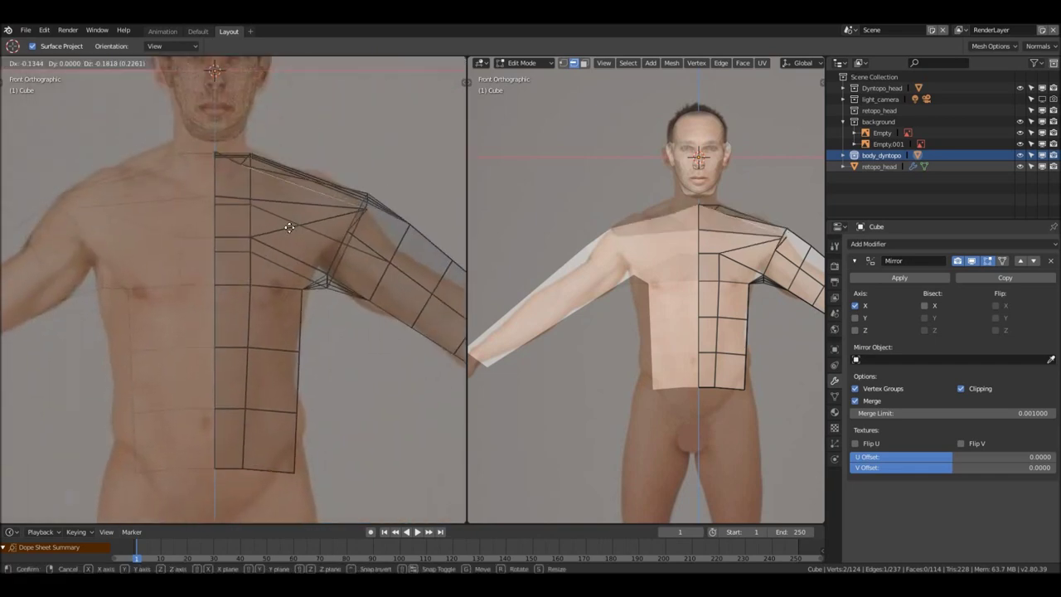
left_click(287, 230)
Lower the front upper shoulder edge along the global Z axis, and do the same with the back upper shoulder edge
middle_click_drag(370, 199, 334, 224)
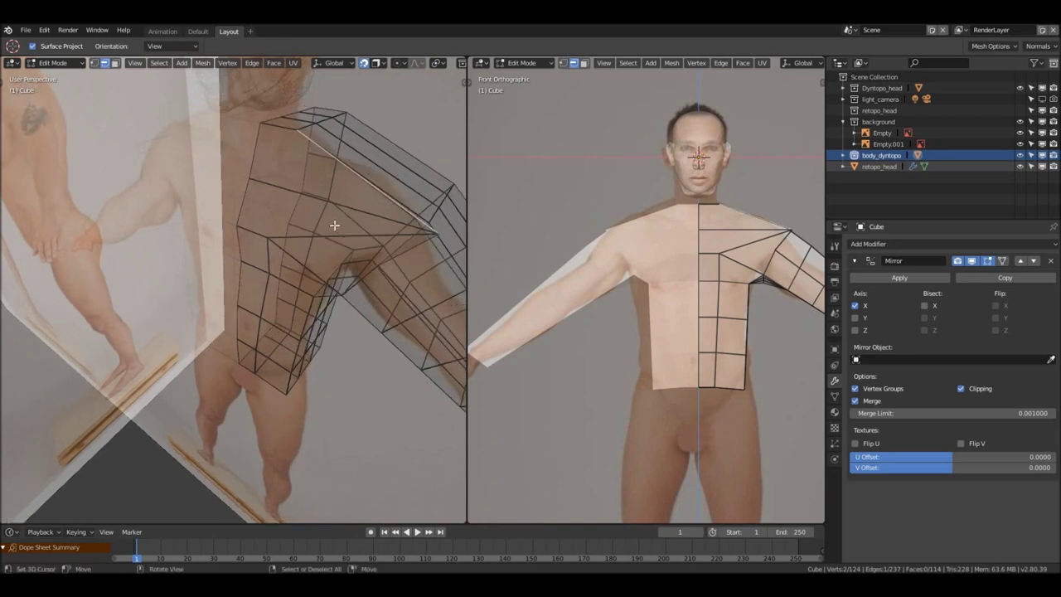
key("g")
key("z")
left_click(317, 240)
middle_click_drag(358, 226, 393, 155)
key("g")
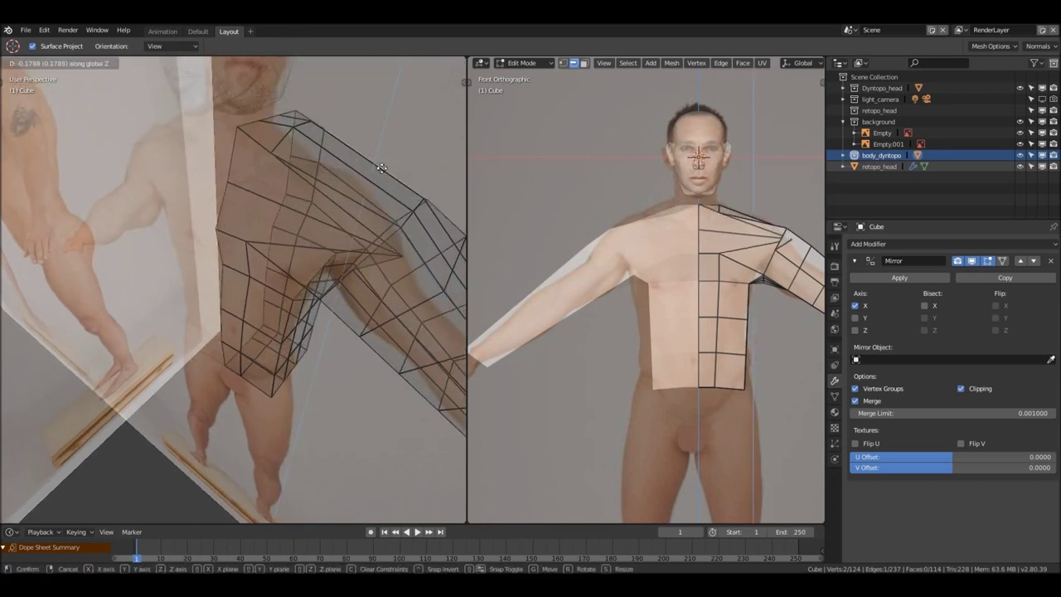
left_click(355, 184)
middle_click_drag(355, 185, 341, 197)
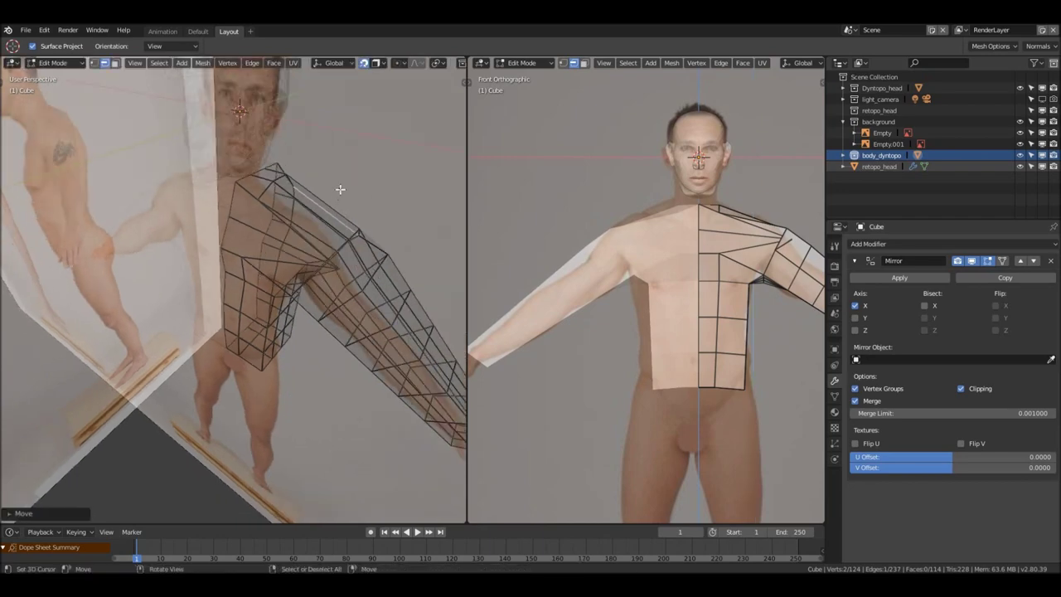
In face select mode, select the six bottom faces of the torso and frame the legs in the right view
key("KP_1")
scroll(267, 231, "down", 3)
middle_click_drag(267, 245, 272, 272)
key("KP_3")
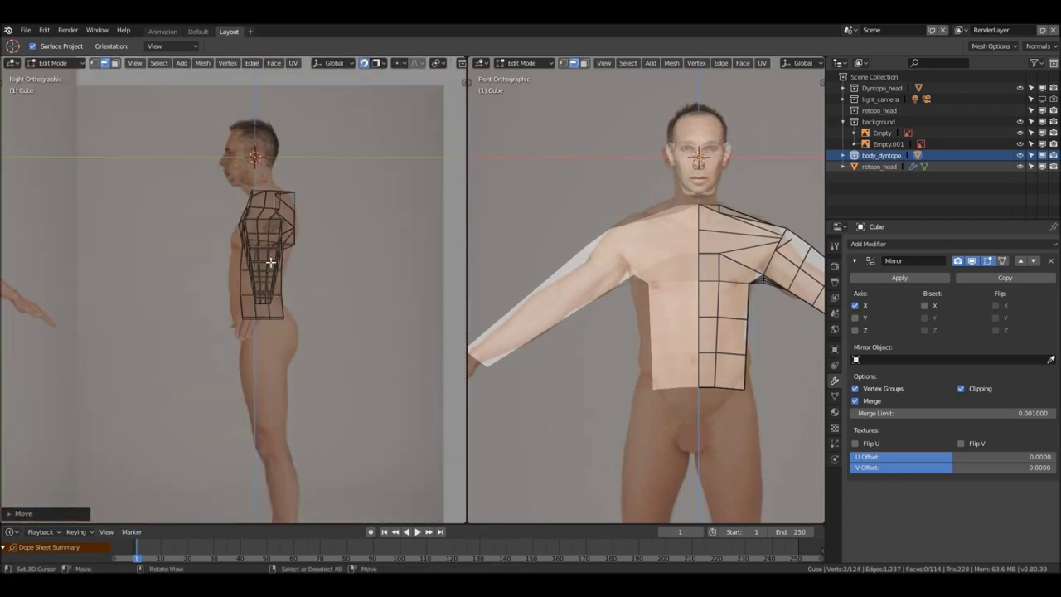
scroll(285, 316, "up", 2)
middle_click_drag(285, 316, 265, 329)
left_click(265, 328)
left_click(307, 331, "shift")
right_click(273, 337, "shift")
right_click(287, 329, "shift")
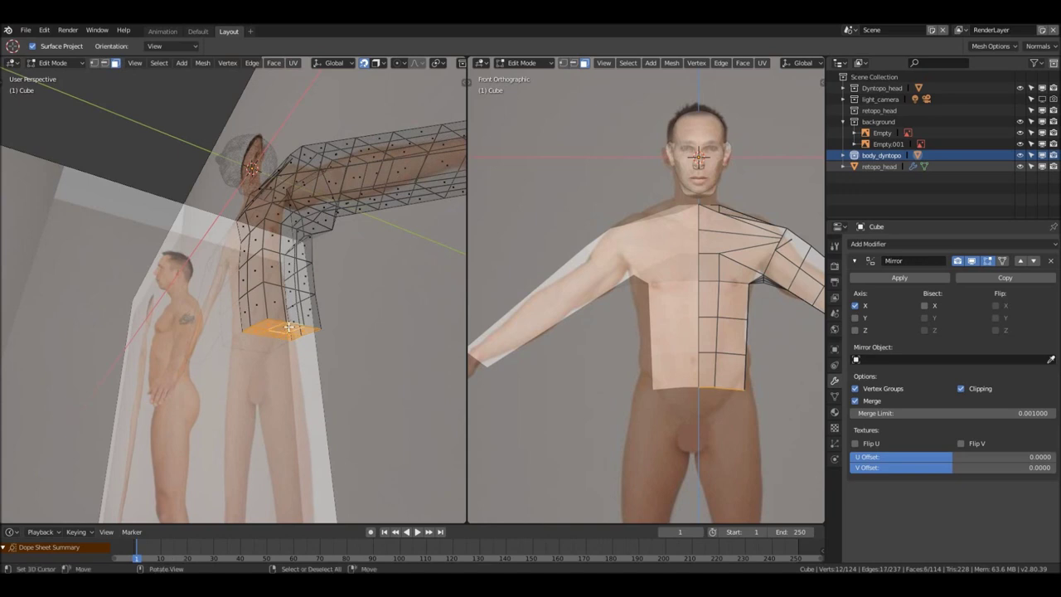
key("KP_3")
scroll(291, 328, "down", 3)
middle_click_drag(291, 328, 280, 255, "shift")
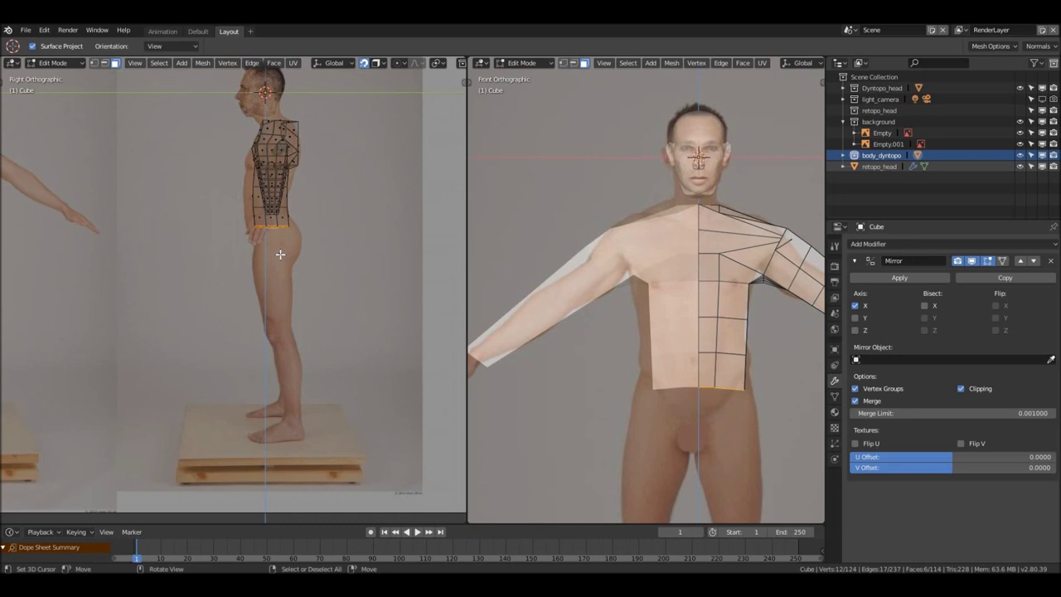
Extrude the selected bottom faces of the torso straight down to crotch level
key("e")
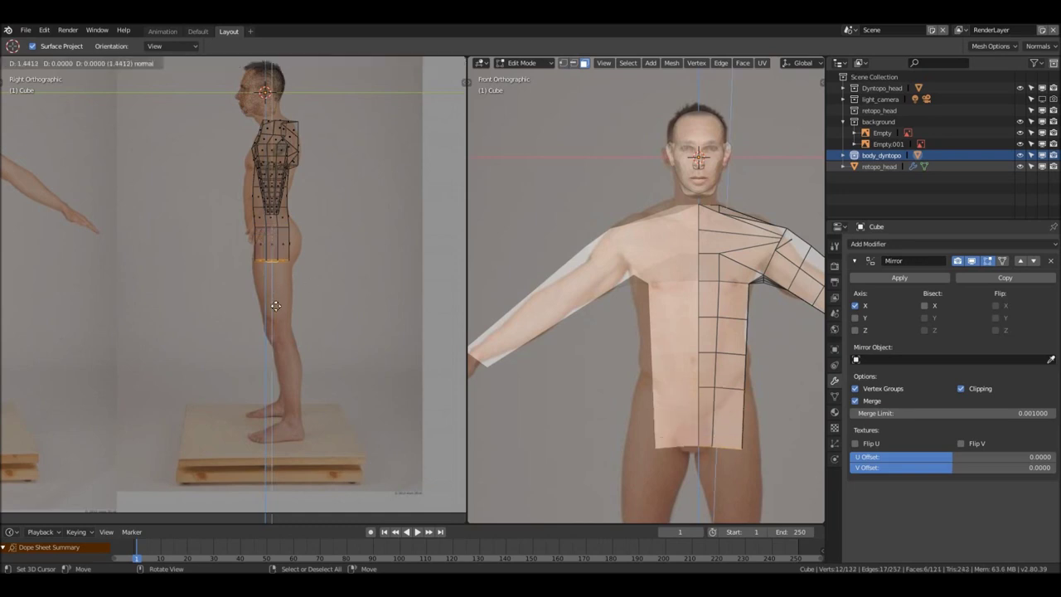
left_click(277, 310)
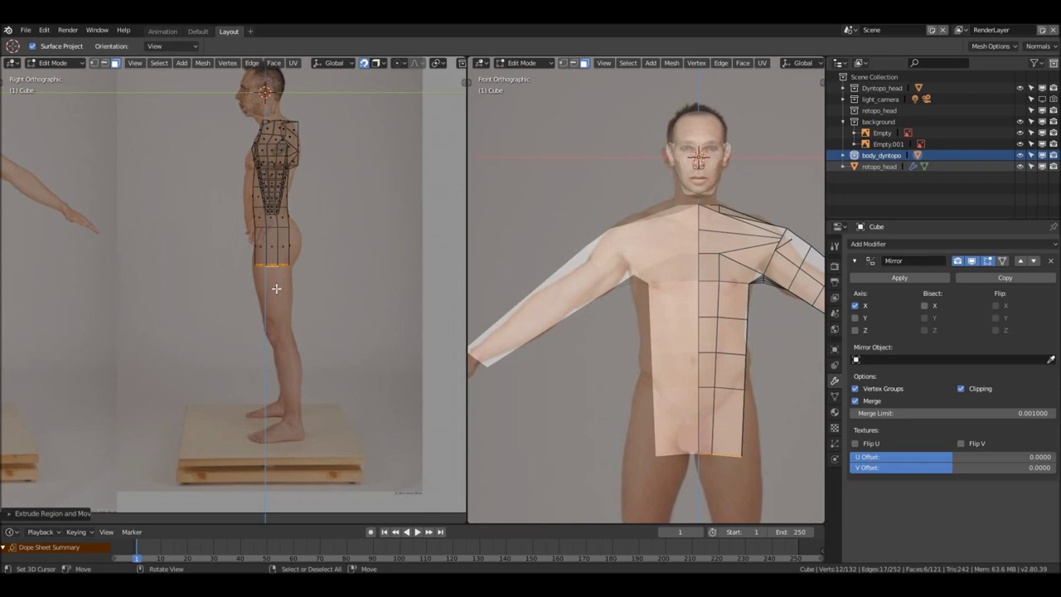
key("KP_1")
scroll(276, 288, "up", 2)
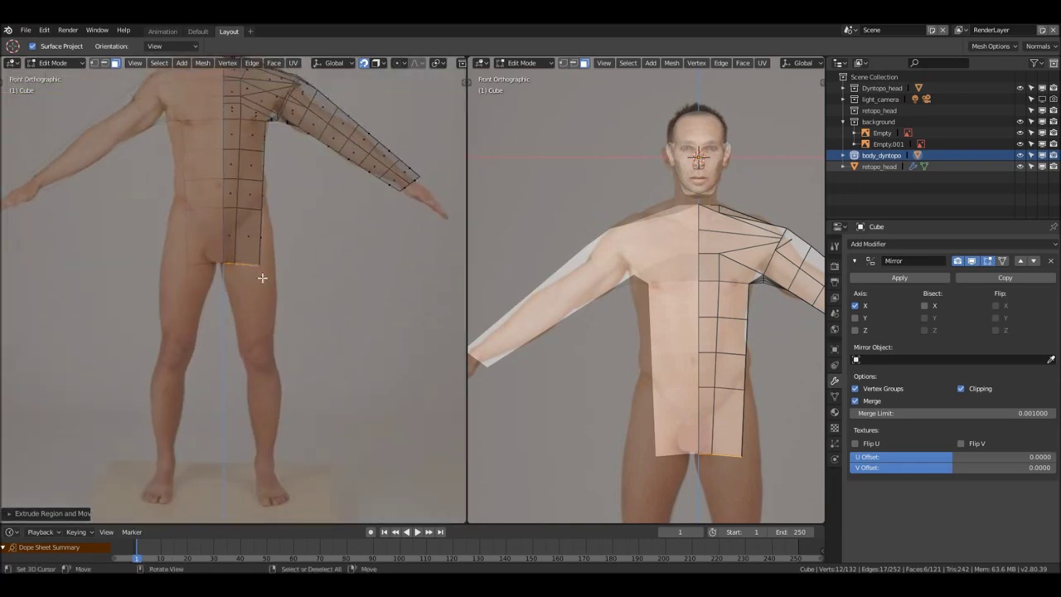
left_click(263, 242)
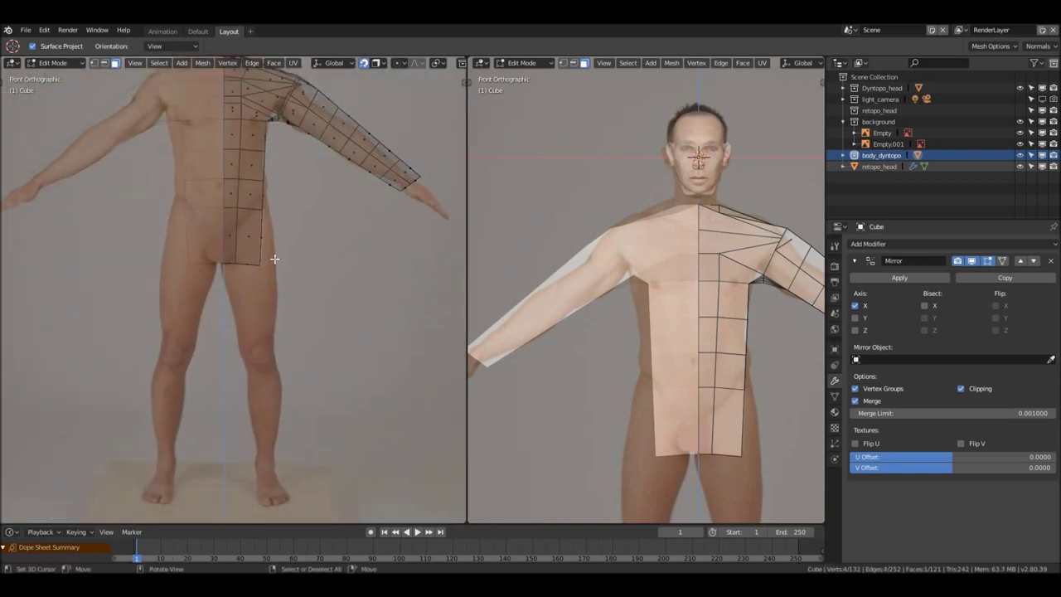
key("g")
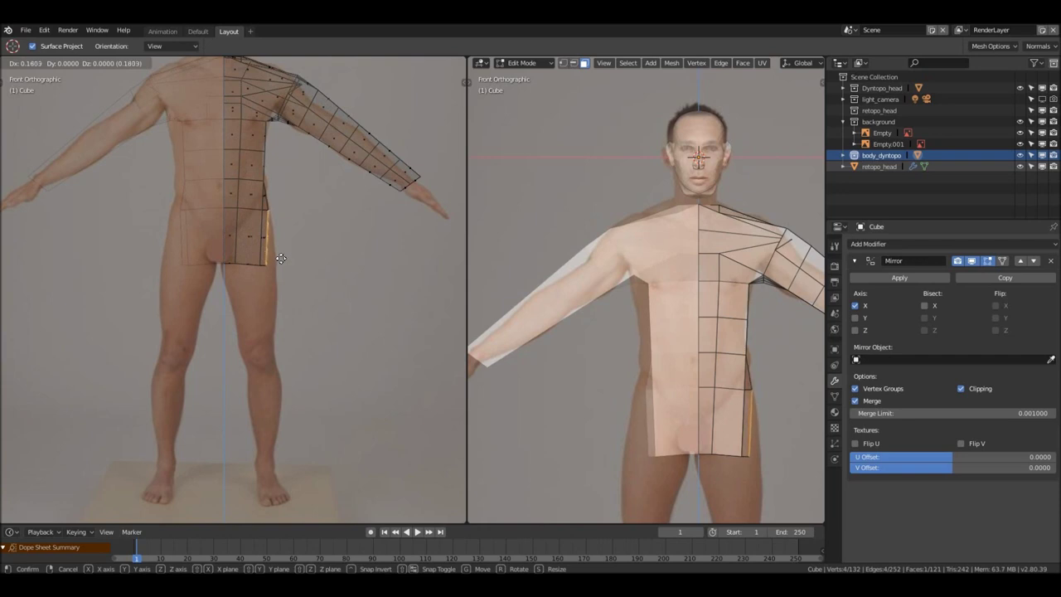
right_click(281, 258)
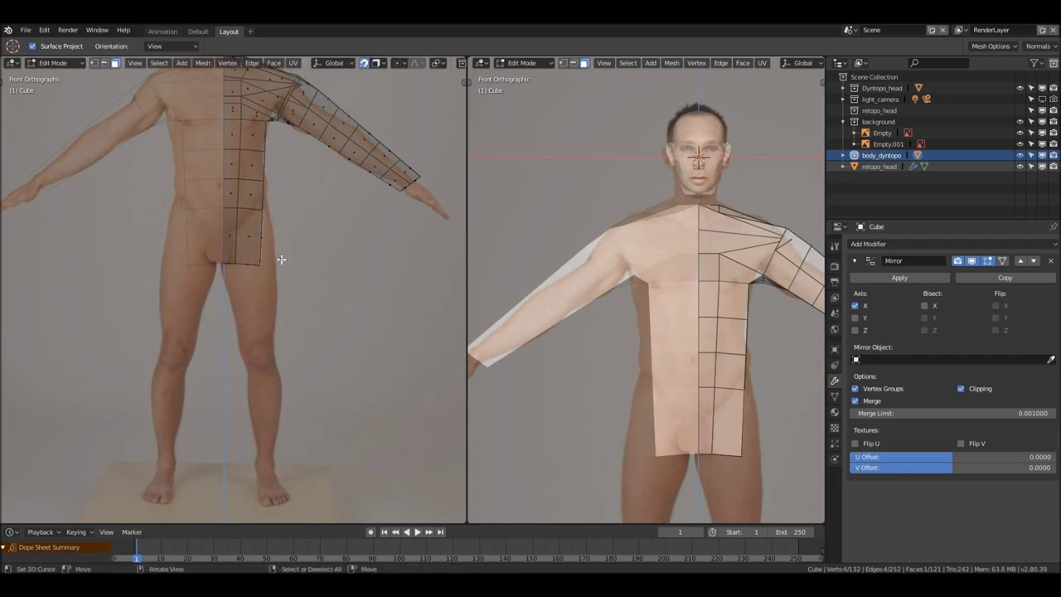
left_click(215, 297, "ctrl")
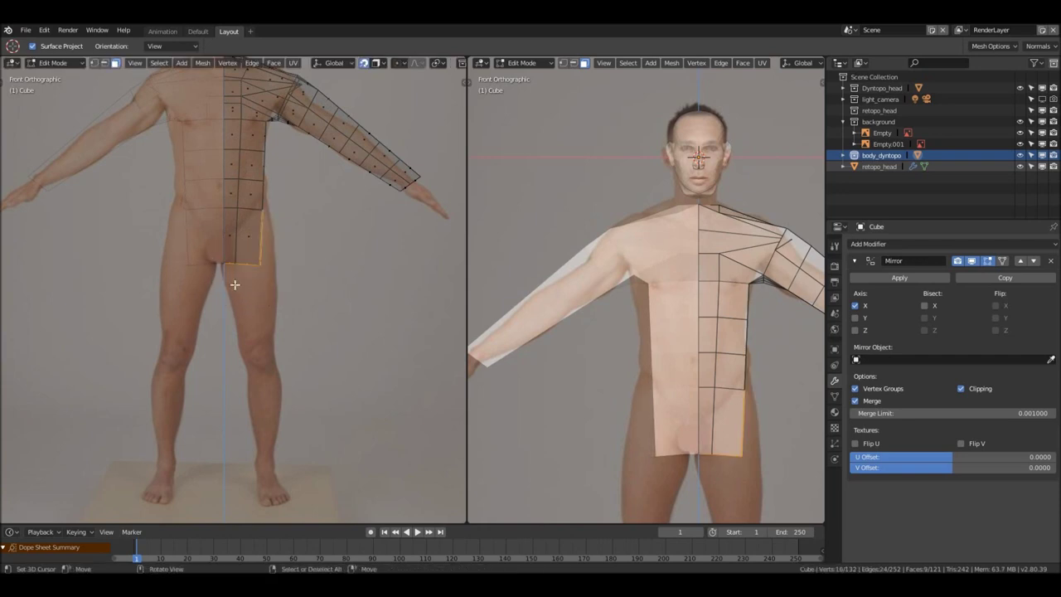
In wireframe shading, select all the pelvis faces and scale them by about 1.43 along the global X axis
key("z")
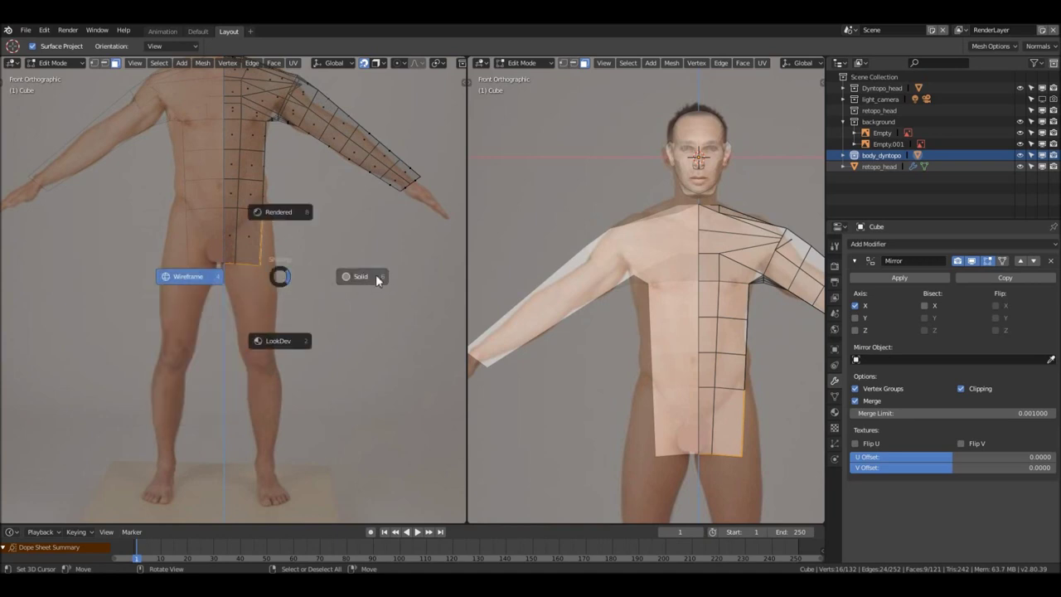
left_click(169, 278)
middle_click_drag(200, 267, 211, 260, "shift")
mouse_move(211, 262)
left_mouse_down("ctrl")
mouse_move(289, 295)
mouse_move(231, 209)
left_mouse_up("ctrl")
scroll(275, 252, "up", 2)
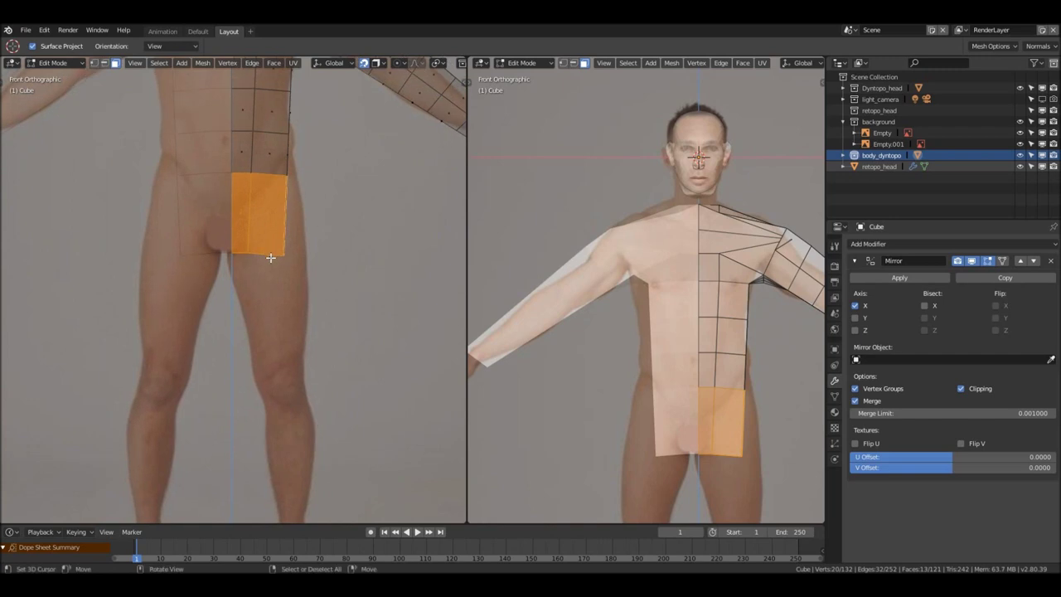
key("s")
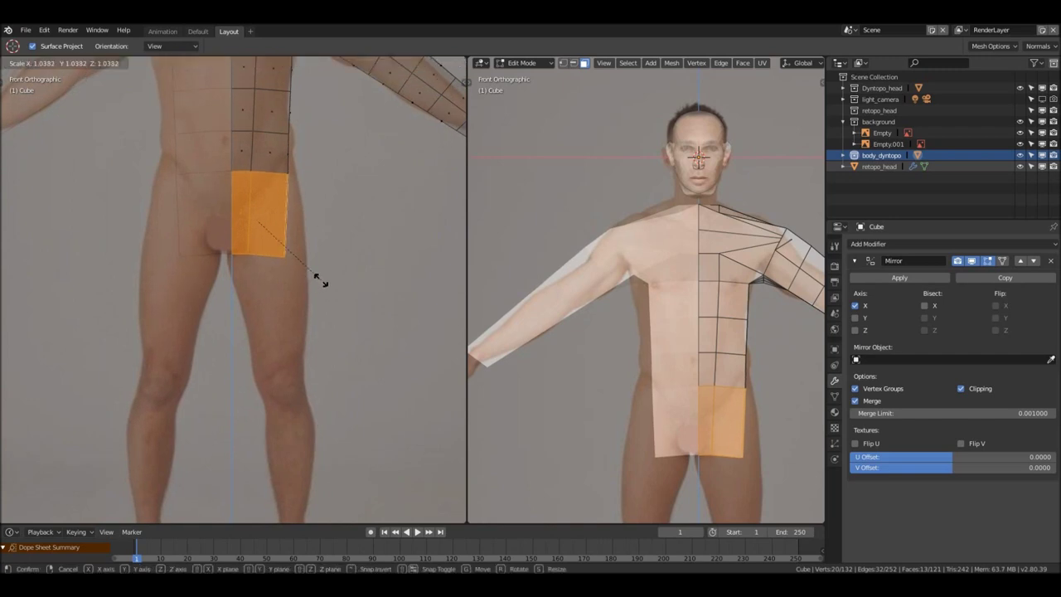
key("x")
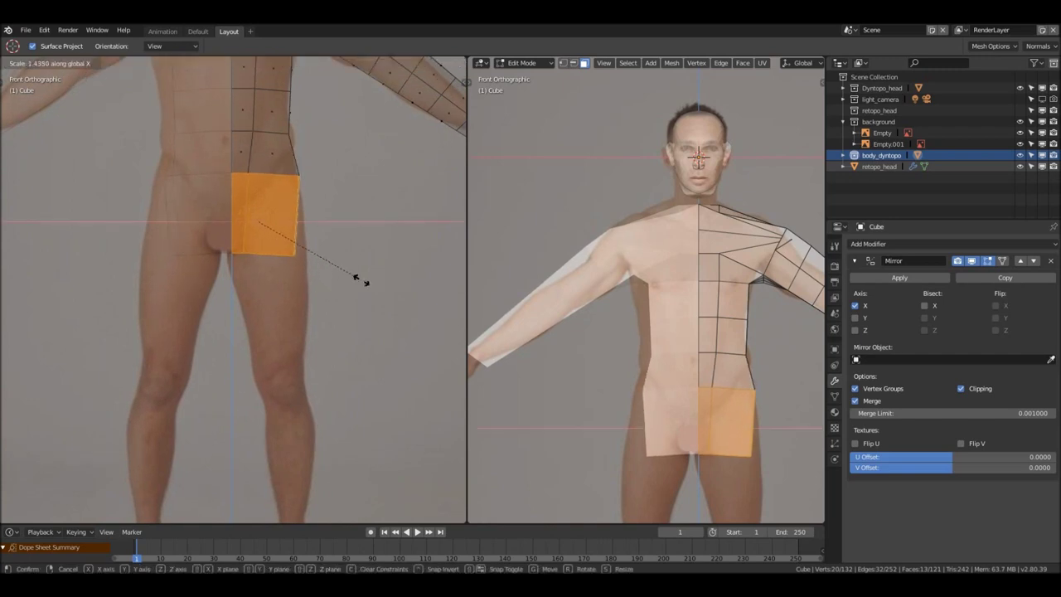
left_click(359, 280)
Switch to solid shading and select the three outer faces on the underside of the pelvis
middle_click_drag(277, 272, 273, 248, "shift")
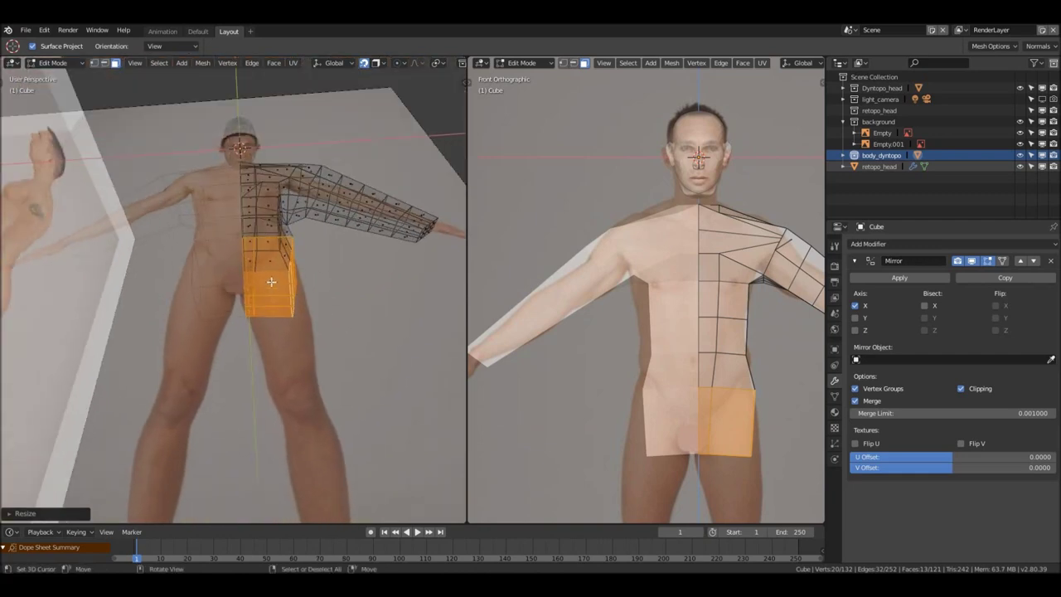
left_click(271, 286)
mouse_move(271, 285)
middle_mouse_down()
mouse_move(275, 278)
mouse_move(279, 295)
middle_mouse_up()
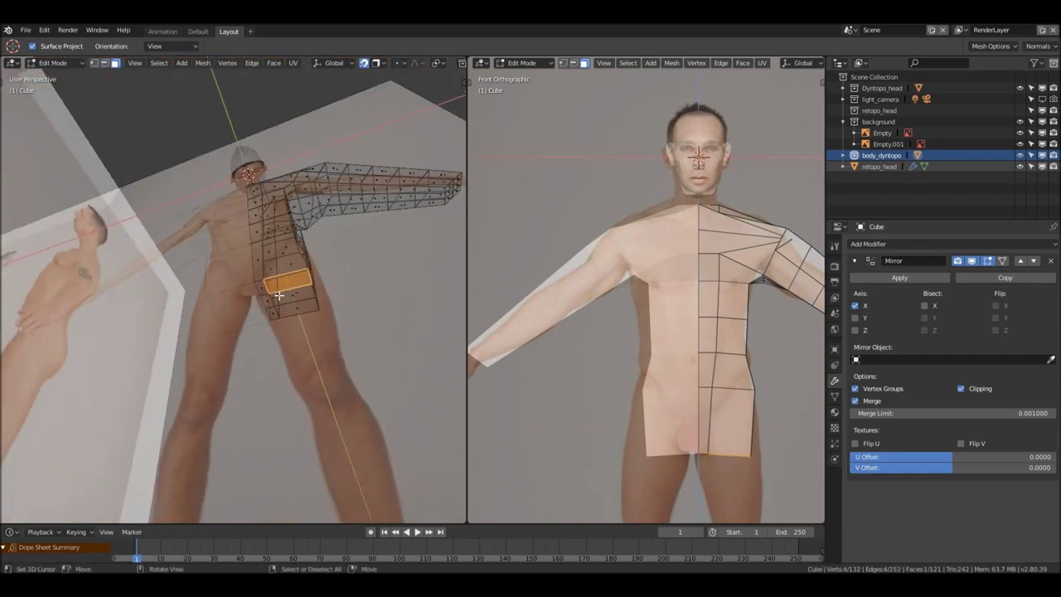
key("z")
left_click(359, 297)
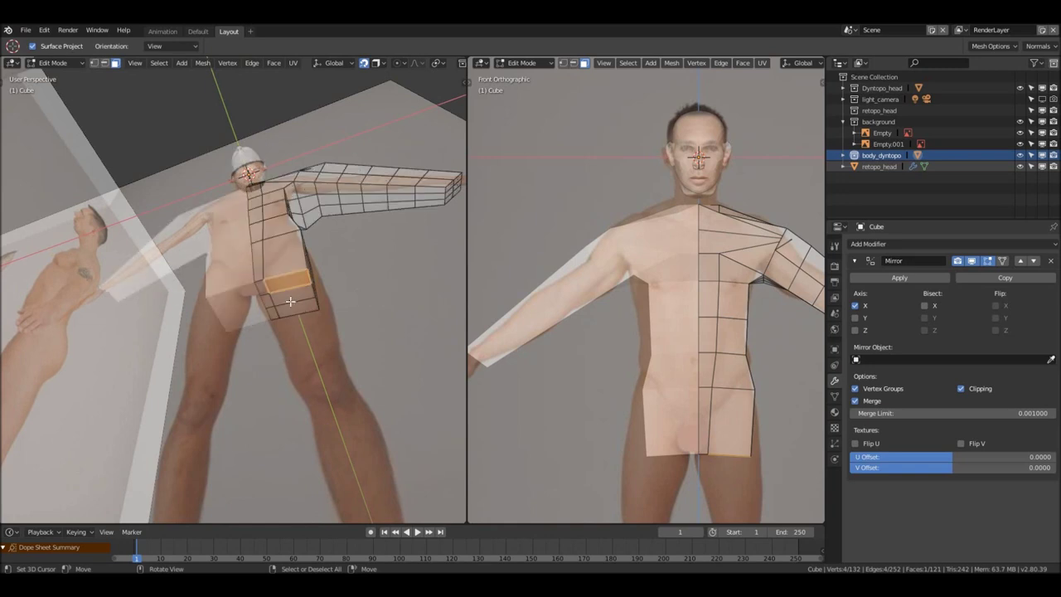
right_click(263, 291, "shift")
right_click(289, 295)
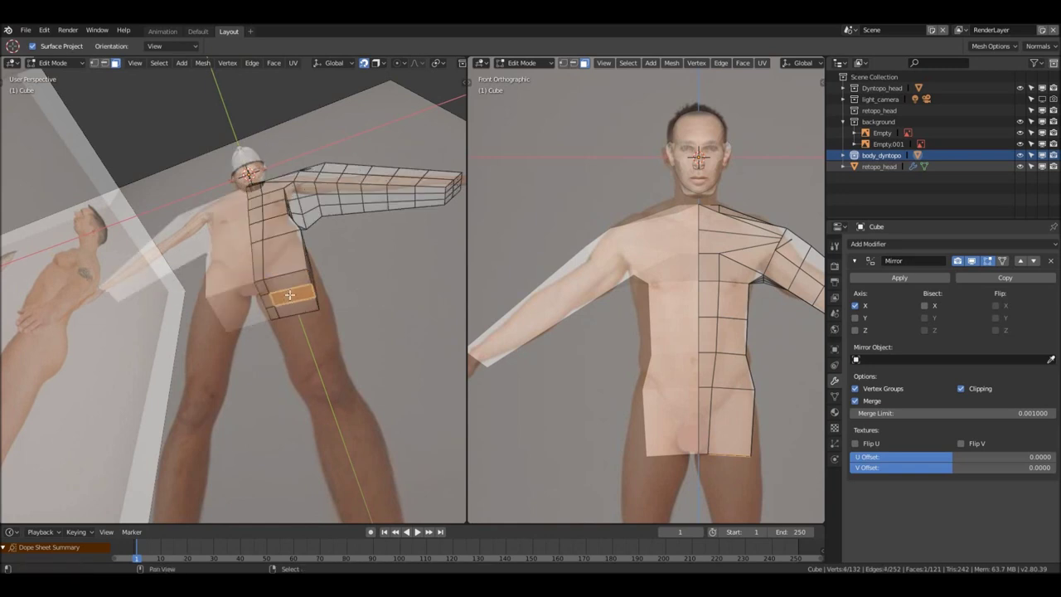
left_click(297, 301, "ctrl")
Move the selected underside faces outward along X by about 0.2 in the front view, toward the thigh outline
key("KP_1")
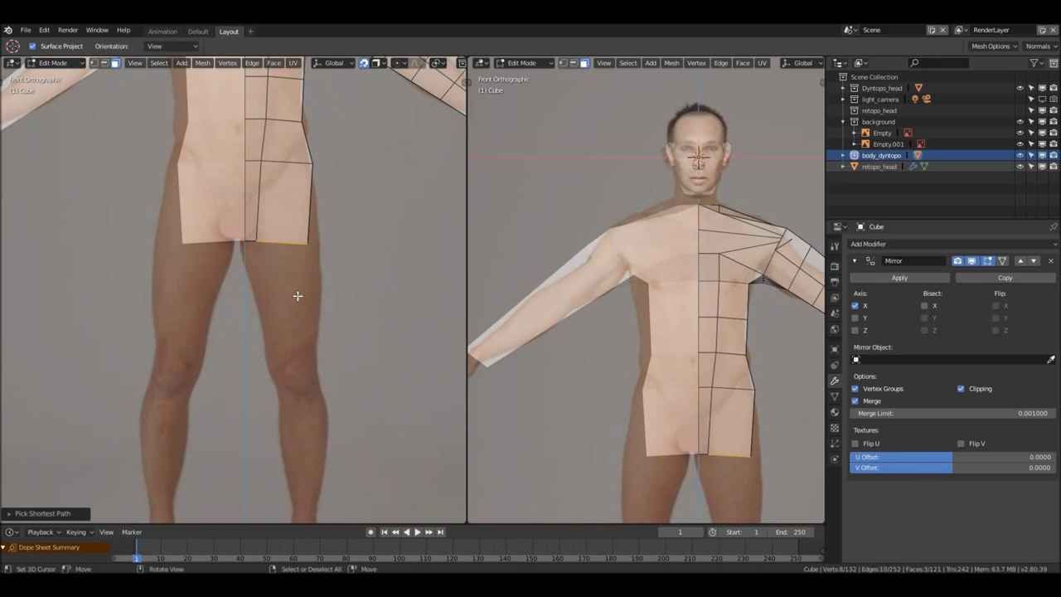
scroll(294, 294, "down", 3)
middle_click_drag(296, 294, 339, 263, "shift")
scroll(370, 260, "up", 1)
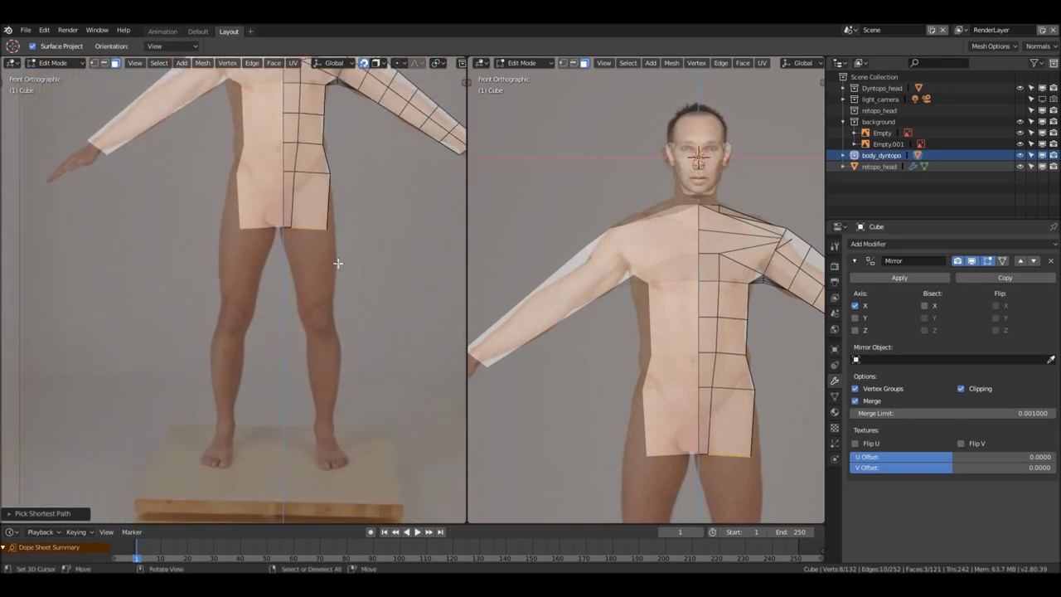
key("g")
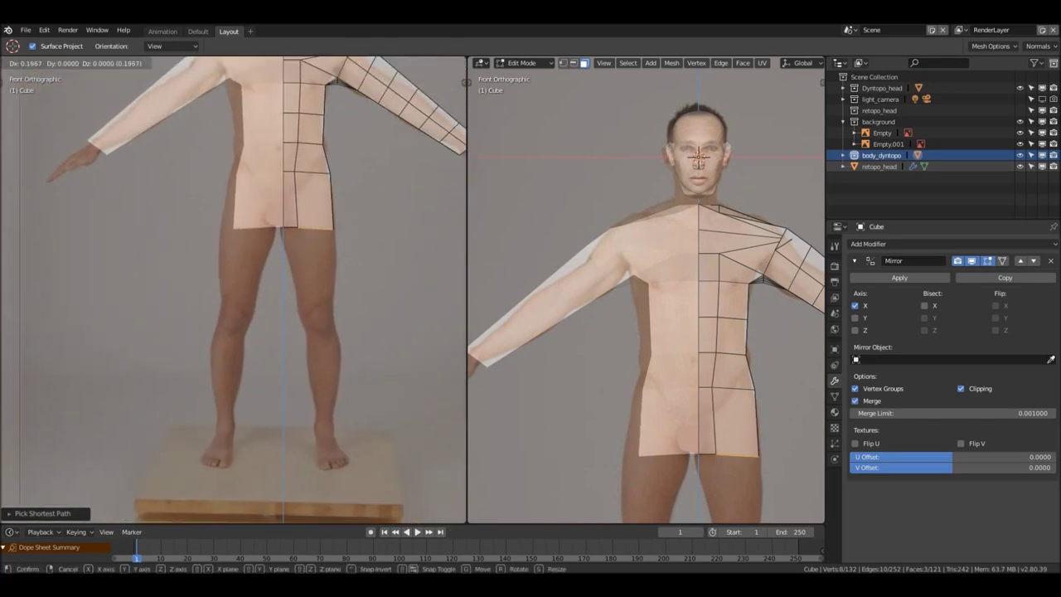
left_click(349, 261)
Extrude the selected faces down to below the knee to start the leg
scroll(318, 270, "down", 3)
scroll(315, 266, "up", 2)
scroll(304, 264, "up", 1)
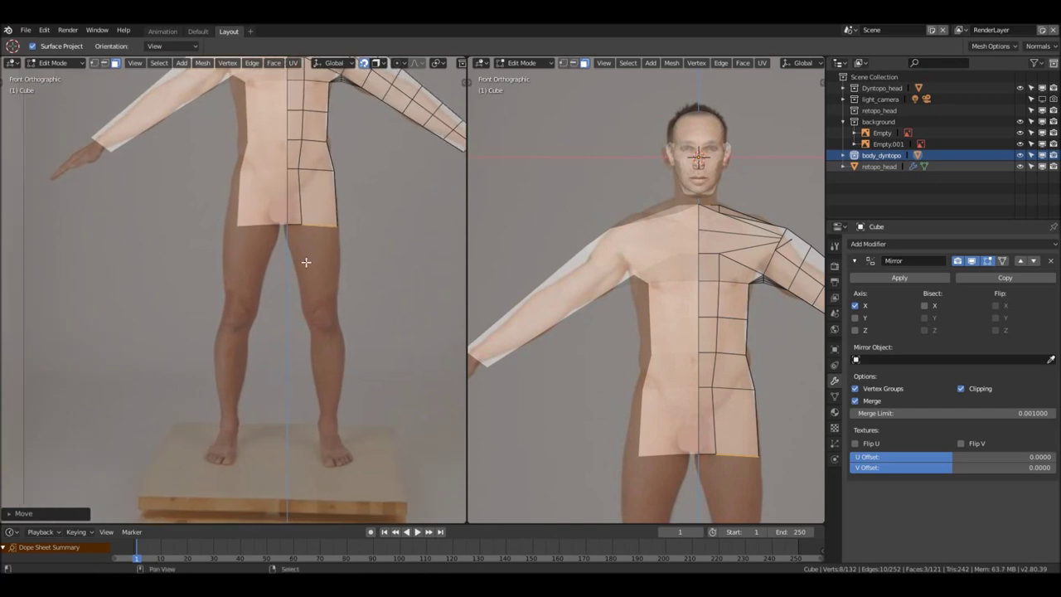
middle_click_drag(322, 262, 320, 253, "shift")
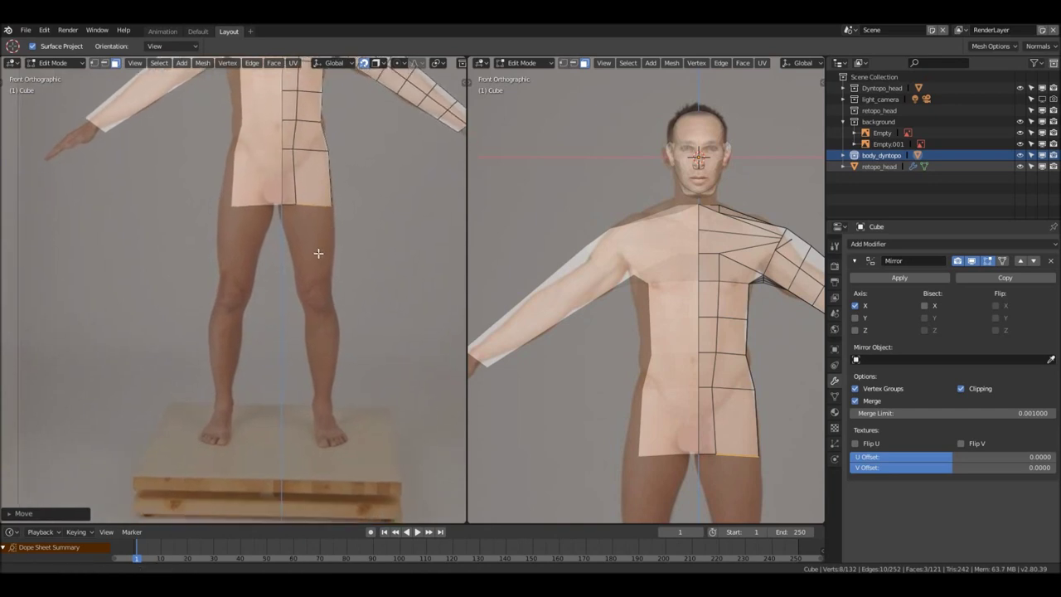
key("e")
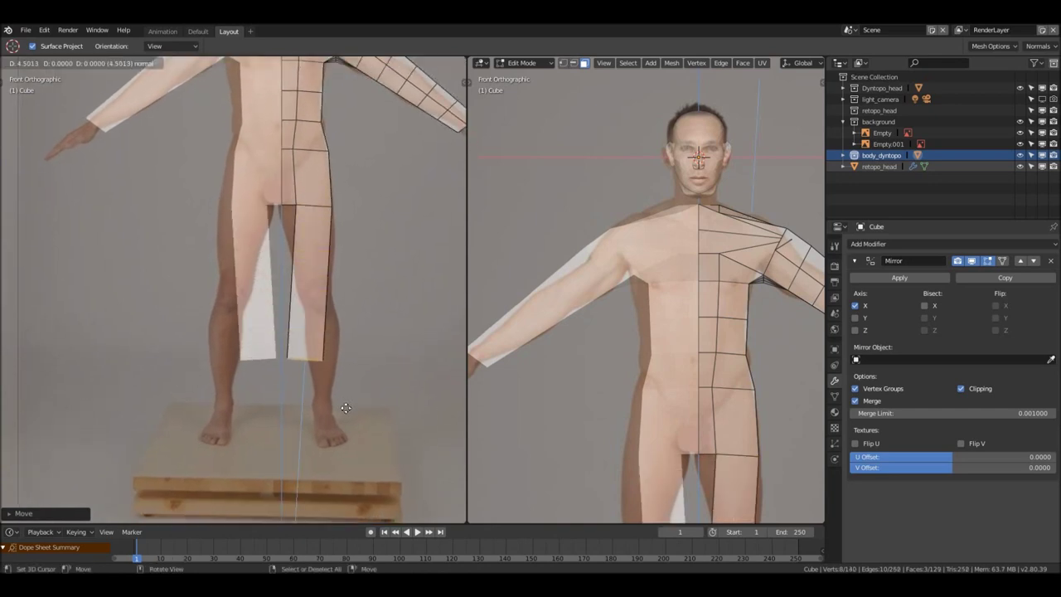
left_click(336, 402)
middle_click_drag(339, 398, 325, 332, "shift")
scroll(324, 323, "down", 2)
Move the lower end of the leg outward and down to the ankle in the front view
key("g")
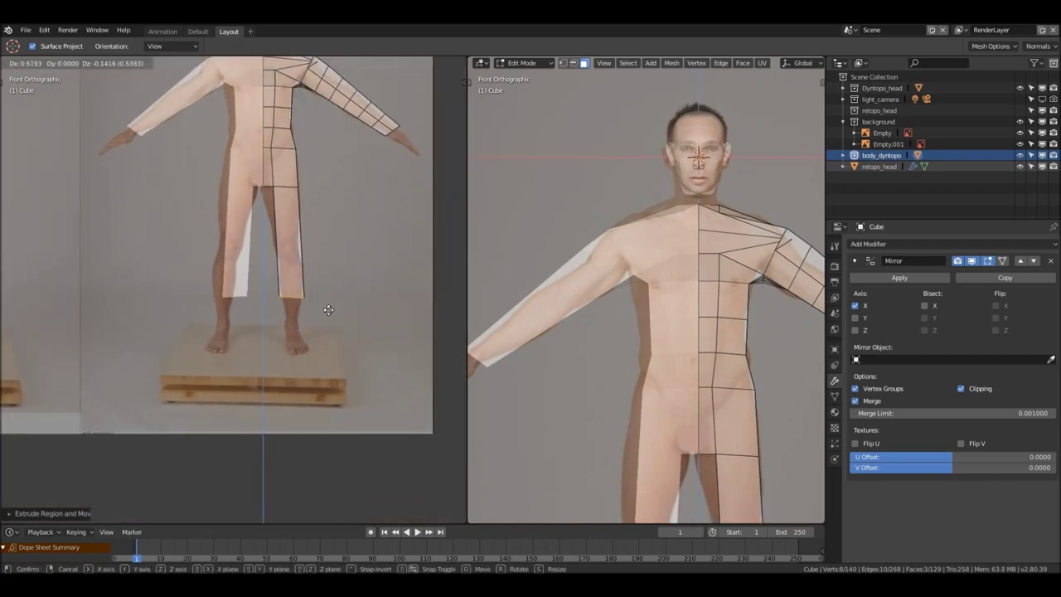
left_click(328, 310)
middle_click_drag(294, 315, 305, 287, "shift")
key("g")
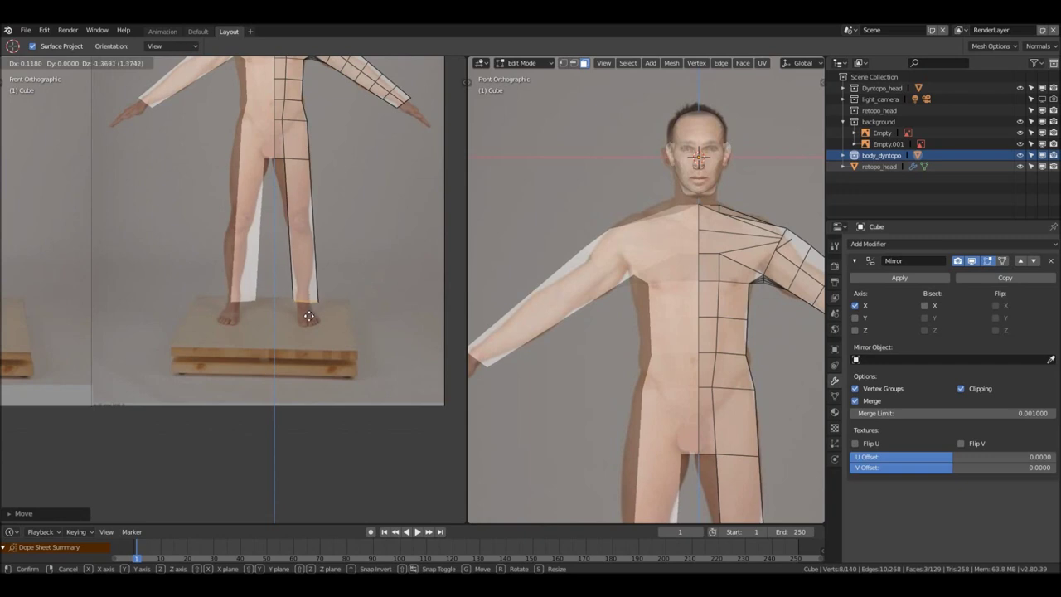
left_click(308, 322)
In the right view, move the lower end of the leg about 0.87 backward and 0.9 down to the heel
key("KP_3")
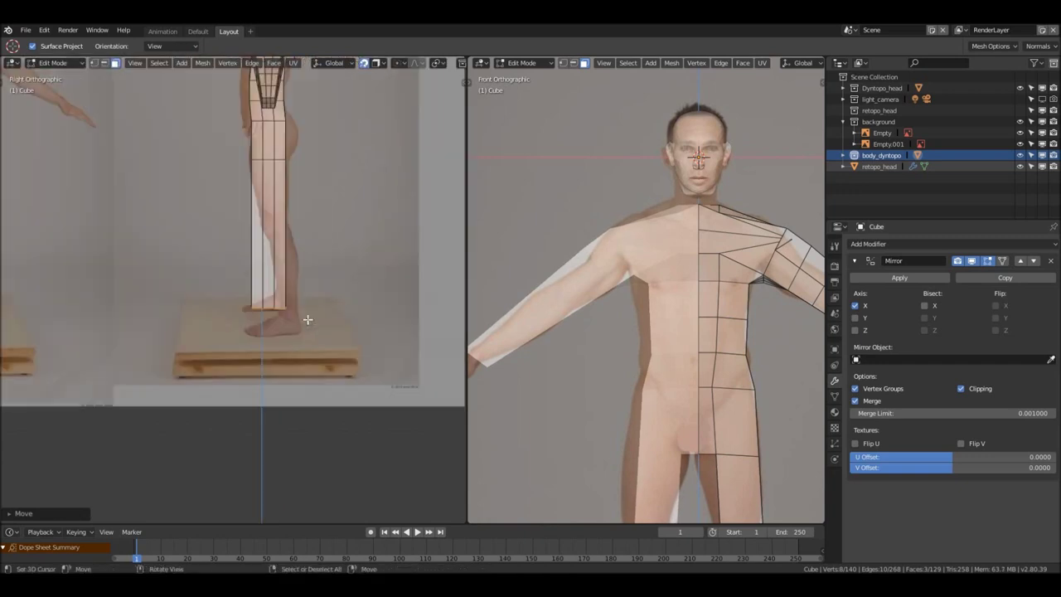
middle_click_drag(307, 320, 275, 328, "shift")
scroll(306, 330, "up", 1)
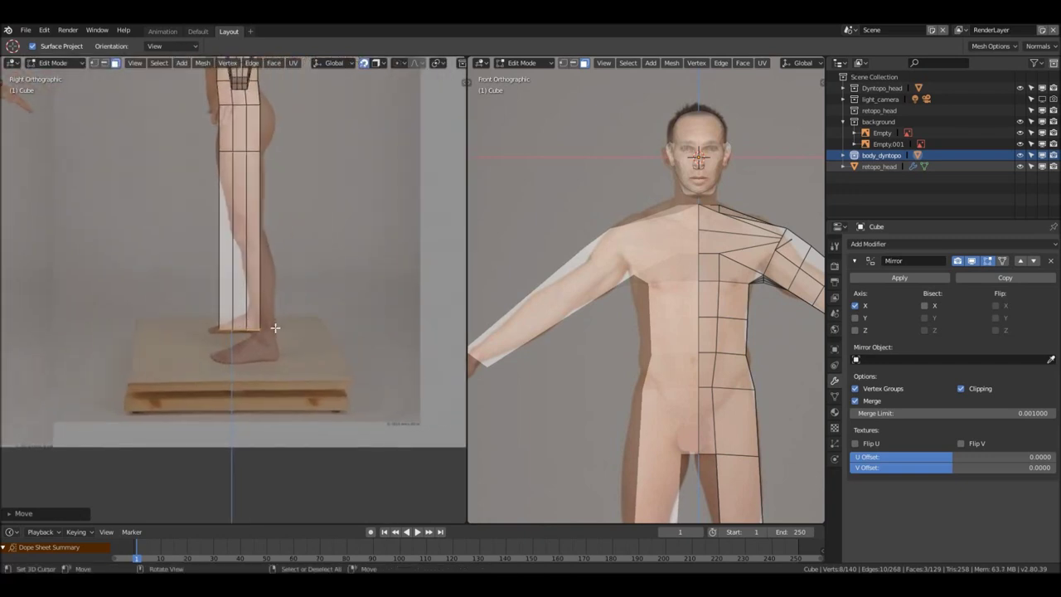
key("g")
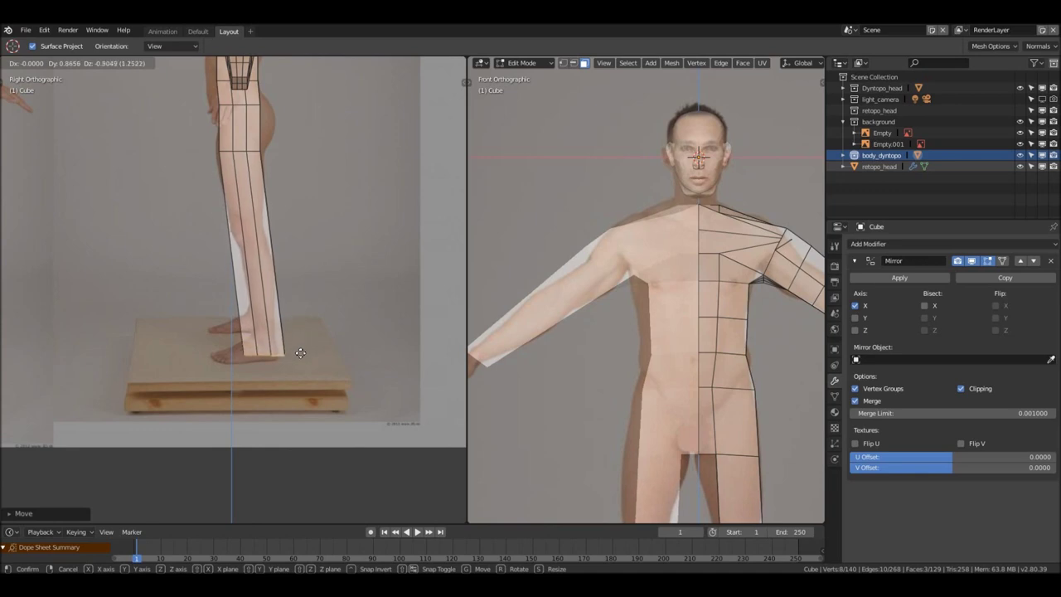
left_click(300, 354)
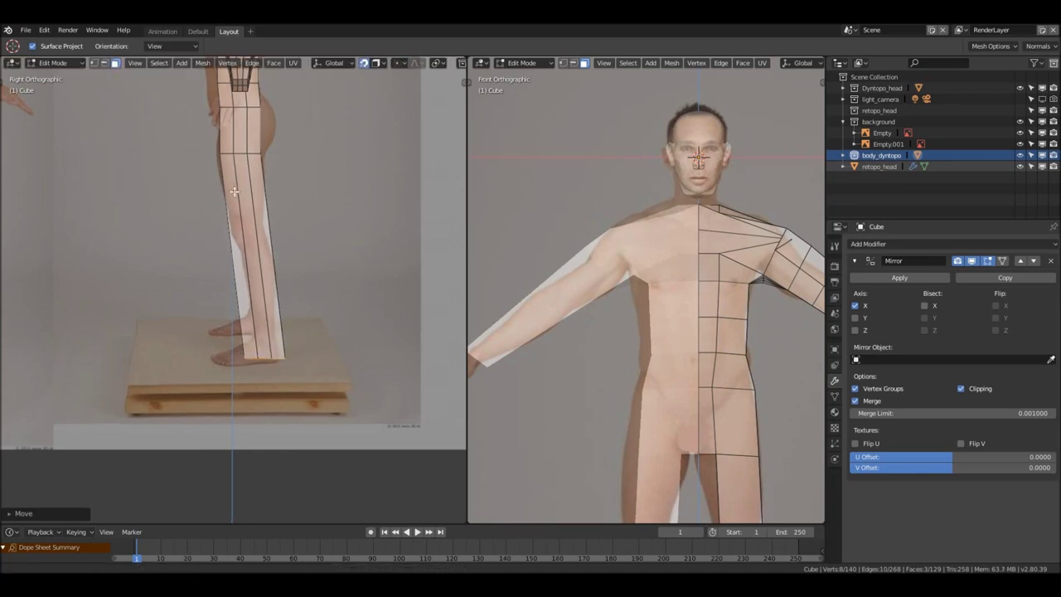
Add two evenly spaced horizontal loop cuts around the pelvis
scroll(251, 165, "up", 2)
middle_click_drag(251, 166, 241, 220, "shift")
key("ctrl+r")
scroll(246, 184, "up", 1)
left_click(246, 184)
left_click(246, 184)
Select the six back faces of the pelvis and move them backward to the buttocks outline in the right view
middle_click_drag(355, 199, 293, 205)
key("3")
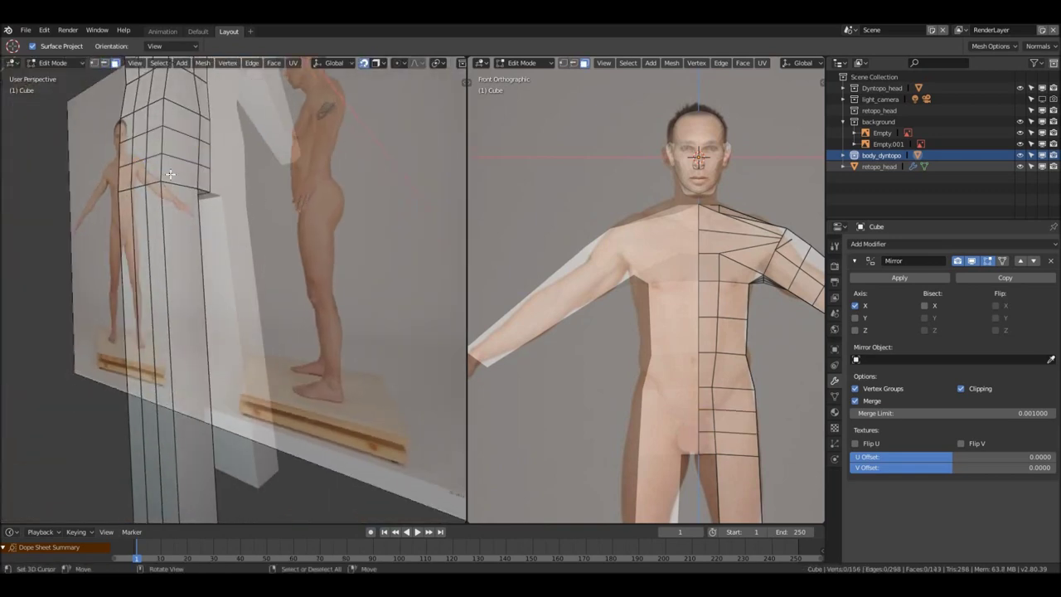
right_click(177, 118)
right_click(174, 173, "ctrl")
right_click(205, 178, "shift")
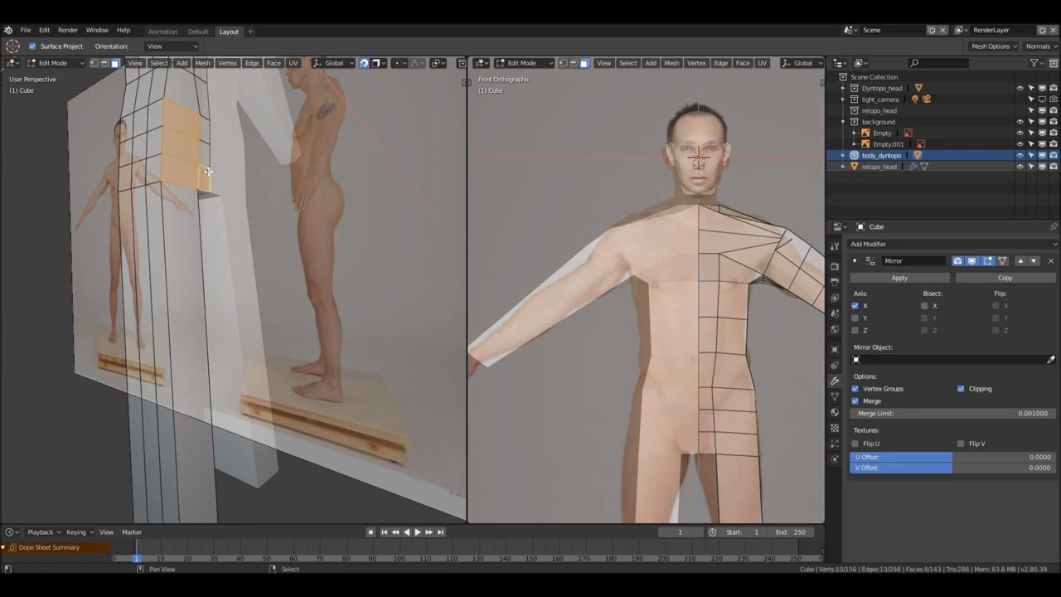
left_click(205, 130, "ctrl")
key("KP_3")
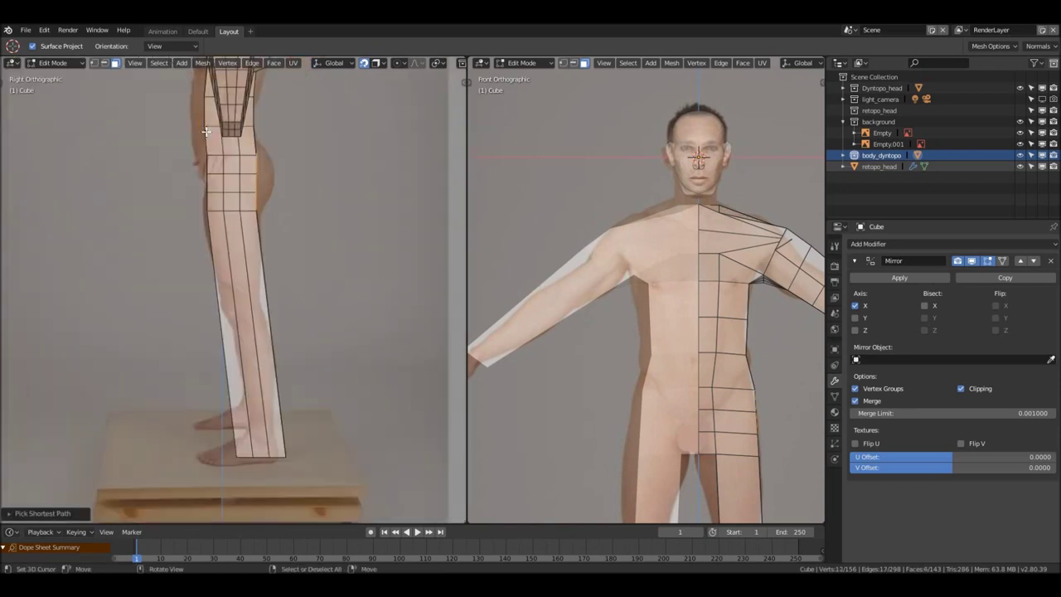
key("g")
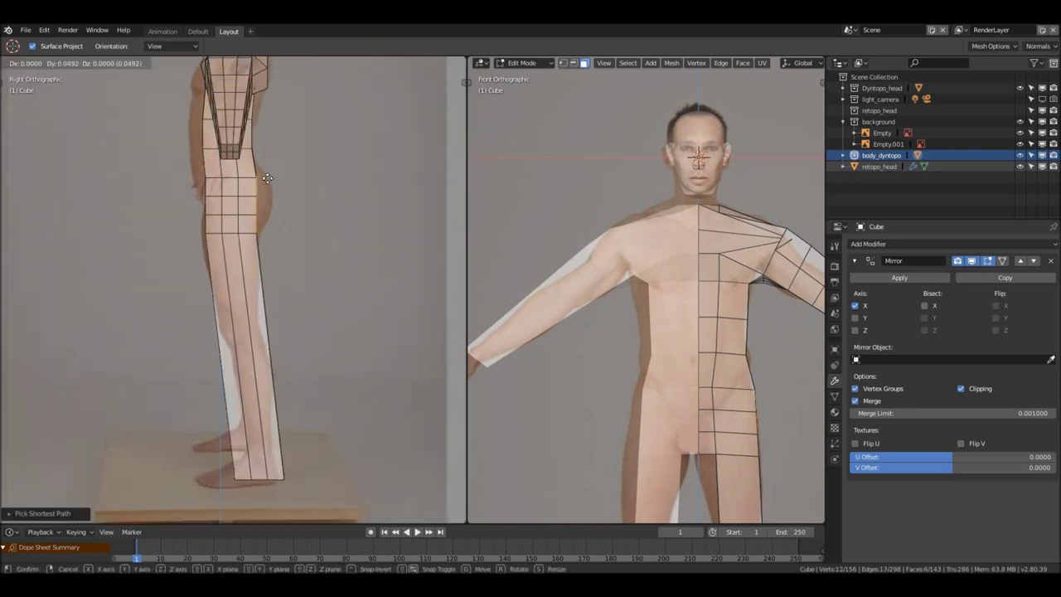
left_click(279, 177)
Add four evenly spaced horizontal loop cuts along the leg
middle_click_drag(274, 248, 286, 205, "shift")
key("ctrl+r")
scroll(269, 240, "up", 3)
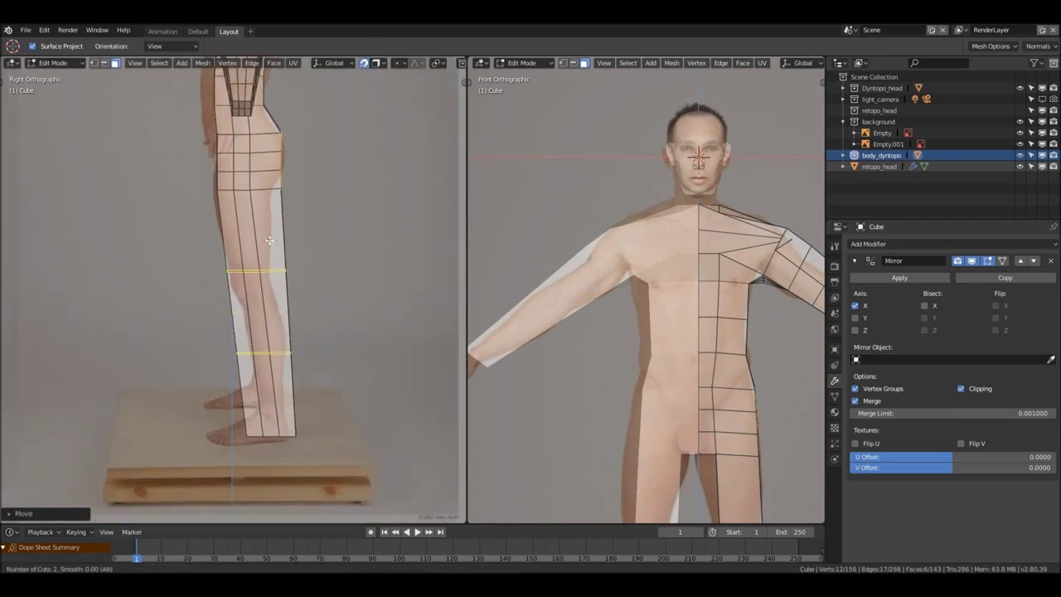
left_click(269, 241)
right_click(270, 240)
Select the four back faces of the leg and, in the right view, move them about 0.31 forward and 0.11 down
middle_click_drag(270, 240, 212, 255)
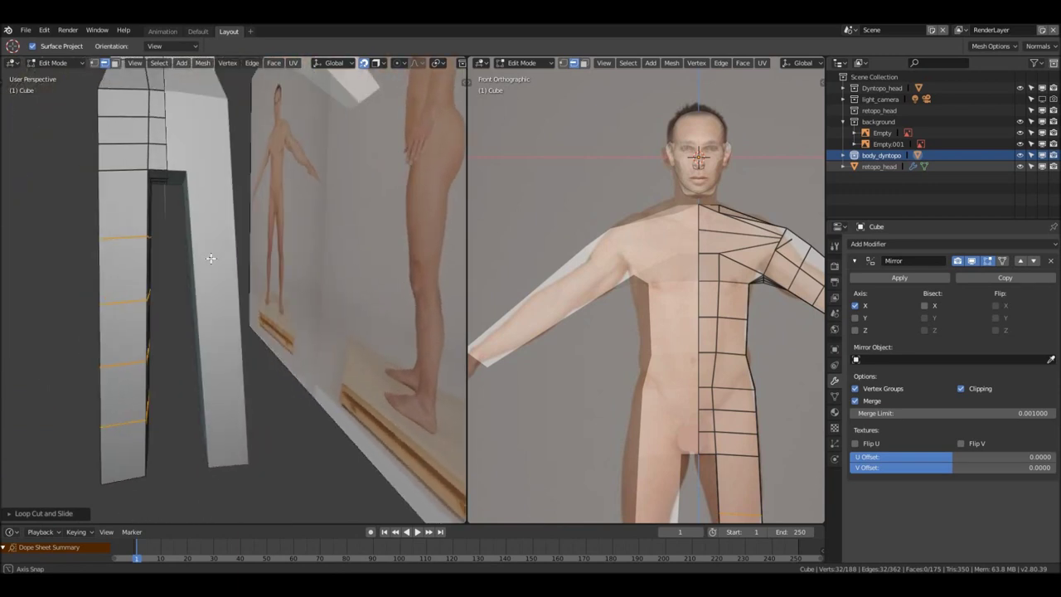
key("3")
left_click(128, 224)
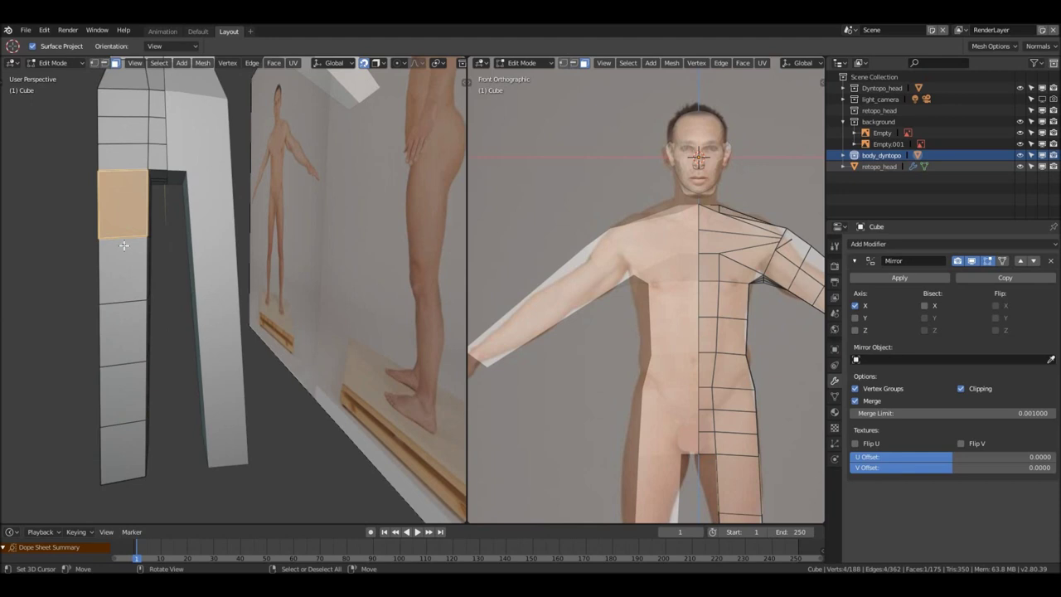
left_click(125, 410, "ctrl")
key("KP_3")
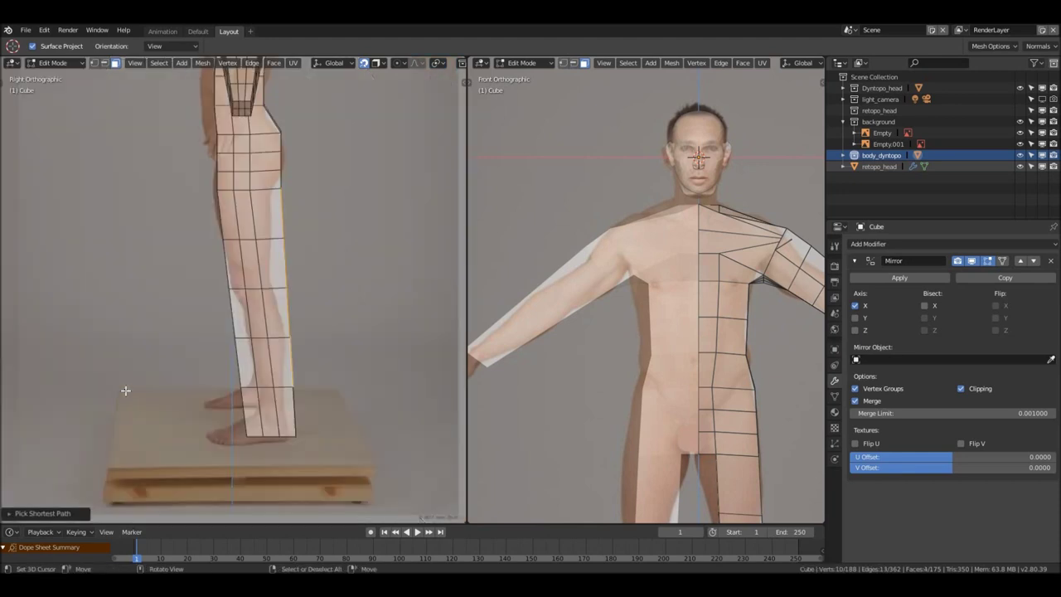
middle_click_drag(200, 354, 187, 350, "shift")
key("g")
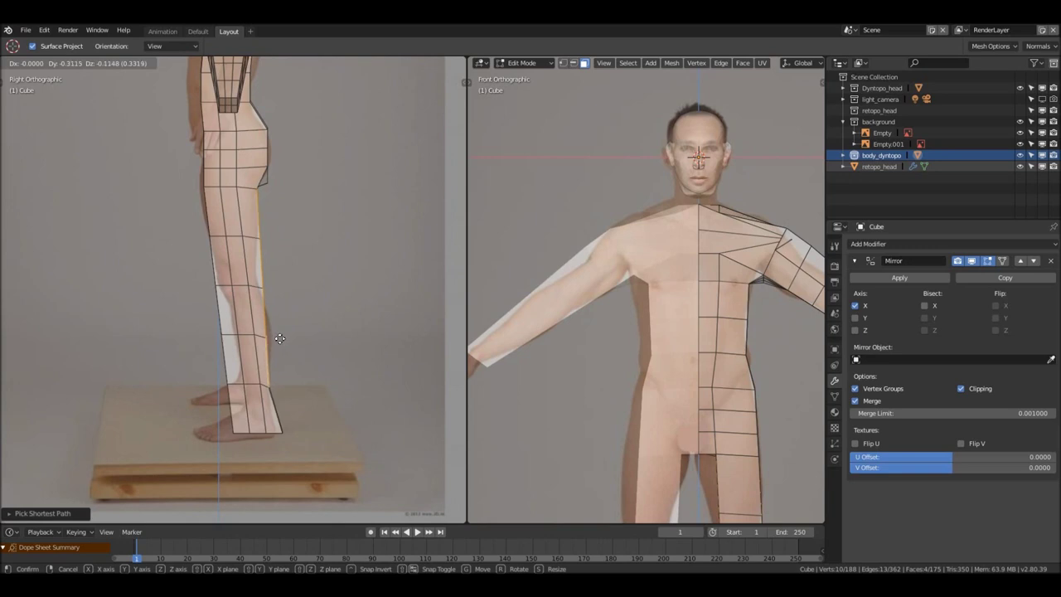
left_click(280, 338)
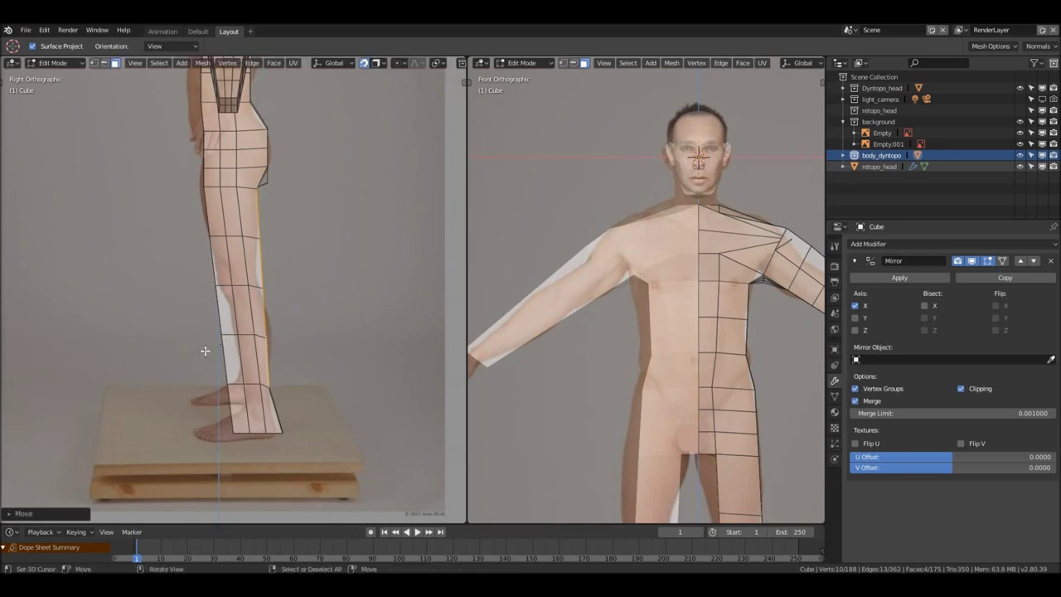
Select the two front faces of the lower leg and move them backward toward the shin outline in the right view
middle_click_drag(205, 350, 319, 323)
right_click(313, 305)
right_click(322, 354, "shift")
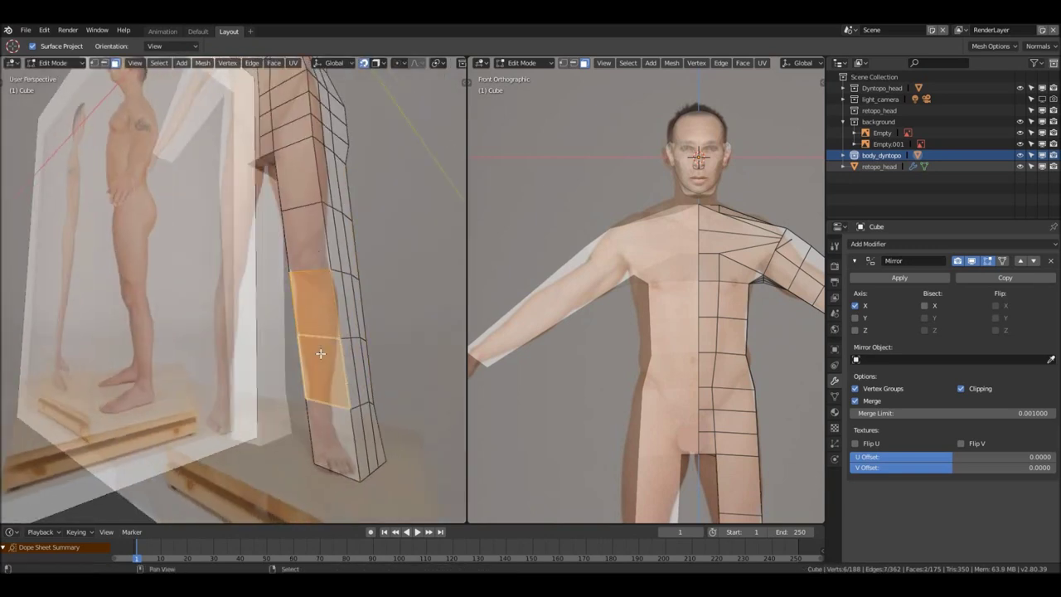
key("KP_3")
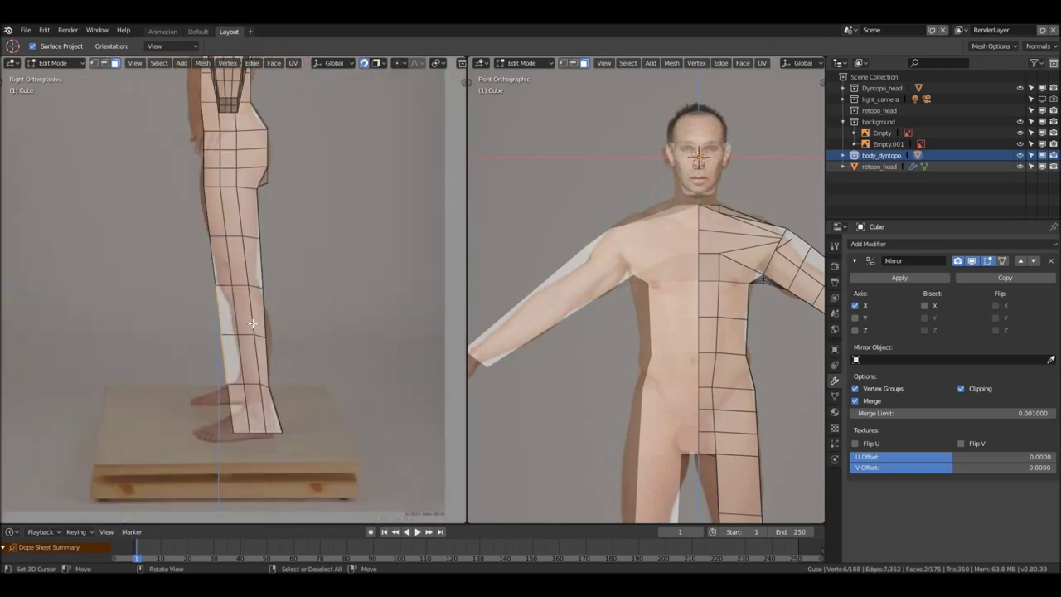
key("g")
left_click(223, 320)
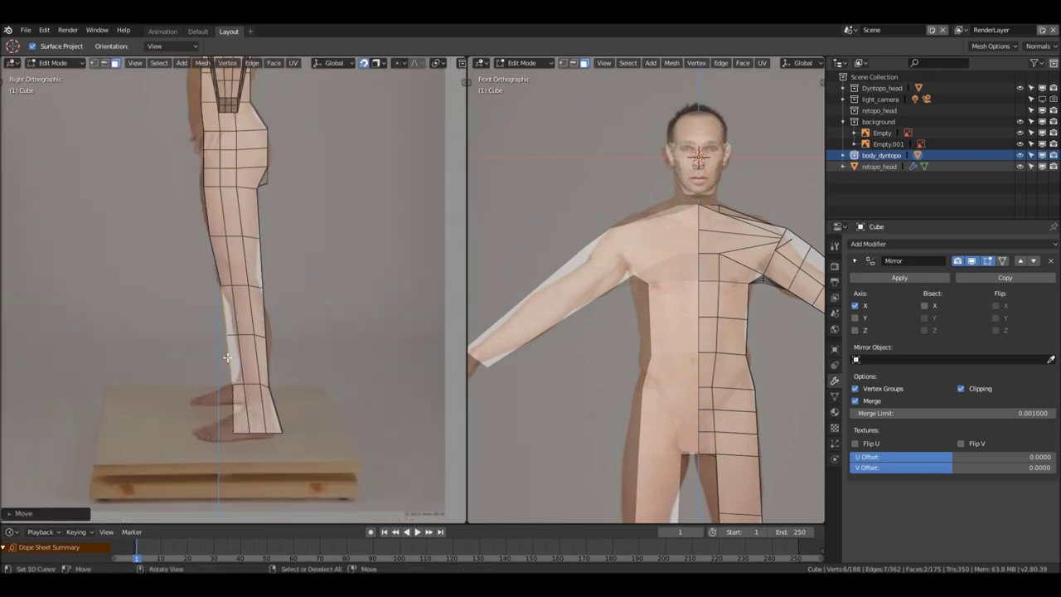
Select only the lower front shin face and move it straight backward to match the shin in the right view
middle_click_drag(228, 358, 333, 345)
left_click(342, 355)
key("KP_3")
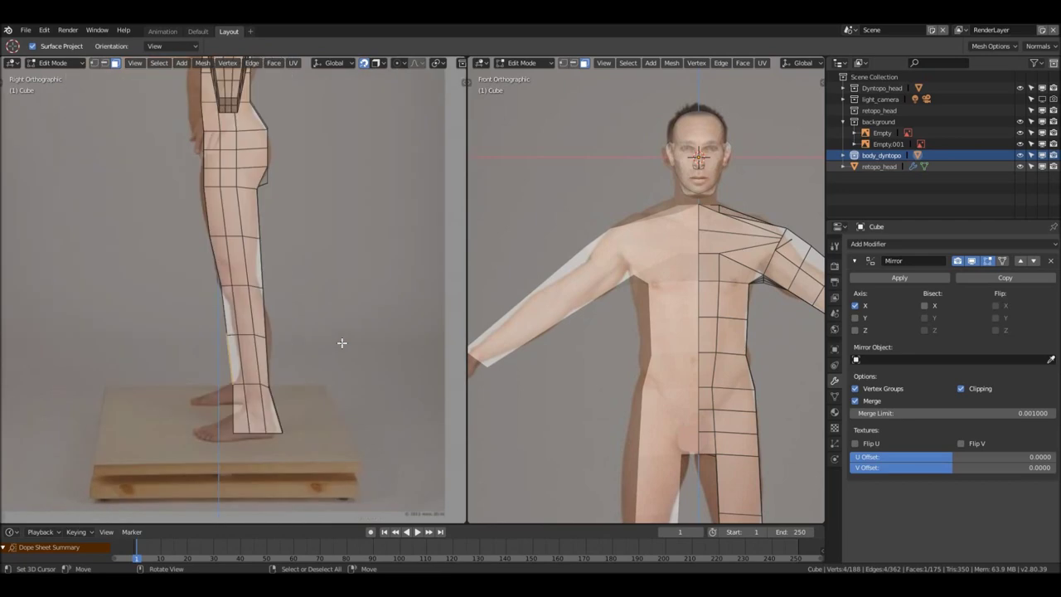
scroll(219, 305, "up", 2)
key("g")
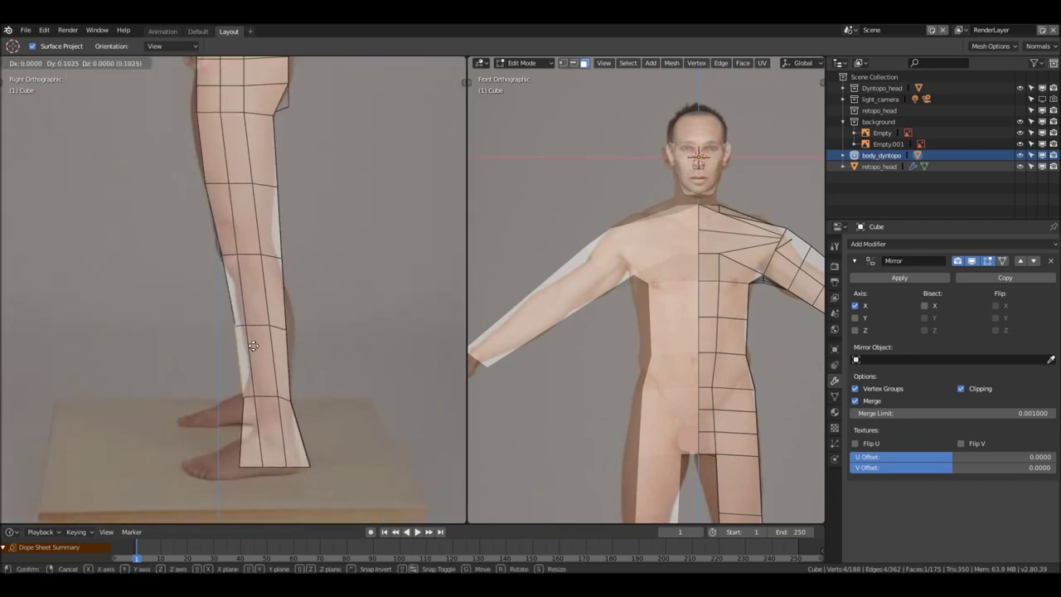
left_click(258, 346)
Select the inner-thigh vertices beside the crotch and move them inward and down in the front view to follow the leg outline
middle_click_drag(254, 364, 290, 354)
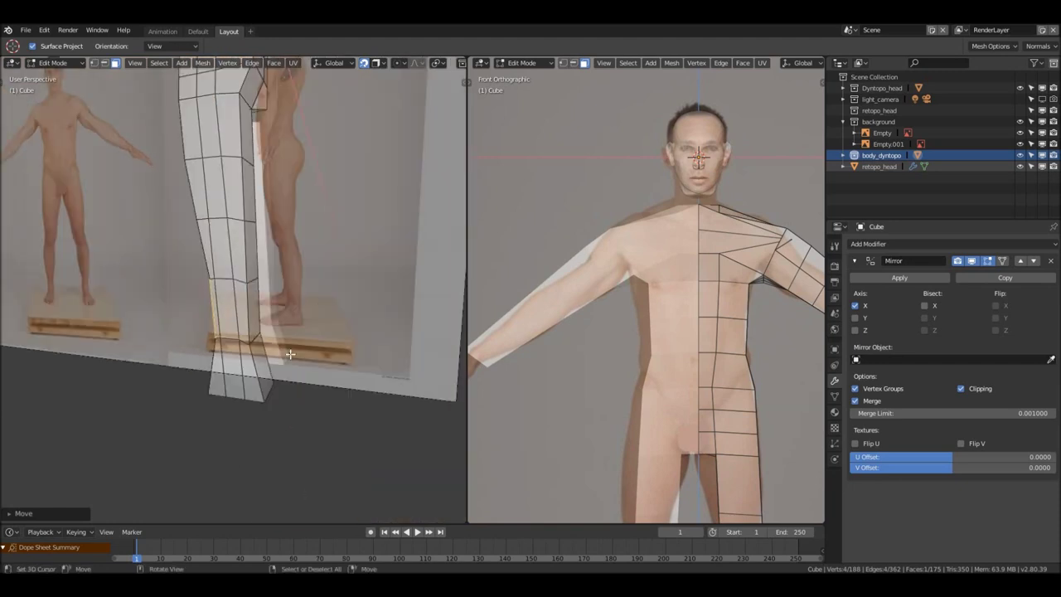
key("KP_1")
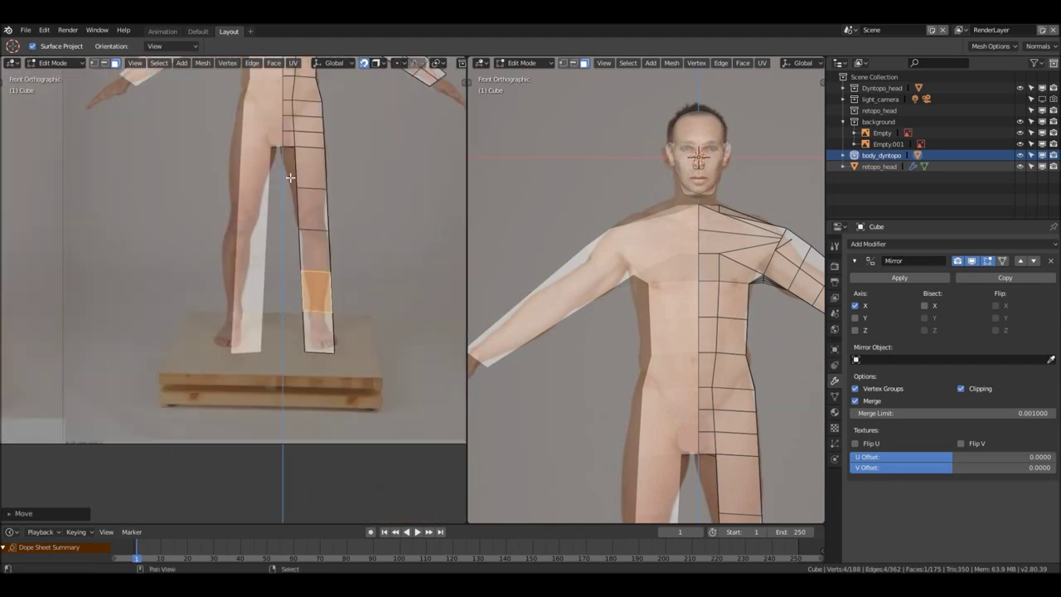
scroll(290, 341, "up", 4)
scroll(266, 241, "up", 1)
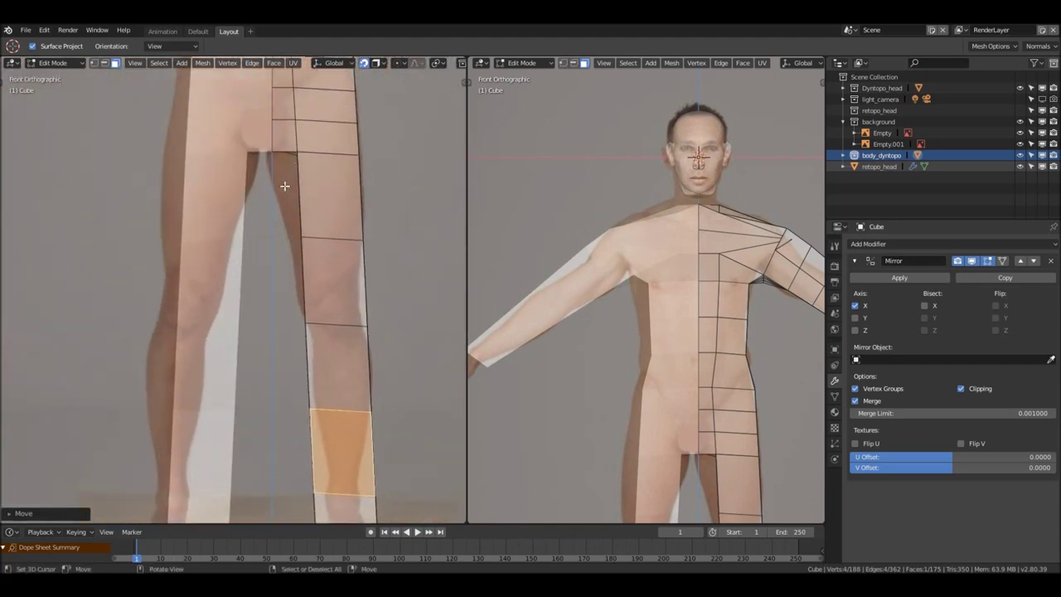
key("1")
right_click(303, 143)
middle_click_drag(292, 182, 302, 144)
right_click(271, 238, "ctrl")
key("KP_3")
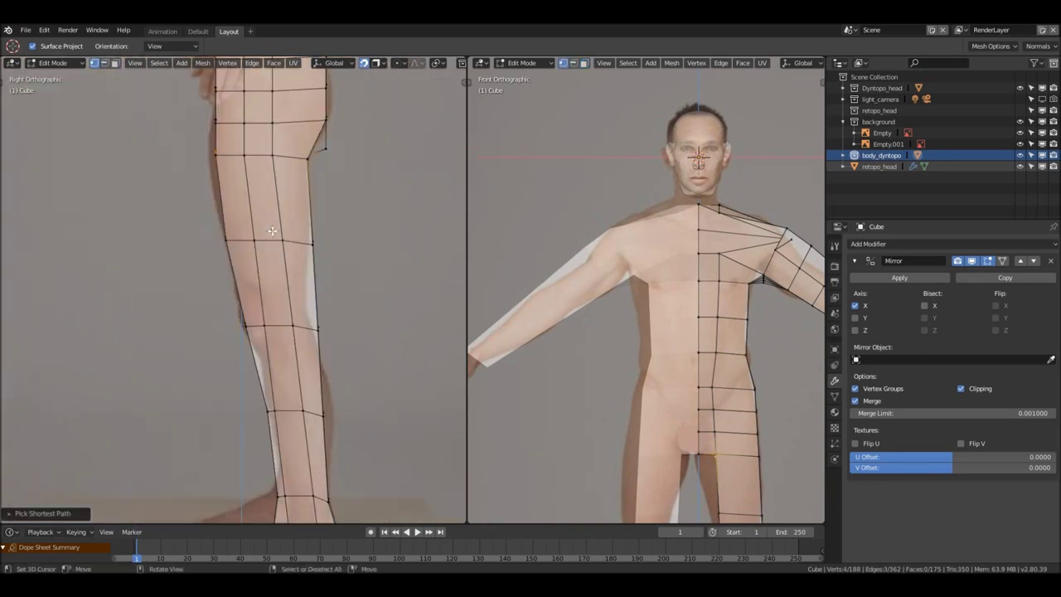
key("KP_1")
scroll(280, 207, "down", 1)
middle_click_drag(285, 200, 287, 207, "shift")
key("g")
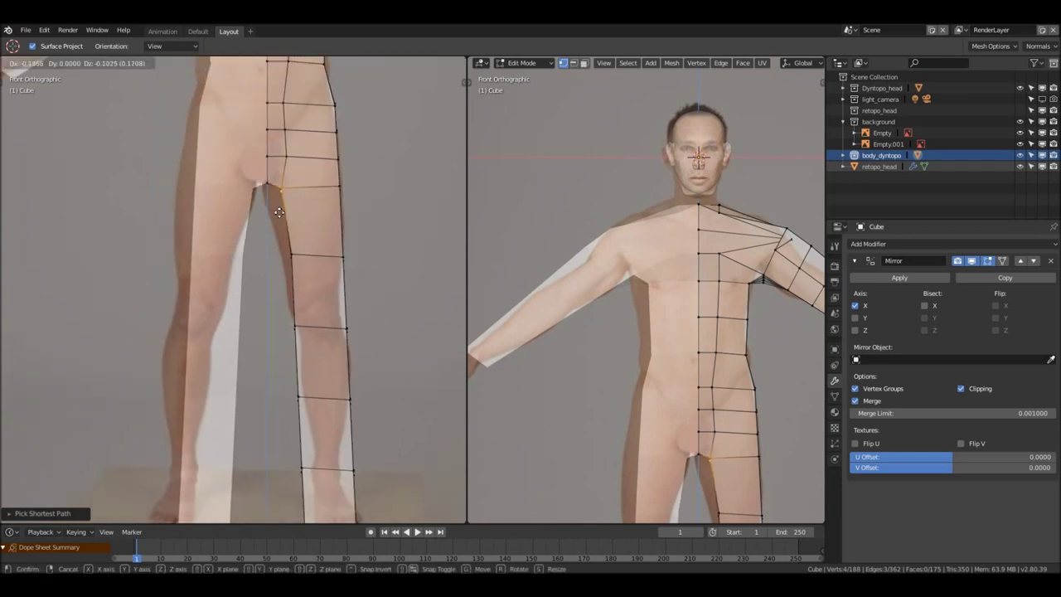
left_click(270, 220)
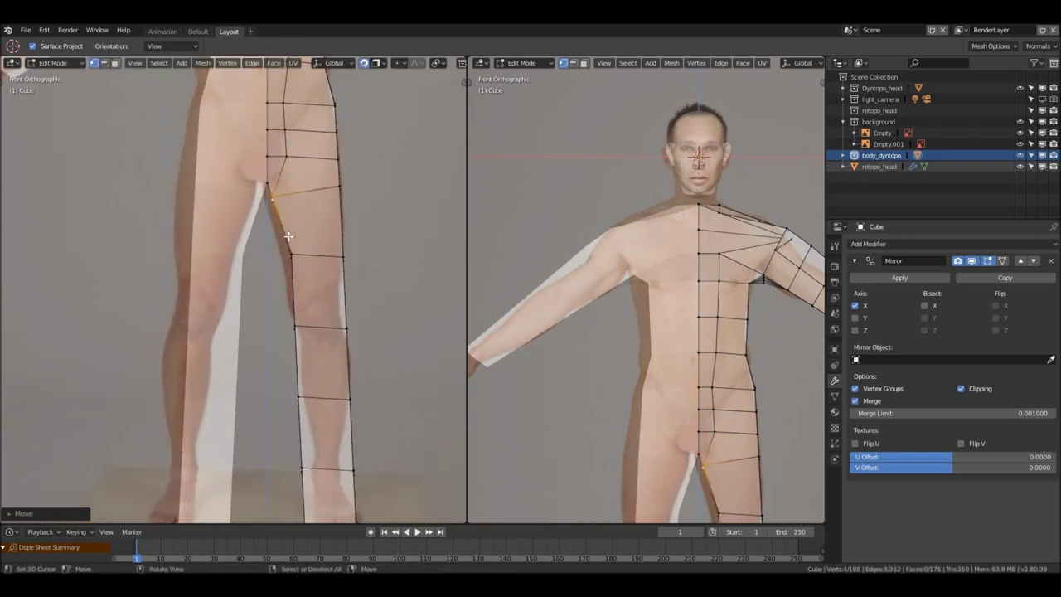
Deselect the whole mesh and switch the viewport shading to wireframe
key("a")
key("alt+a")
key("z")
left_click(195, 238)
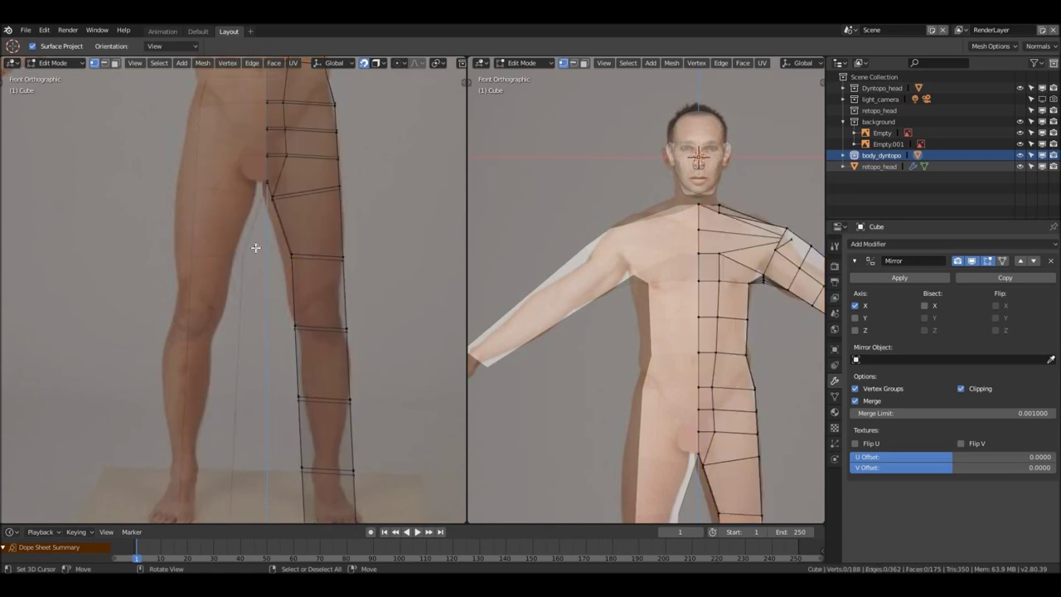
Select the four inner vertices of the mid-thigh loop and move them inward to the thigh outline in the front view
key("a")
key("alt+a")
mouse_move(246, 260)
left_mouse_down("ctrl")
mouse_move(272, 282)
mouse_move(277, 270)
left_mouse_up("ctrl")
key("g")
left_click(284, 255)
Add a horizontal loop cut between the ankle and the sole and scale it down toward the ankle outline in the right view
scroll(284, 259, "down", 3)
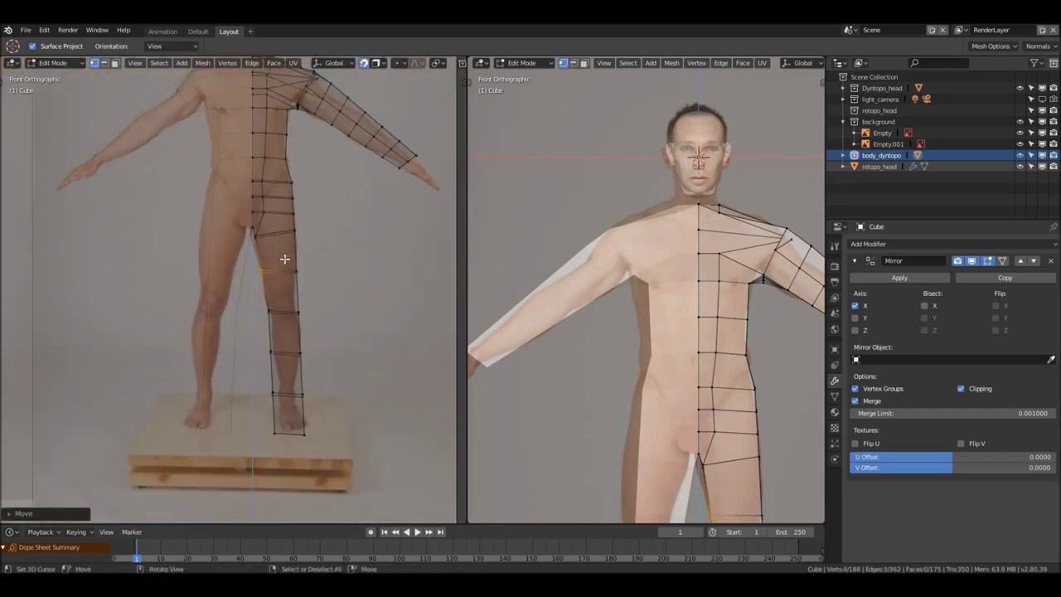
scroll(286, 294, "down", 1, "shift")
key("KP_3")
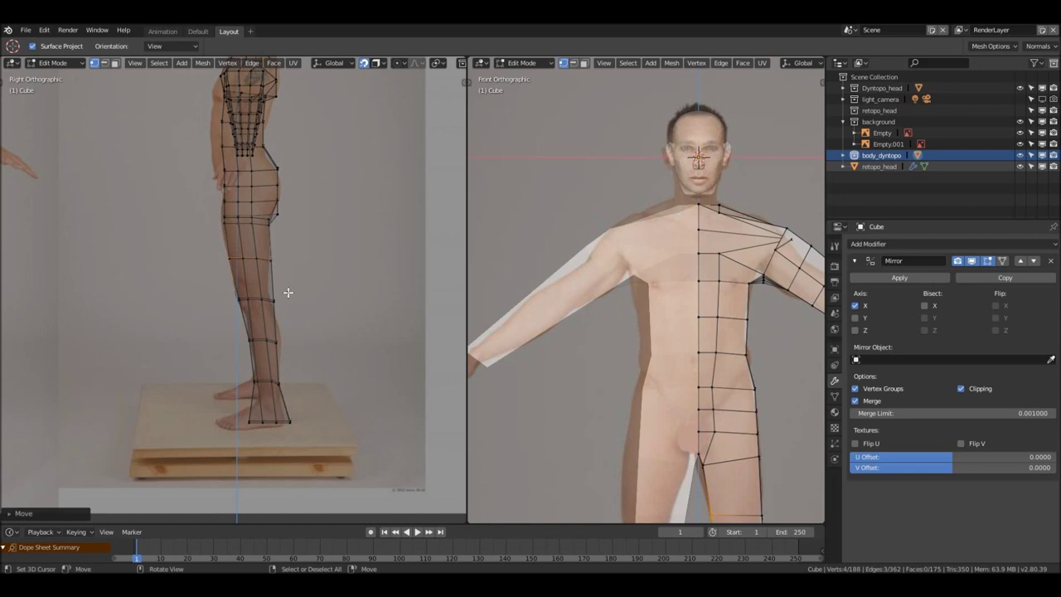
middle_click_drag(247, 353, 256, 320, "shift")
scroll(256, 320, "up", 3)
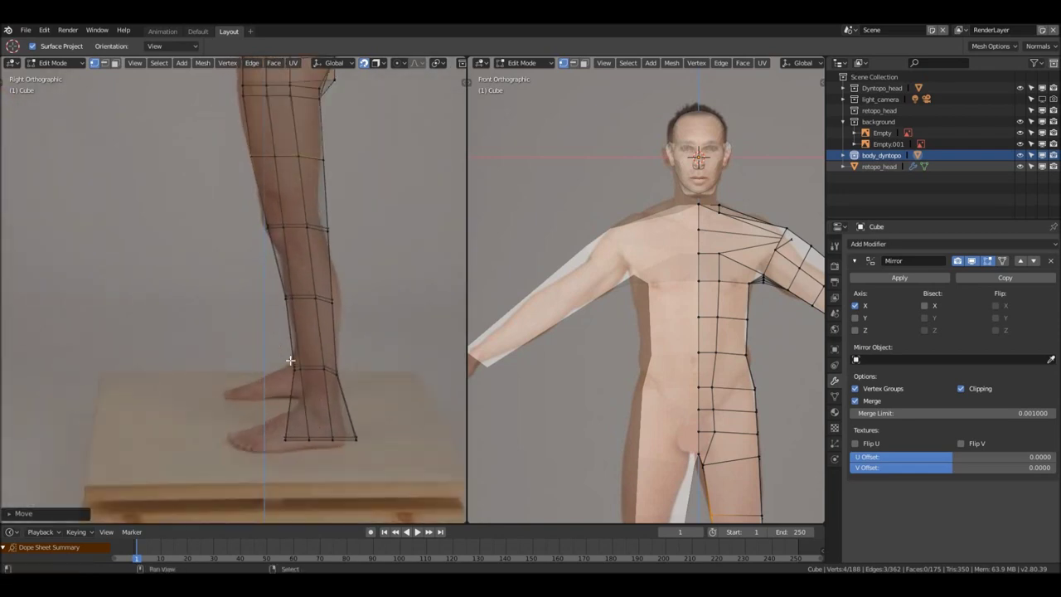
middle_click_drag(291, 360, 285, 335, "shift")
scroll(285, 334, "up", 1)
key("ctrl+r")
left_click(276, 315)
left_click(278, 319)
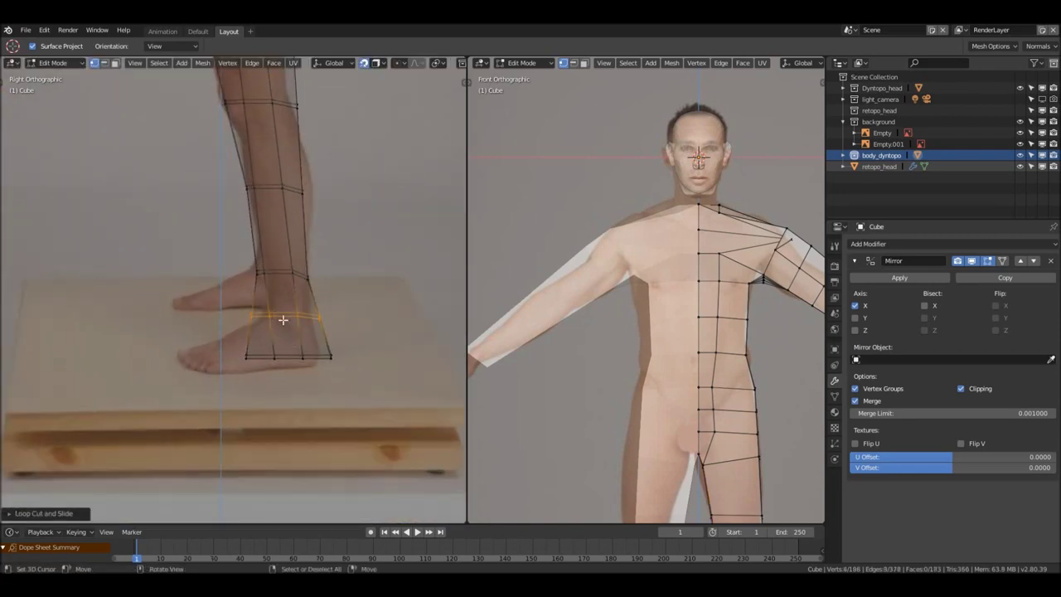
key("s")
left_click(301, 358)
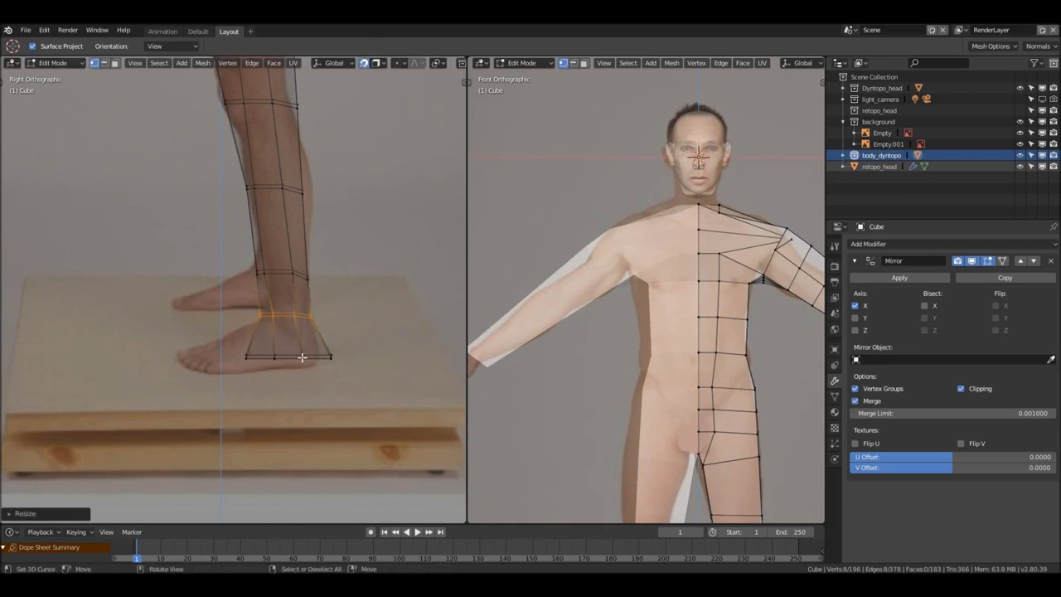
Select the calf loop, scale it up slightly and move it backward to match the calf in the right view
scroll(272, 213, "up", 1)
key("a")
key("alt+a")
left_click(307, 221, "alt")
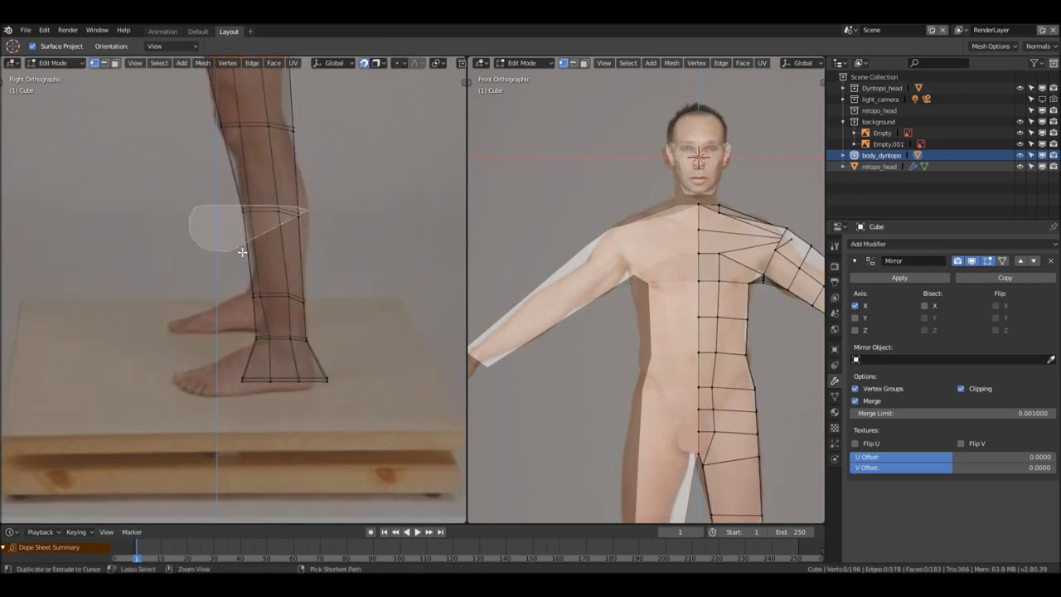
key("s")
left_click(314, 221)
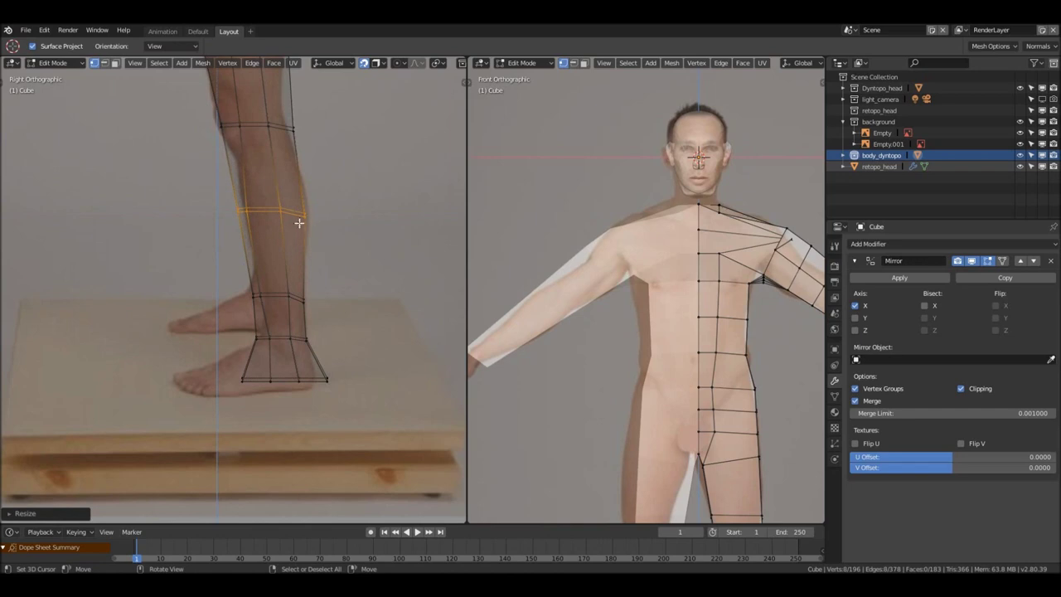
key("g")
left_click(302, 221)
Select the ankle loop in the front view and scale it down to the width of the ankle
middle_click_drag(267, 310, 274, 282, "shift")
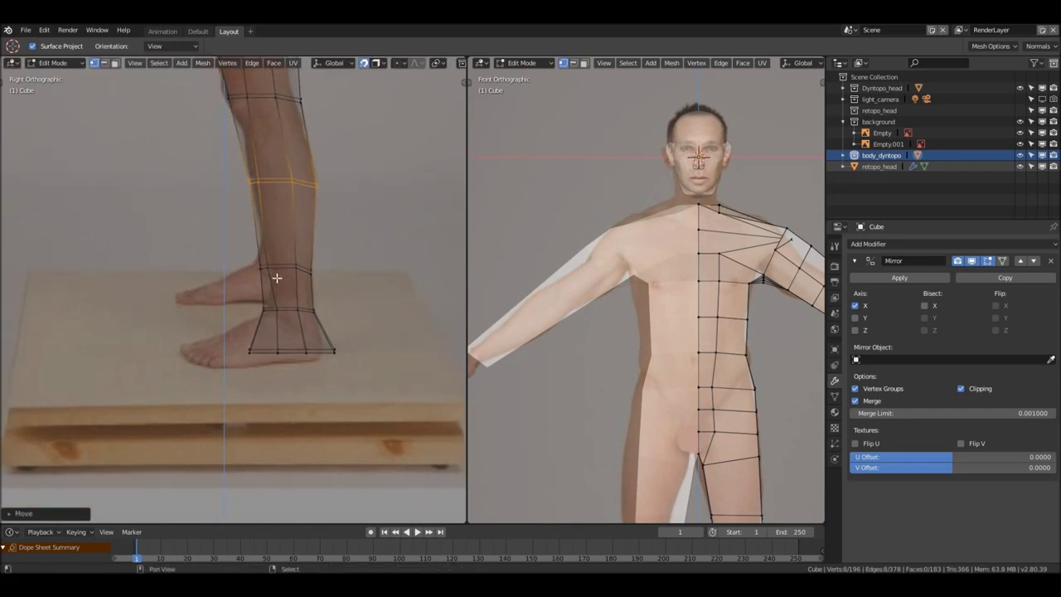
key("KP_1")
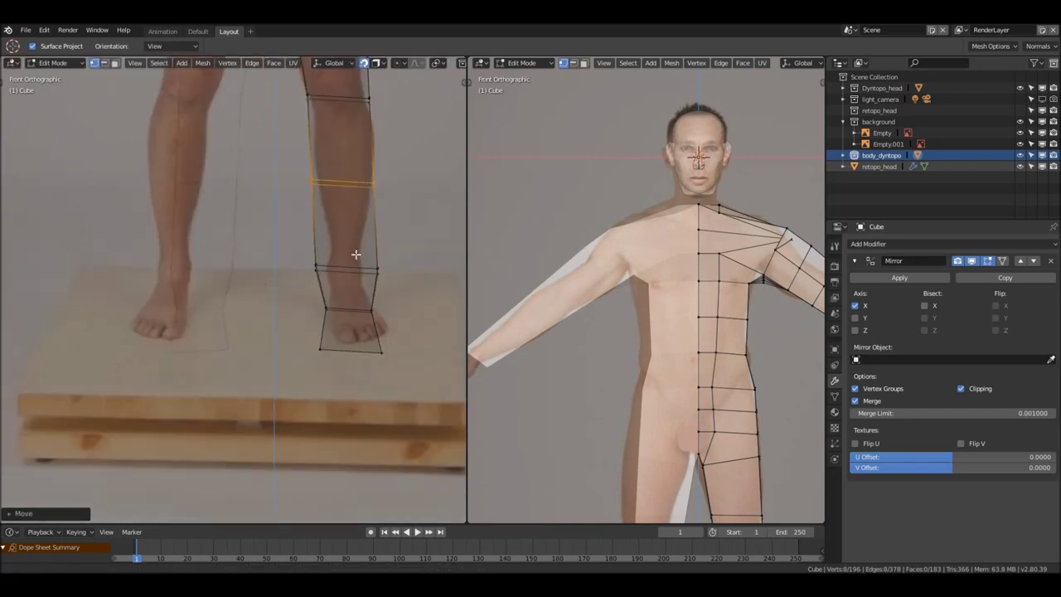
middle_click_drag(360, 256, 353, 280, "shift")
key("a")
key("alt+a")
right_click_drag(326, 268, 378, 299, "ctrl")
left_click_drag(378, 298, 375, 293, "ctrl")
middle_click_drag(345, 289, 324, 272, "shift")
key("s")
left_click(348, 293)
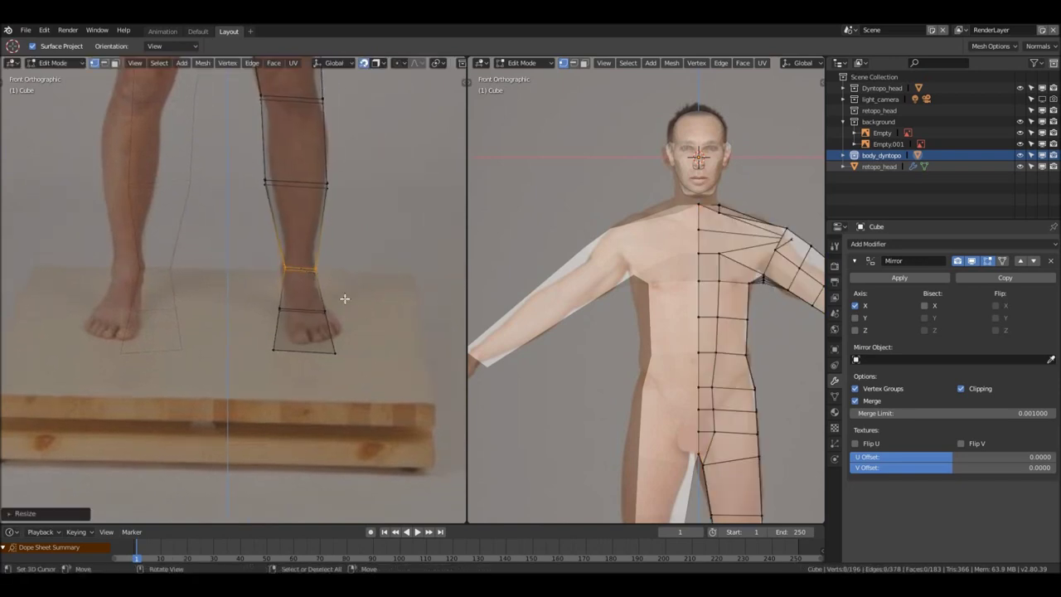
Add one horizontal loop cut across the upper thigh and another just above the knee
scroll(320, 310, "down", 3)
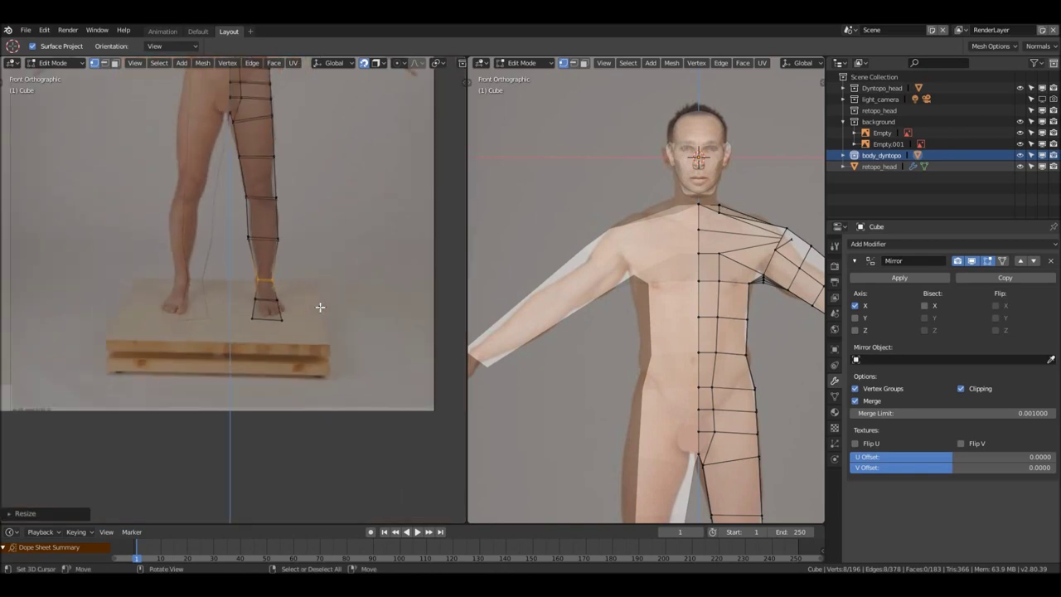
scroll(261, 189, "up", 6)
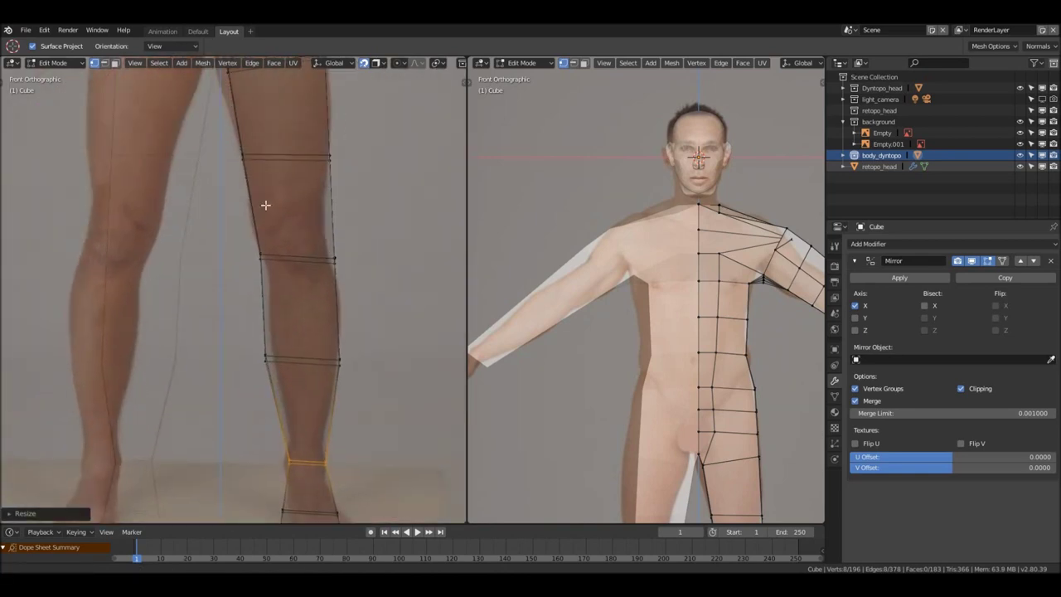
middle_click_drag(265, 205, 244, 319, "shift")
key("ctrl+r")
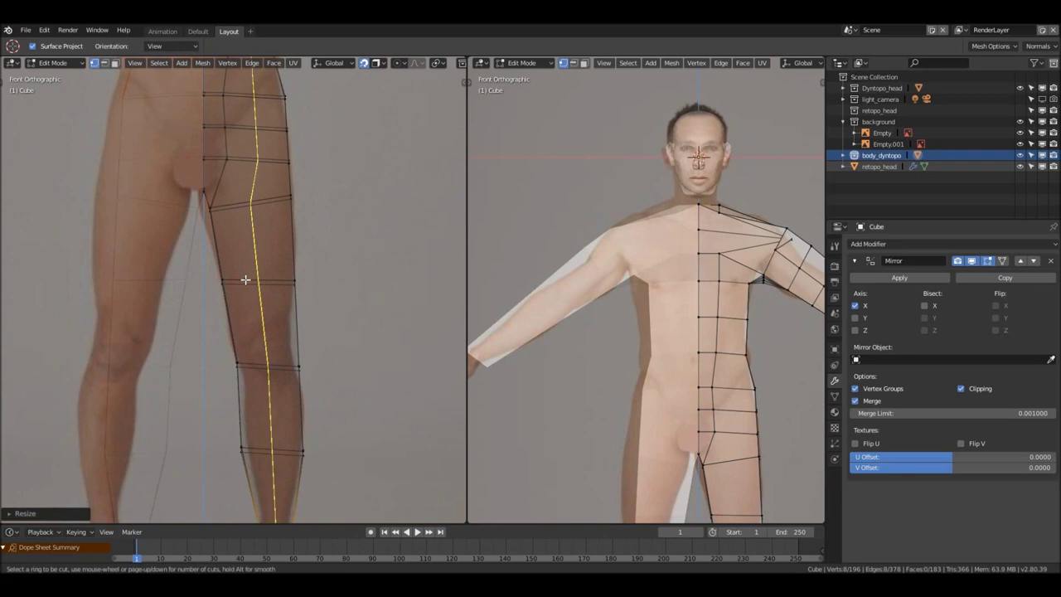
left_click(285, 265)
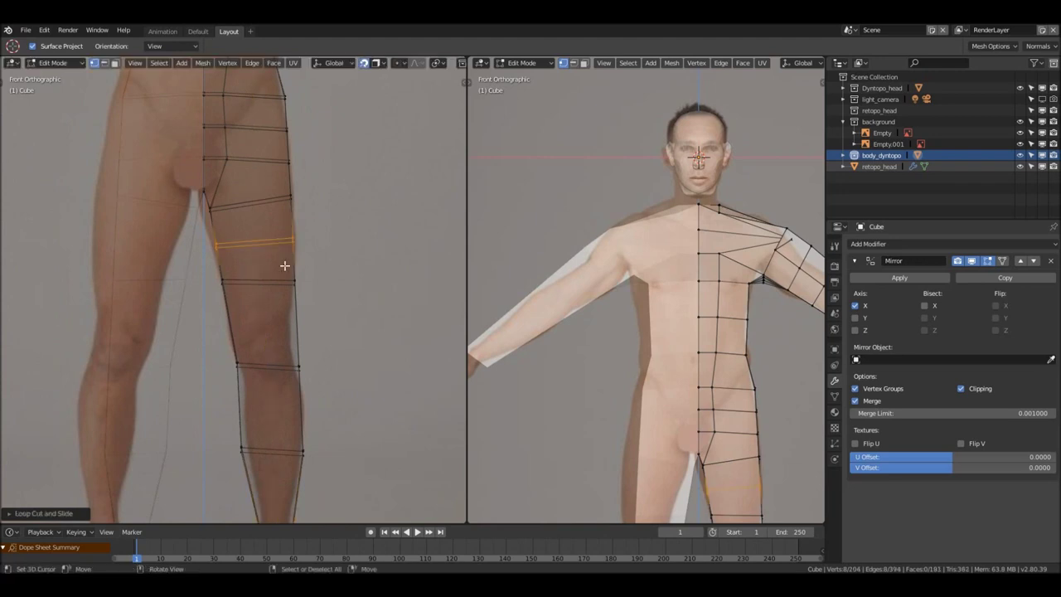
key("ctrl+r")
left_click(273, 312)
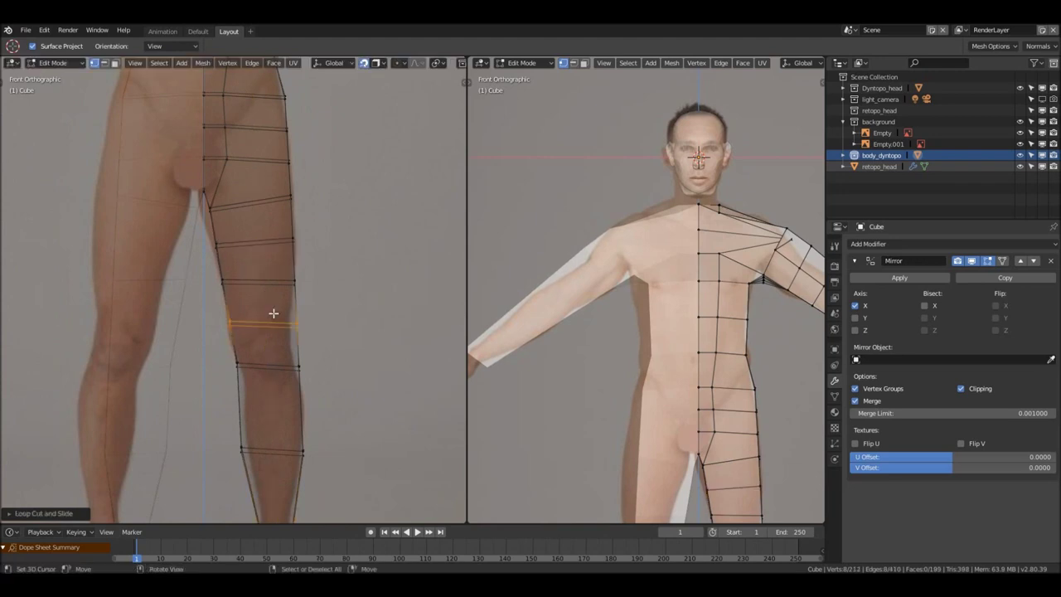
scroll(265, 306, "down", 6)
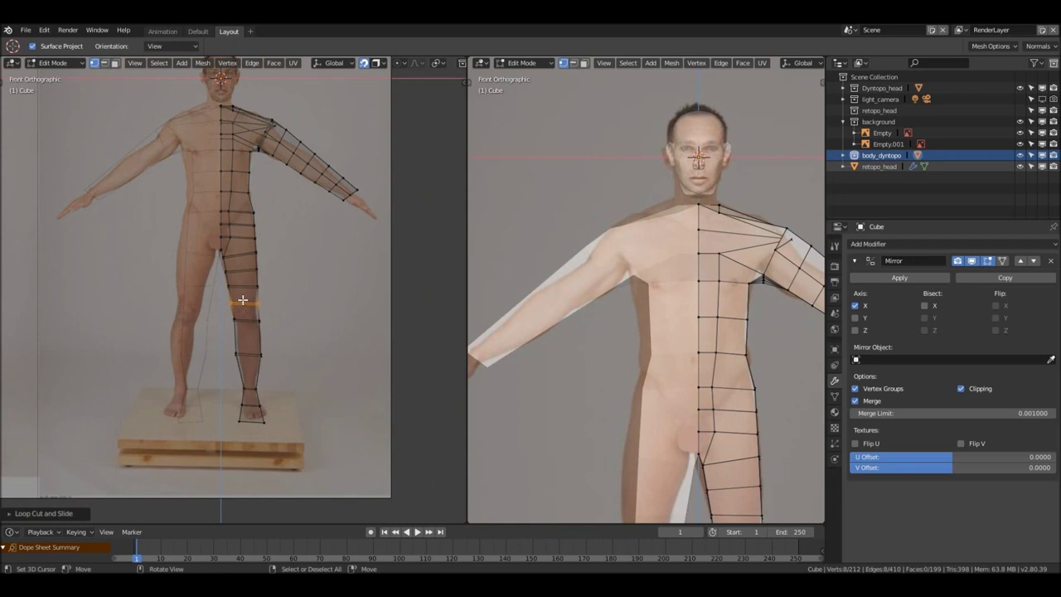
key("KP_3")
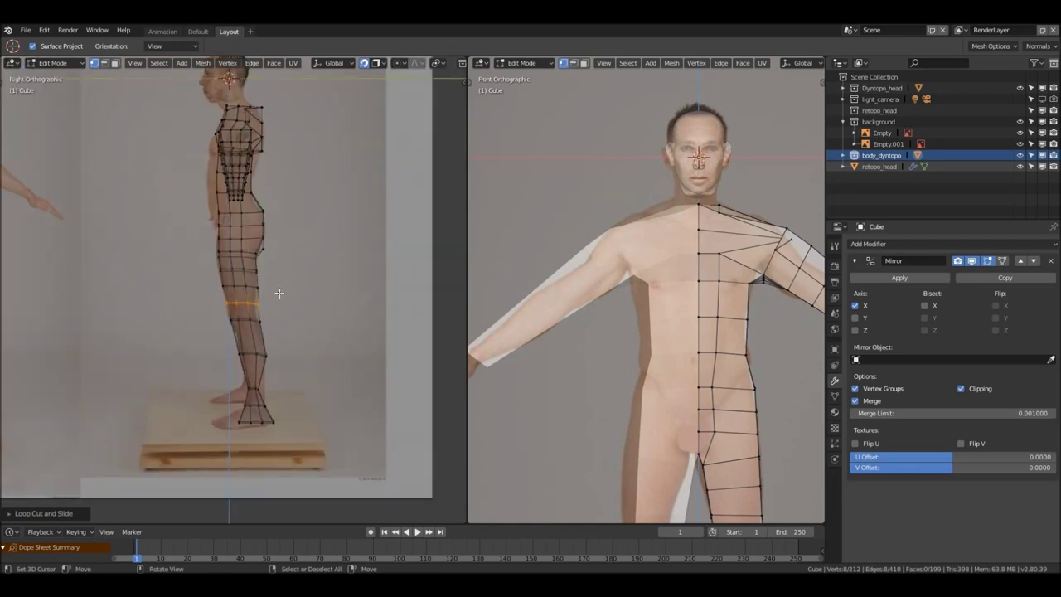
scroll(237, 348, "up", 6)
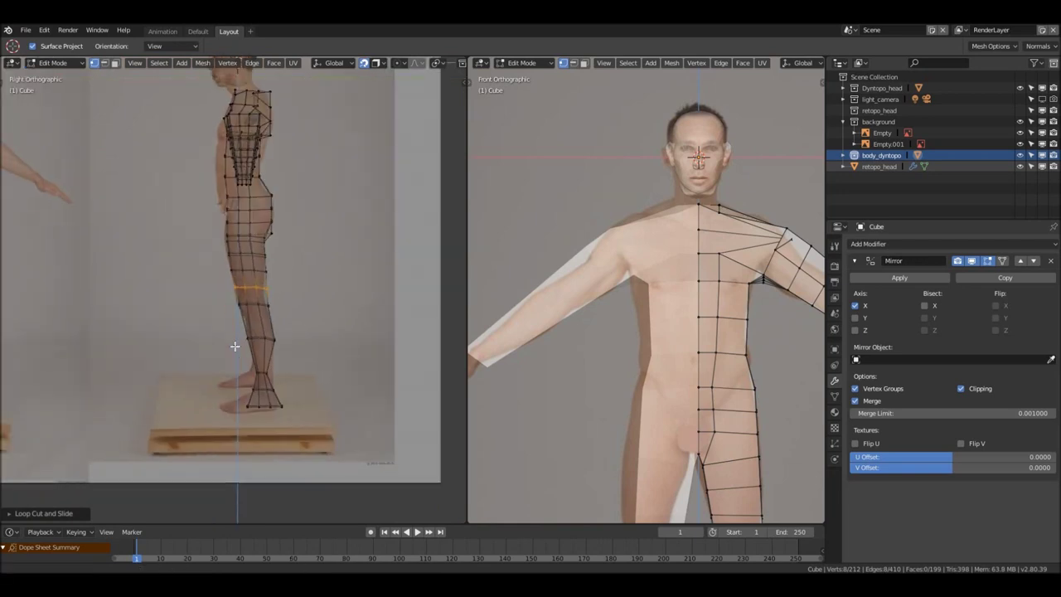
Select the sole loop in the front view and scale it narrower along X toward the foot's width
scroll(316, 359, "down", 3)
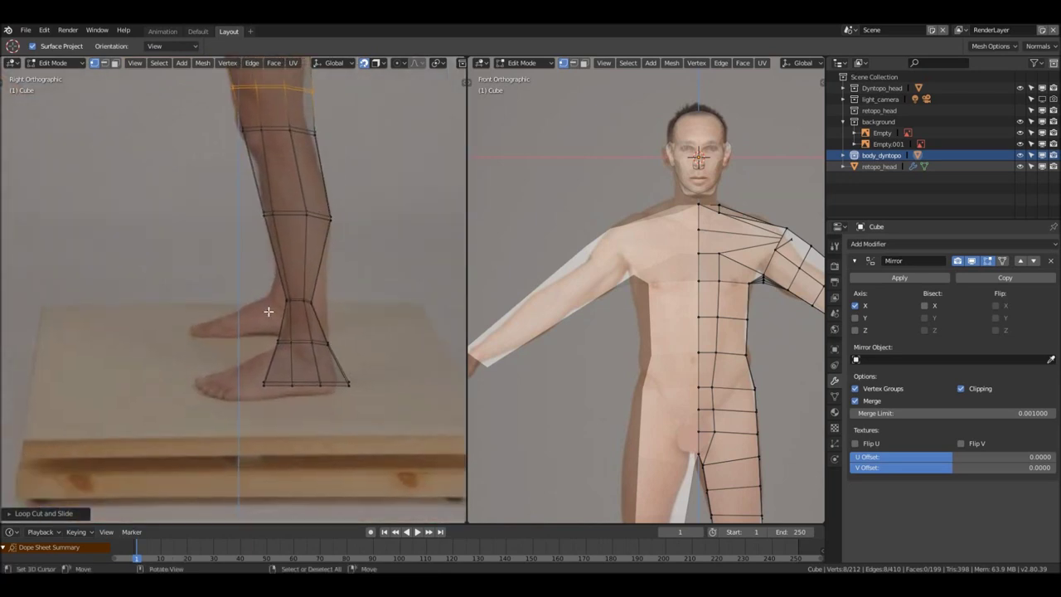
key("KP_1")
scroll(288, 314, "down", 1)
scroll(286, 332, "up", 1)
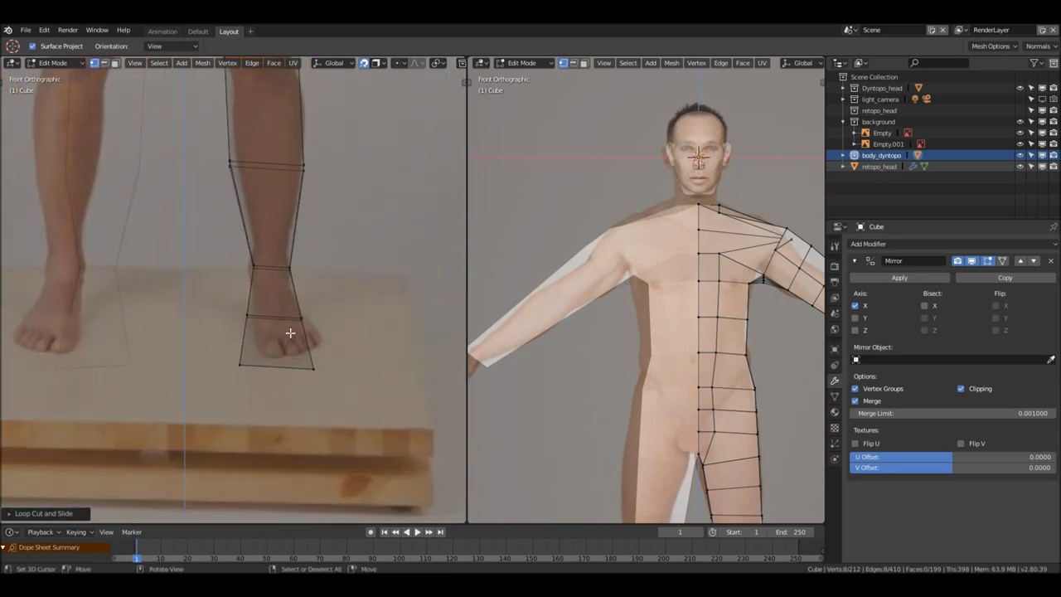
key("a")
key("alt+a")
mouse_move(339, 363)
right_mouse_down("ctrl")
mouse_move(175, 380)
mouse_move(390, 372)
mouse_move(373, 369)
right_mouse_up("ctrl")
key("s")
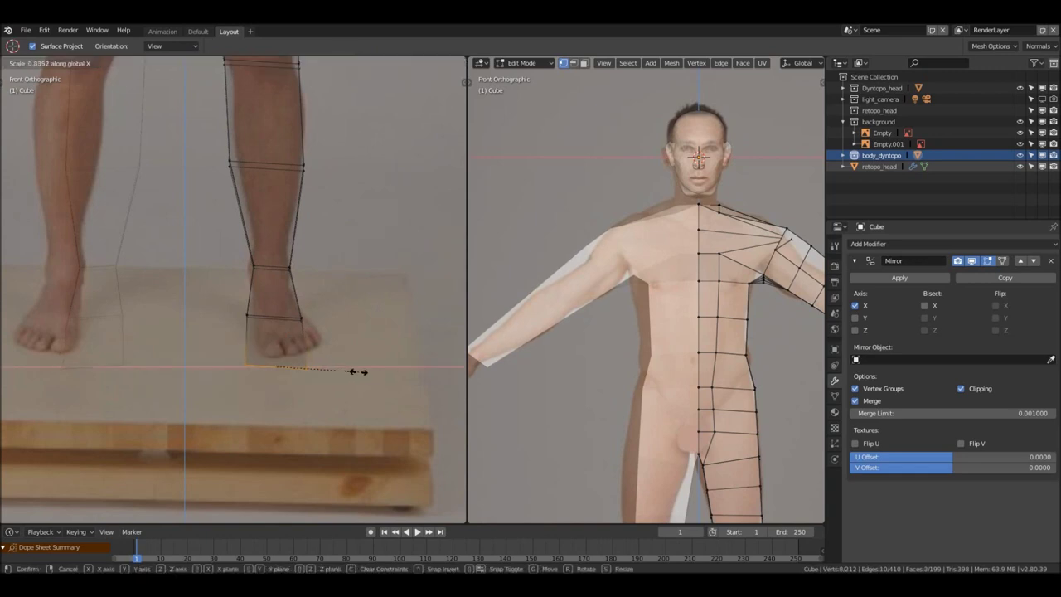
left_click(354, 370)
Add the loop just above the sole to the selection and scale both loops narrower along X
key("e")
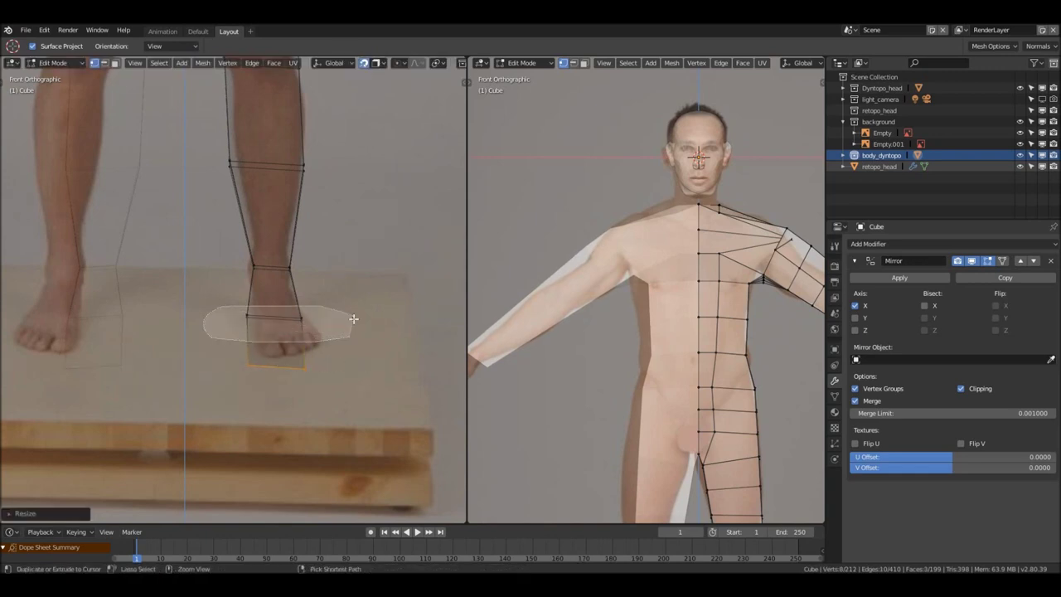
left_click(376, 337)
key("s")
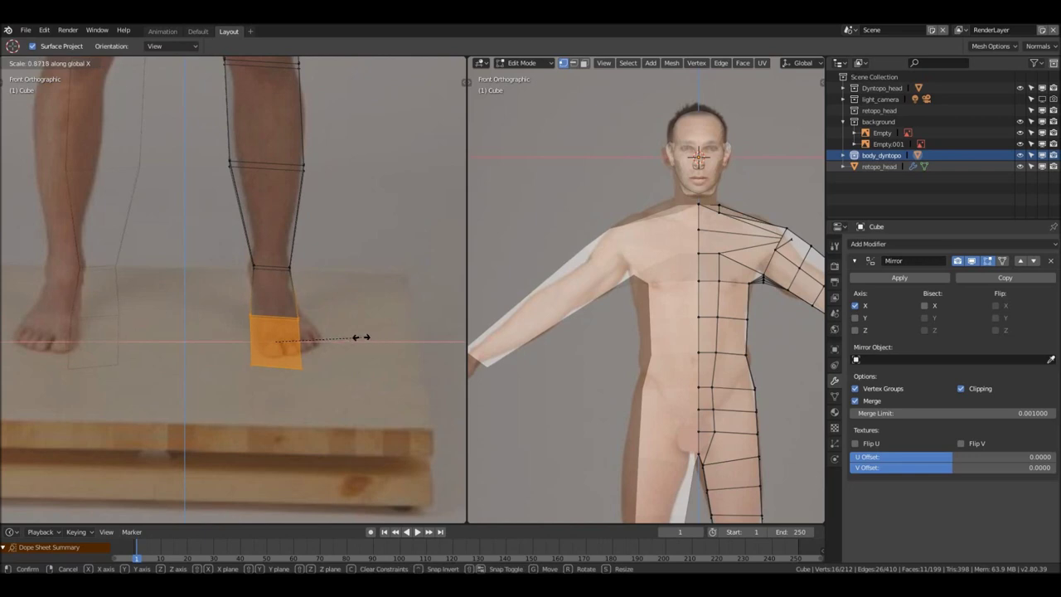
left_click(356, 337)
Switch the viewport to solid shading and select the lower front face of the foot block in face mode
key("KP_3")
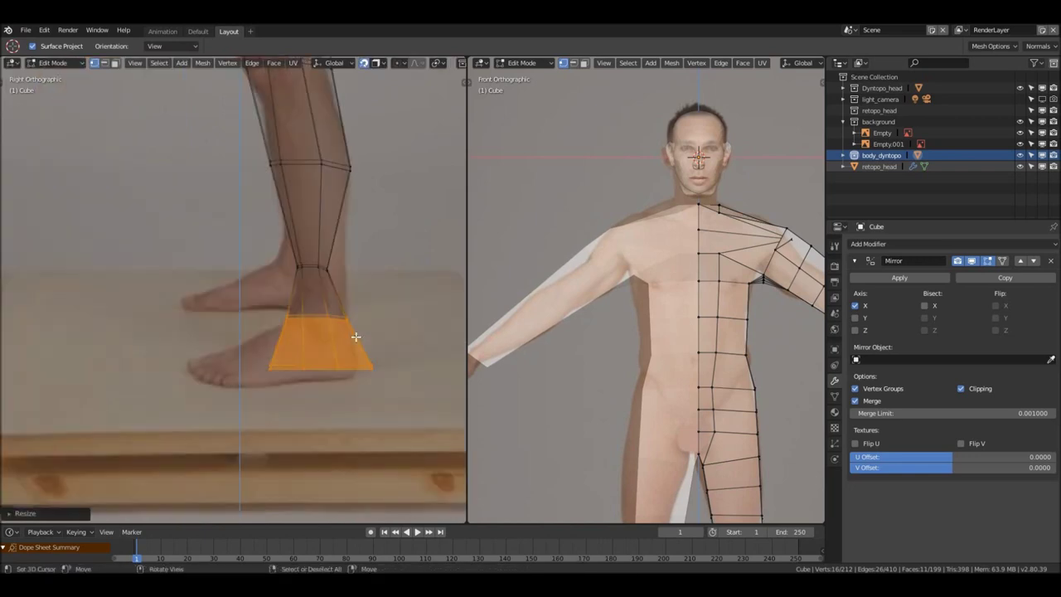
key("z")
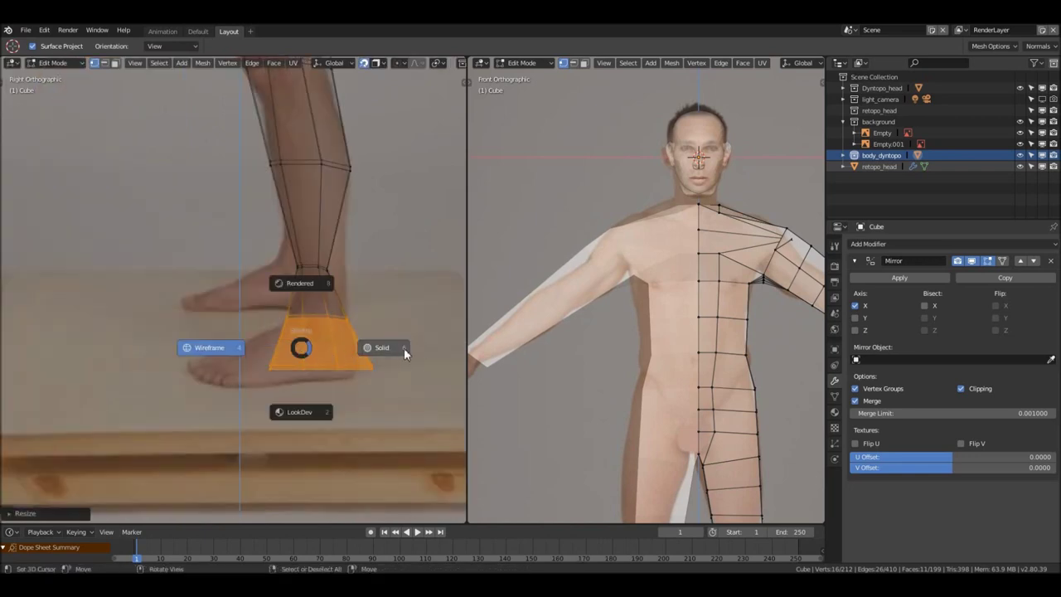
left_click(387, 348)
mouse_move(276, 341)
middle_mouse_down()
mouse_move(340, 346)
mouse_move(329, 346)
middle_mouse_up()
left_click(288, 329)
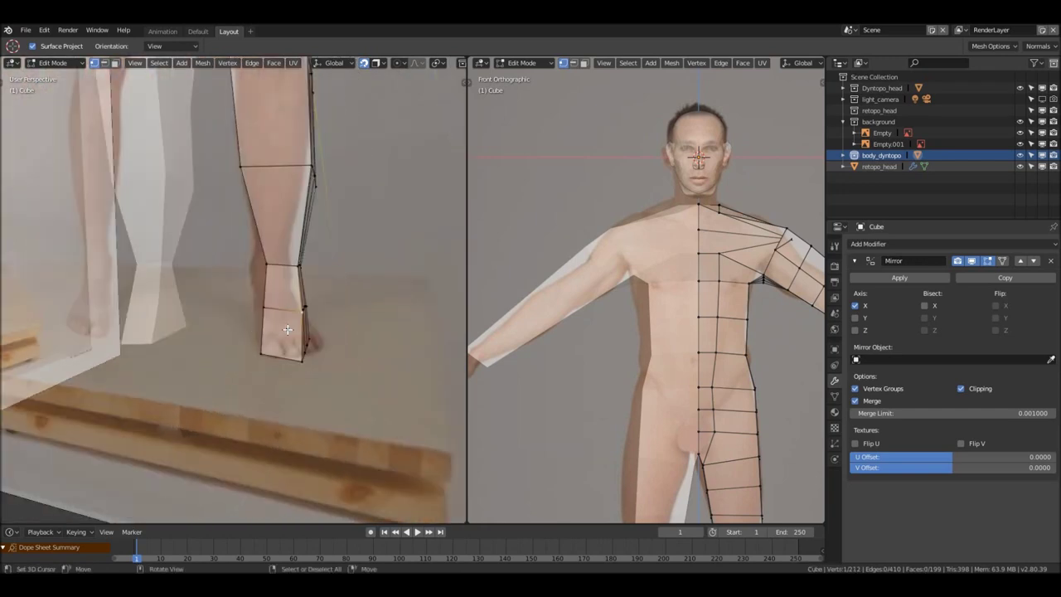
key("3")
left_click(282, 316)
right_click(283, 335, "shift")
key("KP_3")
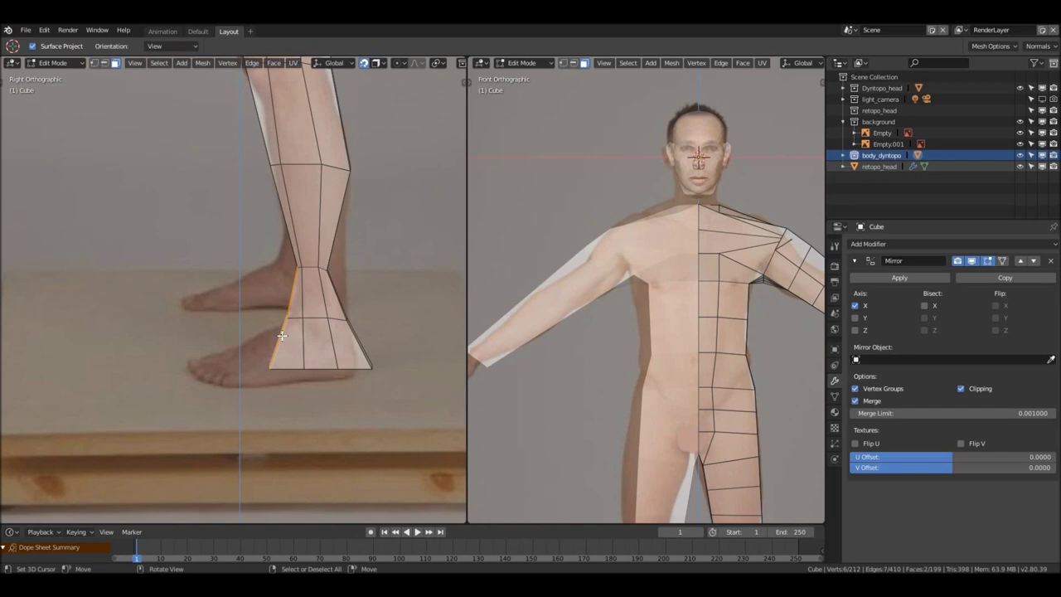
scroll(282, 335, "down", 3)
scroll(277, 341, "up", 2)
middle_click_drag(302, 334, 310, 329)
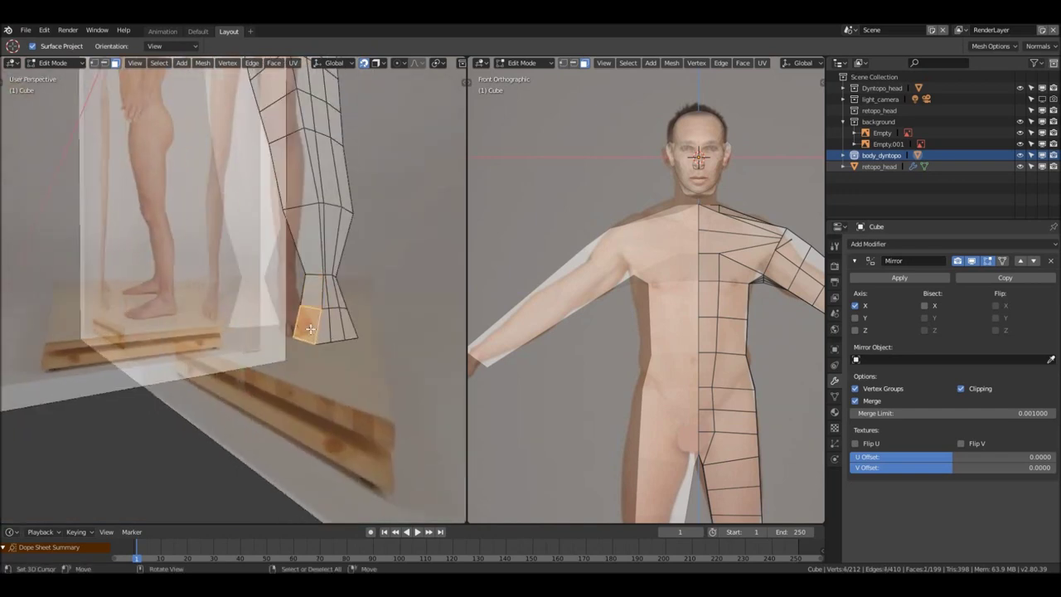
key("2")
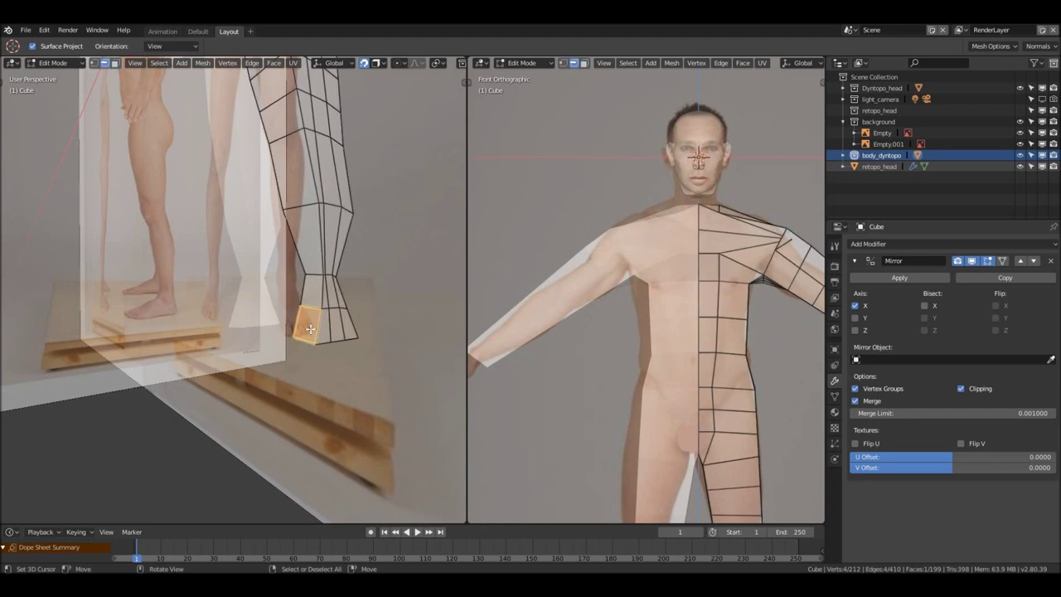
key("1")
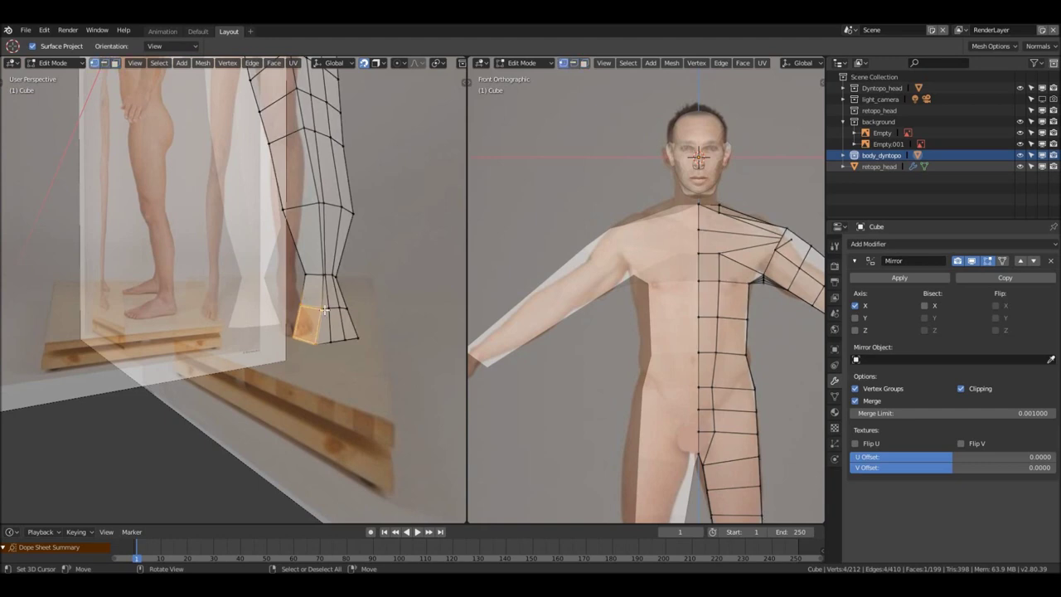
scroll(324, 310, "up", 4)
middle_click_drag(415, 320, 323, 321)
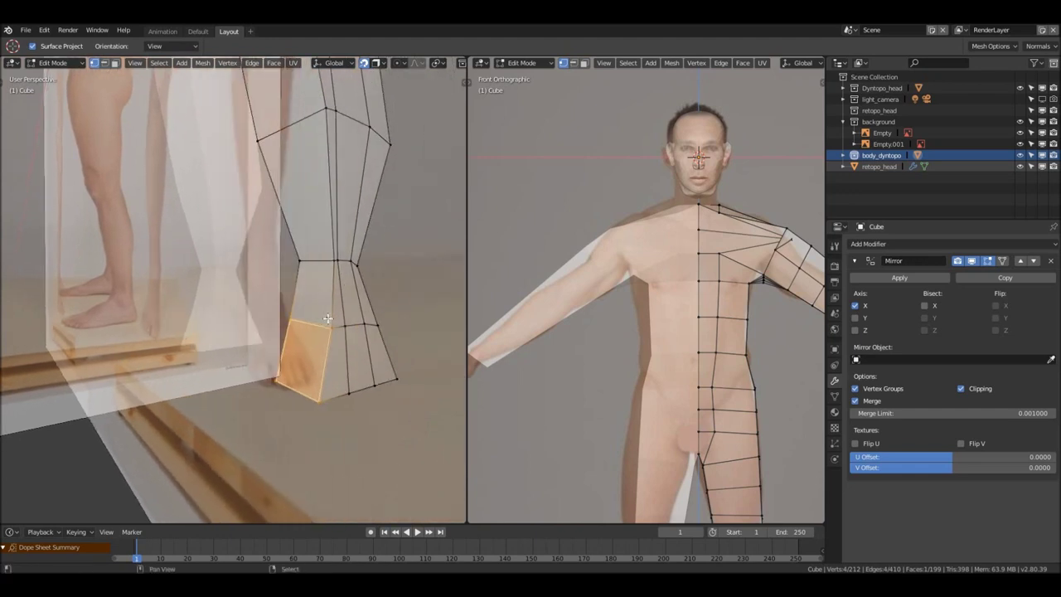
scroll(323, 321, "up", 1)
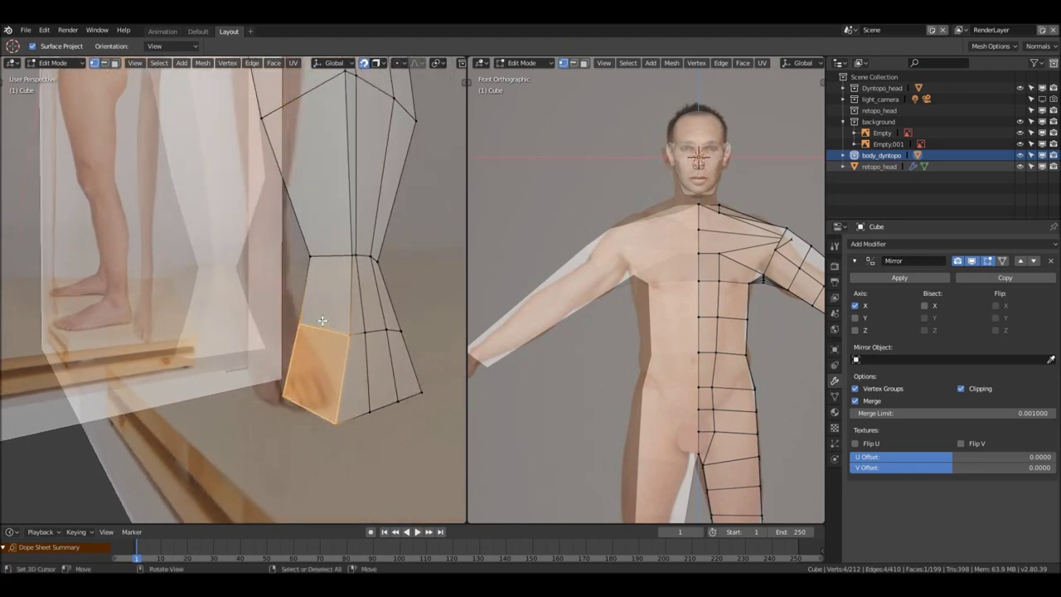
key("3")
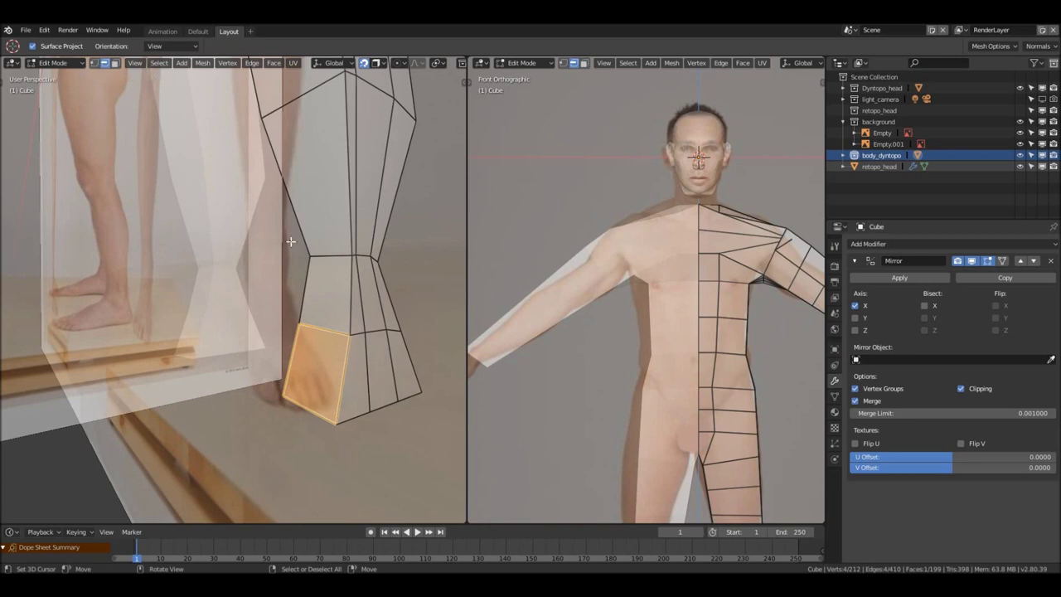
Extrude the front face forward to the toes in the right view and lower it along Z onto the reference foot
key("KP_3")
scroll(290, 241, "down", 2)
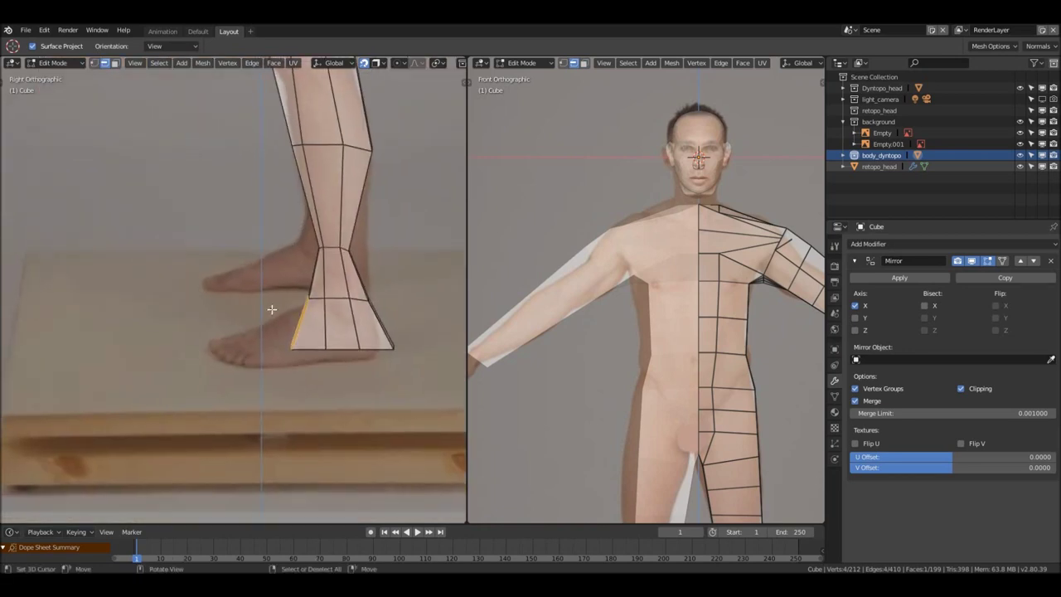
key("e")
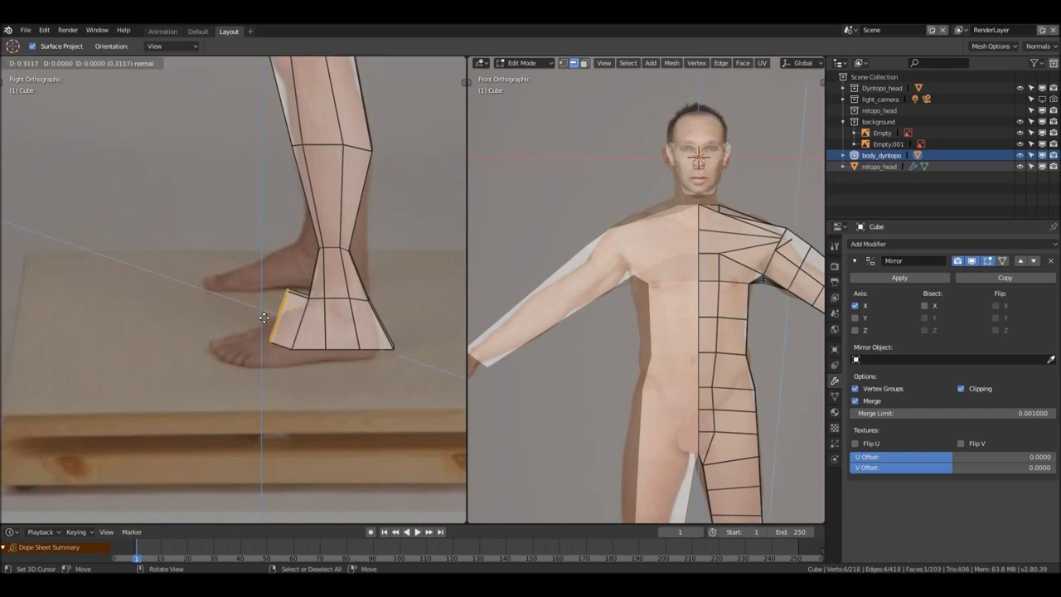
left_click(189, 319)
middle_click_drag(189, 320, 214, 301, "shift")
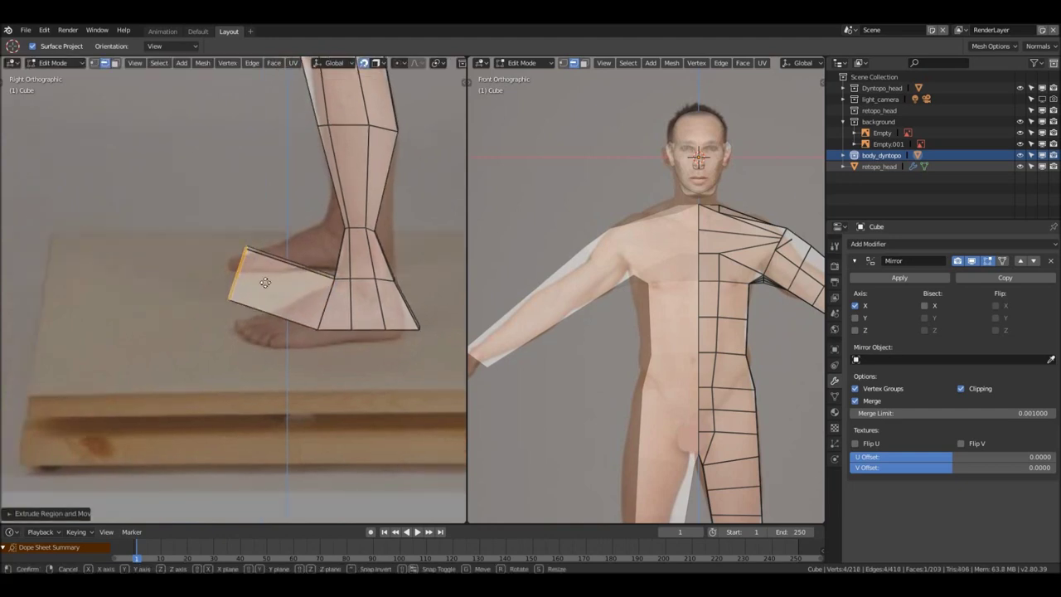
key("g")
key("z")
left_click(246, 331)
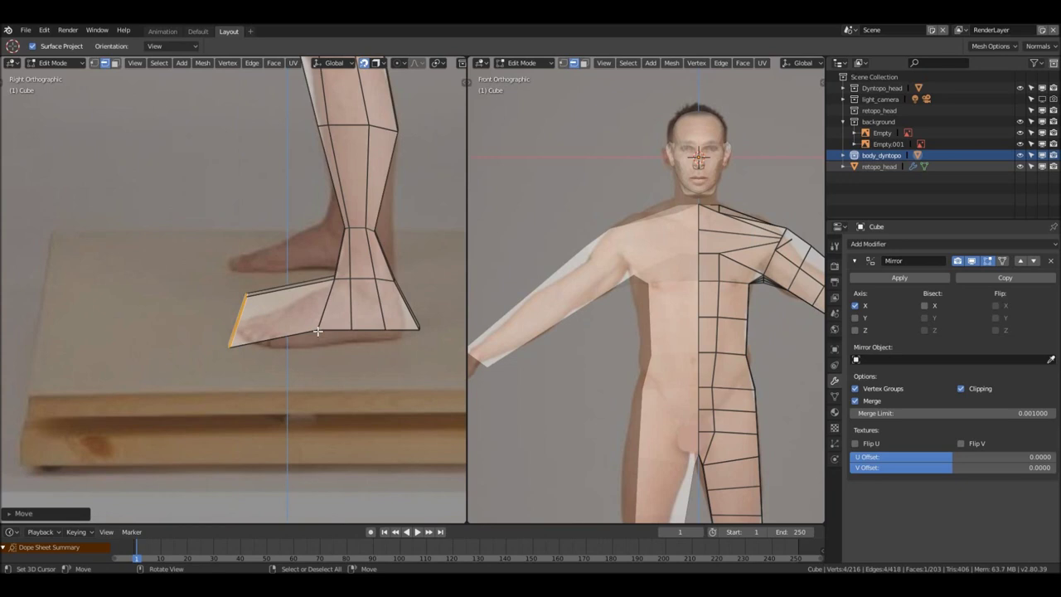
Select all the sole faces from the bottom view and flatten them by scaling to 0 along Z
key("ctrl+KP_7")
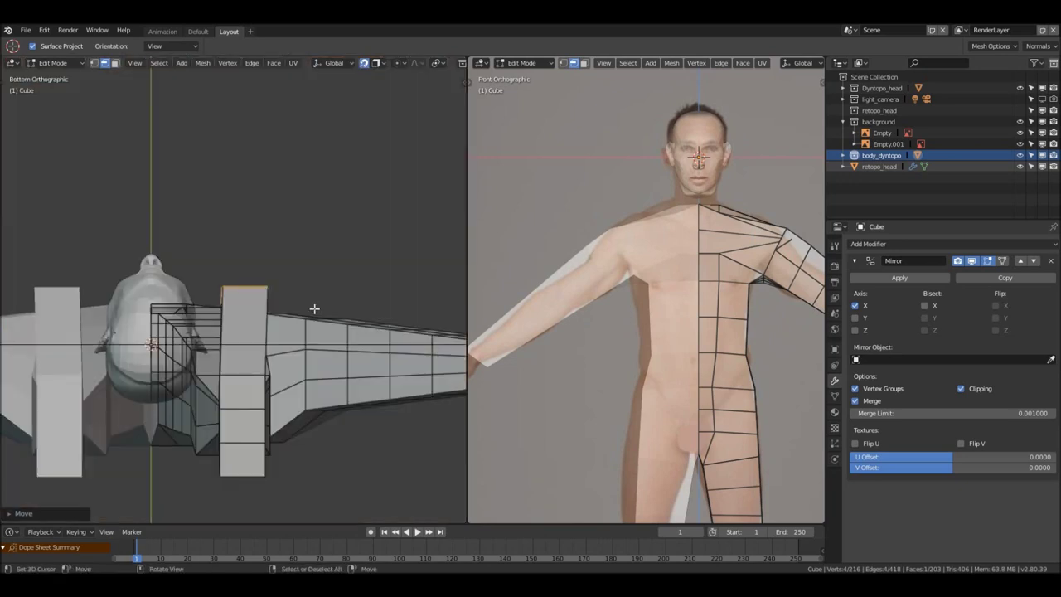
scroll(246, 311, "down", 2)
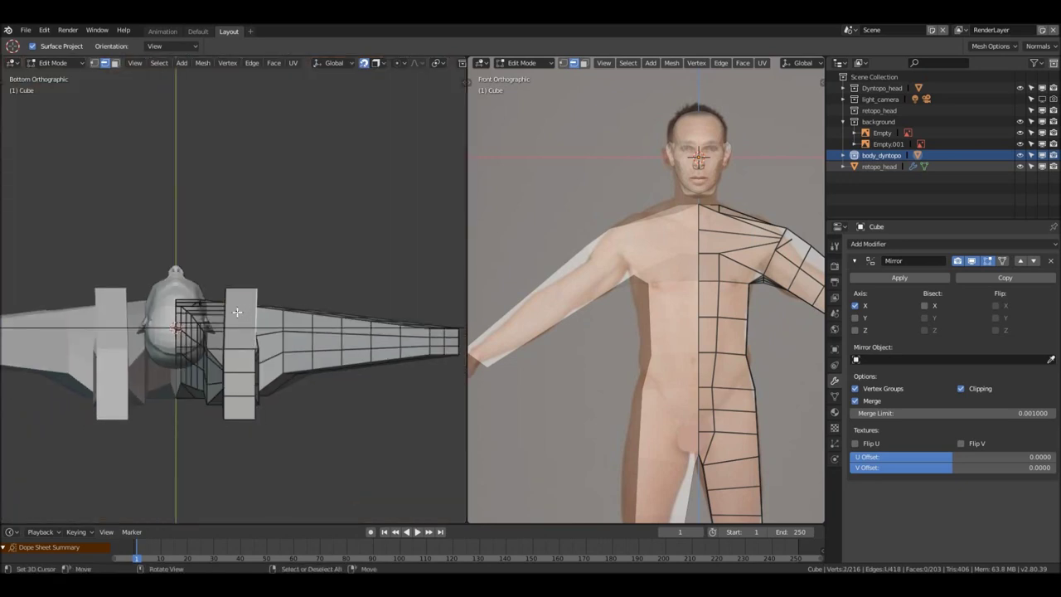
key("3")
left_click(237, 312)
left_click(243, 372, "ctrl")
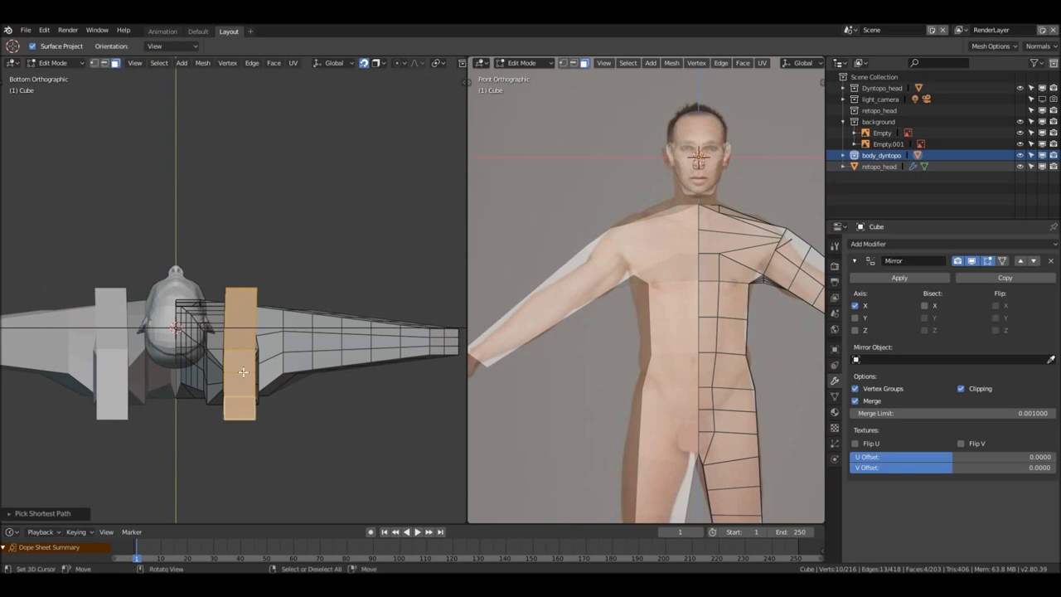
key("KP_3")
scroll(244, 363, "down", 1)
middle_click_drag(302, 339, 252, 327, "shift")
scroll(266, 325, "up", 3)
key("s")
key("z")
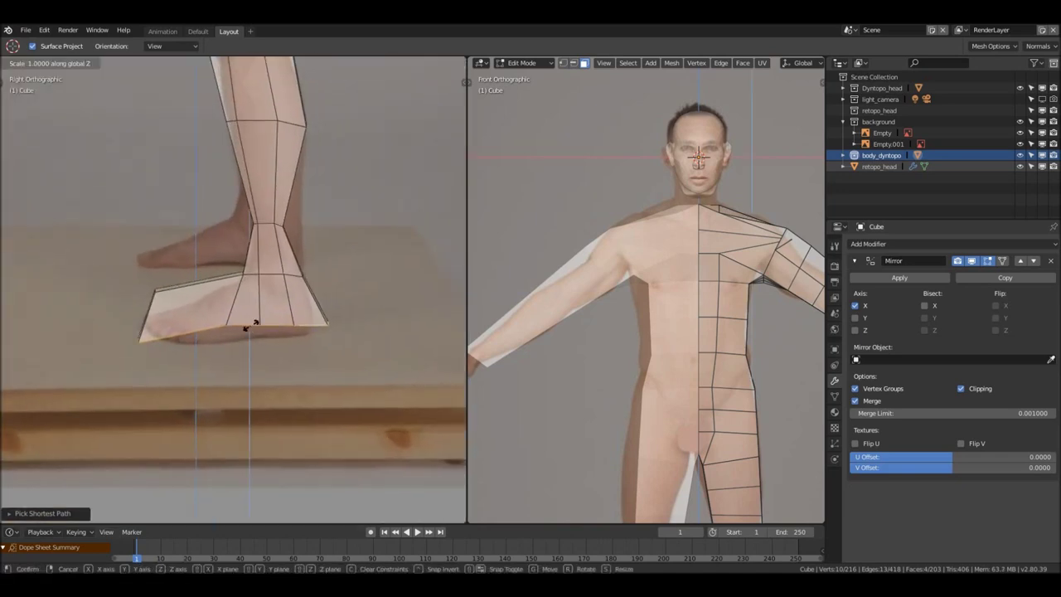
key("0")
key("Return")
Move the flattened sole down along Z to the bottom of the reference foot
key("g")
key("z")
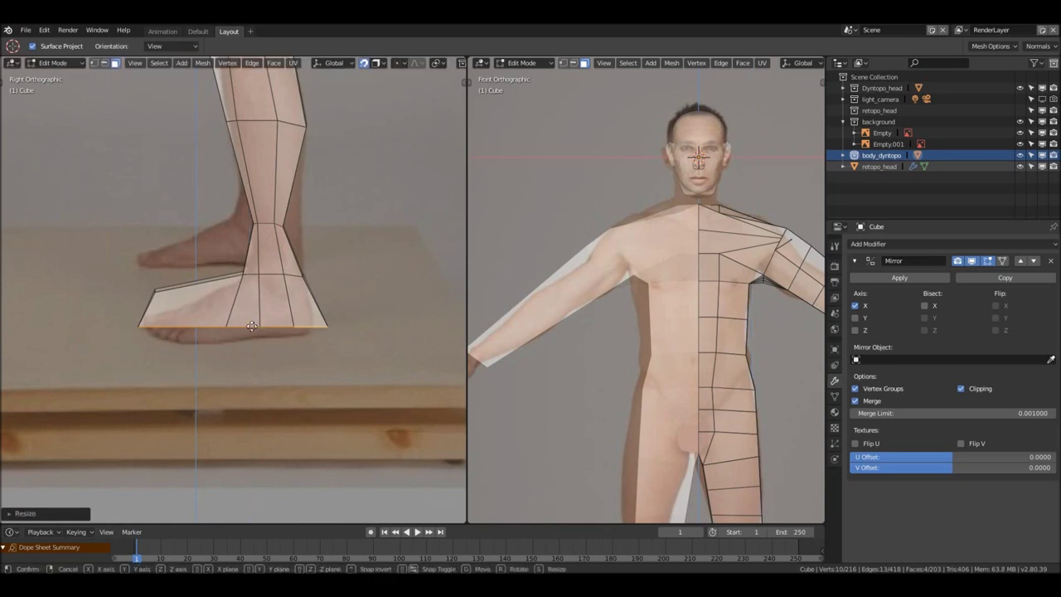
left_click(252, 340)
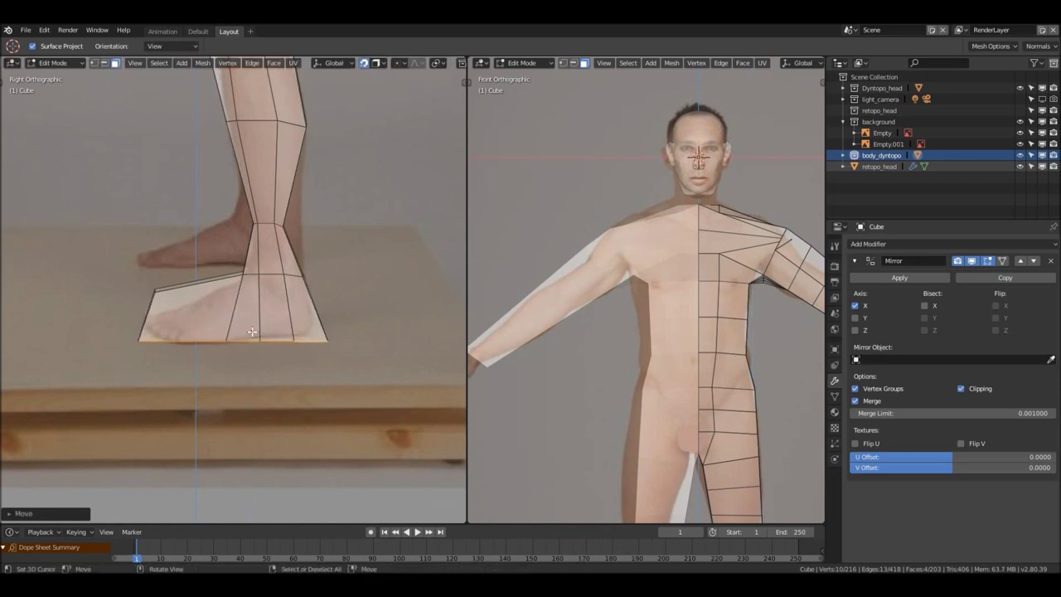
Select the rear face between ankle and heel and move it backward along Y toward the reference outline in the right view
scroll(253, 331, "down", 2)
scroll(259, 270, "up", 1)
left_click(262, 253)
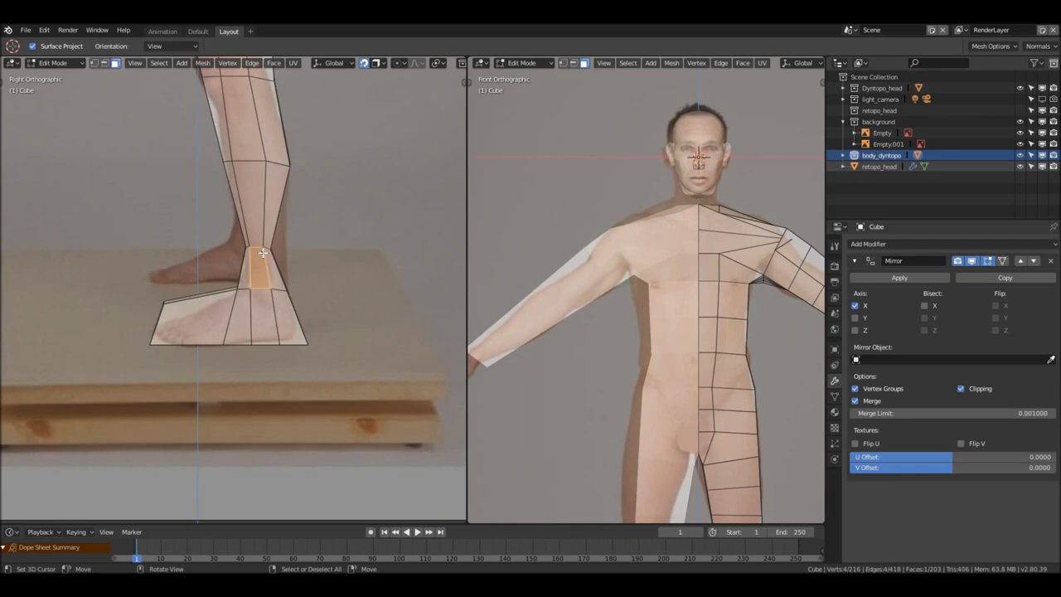
scroll(315, 278, "down", 11)
middle_click_drag(346, 289, 240, 290)
scroll(239, 286, "up", 5)
key("KP_3")
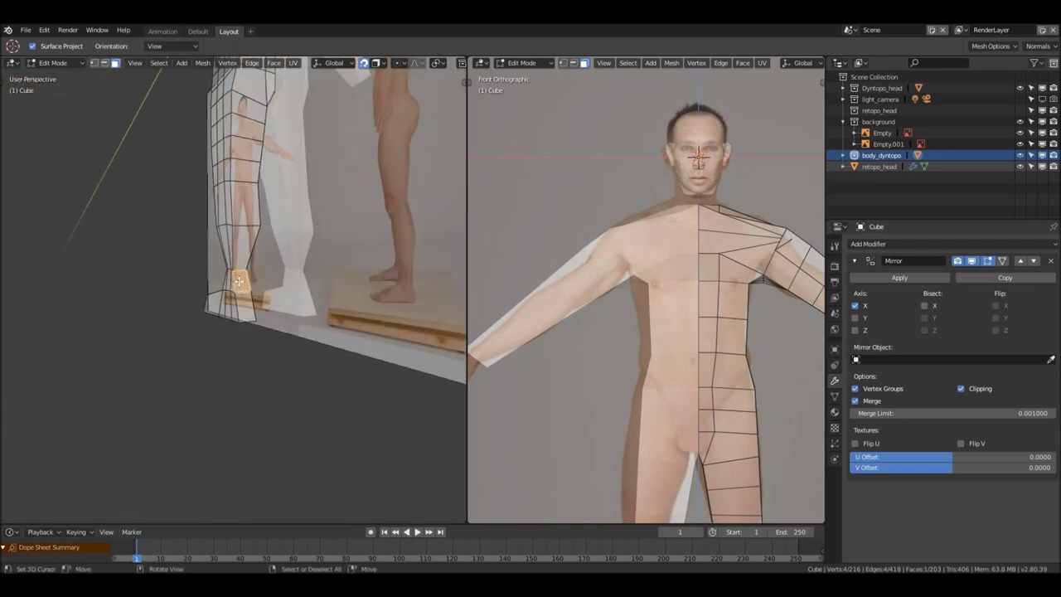
scroll(238, 282, "up", 4)
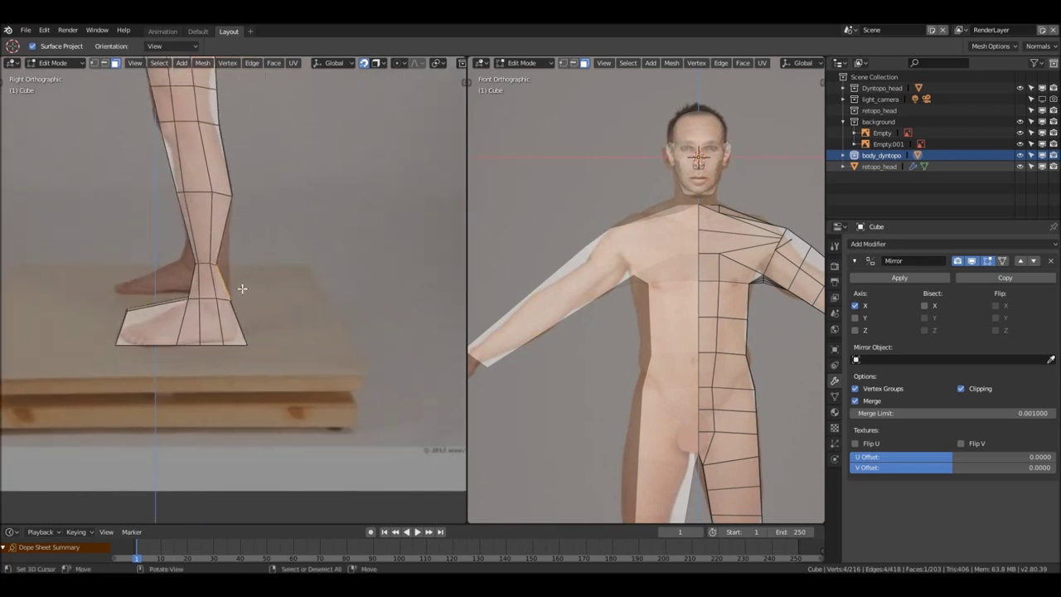
key("g")
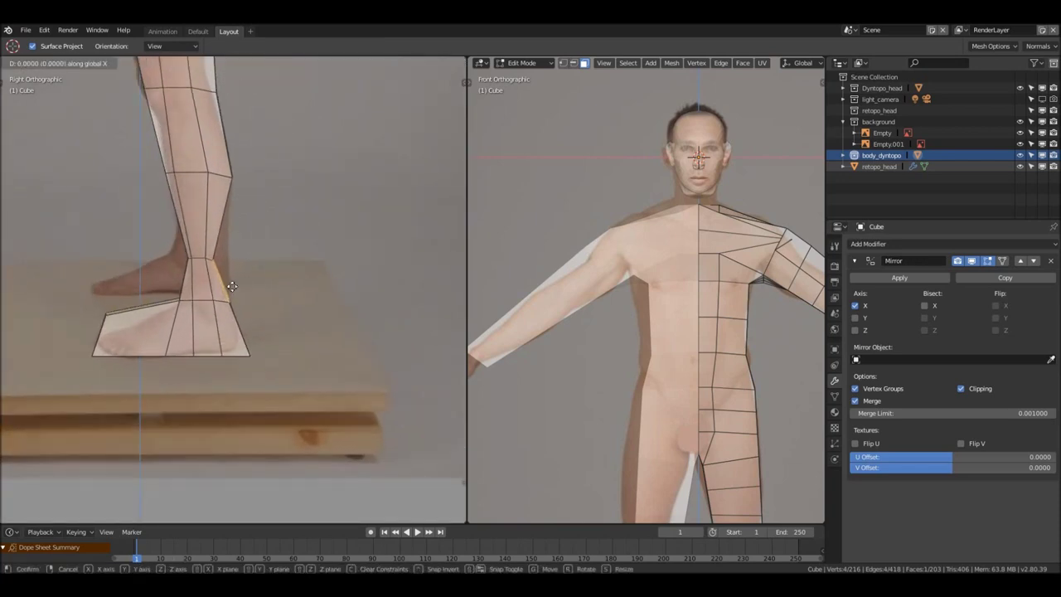
key("y")
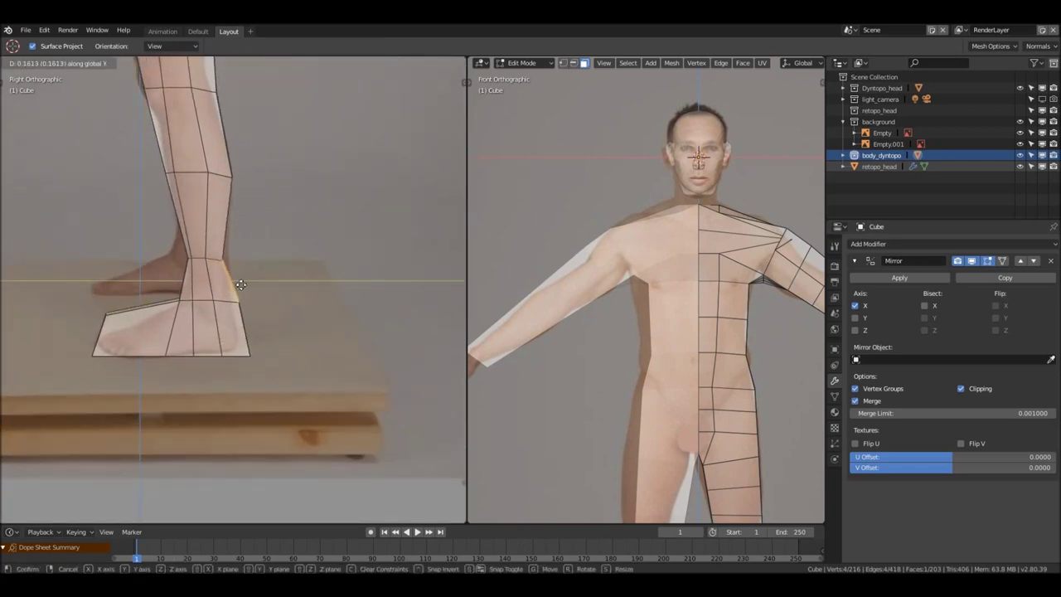
left_click(237, 284)
scroll(241, 284, "down", 5)
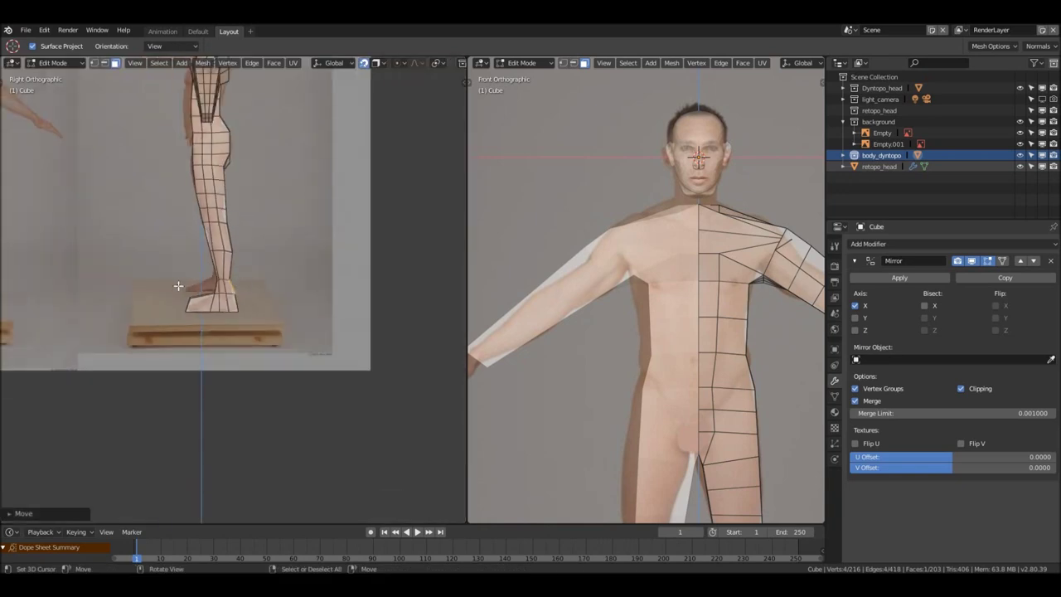
key("KP_1")
middle_click_drag(229, 204, 221, 266, "shift")
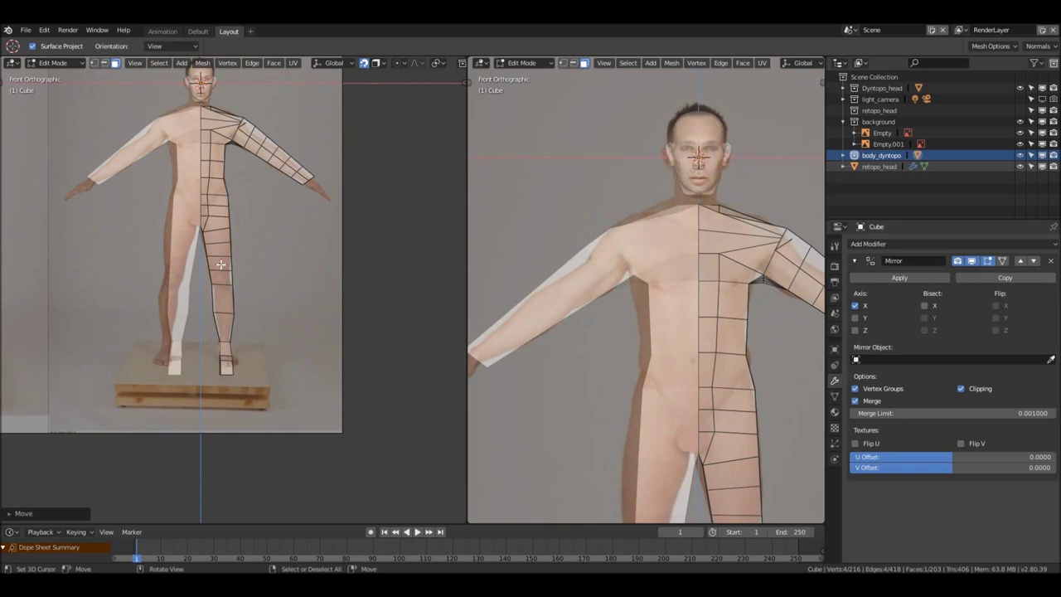
scroll(220, 265, "up", 1)
key("ctrl+r")
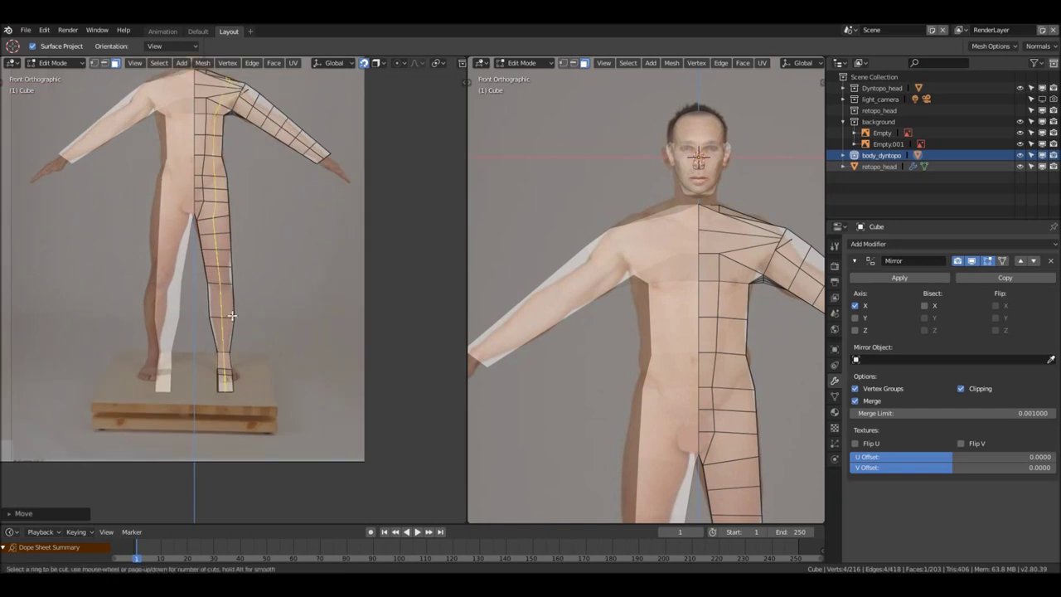
key("Escape")
scroll(248, 243, "up", 4)
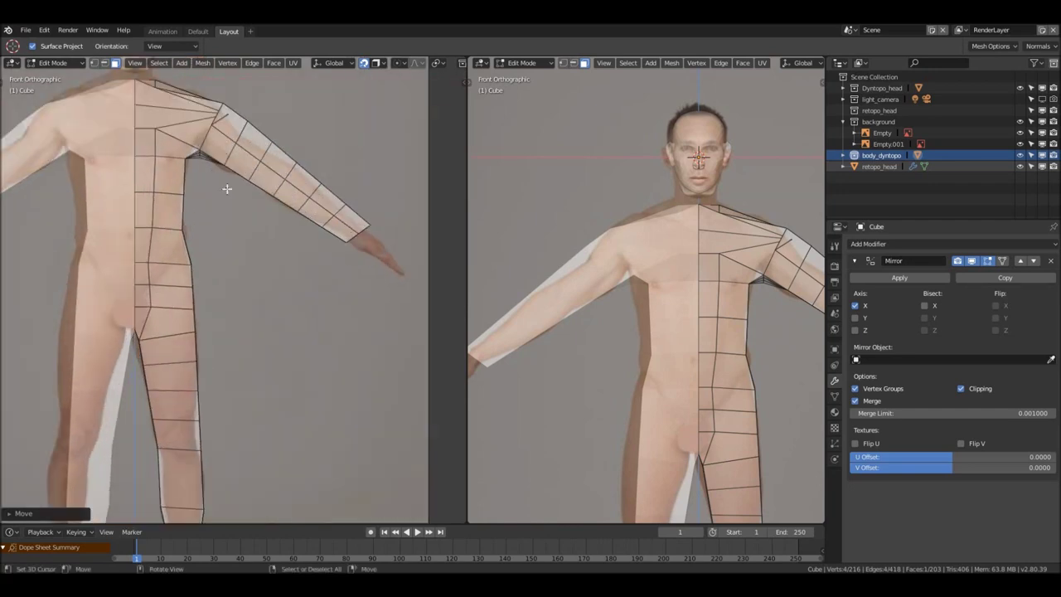
scroll(248, 243, "up", 4)
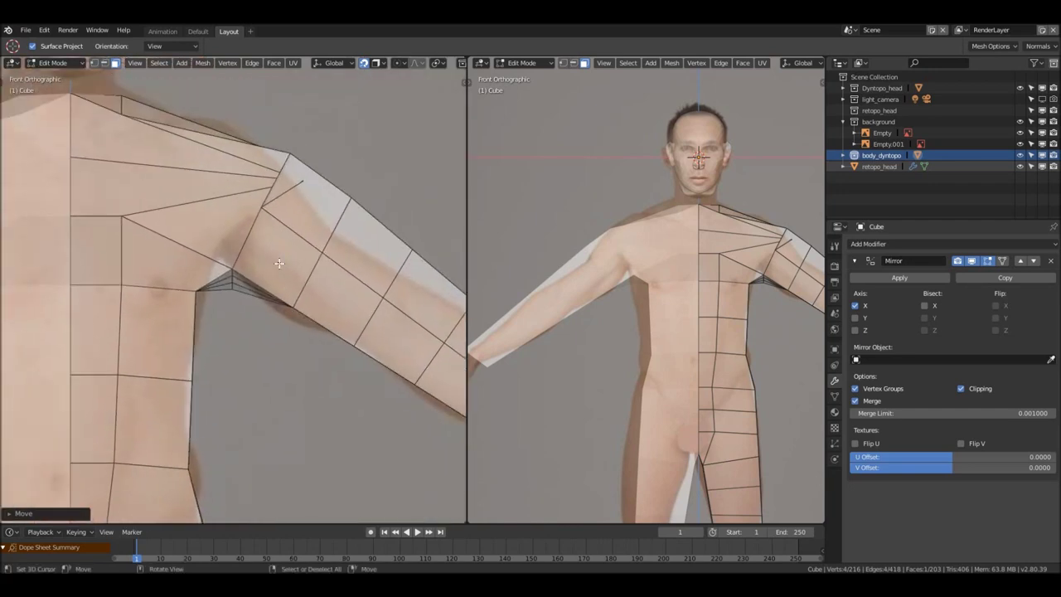
With wireframe display on, slide the stray upper-arm vertex about 0.7 along its edge toward the inner chest, and restore solid shading
key("z")
key("Escape")
key("z")
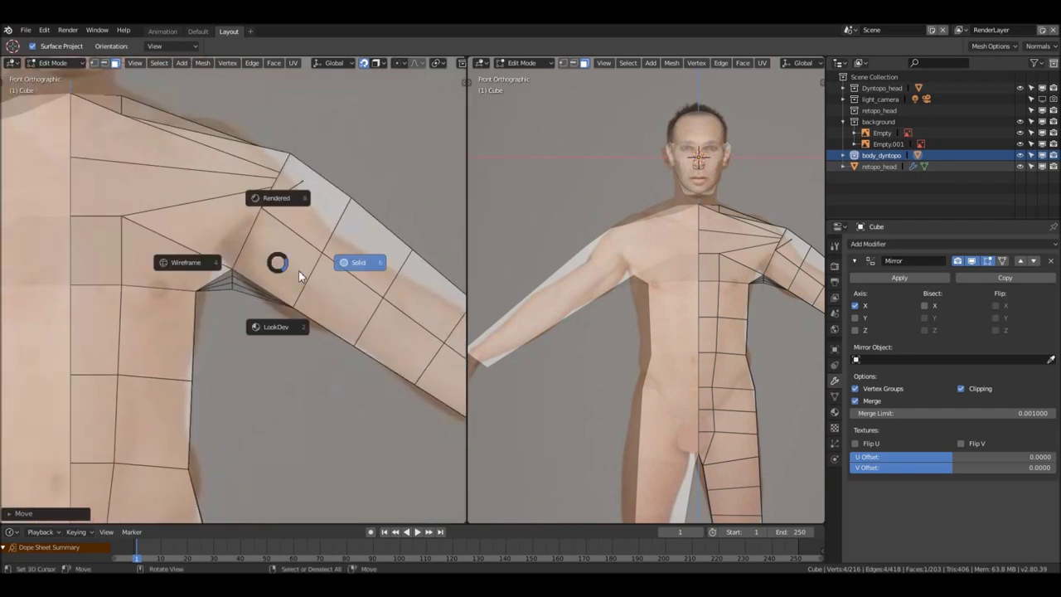
left_click(204, 260)
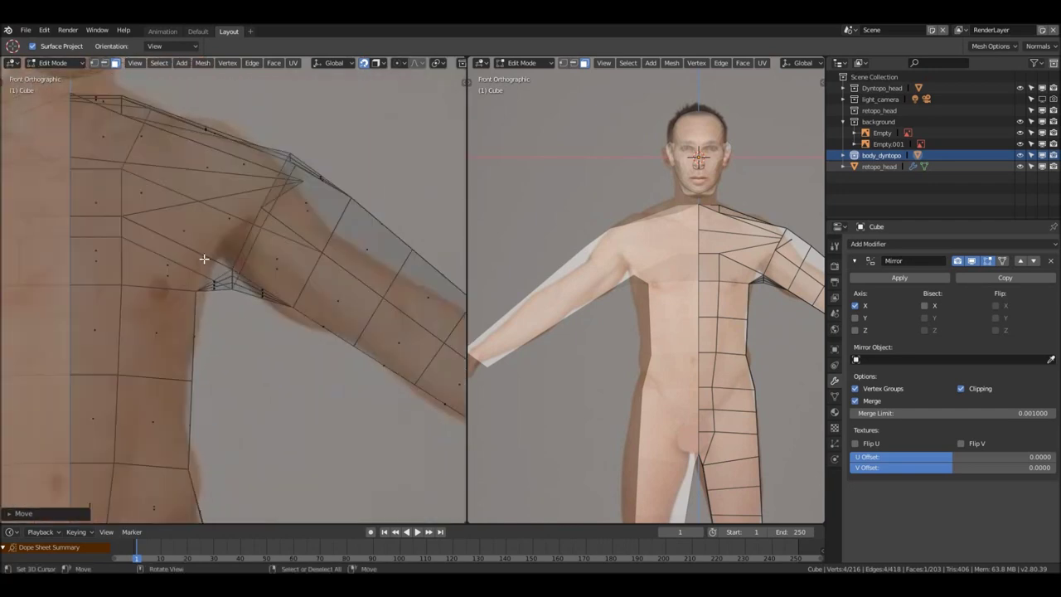
key("1")
right_click(303, 186)
middle_click_drag(271, 196, 335, 209, "shift")
key("g")
key("g")
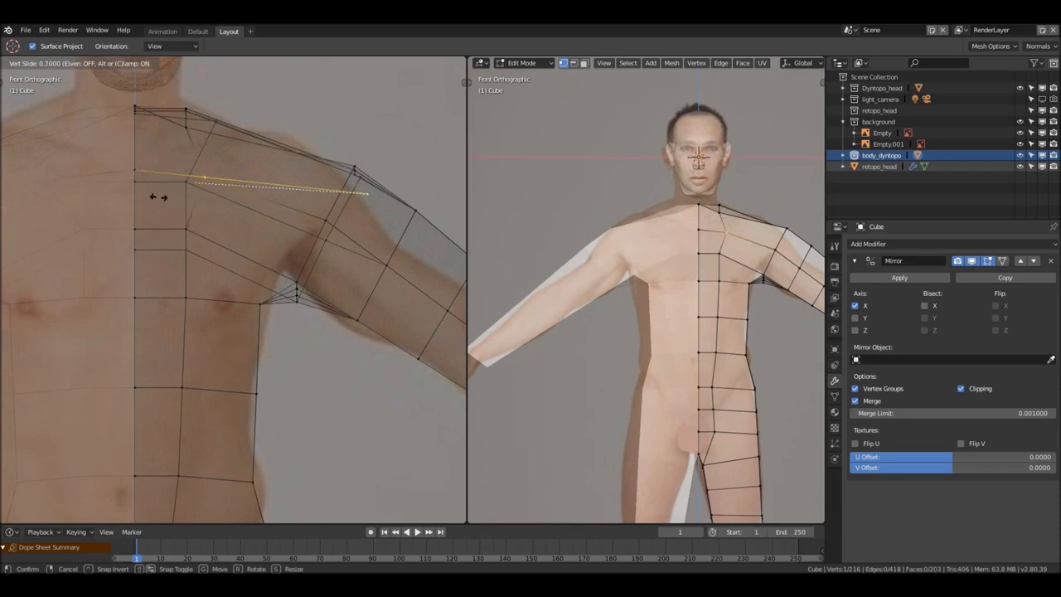
left_click(171, 206)
scroll(244, 213, "down", 2)
key("z")
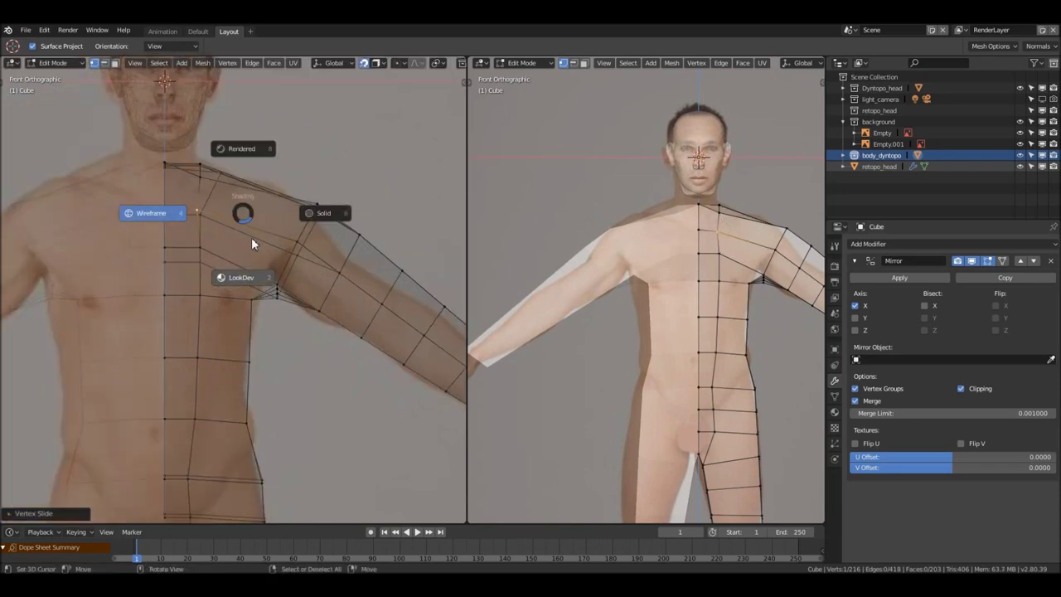
left_click(317, 215)
scroll(282, 237, "down", 4)
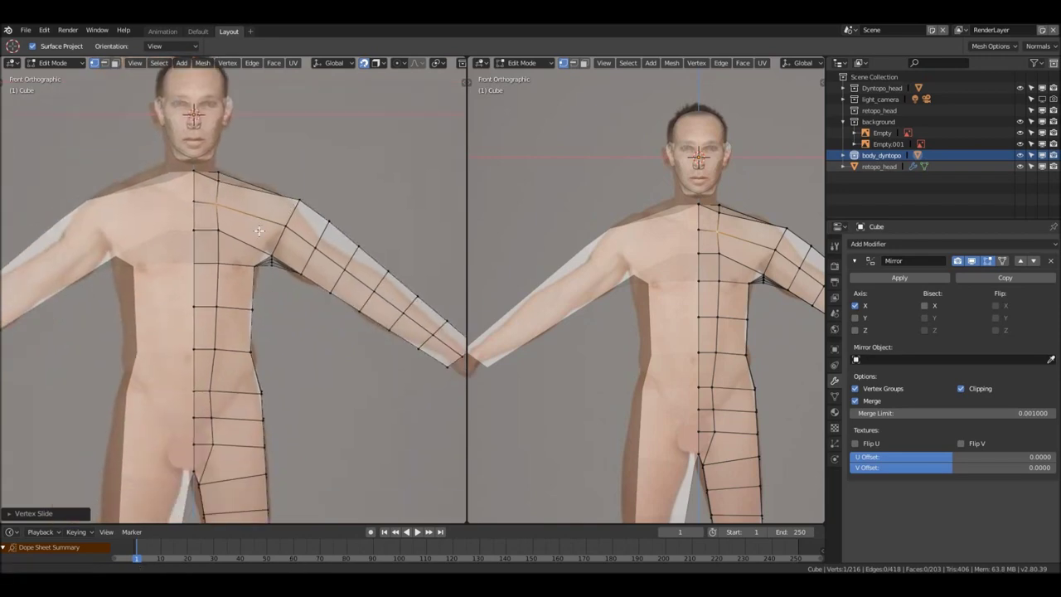
Add a centred vertical loop cut running from the shoulder through the outer torso and down the leg
scroll(242, 248, "up", 3)
middle_click_drag(242, 248, 298, 254)
key("ctrl+r")
double_click(231, 253)
scroll(252, 247, "down", 4)
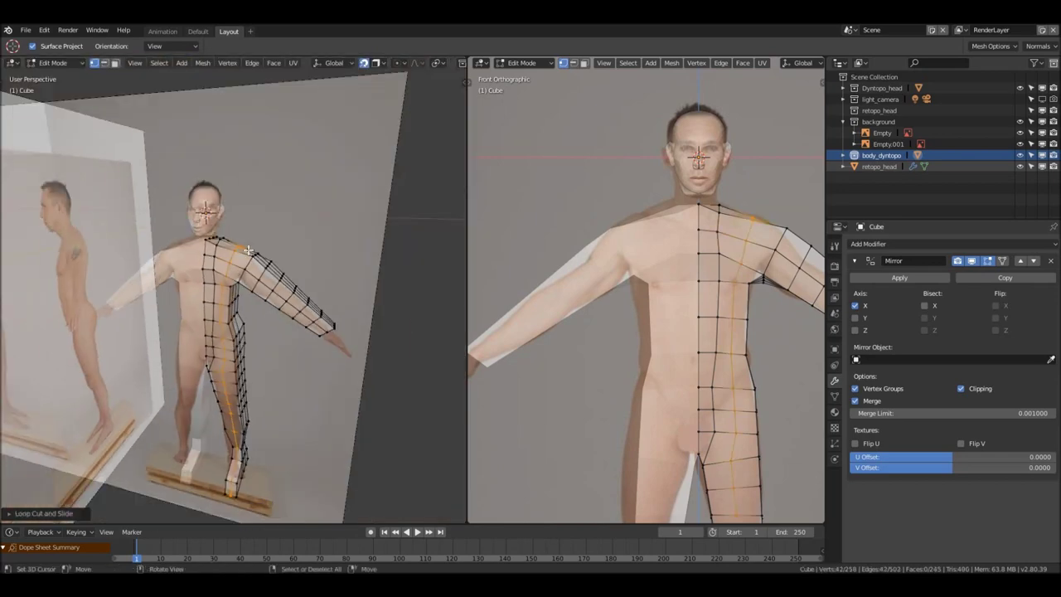
middle_click_drag(252, 247, 259, 246)
key("KP_1")
scroll(245, 222, "up", 4)
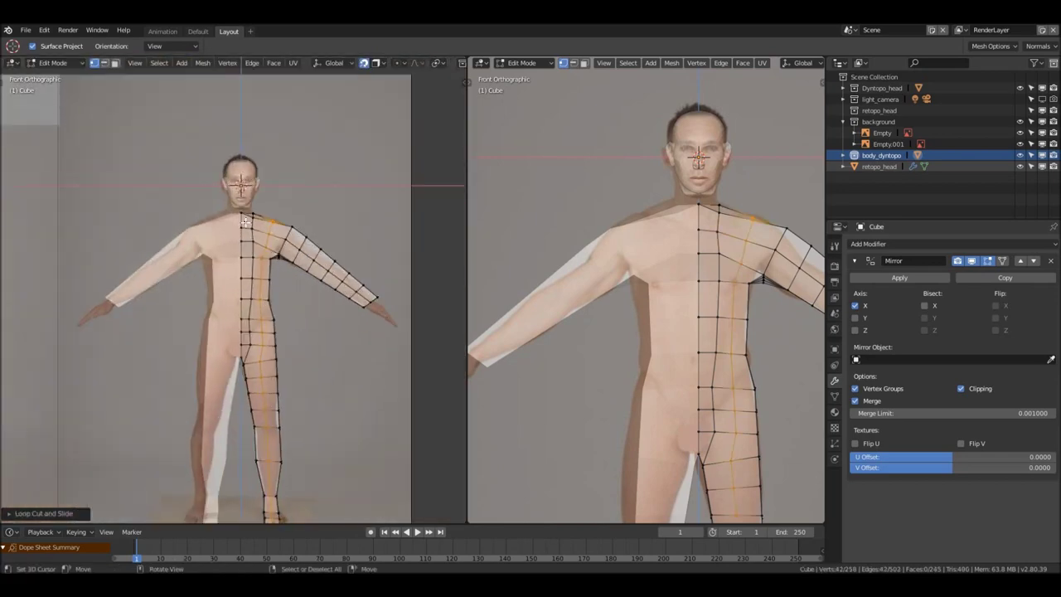
scroll(267, 220, "down", 4)
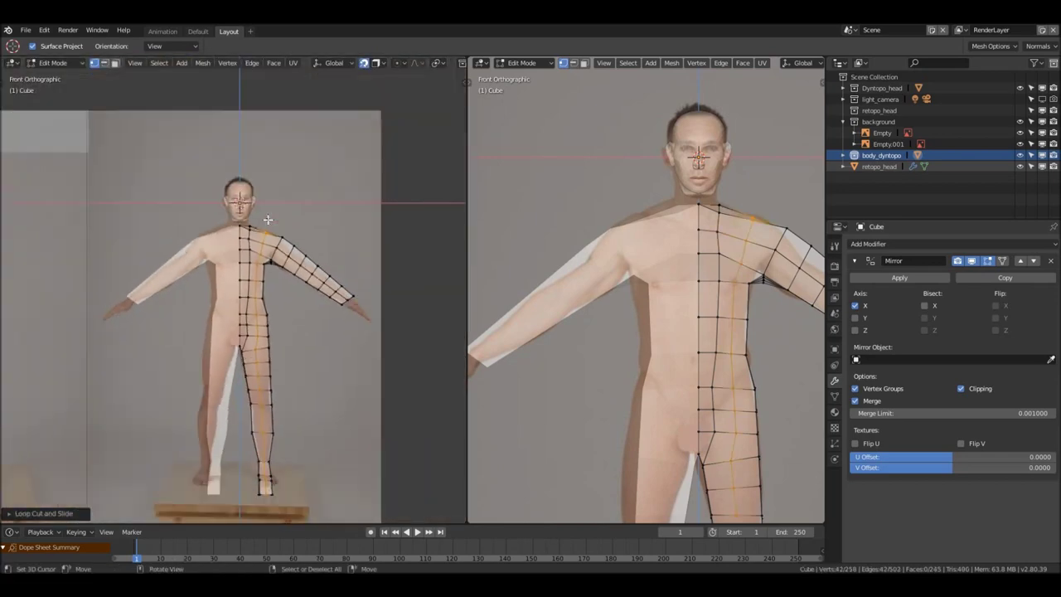
key("z")
left_click(365, 221)
scroll(327, 222, "down", 2)
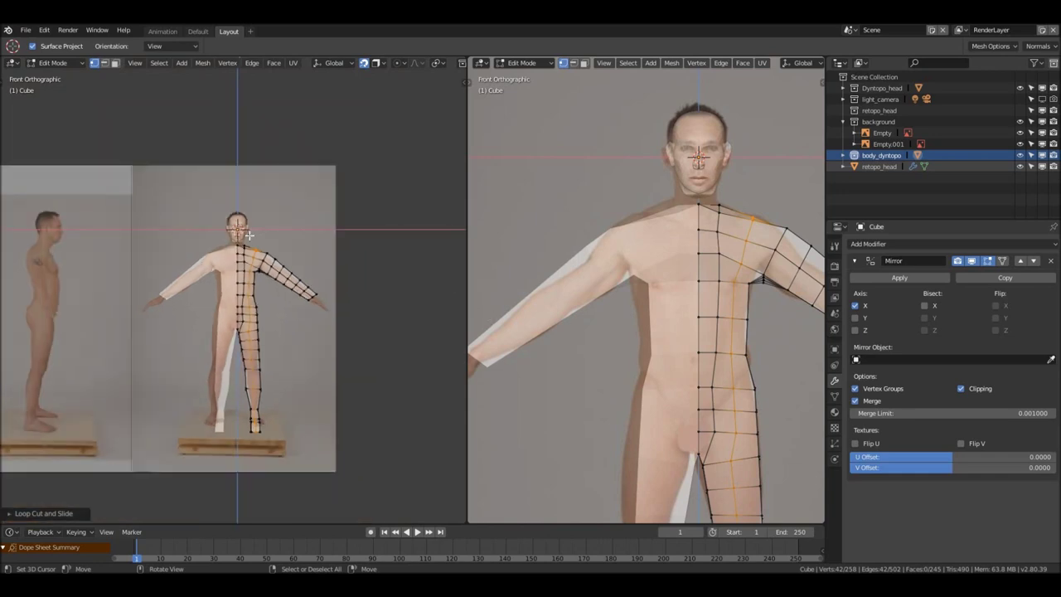
Leave mesh editing, hide the background reference collection, and examine the shape of the bare body mesh in perspective and front views
key("Tab")
scroll(265, 254, "down", 3)
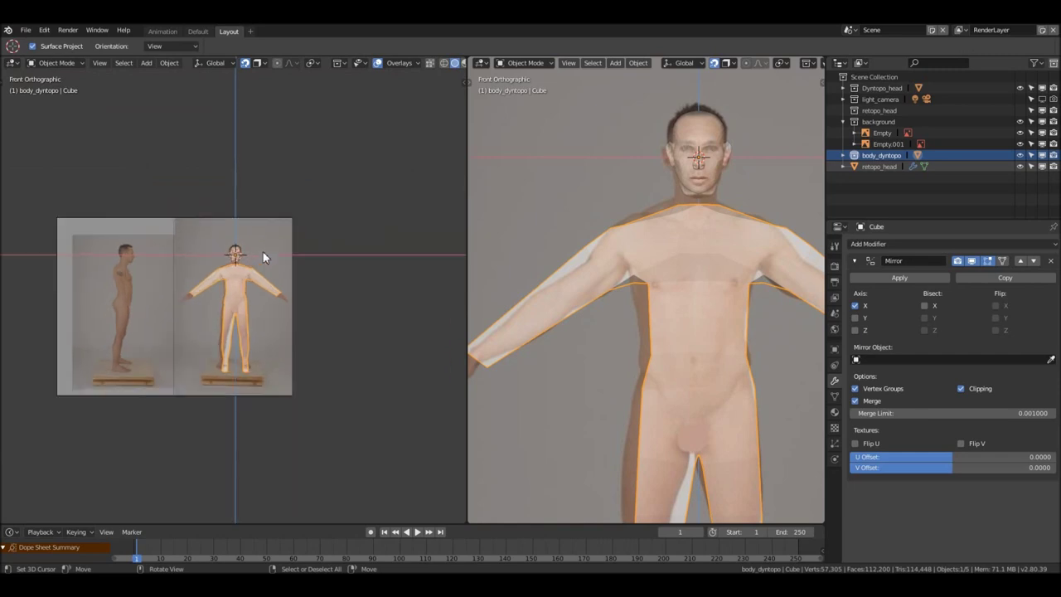
left_click(289, 229)
left_click(835, 381)
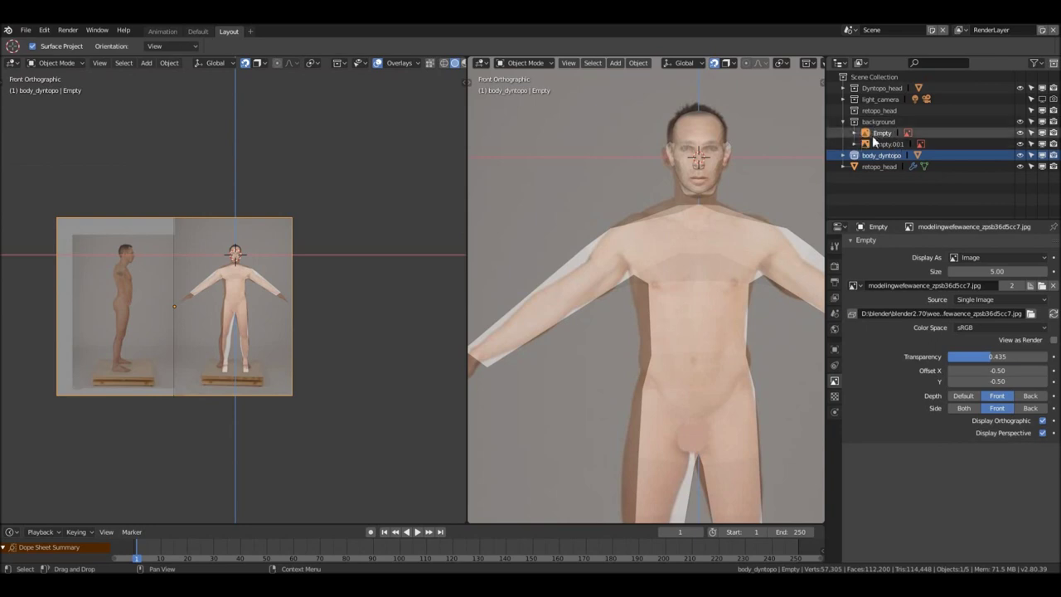
left_click(1020, 123)
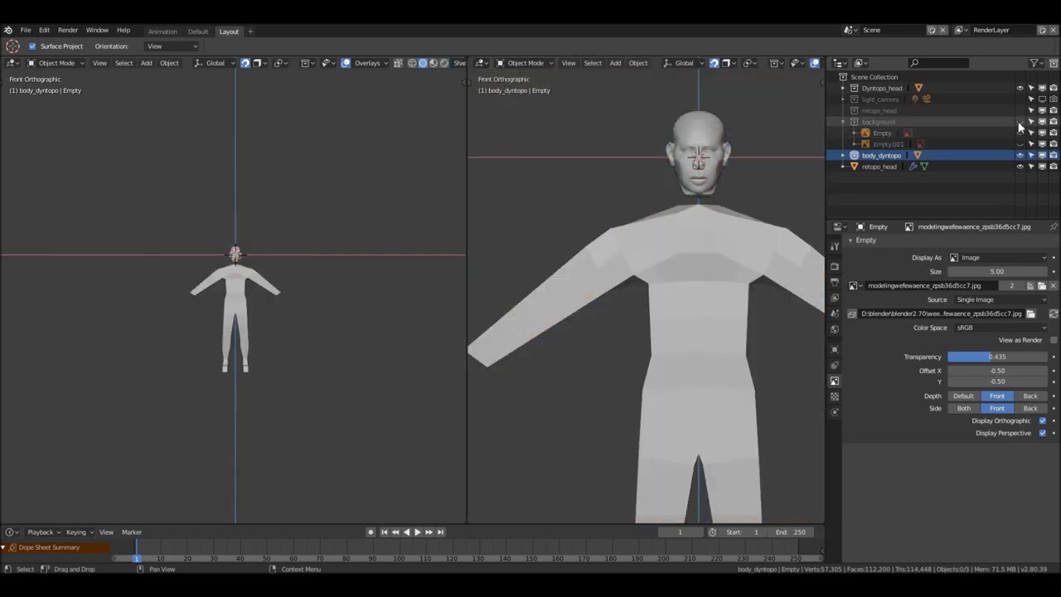
scroll(233, 302, "up", 3)
middle_click_drag(232, 289, 354, 216)
scroll(240, 228, "up", 4)
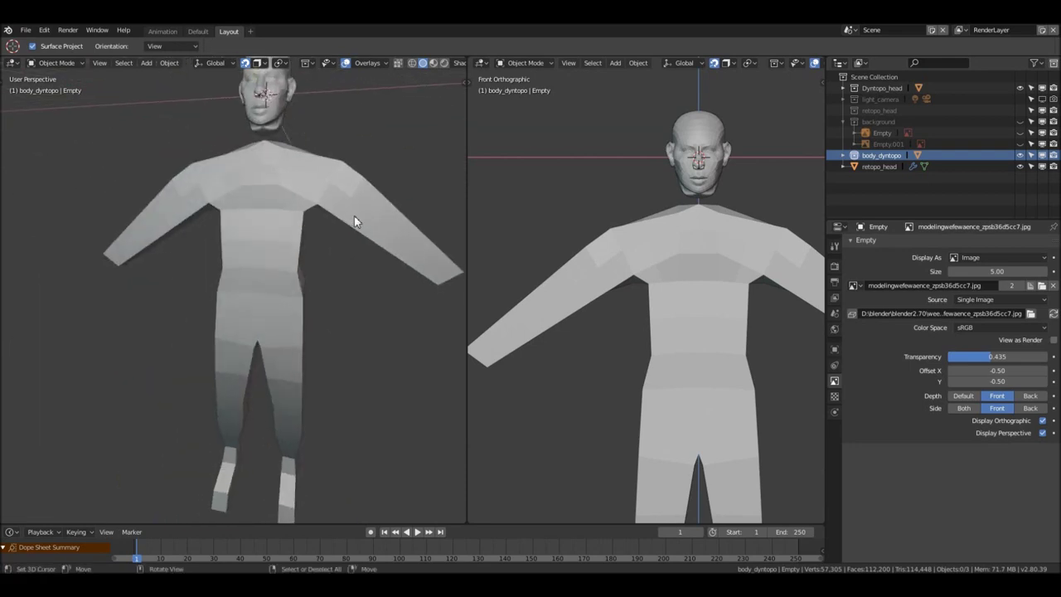
scroll(293, 213, "up", 3)
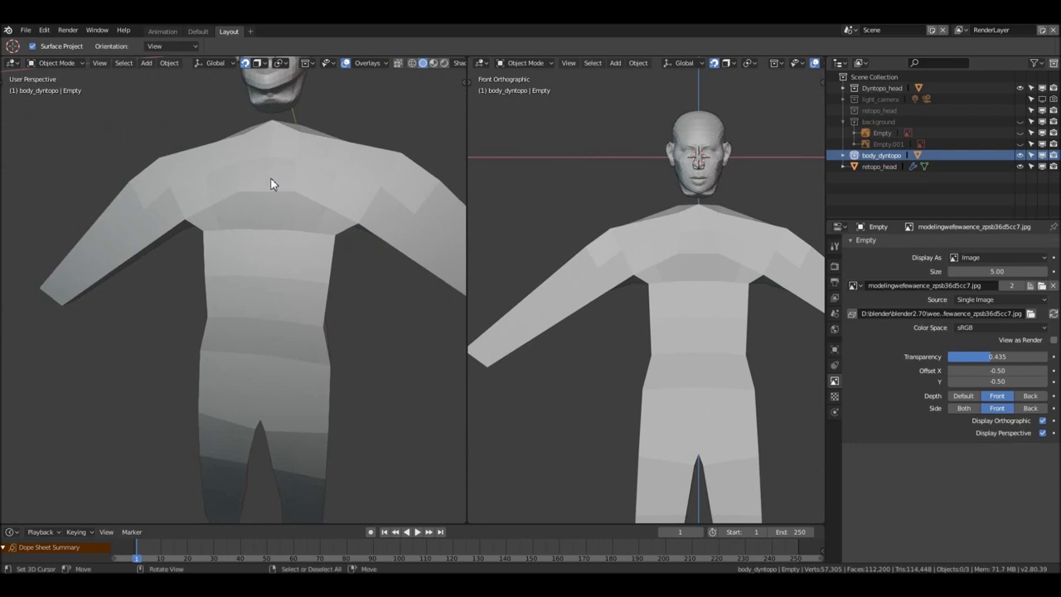
key("KP_1")
scroll(270, 174, "up", 4)
middle_click_drag(270, 170, 255, 305, "shift")
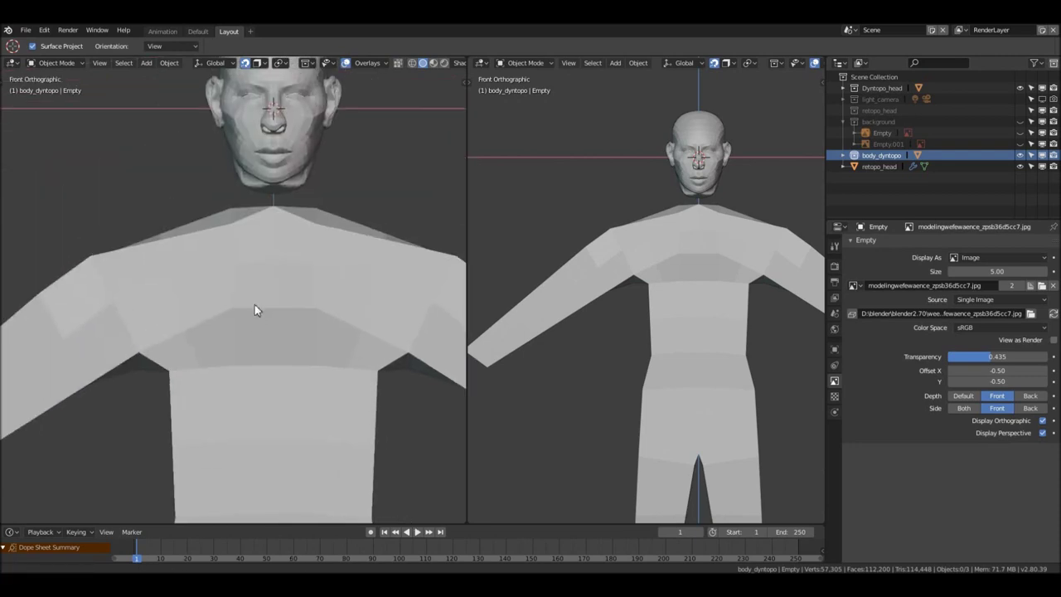
Show the background reference images again and reopen the body mesh for editing in the right view
left_click(1020, 144)
left_click(1020, 133)
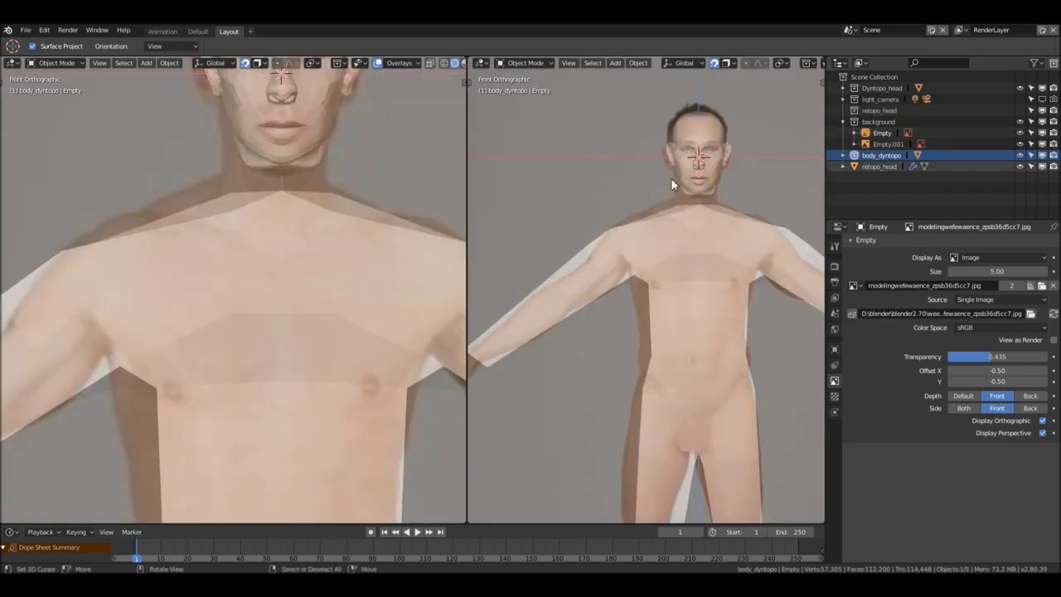
key("KP_3")
scroll(286, 208, "down", 5)
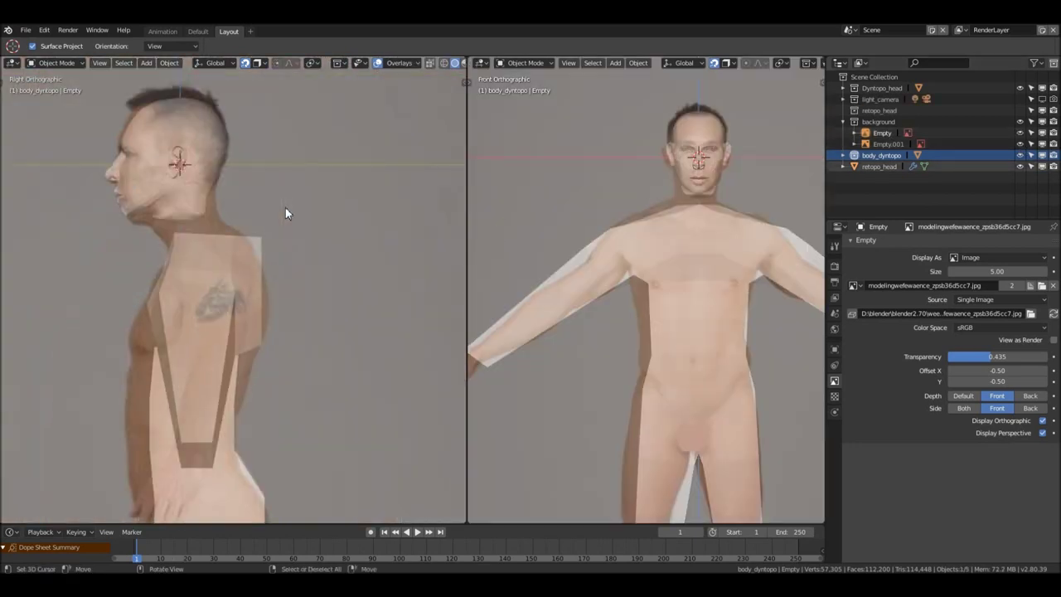
scroll(238, 310, "up", 2)
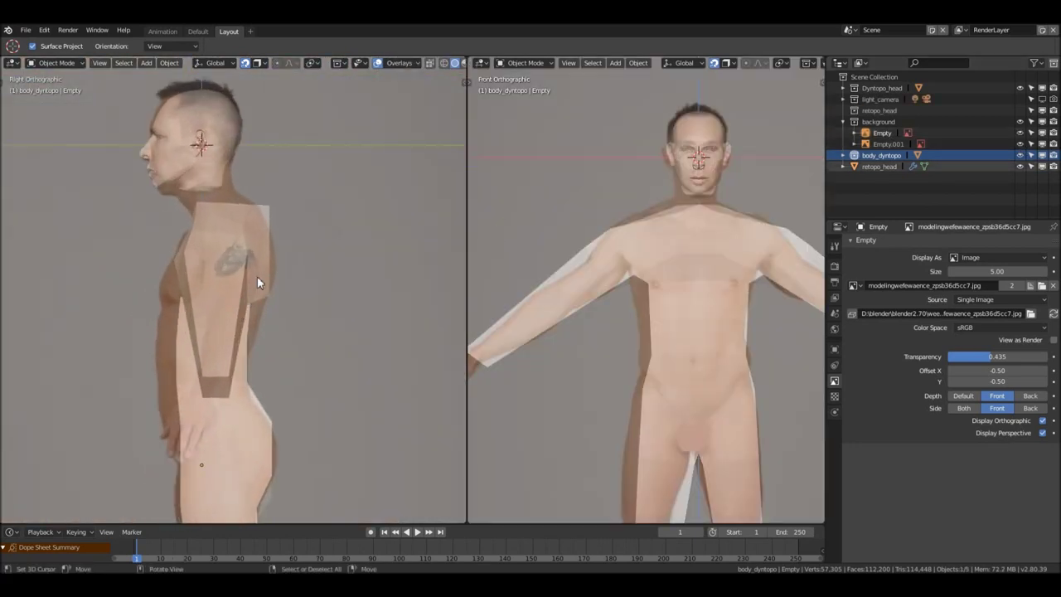
scroll(215, 300, "down", 1)
middle_click_drag(207, 302, 240, 264, "shift")
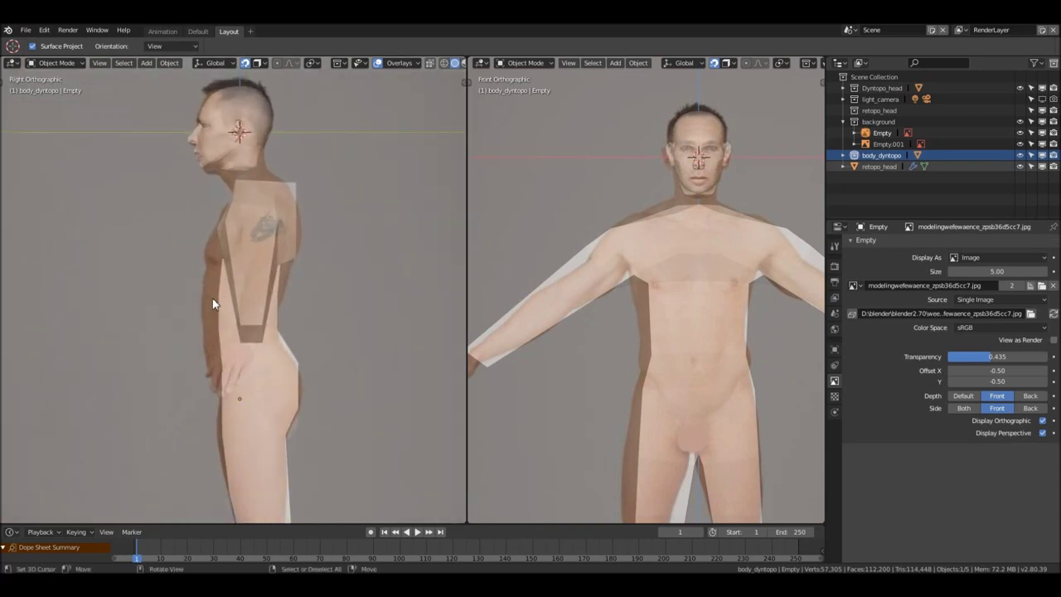
left_click(250, 283)
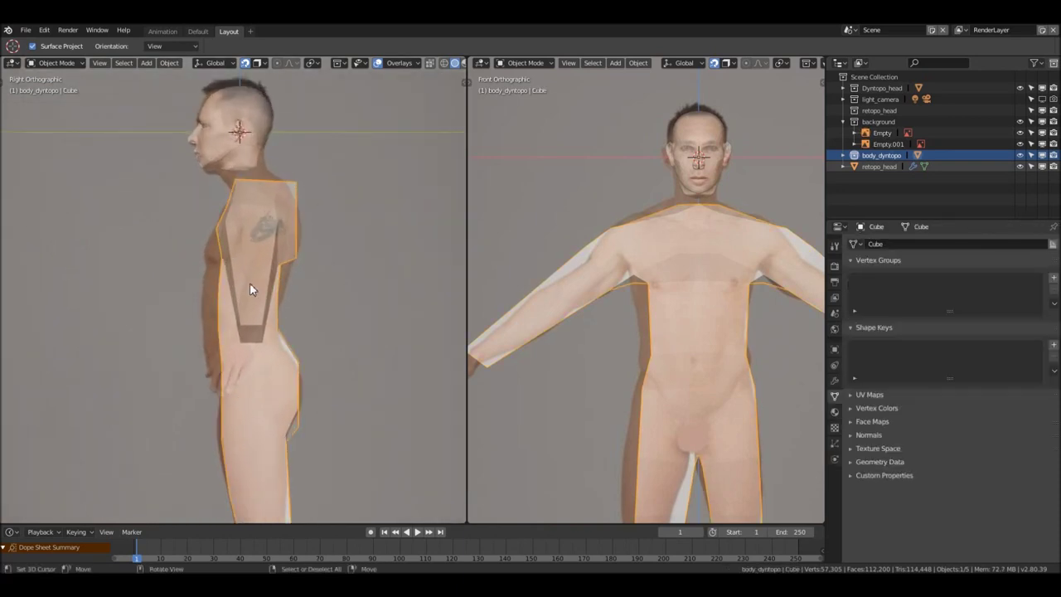
key("Tab")
Select the front torso faces beside the centre line, two columns wide from the lower chest down to the belly
middle_click_drag(211, 318, 272, 315)
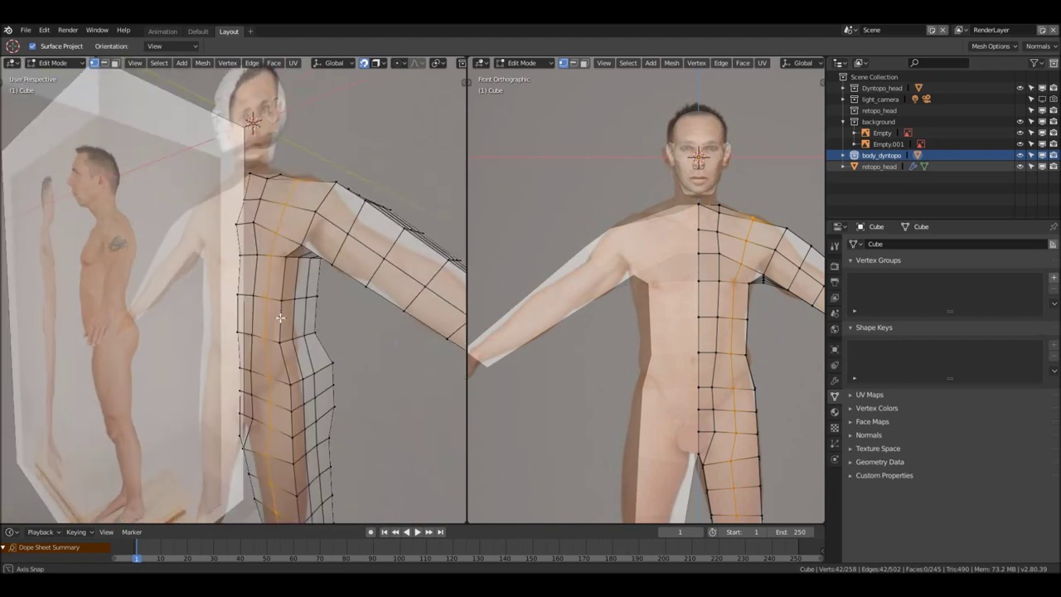
left_click(258, 260)
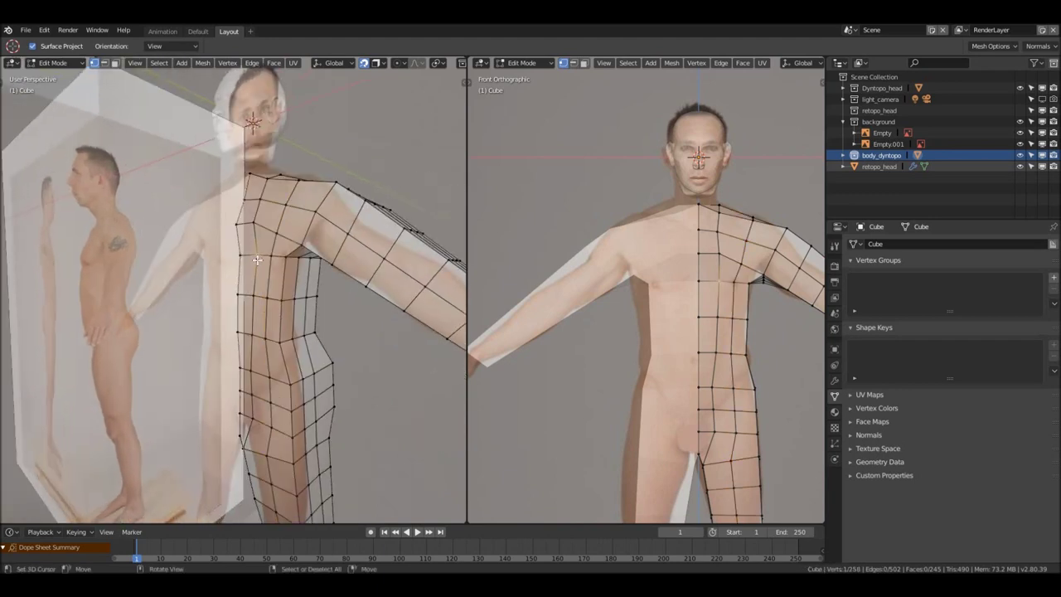
key("3")
left_click(260, 277)
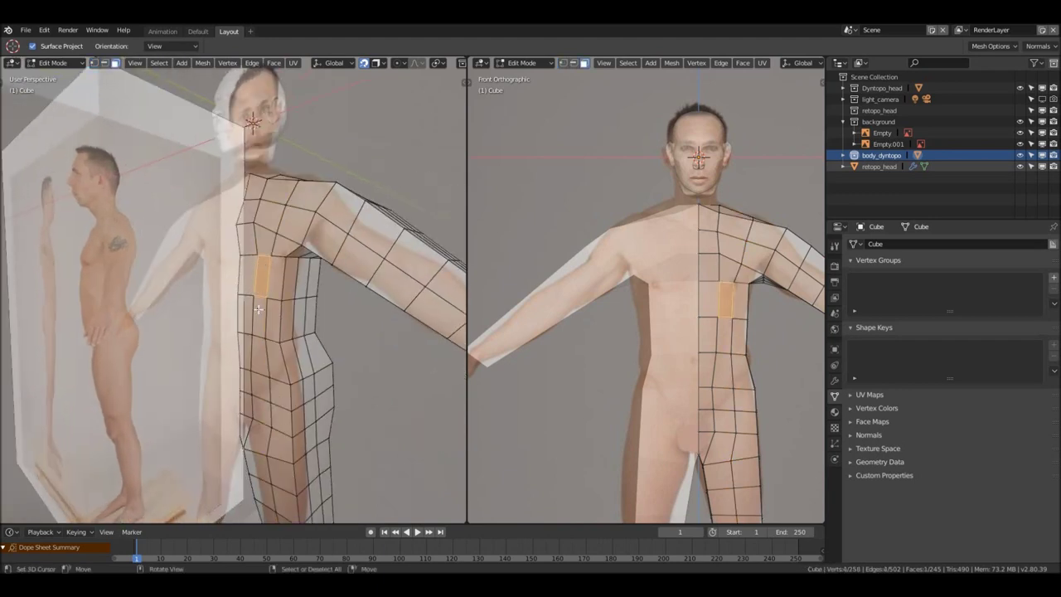
left_click(256, 361, "ctrl")
left_click(242, 355, "ctrl")
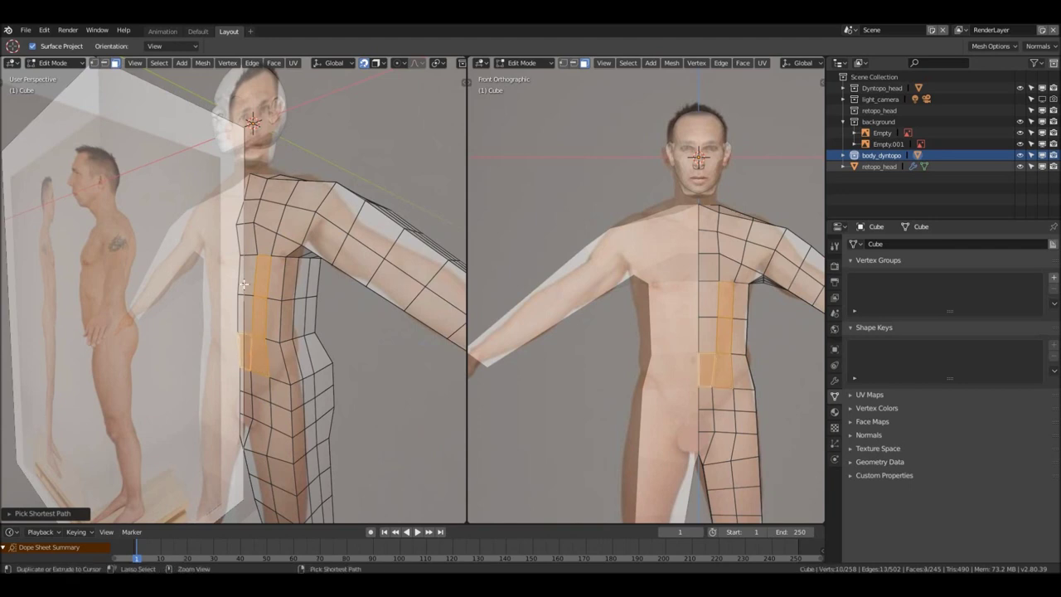
left_click(238, 280, "ctrl")
Move the selected belly faces about 0.33 forward along Y in the right view to meet the side reference
middle_click_drag(271, 311, 299, 313)
key("KP_3")
key("g")
key("y")
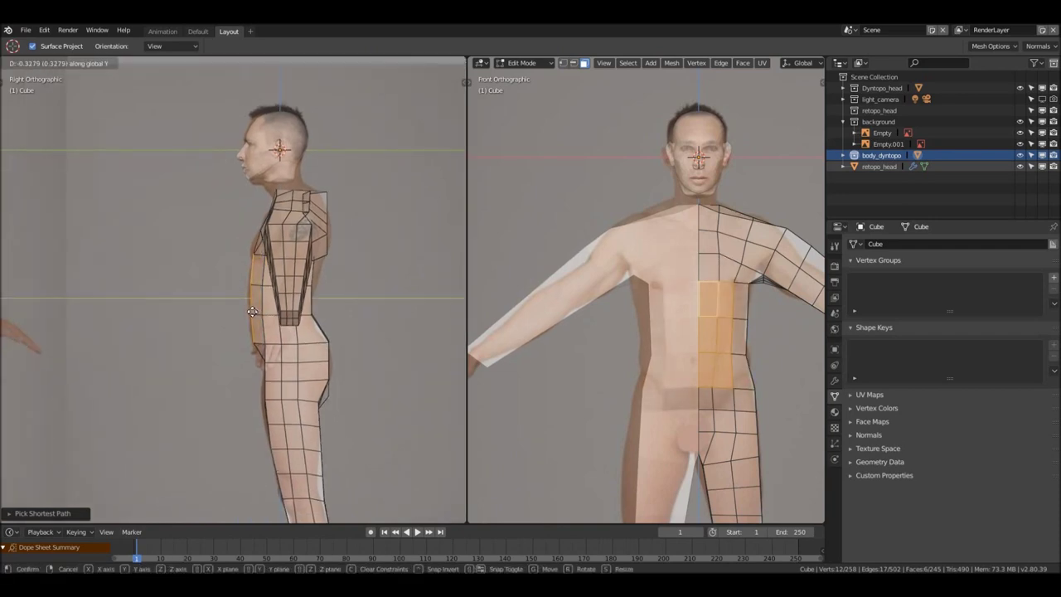
left_click(252, 312)
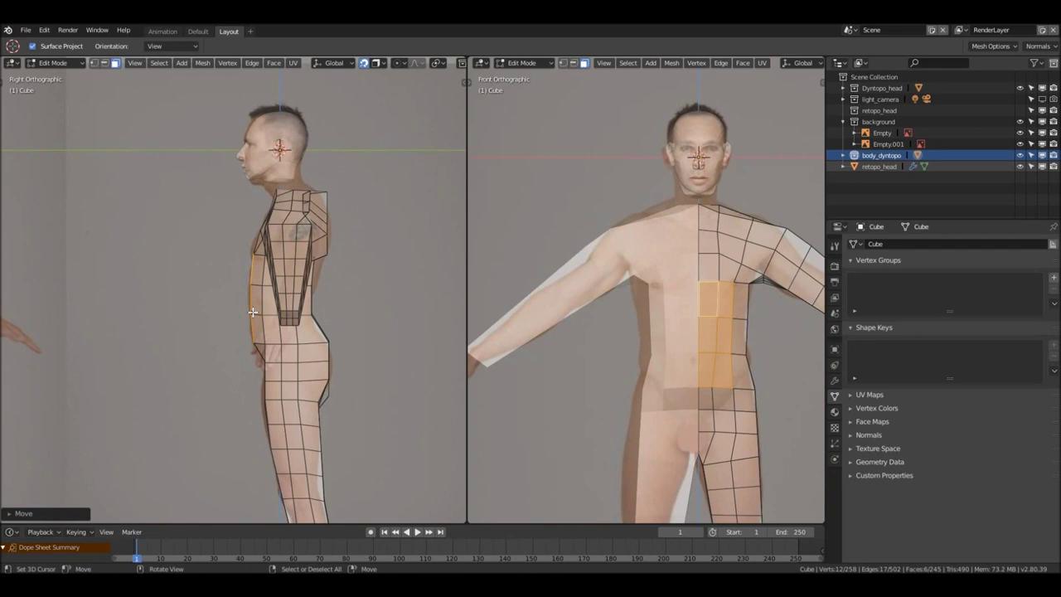
Select the back face just below the shoulder blades and move it about 0.48 backward along Y in the right view
middle_click_drag(356, 261, 283, 272)
left_click(281, 204)
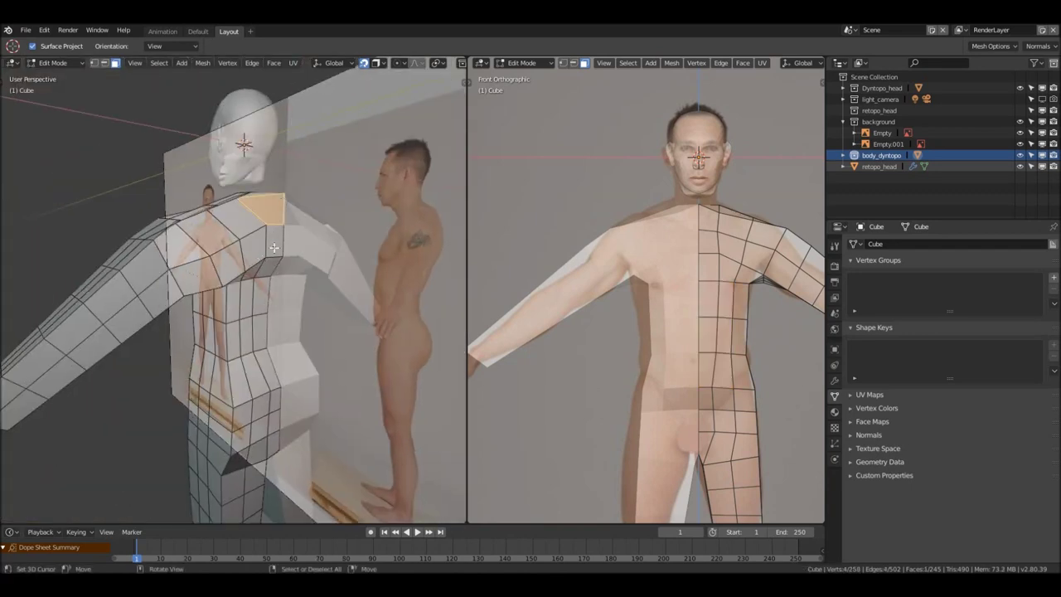
key("KP_3")
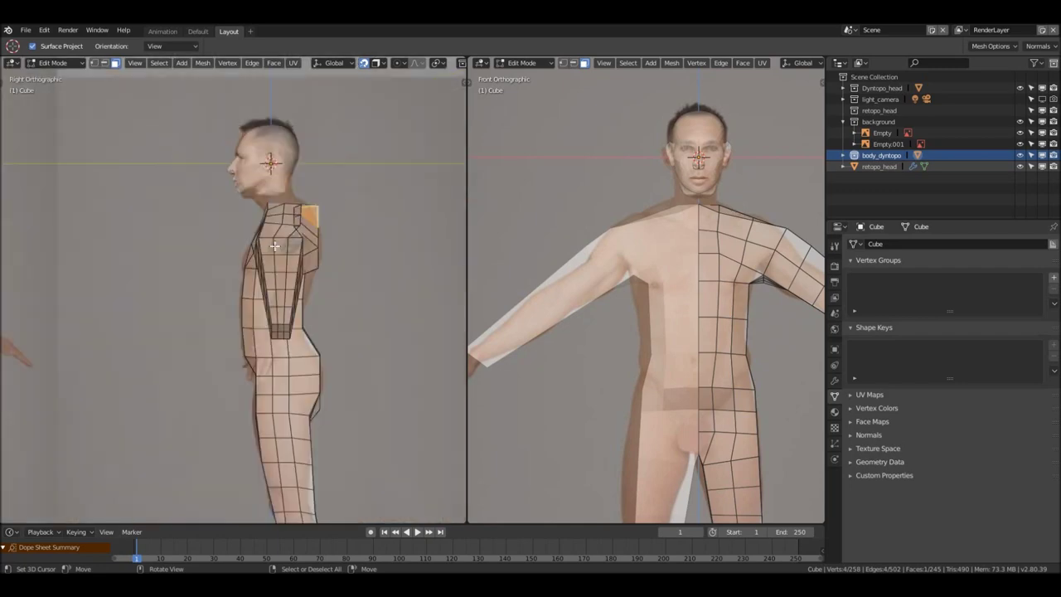
middle_click_drag(286, 236, 295, 285)
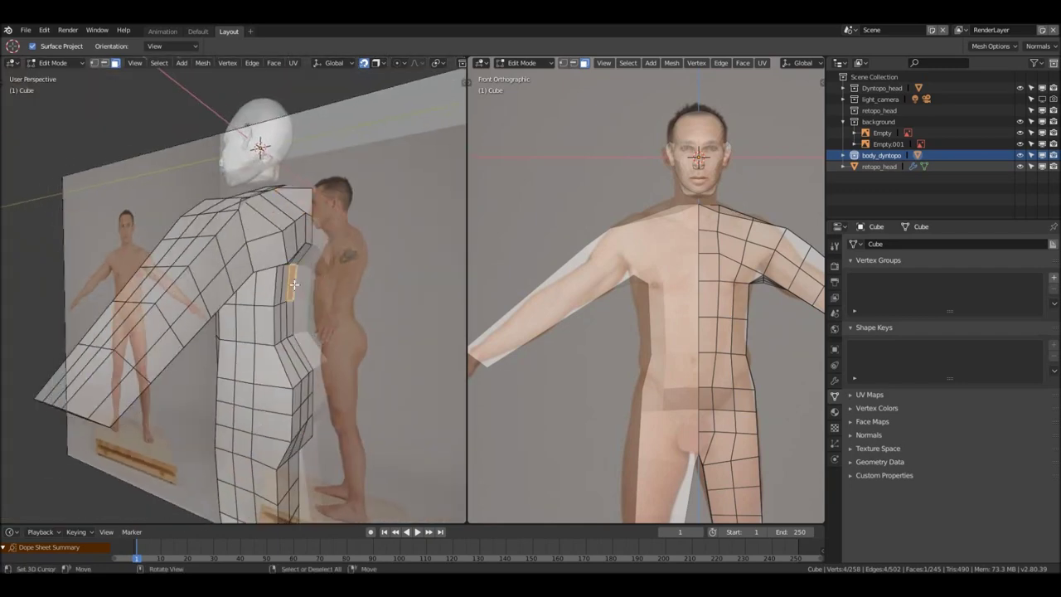
key("KP_3")
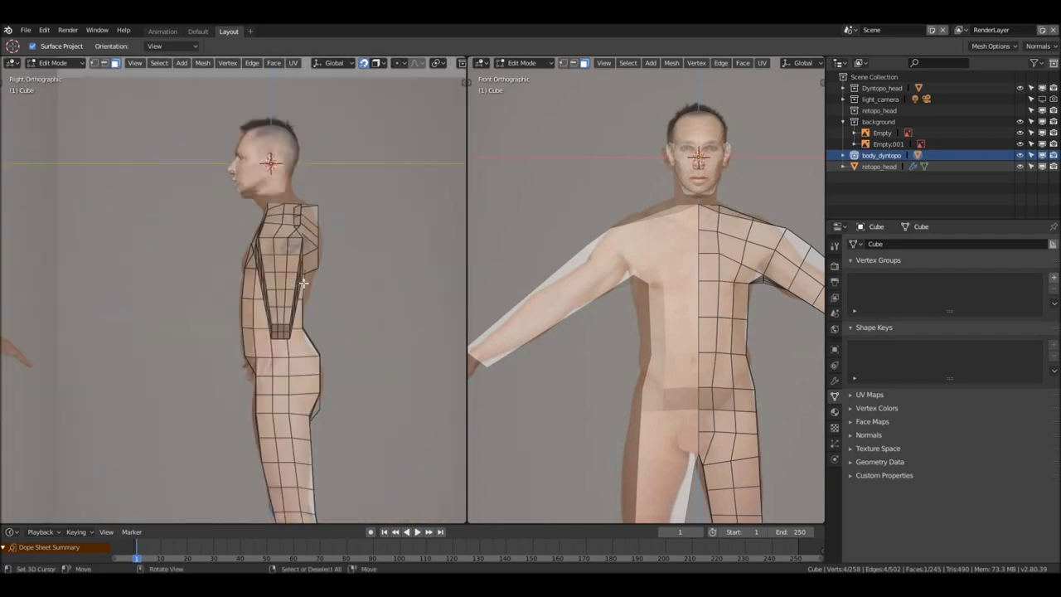
scroll(304, 282, "up", 3)
key("g")
key("y")
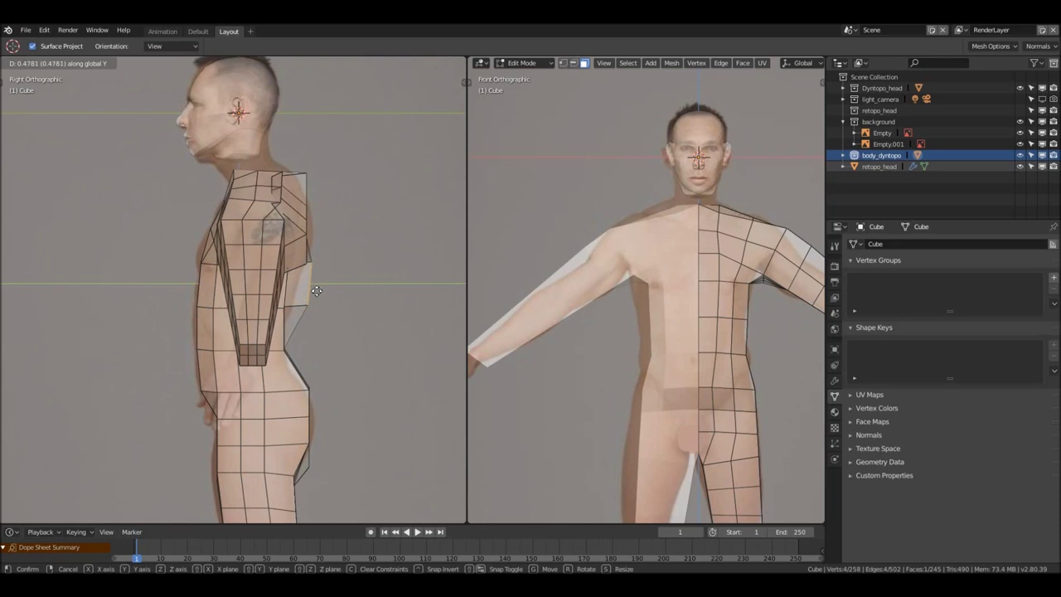
left_click(316, 289)
Slide the rear shoulder vertex nearest the neck along its edge, down toward the shoulder blade
middle_click_drag(316, 289, 307, 282)
left_click(276, 234)
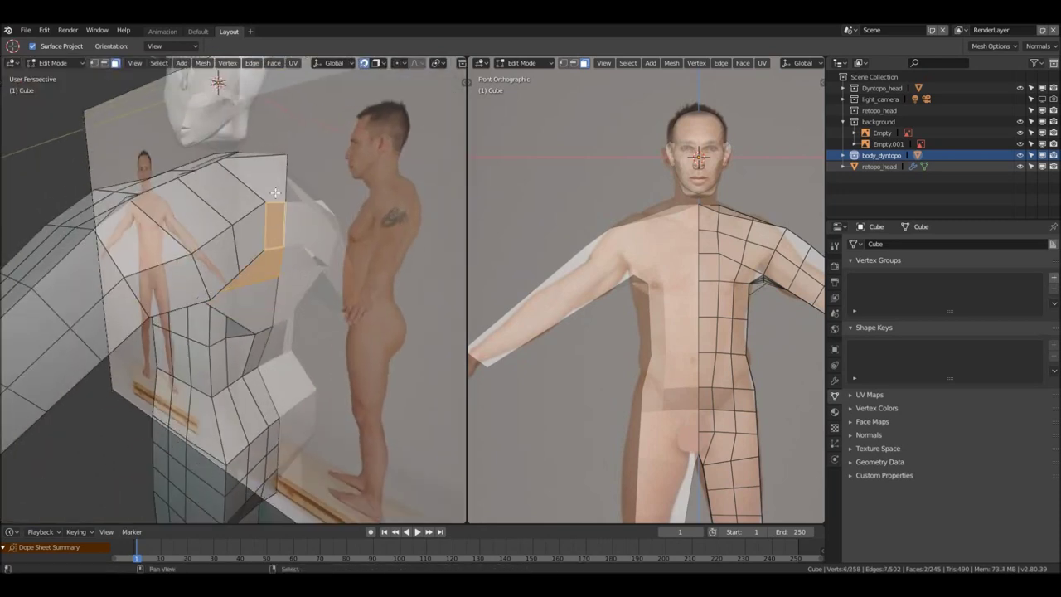
middle_click_drag(275, 195, 274, 223)
key("1")
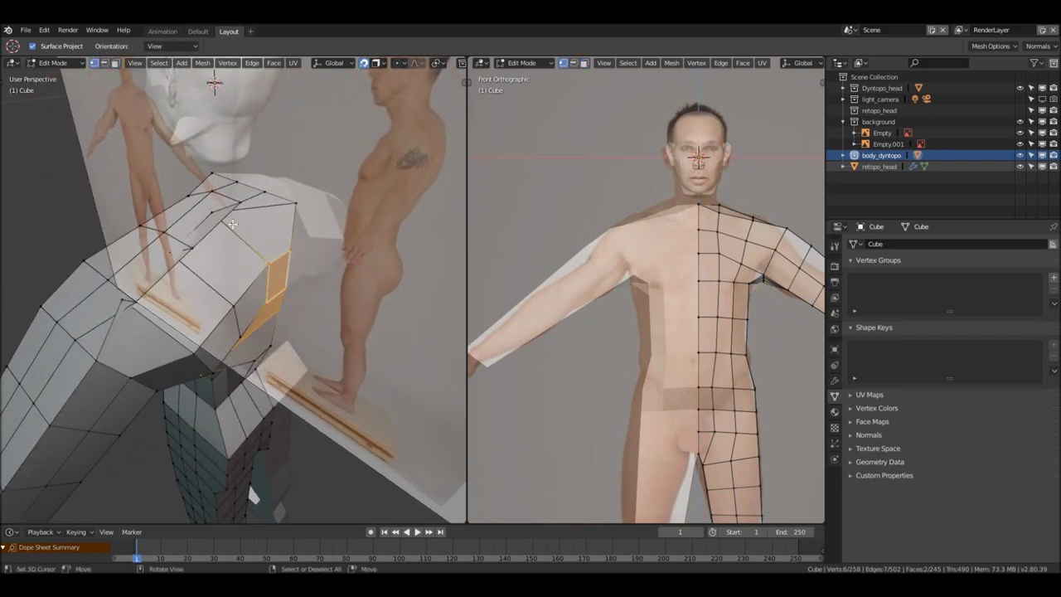
left_click(212, 216)
key("shift+v")
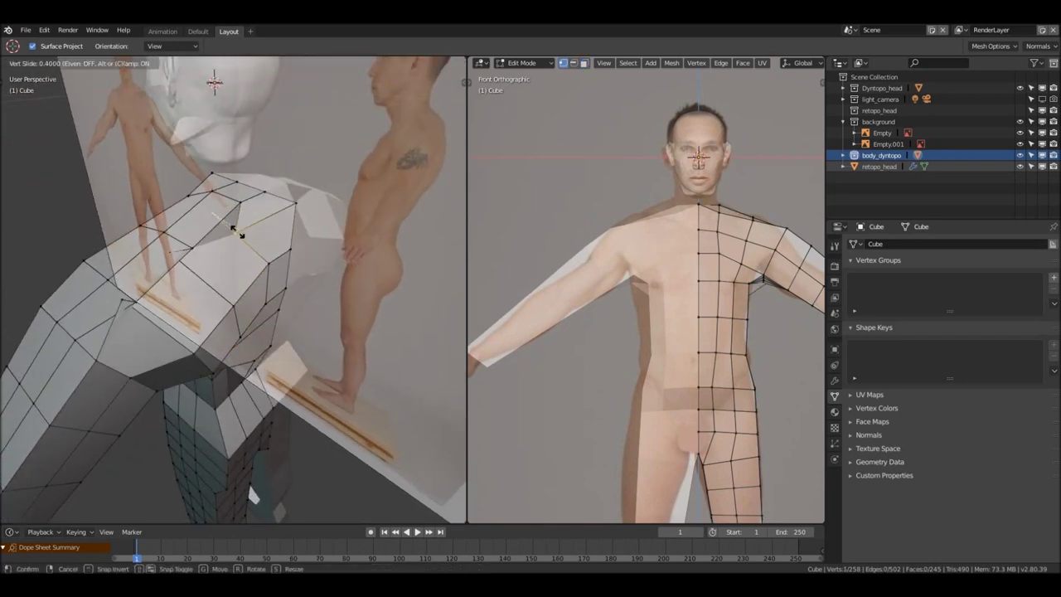
left_click(241, 235)
Slide the next two rear shoulder vertices toward the arm along their edges to even out the row
key("shift+v")
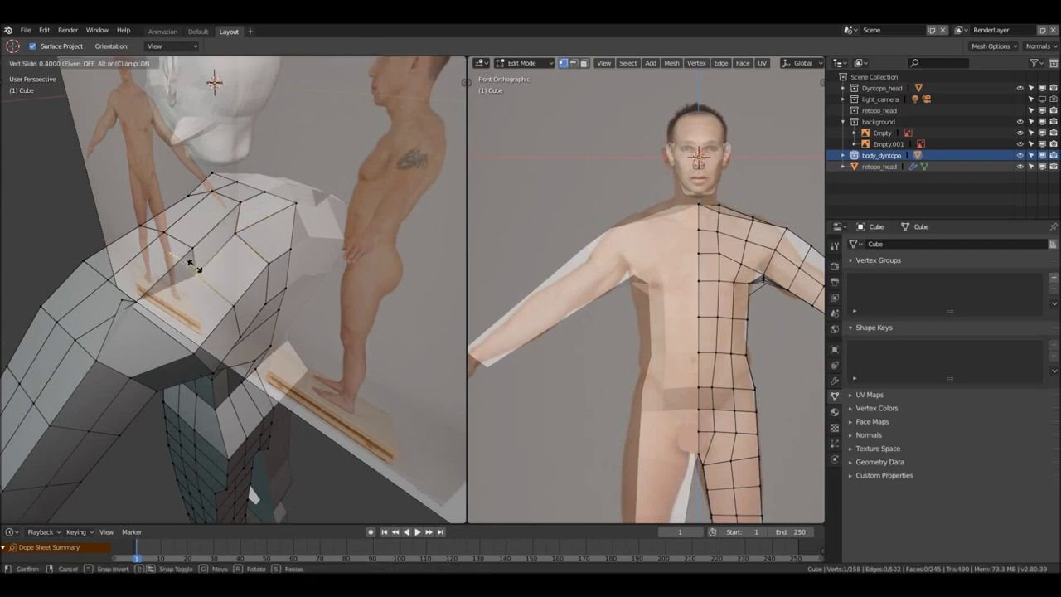
left_click(188, 278)
left_click(129, 298)
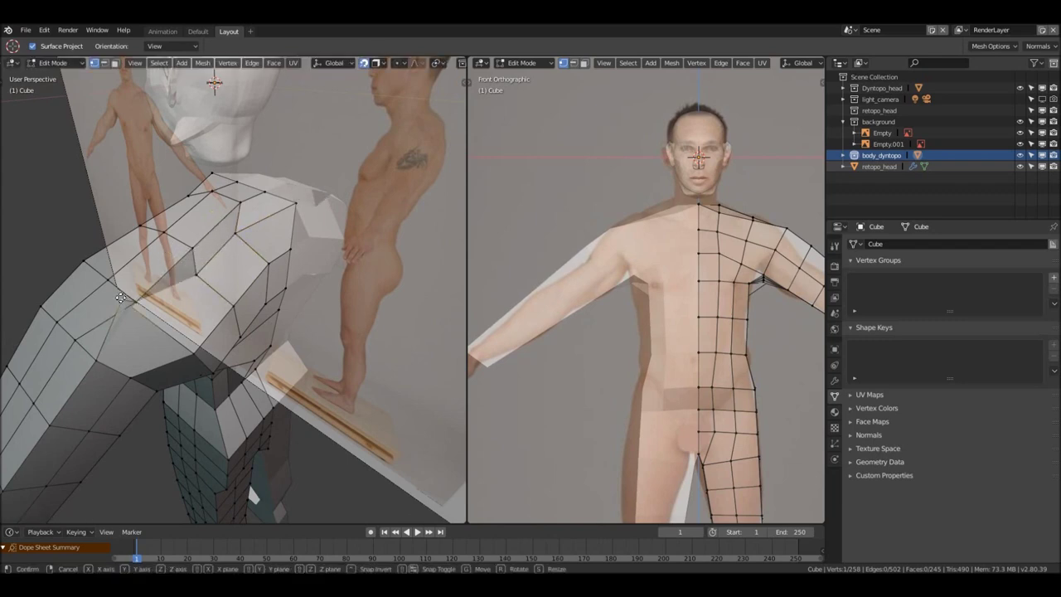
key("shift+v")
left_click(139, 309)
Slide the centre-line vertex at the back of the neck base inward along its edge and turn off snapping
mouse_move(225, 289)
middle_mouse_down()
mouse_move(166, 290)
mouse_move(249, 286)
mouse_move(227, 285)
middle_mouse_up()
right_click(294, 206)
middle_click_drag(302, 233, 313, 237)
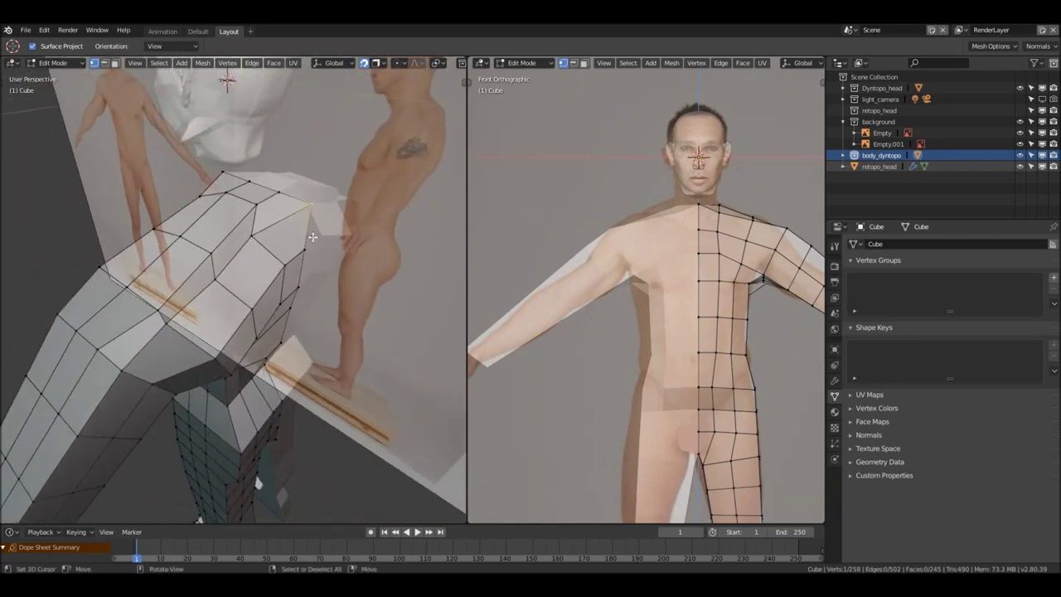
key("shift+v")
left_click(296, 228)
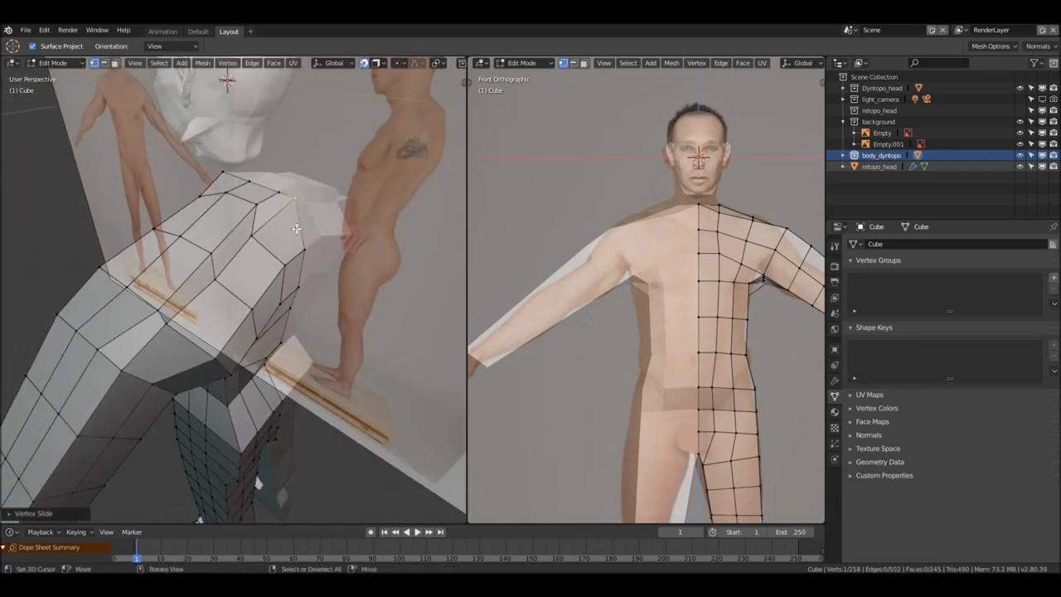
middle_click_drag(378, 115, 354, 80)
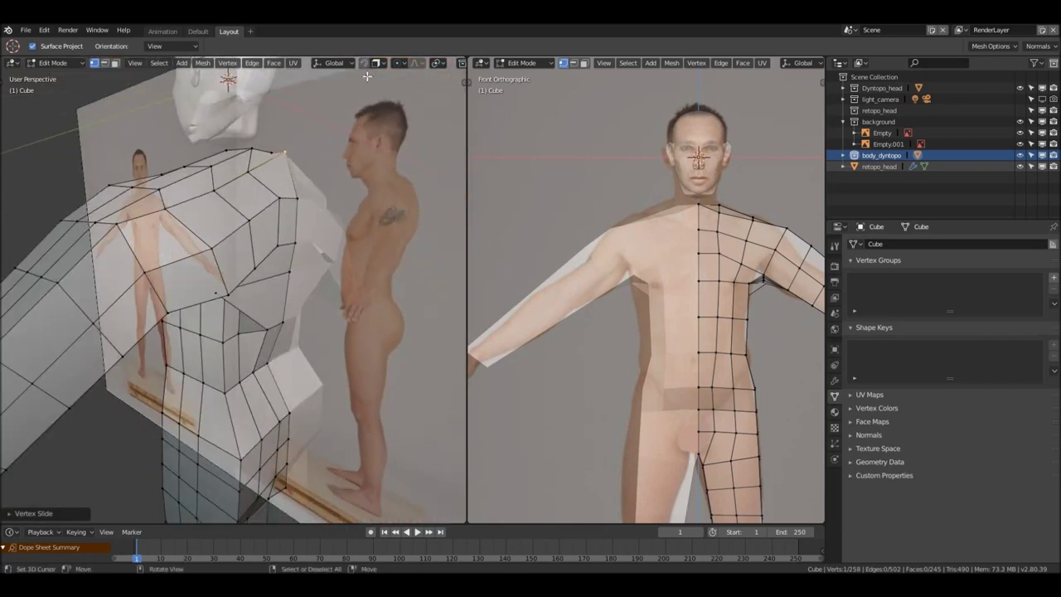
Move the centre-line back vertex at shoulder-blade height about 0.11 backward along Y in the right view
middle_click_drag(314, 220, 285, 233)
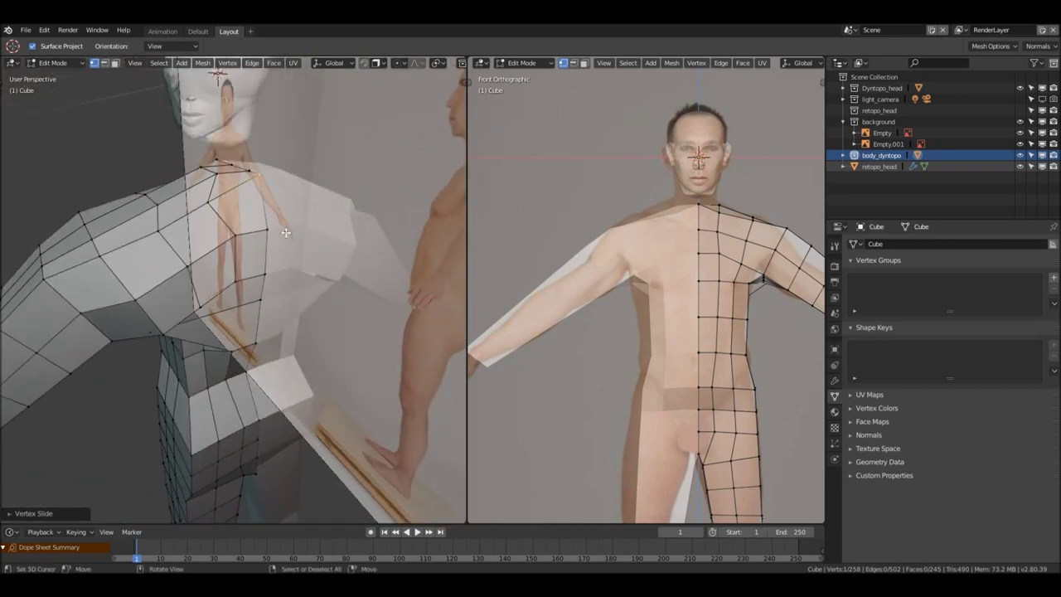
key("KP_3")
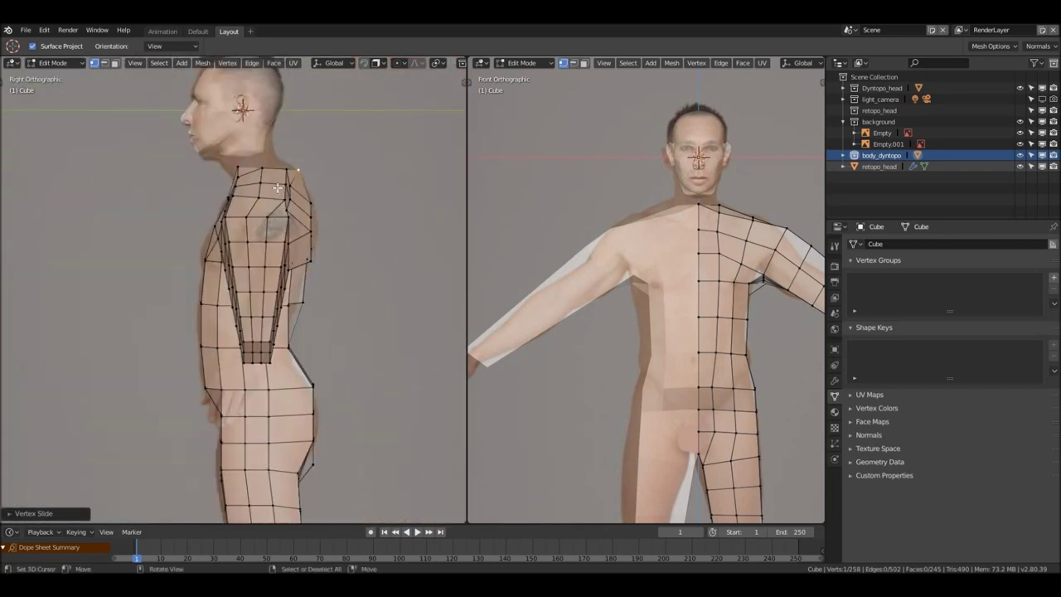
scroll(290, 189, "up", 3)
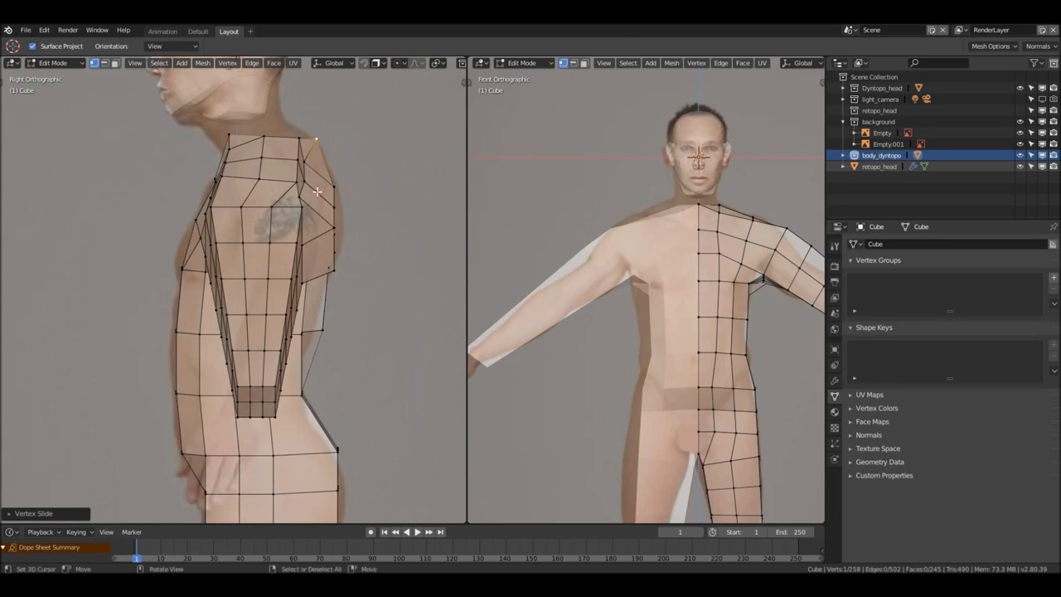
left_click(334, 207)
middle_click_drag(359, 216, 260, 246)
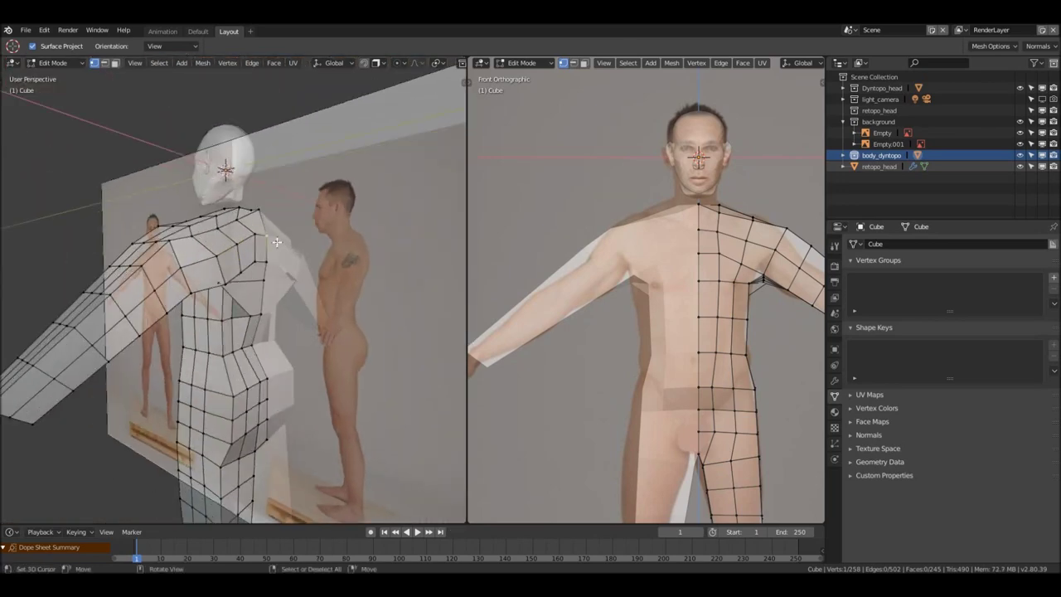
key("KP_3")
scroll(294, 240, "up", 4)
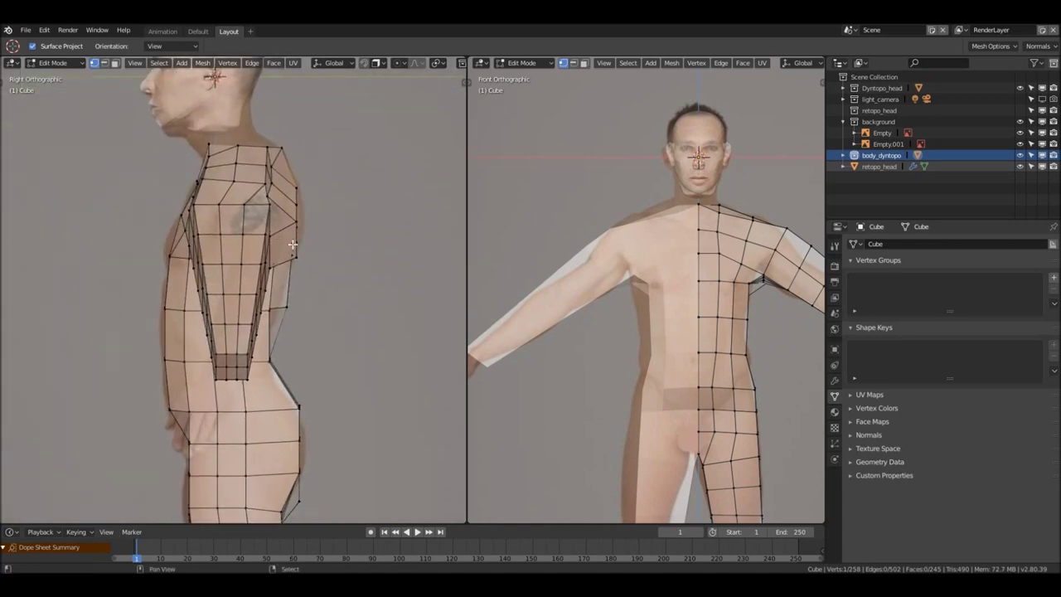
key("g")
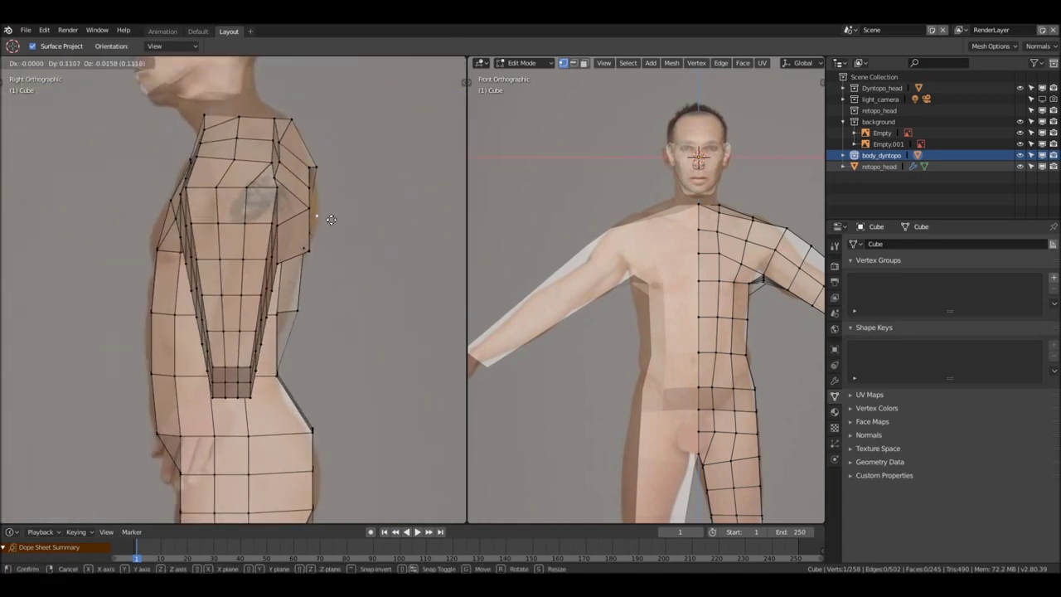
left_click(331, 218)
Slide the back vertex at armpit height across the back toward the centre line
middle_click_drag(351, 228, 260, 238)
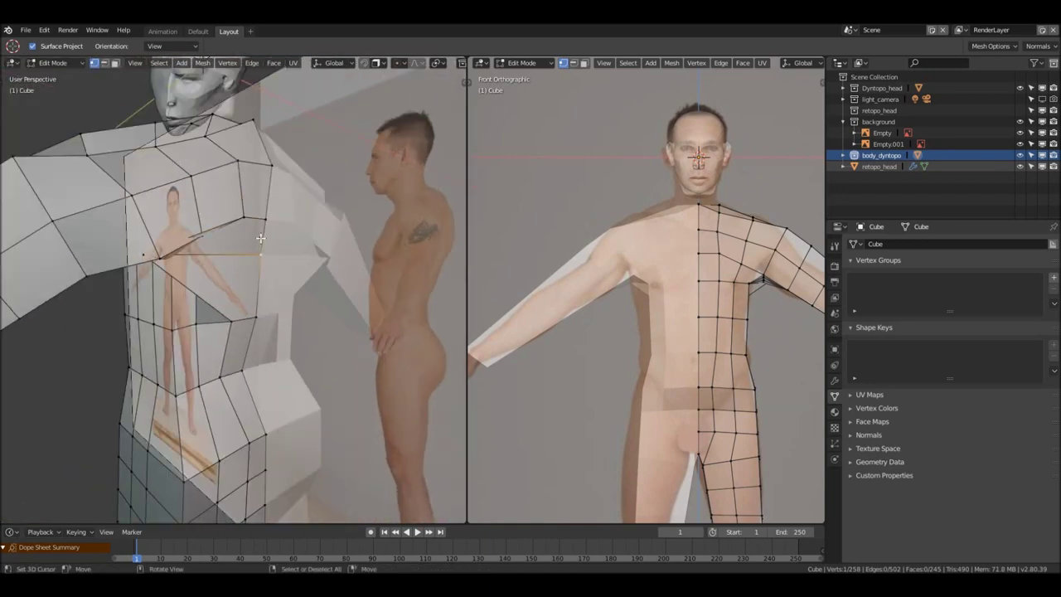
middle_click_drag(149, 253, 162, 220)
key("shift+v")
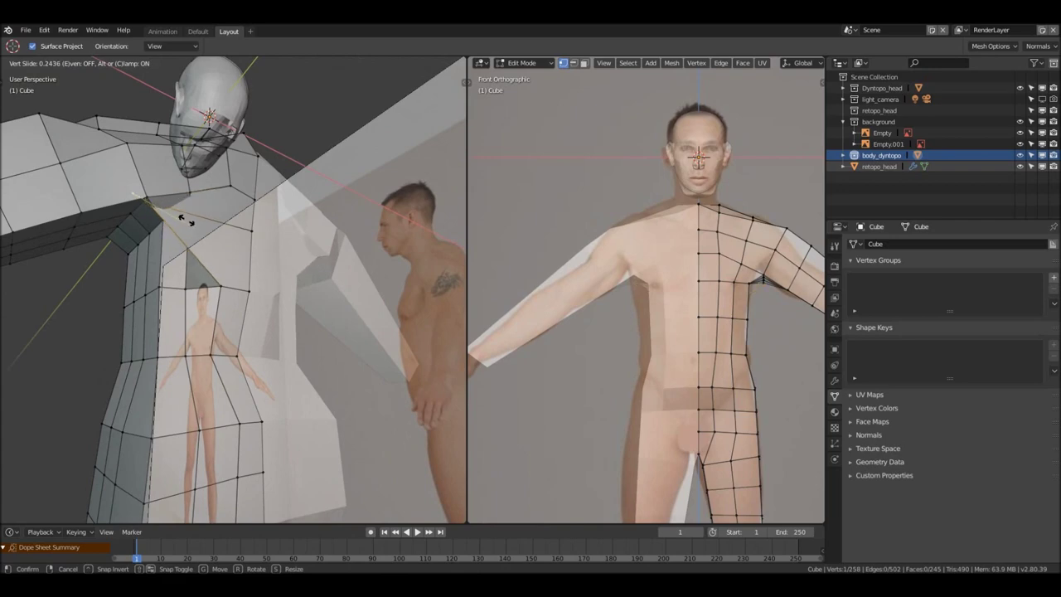
left_click(249, 234)
middle_click_drag(249, 234, 219, 247)
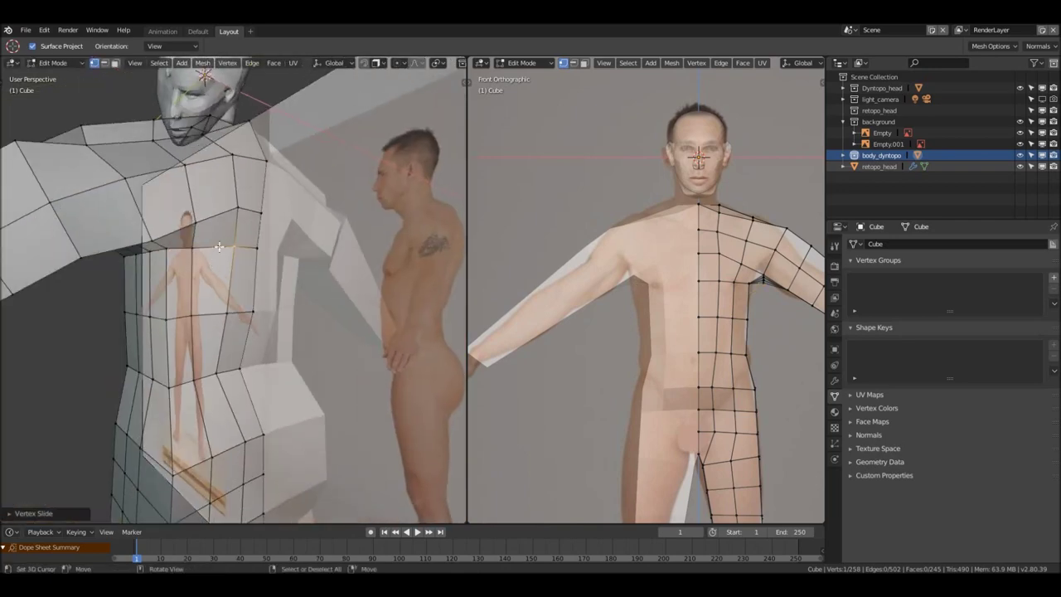
Fine-tune the same armpit-height back vertex by sliding it forward along its edge in the right view
key("KP_3")
scroll(223, 245, "up", 1)
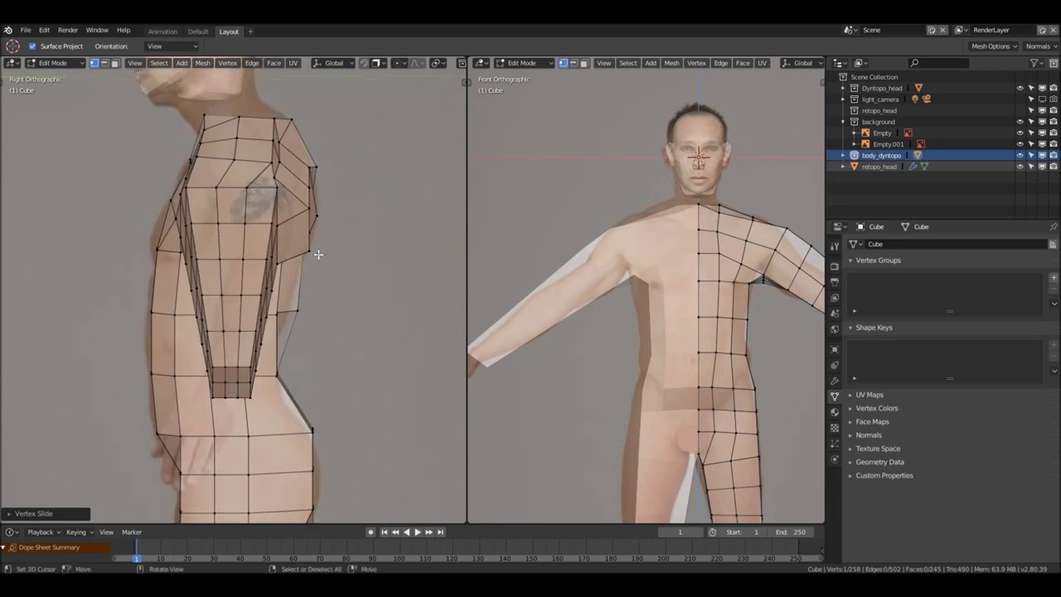
scroll(312, 253, "up", 1)
scroll(312, 253, "up", 1)
key("shift+v")
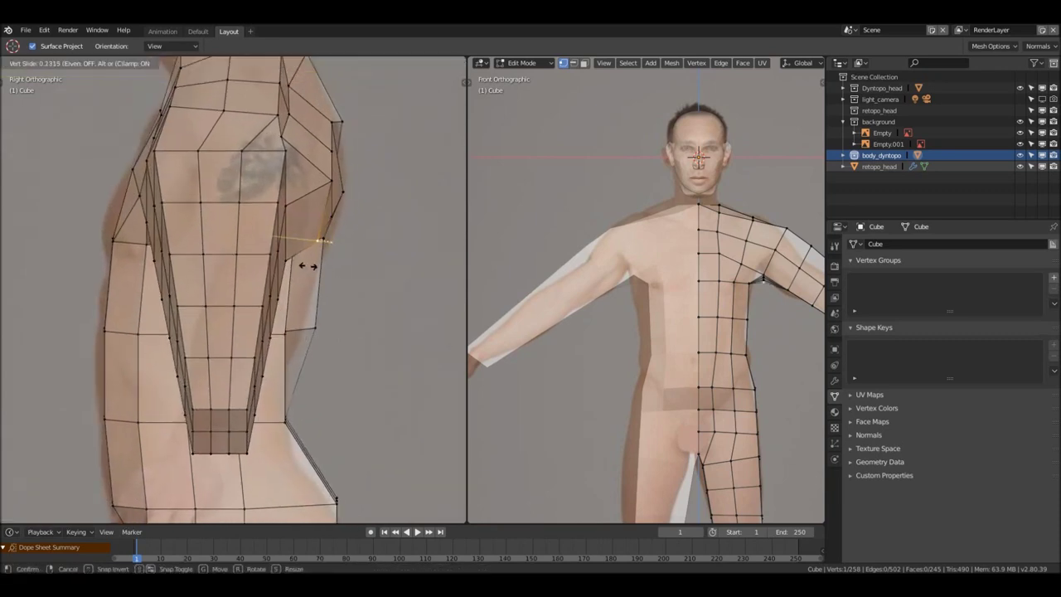
left_click(301, 266)
Move the two upper rear shoulder vertices backward in the right view to round out the upper back
middle_click_drag(287, 338, 244, 248)
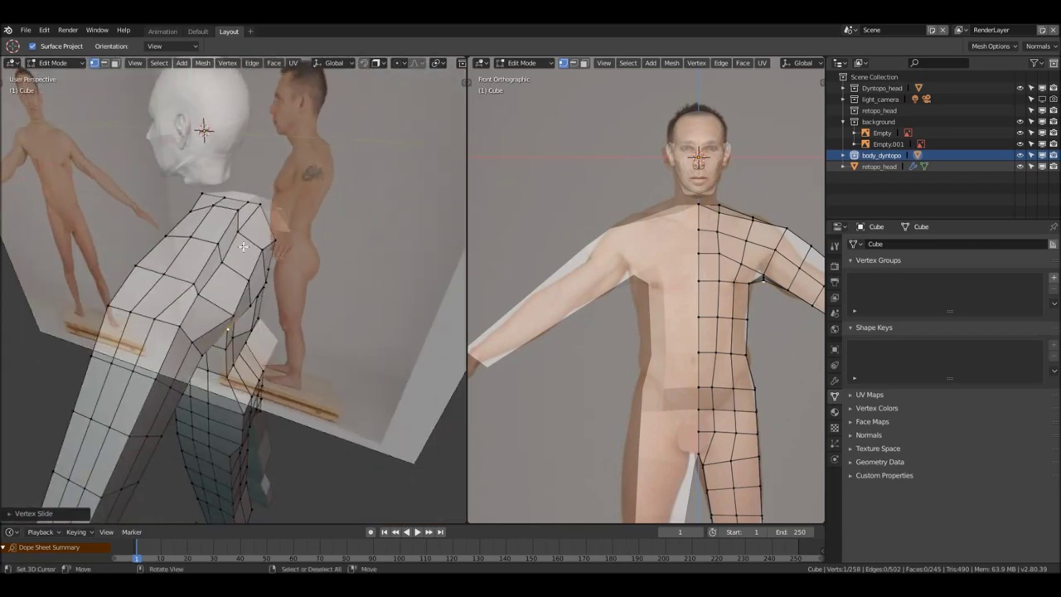
key("KP_3")
scroll(277, 158, "up", 4)
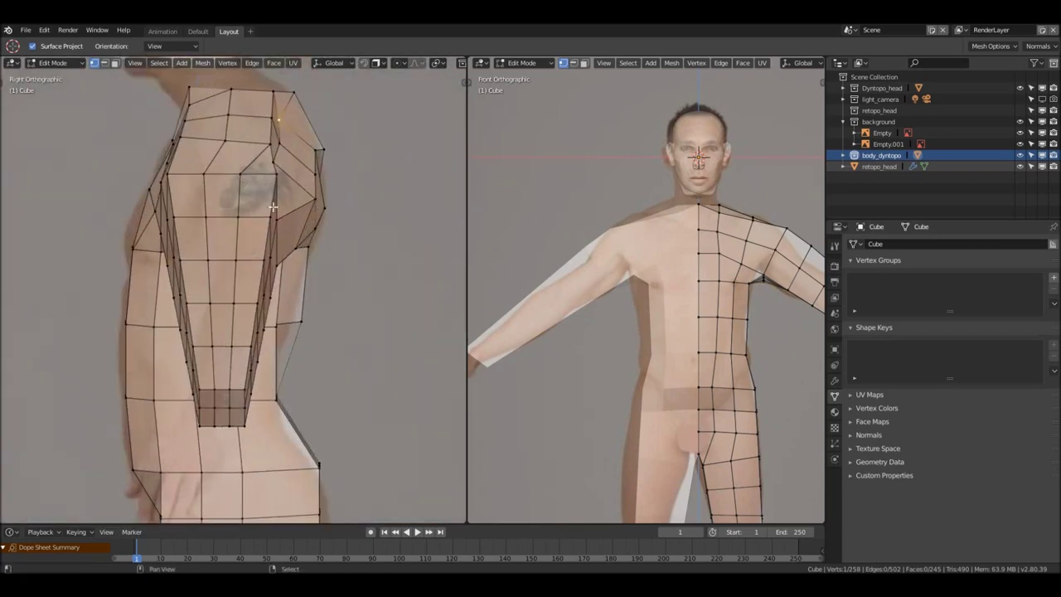
middle_click_drag(282, 148, 249, 211, "shift")
scroll(249, 211, "up", 1)
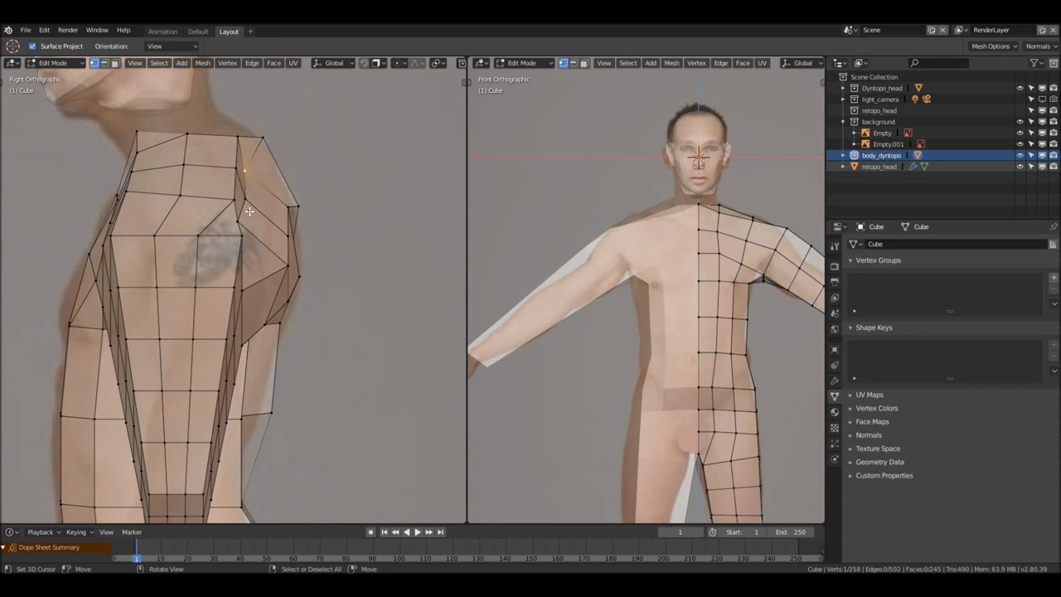
key("g")
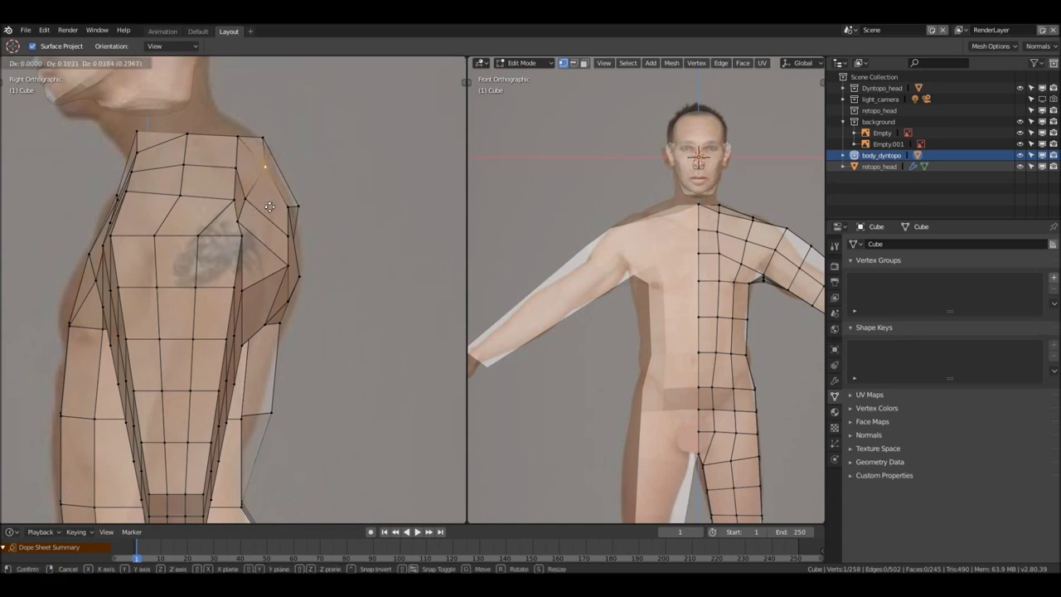
left_click(275, 197)
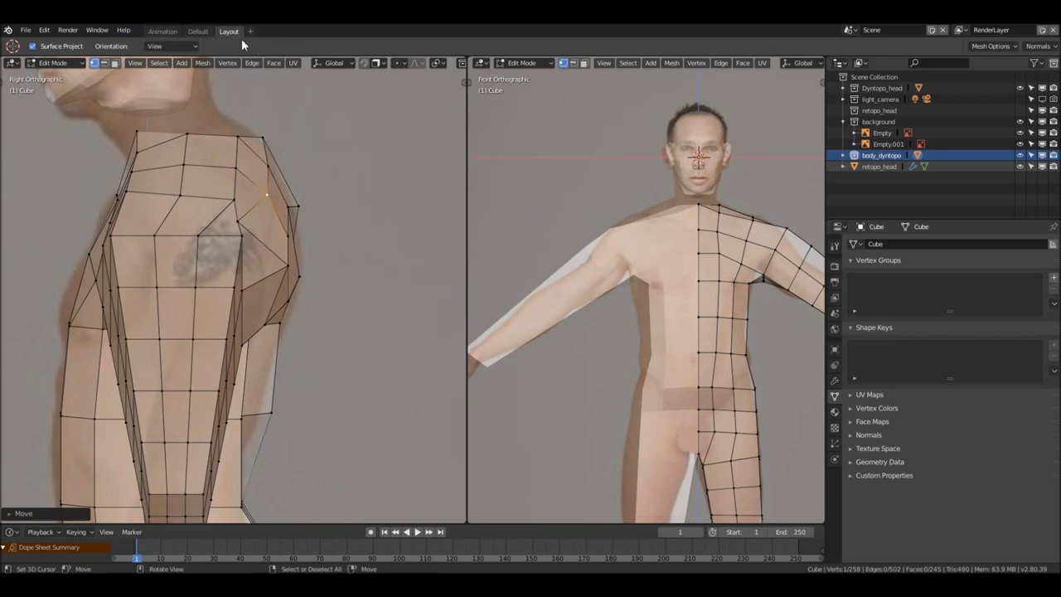
Slide the next lower rear shoulder vertex backward along its edge and nudge it into line with its neighbours
left_click(241, 230)
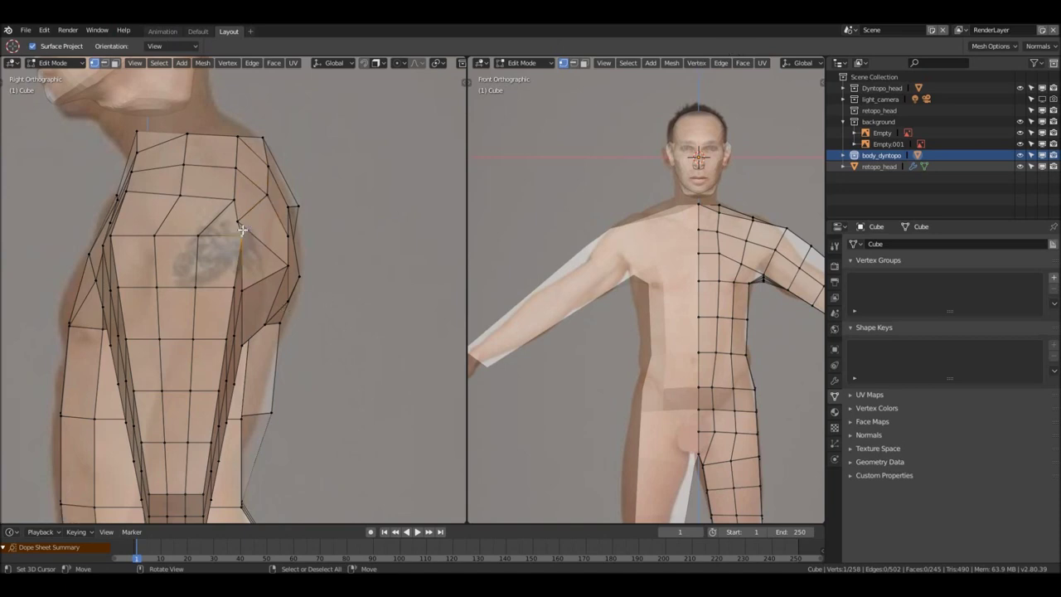
right_click(237, 221)
key("shift+v")
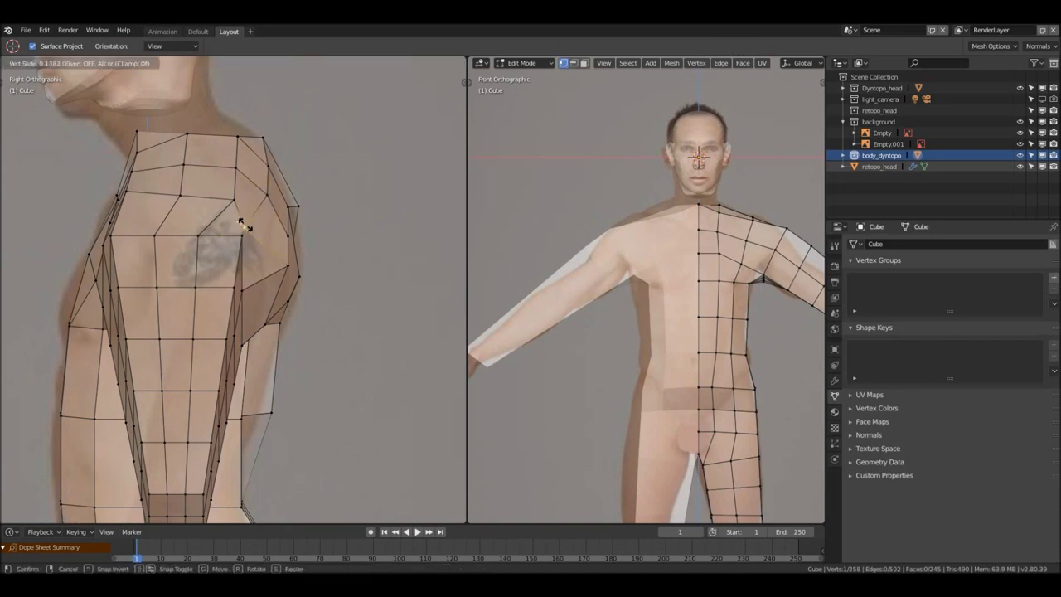
left_click(259, 236)
key("g")
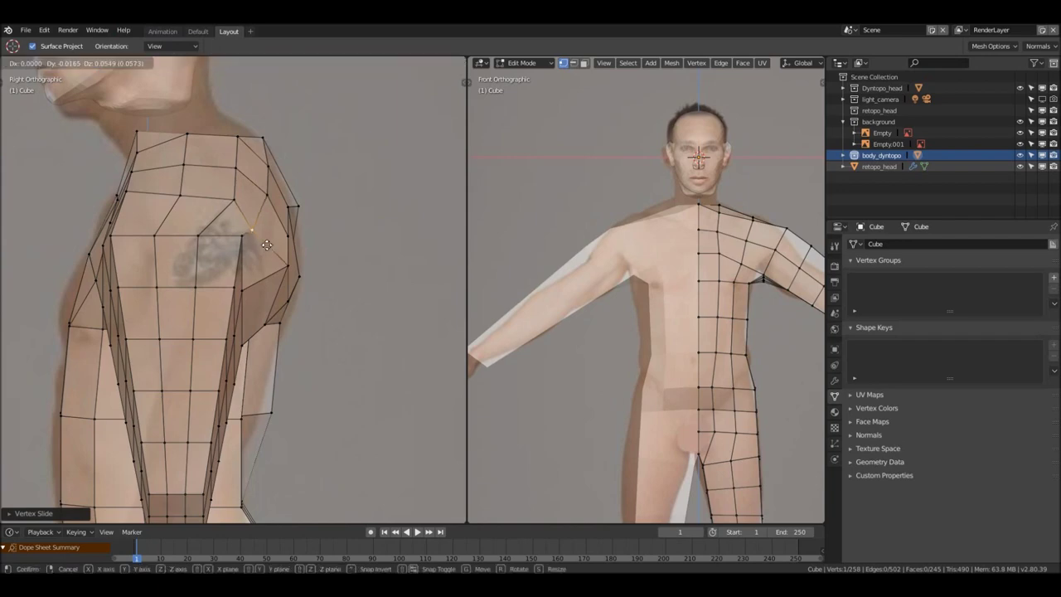
left_click(270, 245)
Select the two top faces beside the centre line at the neck base and extrude them upward into a neck
scroll(315, 271, "down", 5)
middle_click_drag(315, 271, 206, 242)
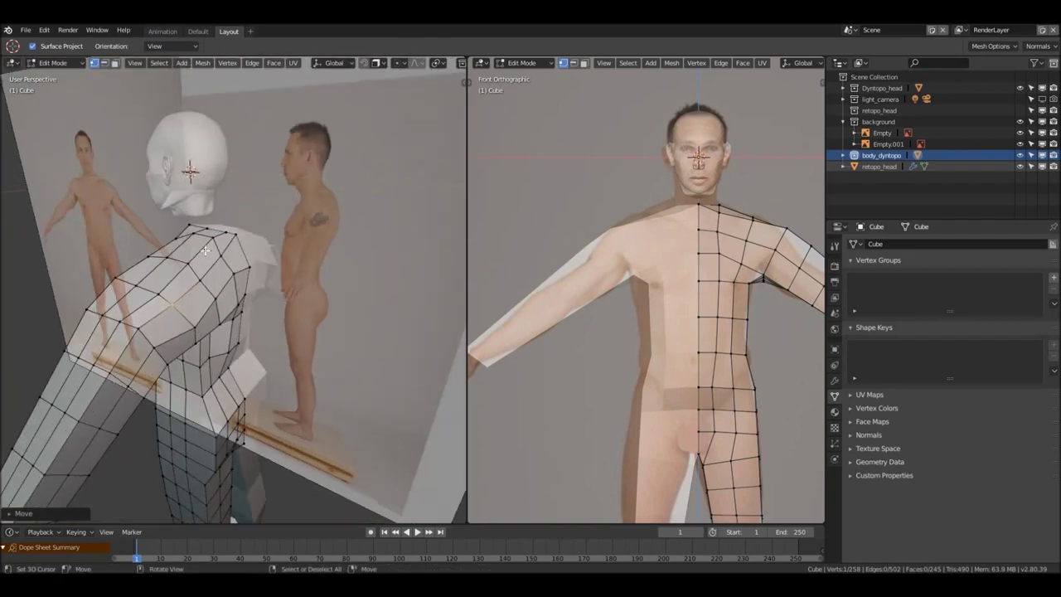
key("3")
left_click(197, 231)
middle_click_drag(208, 238, 324, 243)
key("KP_1")
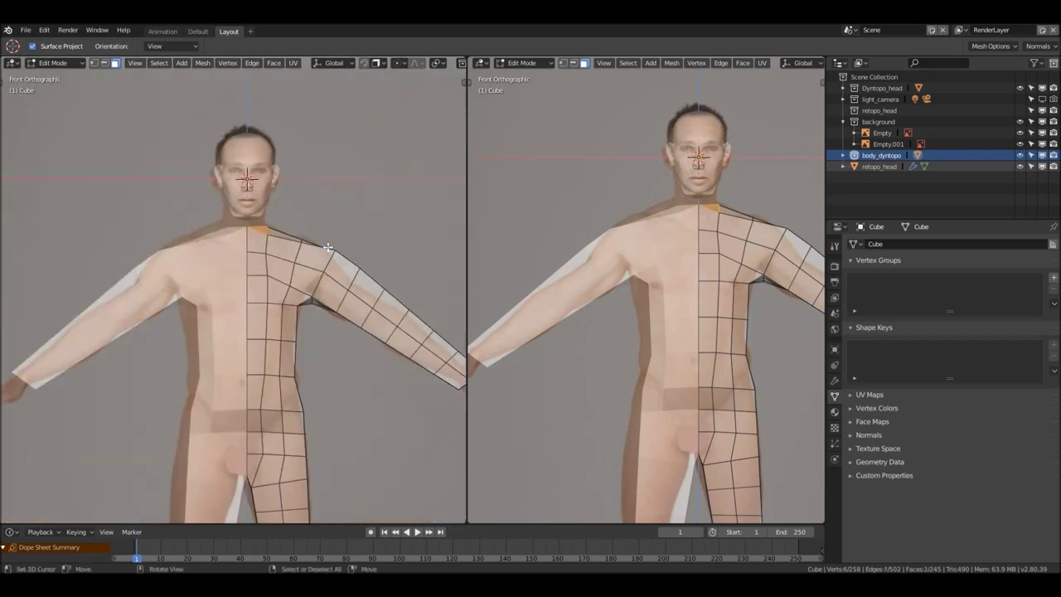
scroll(239, 190, "up", 5)
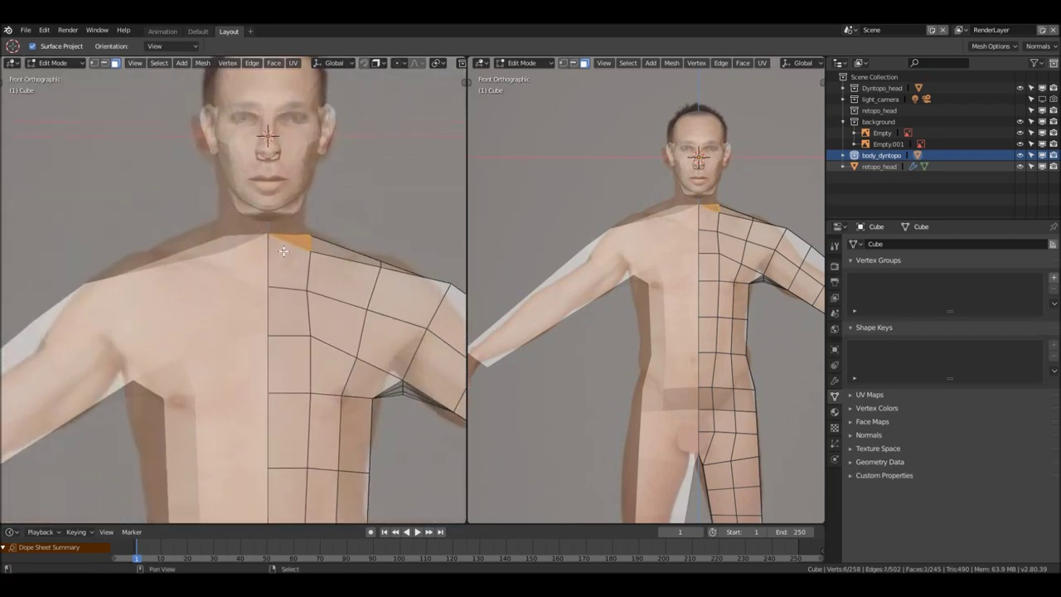
key("e")
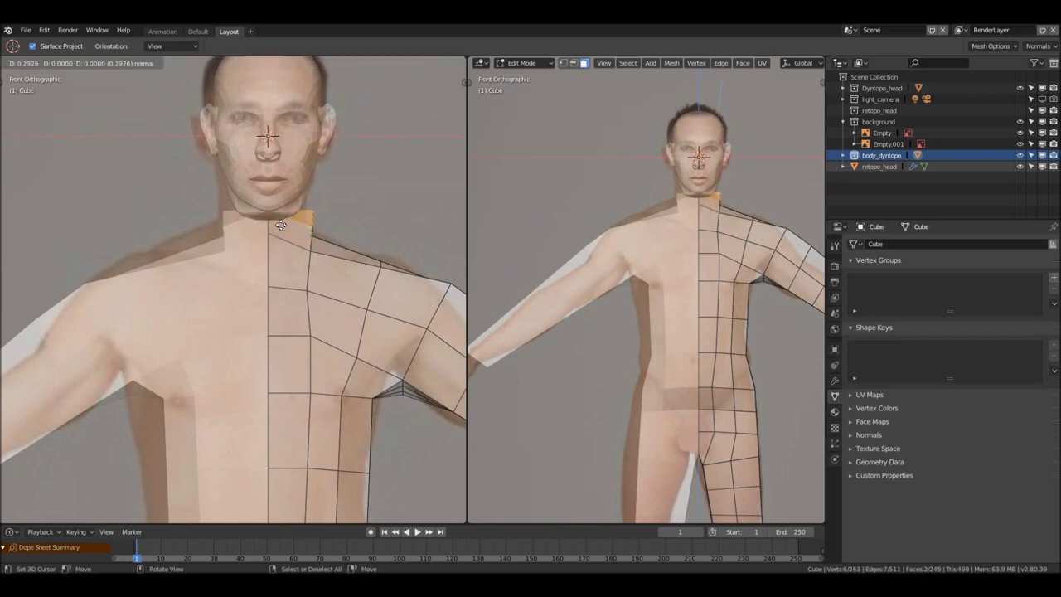
left_click(279, 206)
Add two evenly spaced horizontal loop cuts around the extruded neck
scroll(281, 207, "up", 1)
key("ctrl+r")
scroll(323, 220, "up", 1)
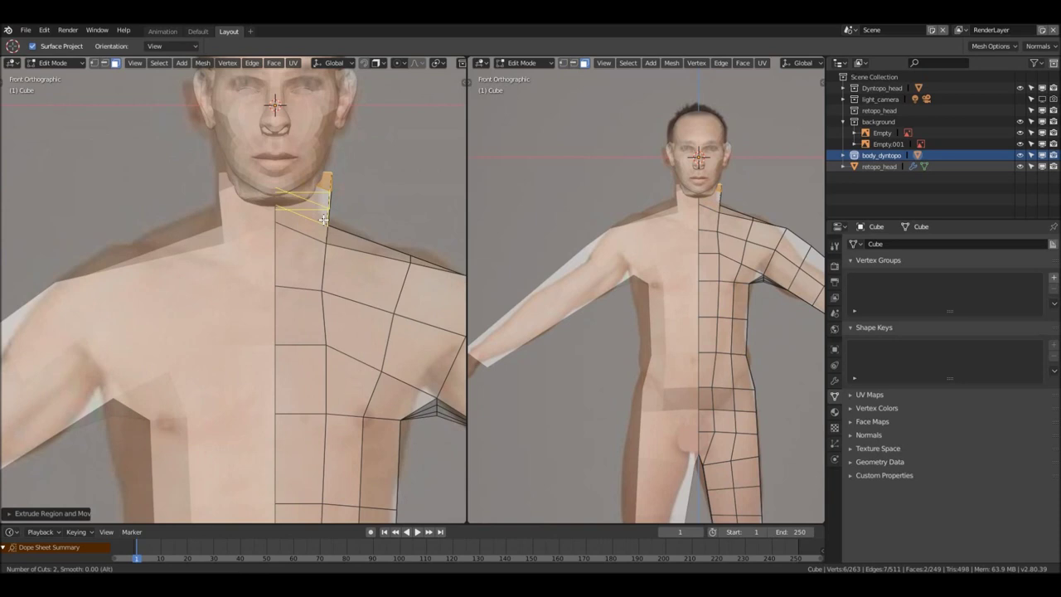
left_click(323, 219)
Shrink the new neck loops inward with Shrink/Fatten to match the front reference, and clear the selection
key("alt")
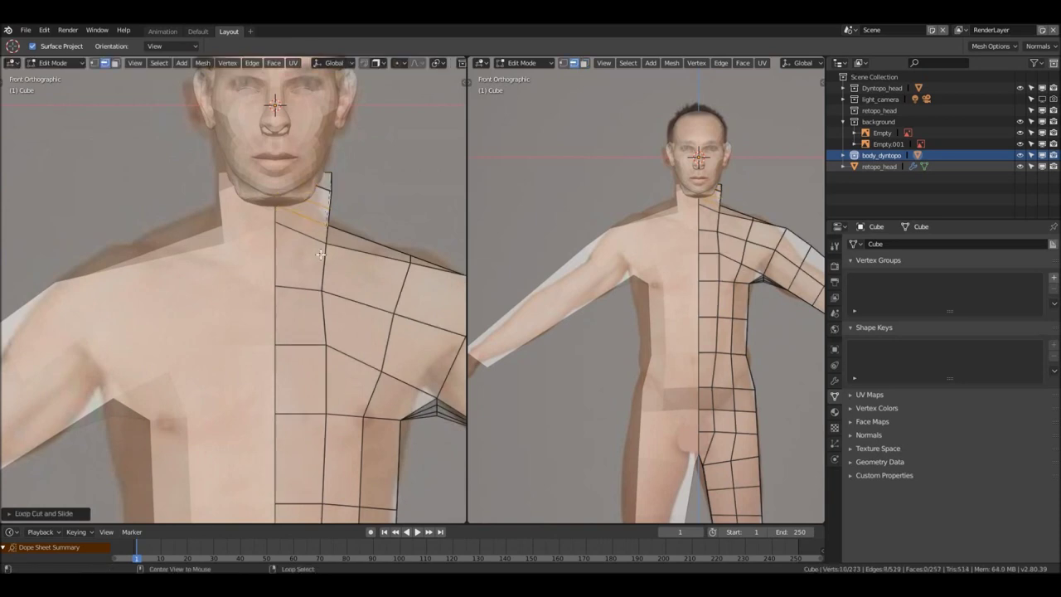
key("alt+s")
left_click(318, 251)
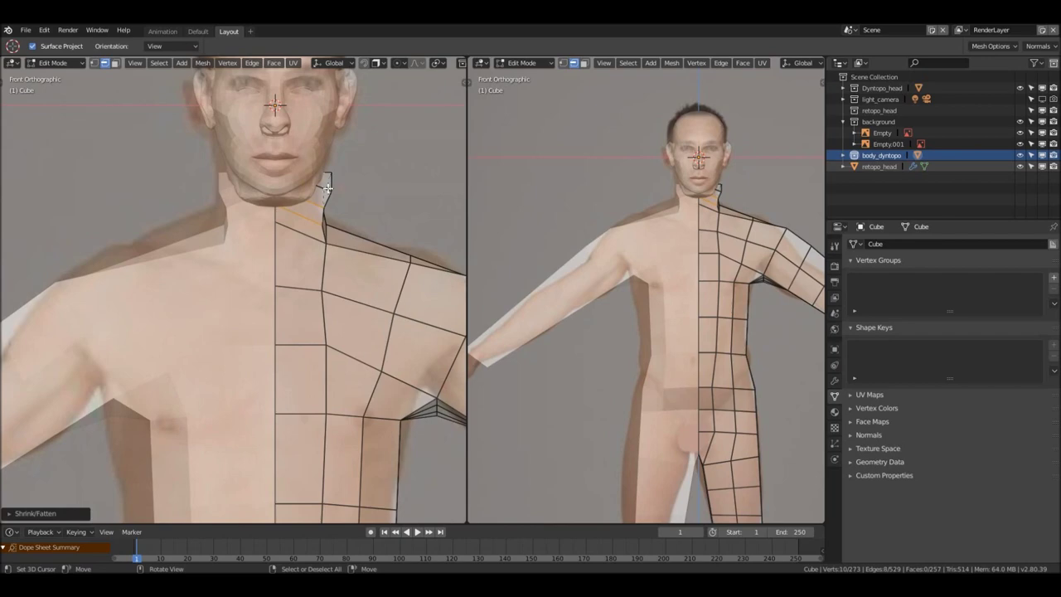
key("alt+a")
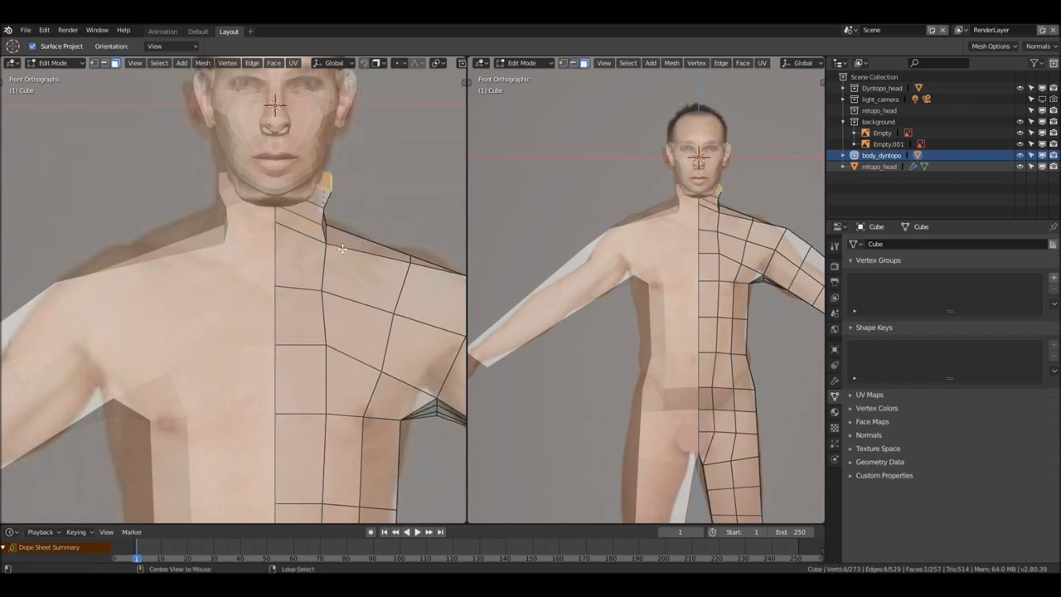
Select the vertical edge at the neck's upper front corner and offset it with Shrink/Fatten into line with the edges below
middle_click_drag(340, 246, 330, 267)
left_click(285, 248)
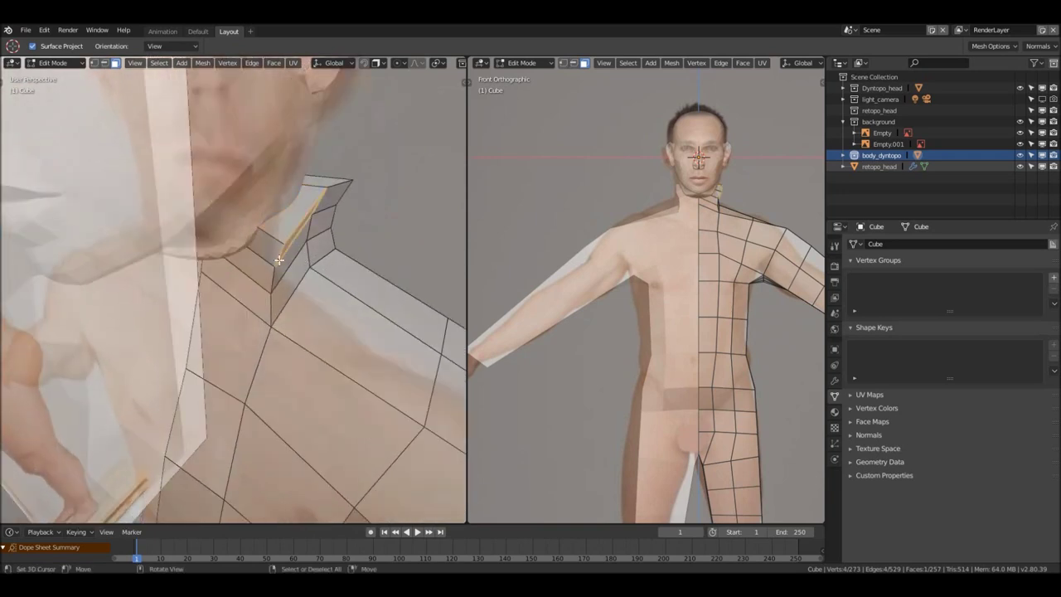
key("2")
left_click(278, 257)
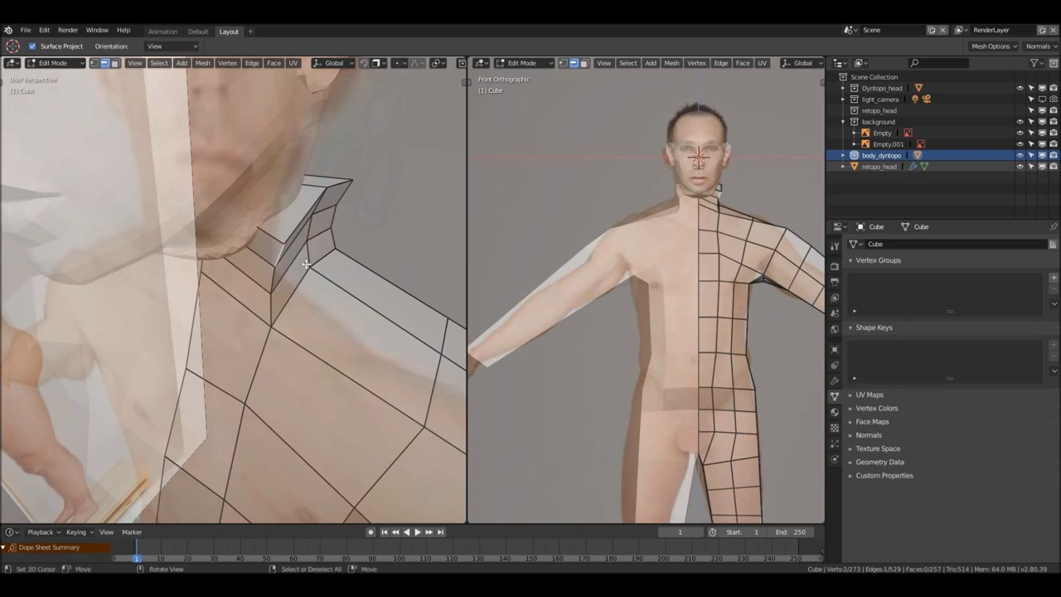
key("alt+s")
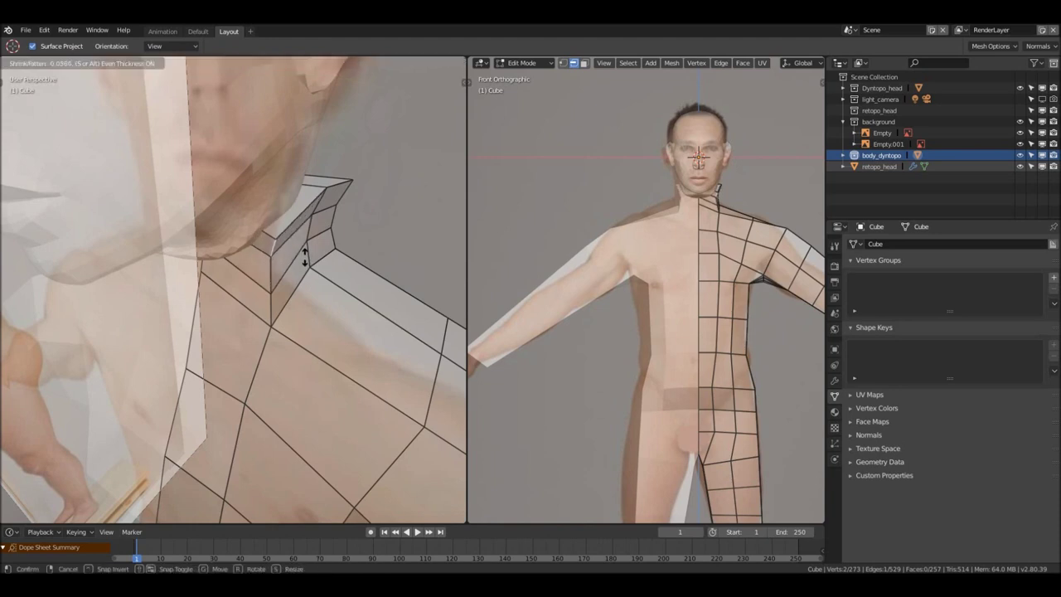
left_click(305, 258)
Select the six end faces of the arm at the wrist and extrude them outward over the hand in the front reference
scroll(304, 255, "down", 4)
middle_click_drag(252, 247, 309, 287)
scroll(302, 239, "down", 1)
scroll(300, 240, "down", 3)
middle_click_drag(364, 278, 321, 280)
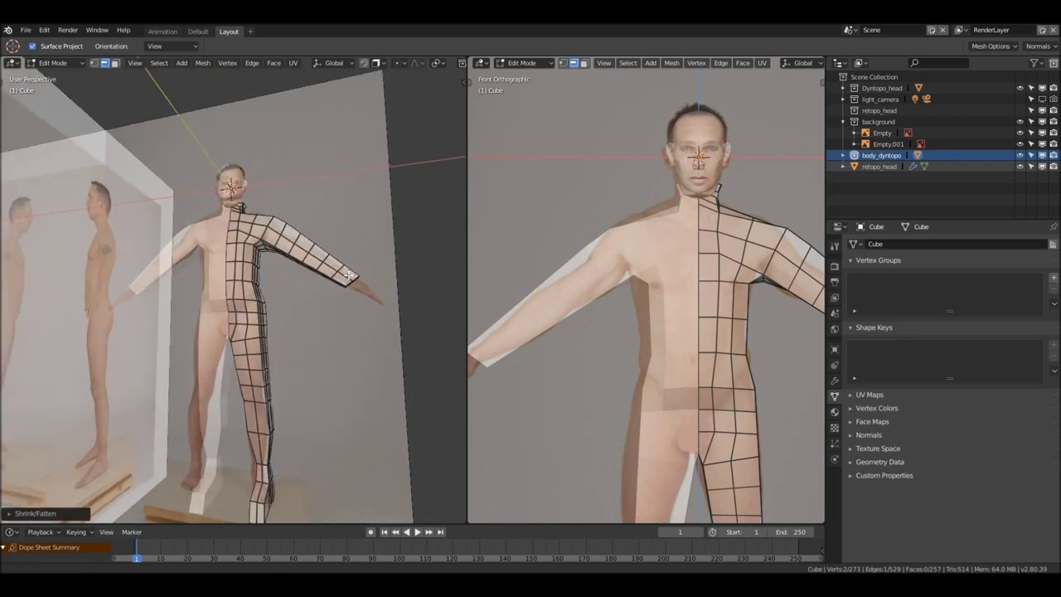
key("KP_1")
scroll(341, 272, "up", 2)
scroll(342, 278, "up", 2)
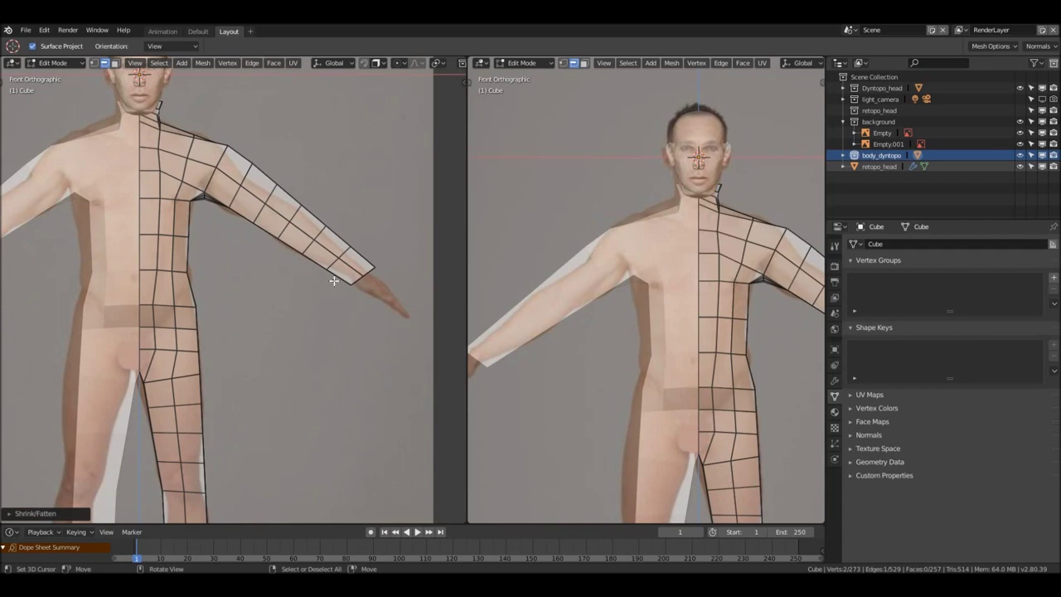
key("3")
middle_click_drag(381, 281, 292, 276)
right_click(304, 258)
left_click(323, 262, "ctrl")
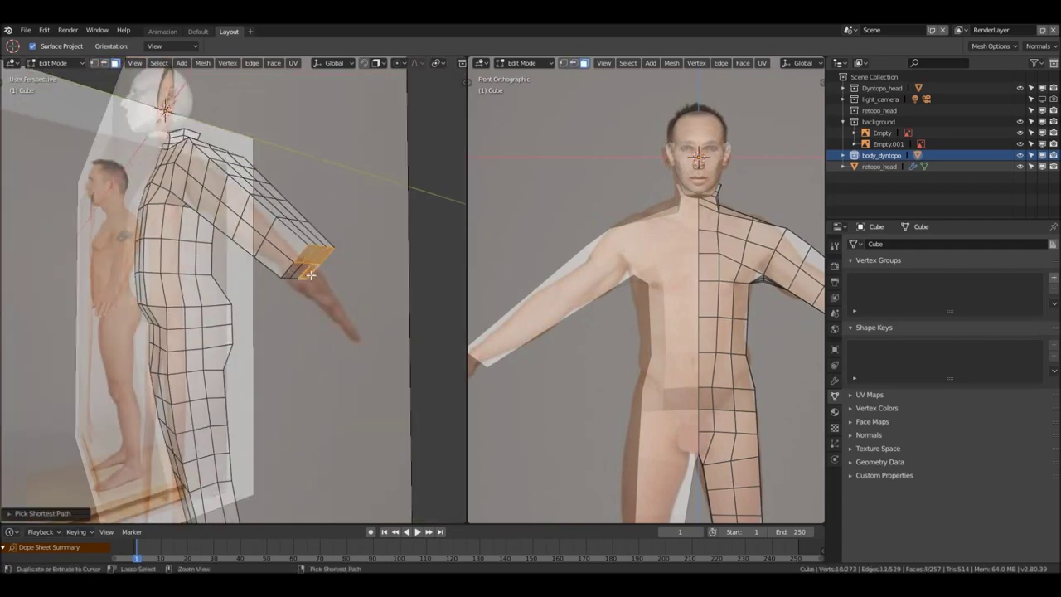
key("KP_1")
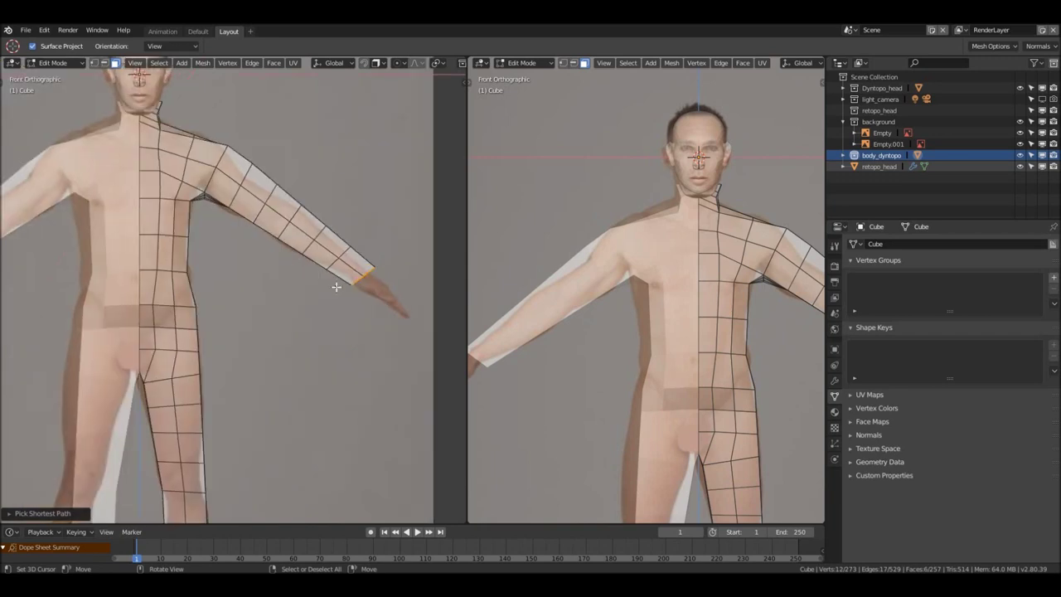
middle_click_drag(345, 290, 306, 292, "shift")
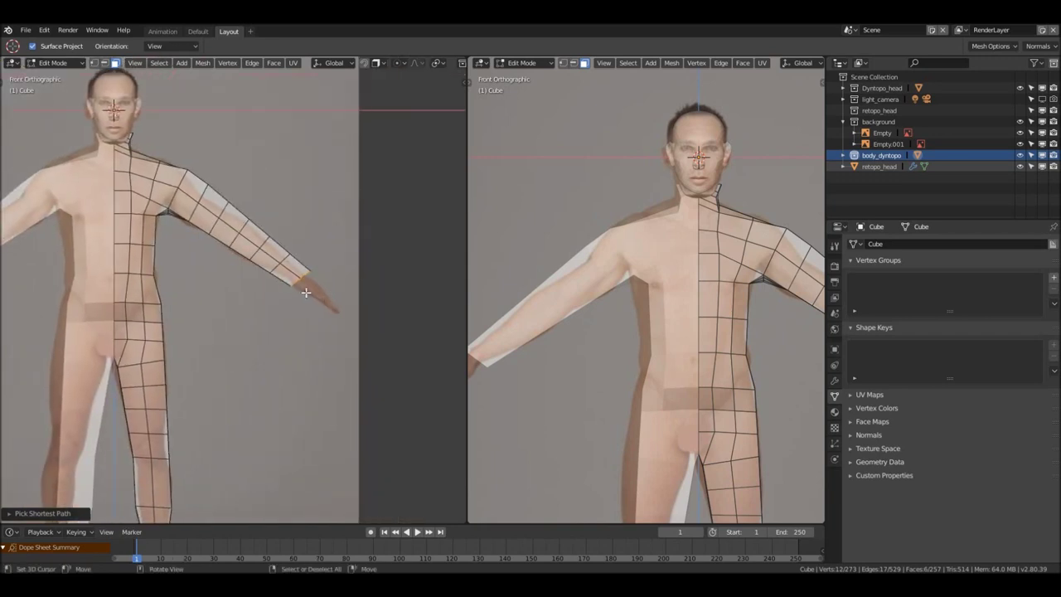
key("e")
left_click(355, 316)
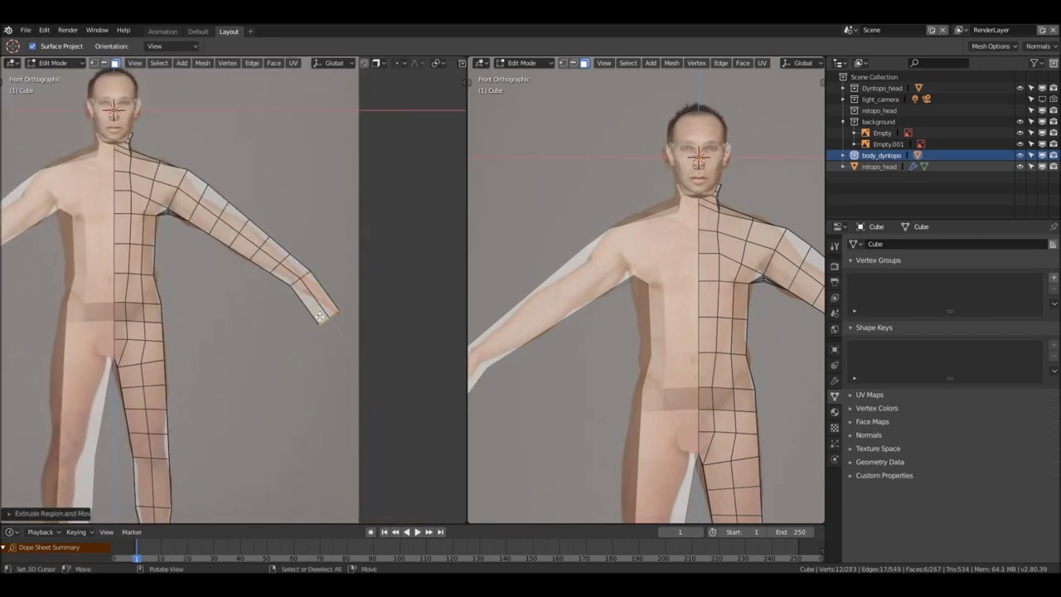
key("g")
left_click(347, 318)
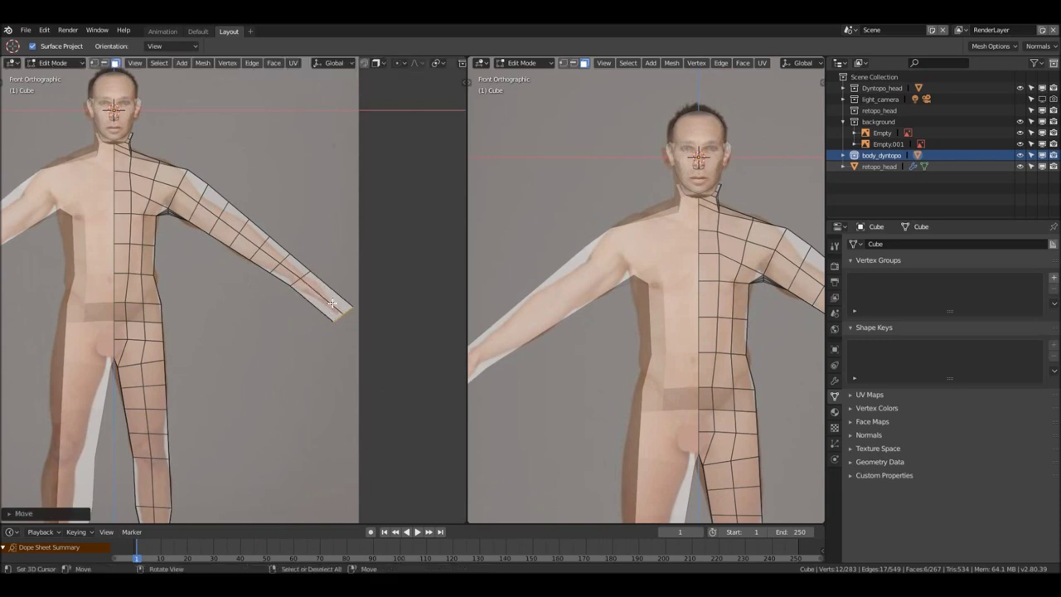
Add three evenly spaced loop cuts across the newly extruded hand section
key("ctrl+r")
left_click(332, 302)
right_click(331, 300)
Select the edge loop at the elbow, scale it down and shift it to fit the arm in the front reference
scroll(305, 279, "up", 2)
left_click(254, 202, "alt")
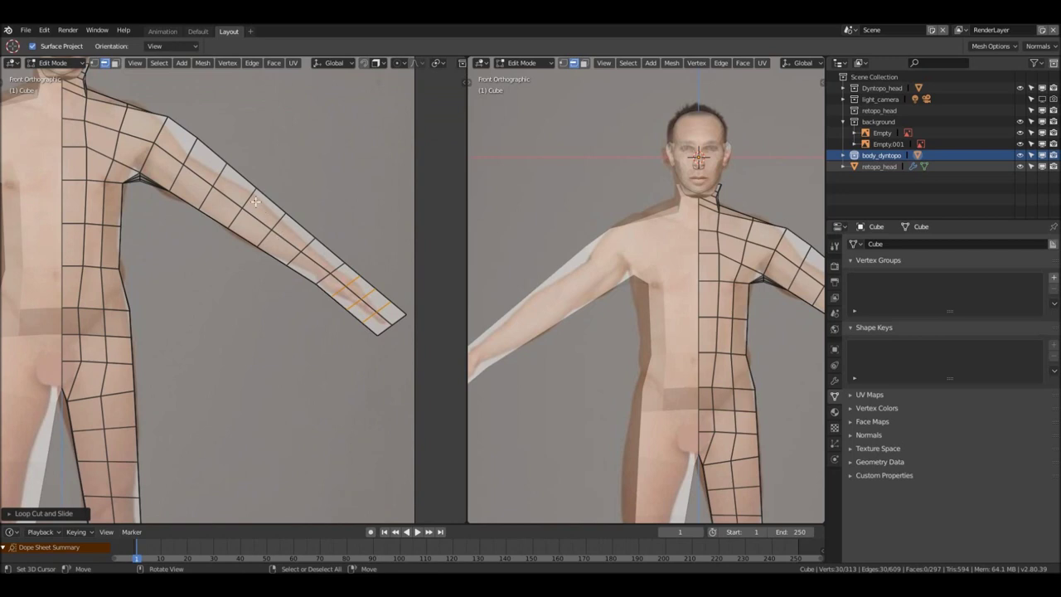
key("s")
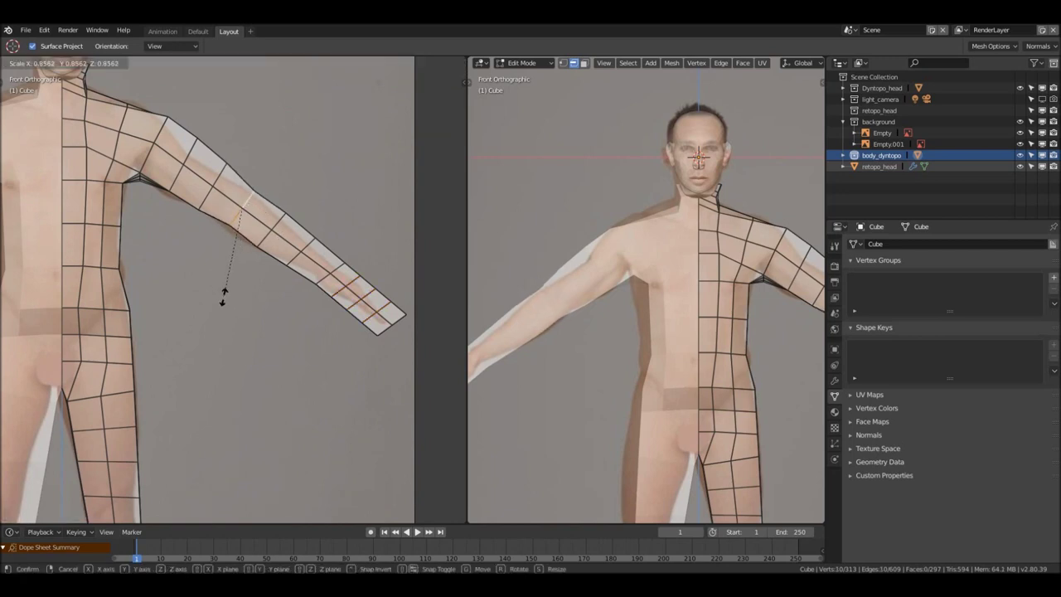
left_click(226, 294)
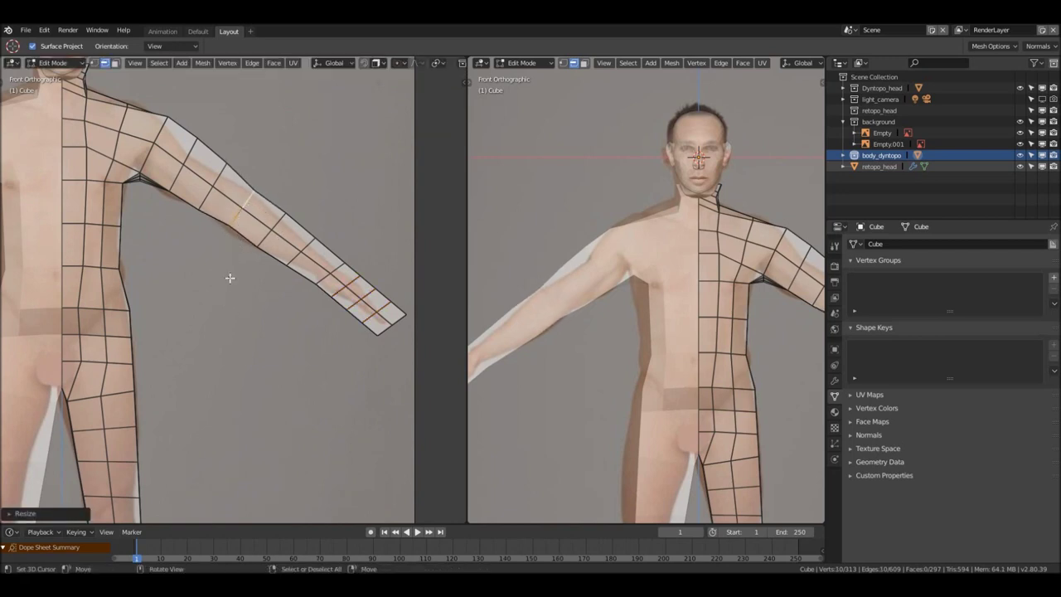
key("g")
left_click(221, 277)
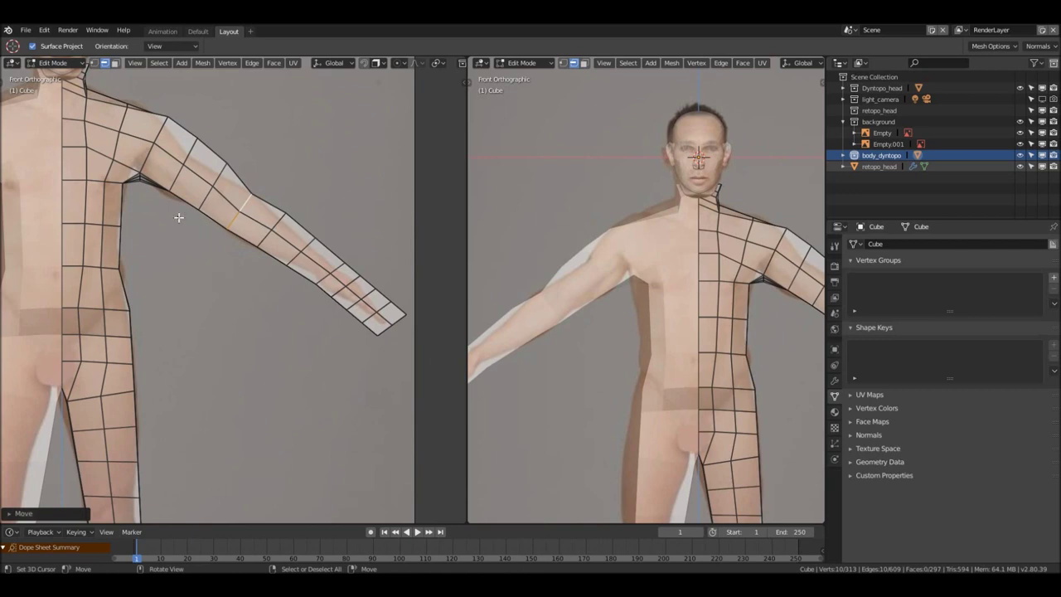
Examine the whole body block-out against the reference images from the front, from the side and at an angle
scroll(268, 260, "down", 5)
scroll(288, 262, "up", 1)
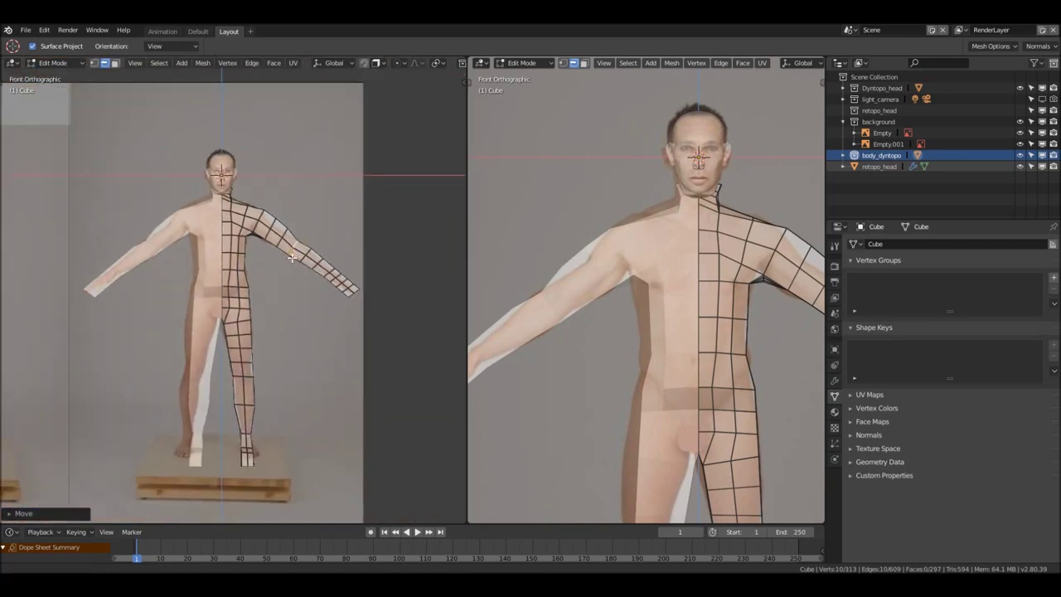
scroll(288, 262, "down", 3)
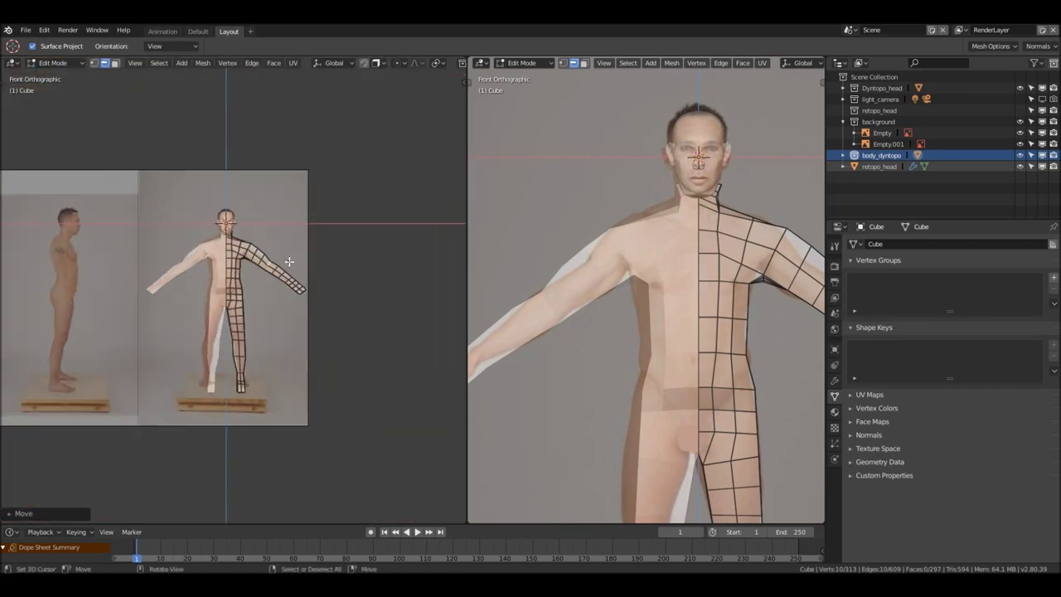
key("KP_3")
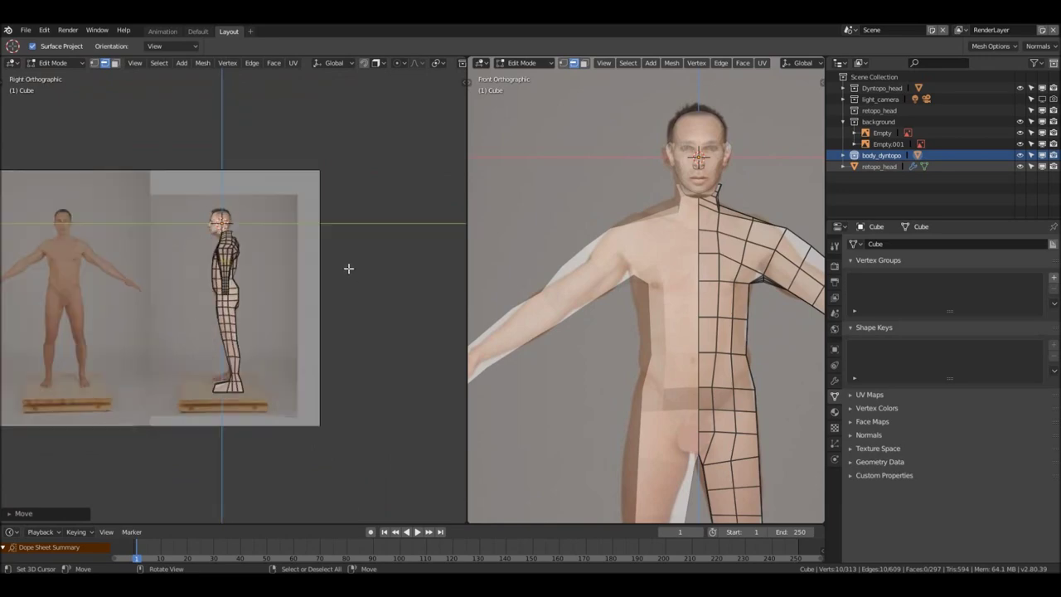
scroll(348, 268, "up", 4)
middle_click_drag(177, 242, 288, 248)
scroll(288, 248, "down", 5)
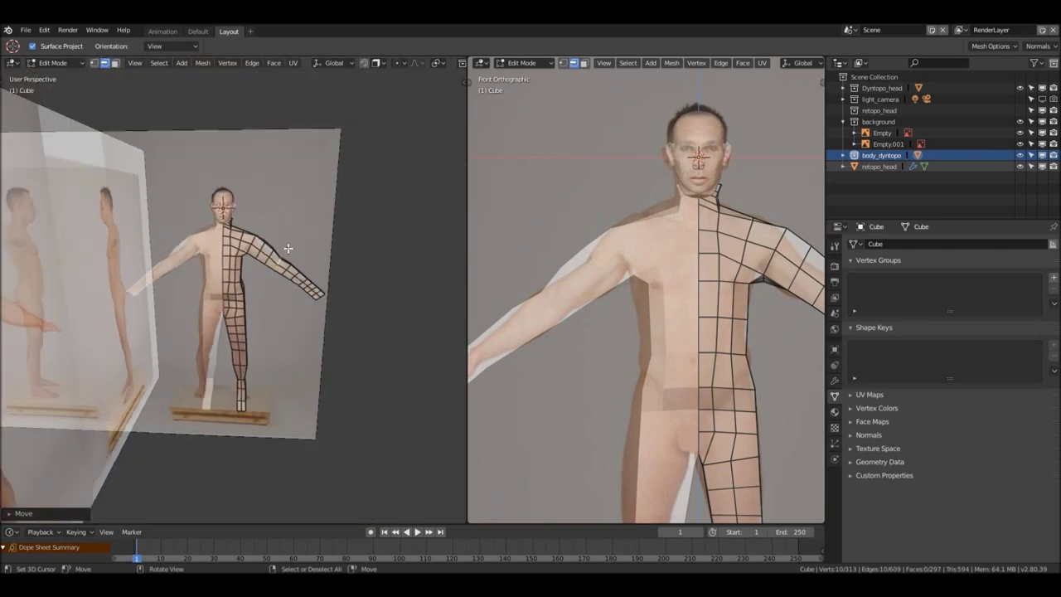
Hide the background collection and try toggling it on and off with the viewport's collection visibility options
left_click(1020, 121)
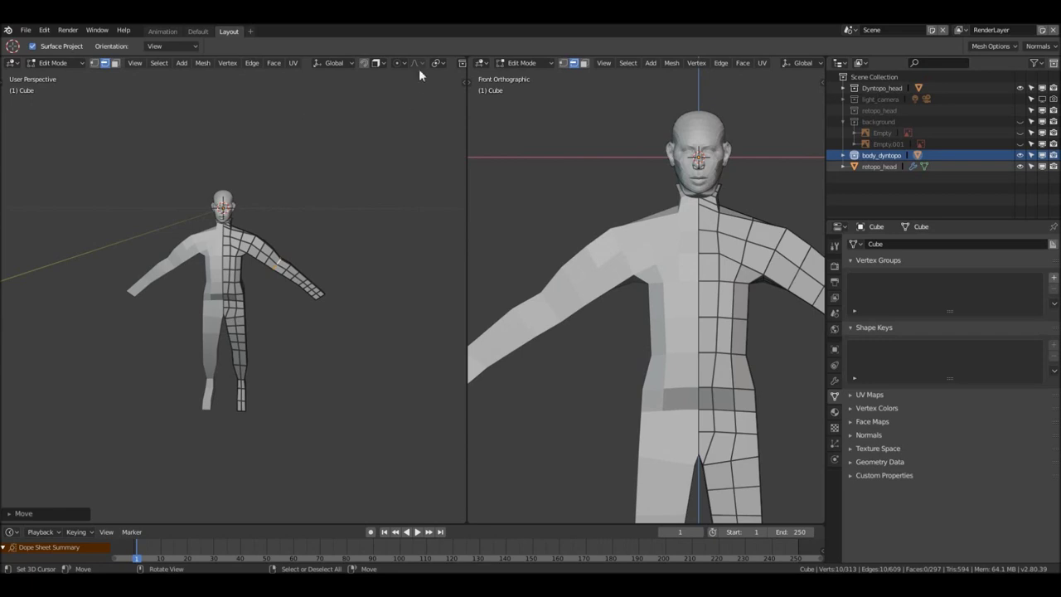
scroll(405, 61, "down", 2)
scroll(405, 62, "down", 4)
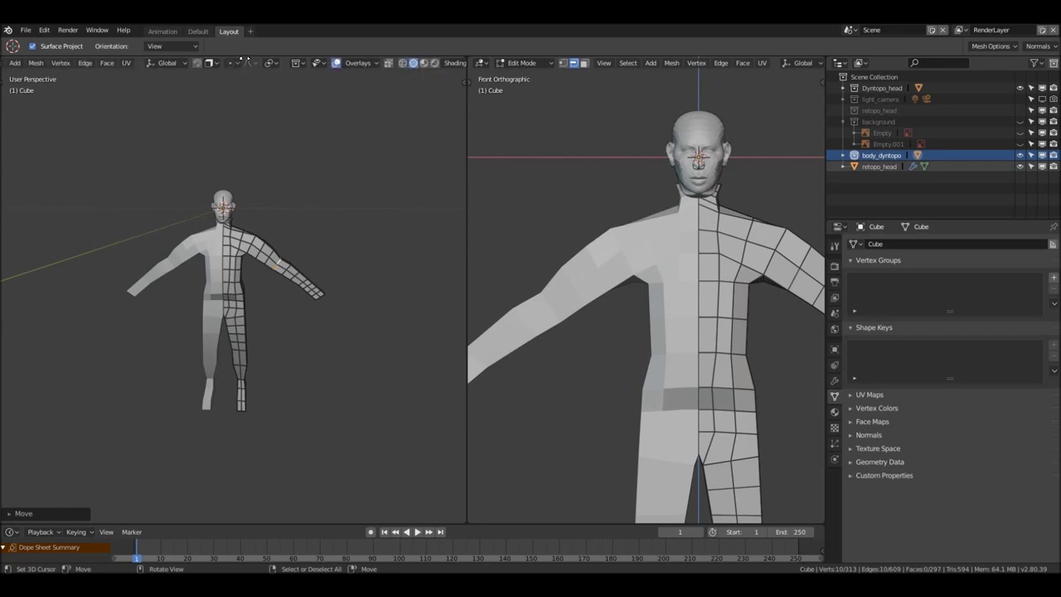
left_click(303, 64)
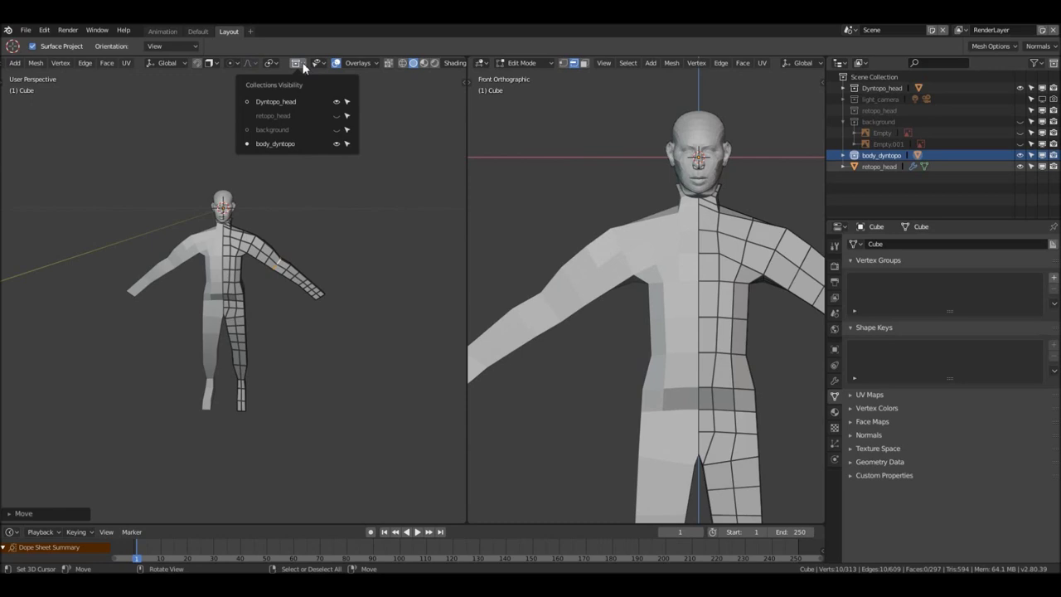
left_click(336, 130)
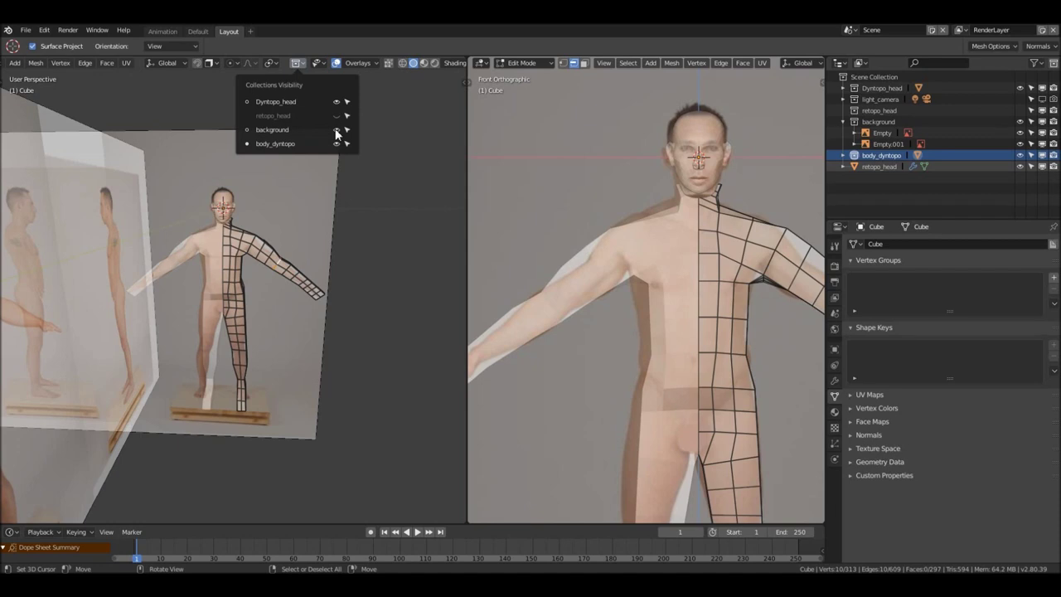
left_click(336, 130)
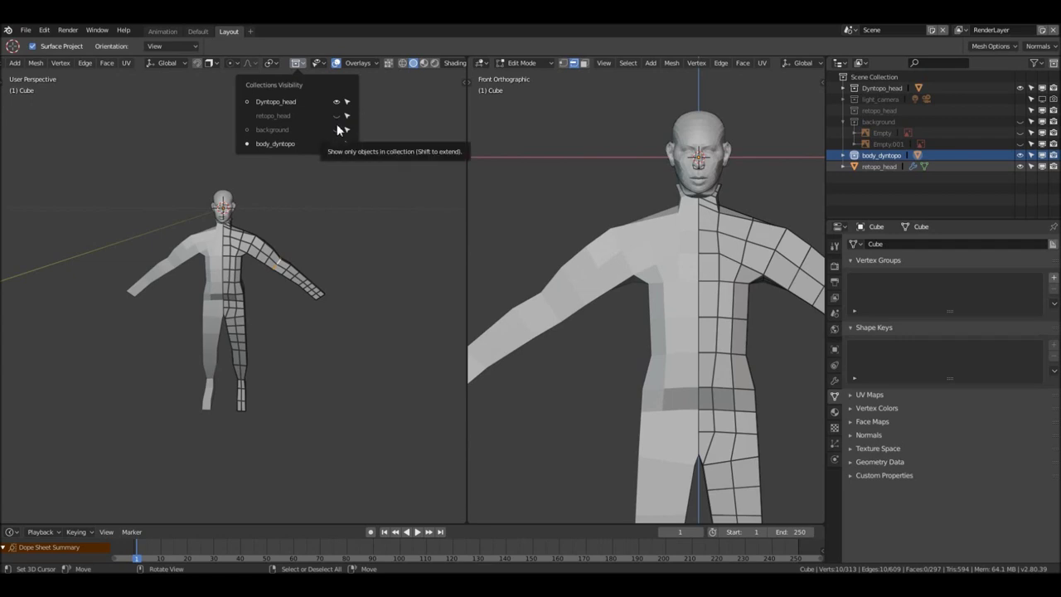
Inspect the bare body mesh from the side and show the background collection again
middle_click_drag(236, 254, 376, 222)
scroll(228, 203, "up", 2)
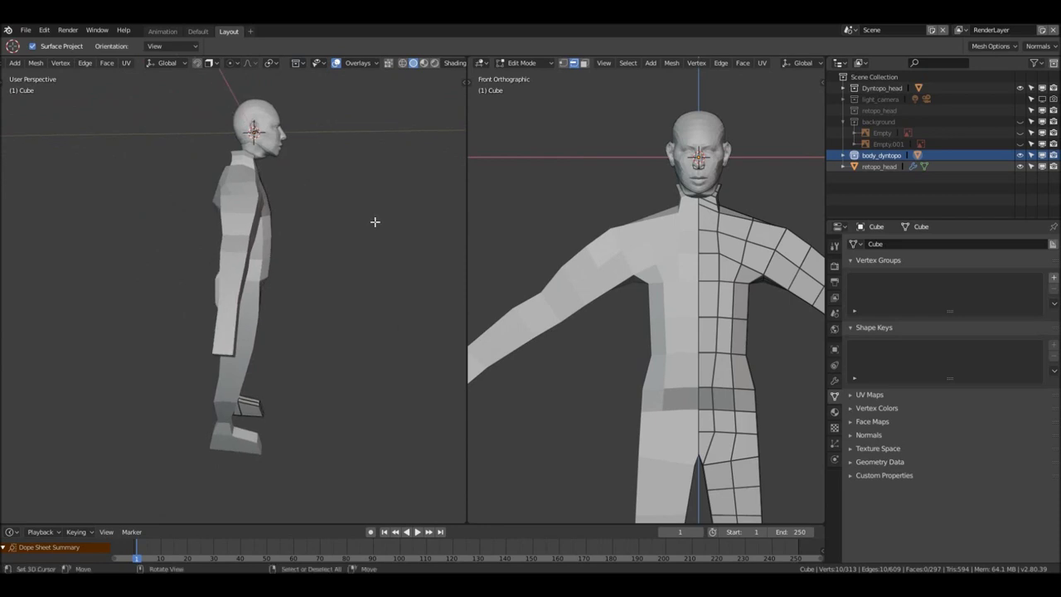
left_click(300, 64)
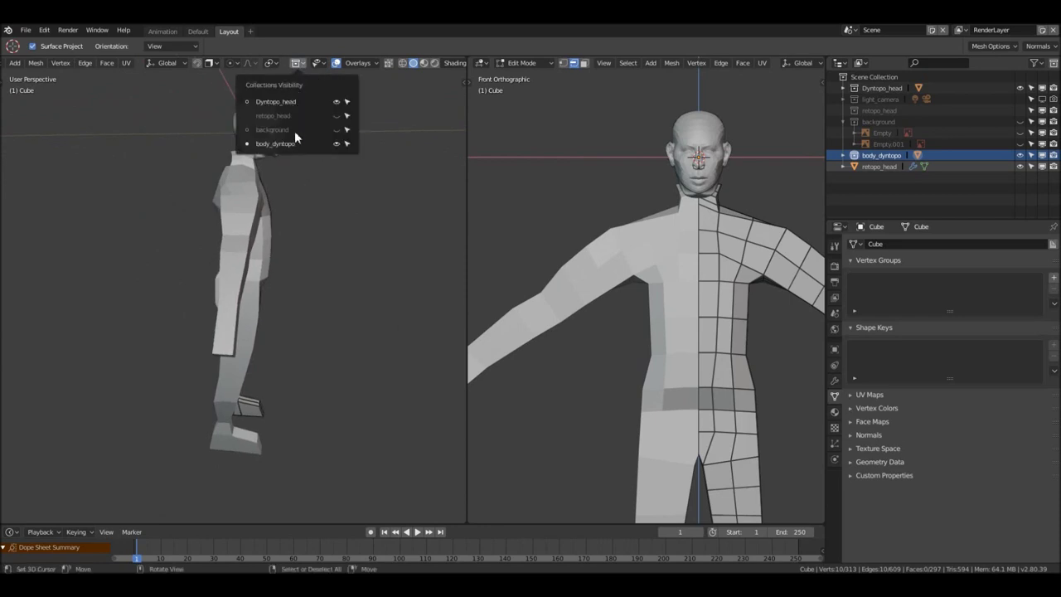
left_click(335, 130)
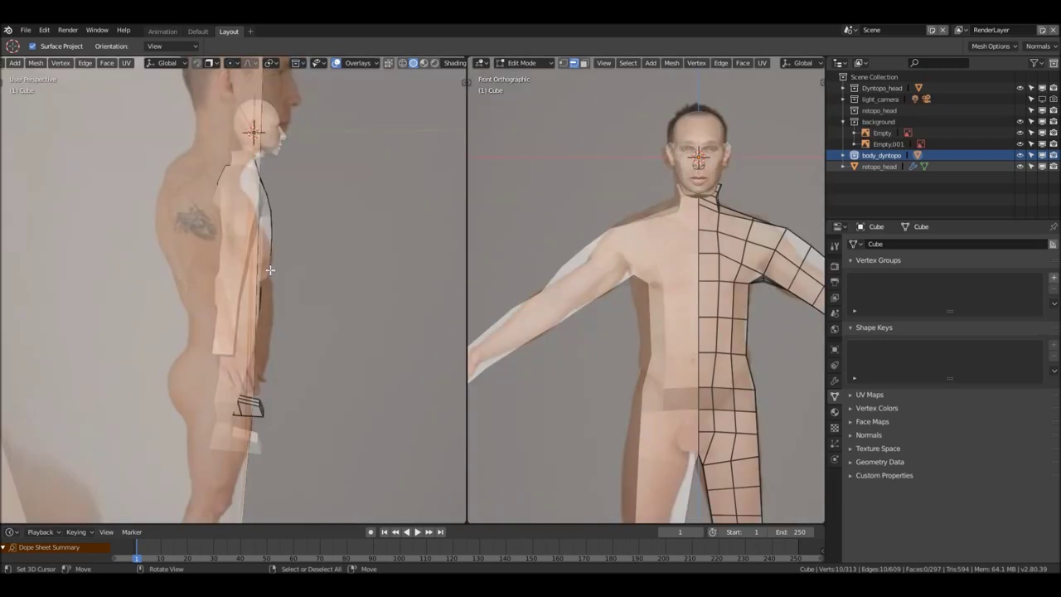
Show the neck and shoulder in the right side view with wireframe shading and switch to vertex selection
key("KP_3")
scroll(213, 167, "up", 3)
middle_click_drag(216, 160, 242, 308, "shift")
scroll(243, 302, "up", 4)
middle_click_drag(239, 211, 238, 237, "shift")
scroll(238, 236, "up", 3)
key("z")
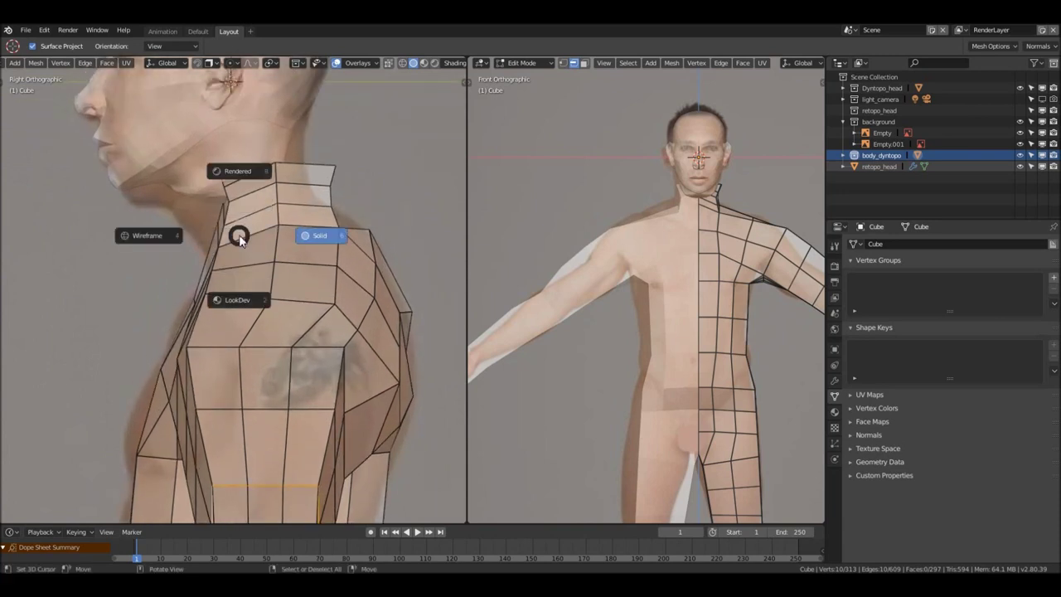
left_click(161, 234)
middle_click_drag(232, 213, 233, 223, "shift")
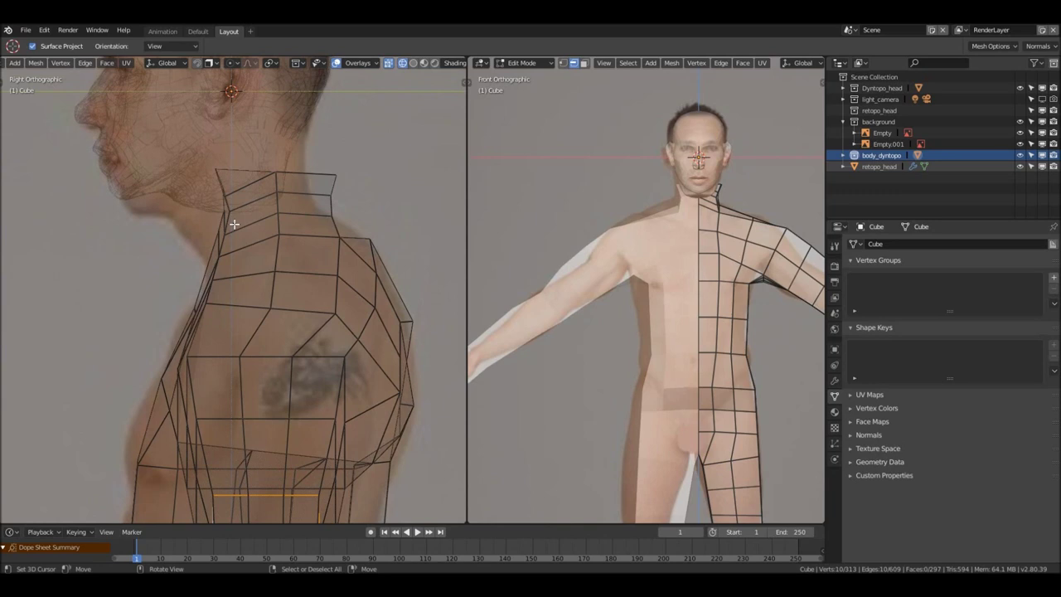
key("1")
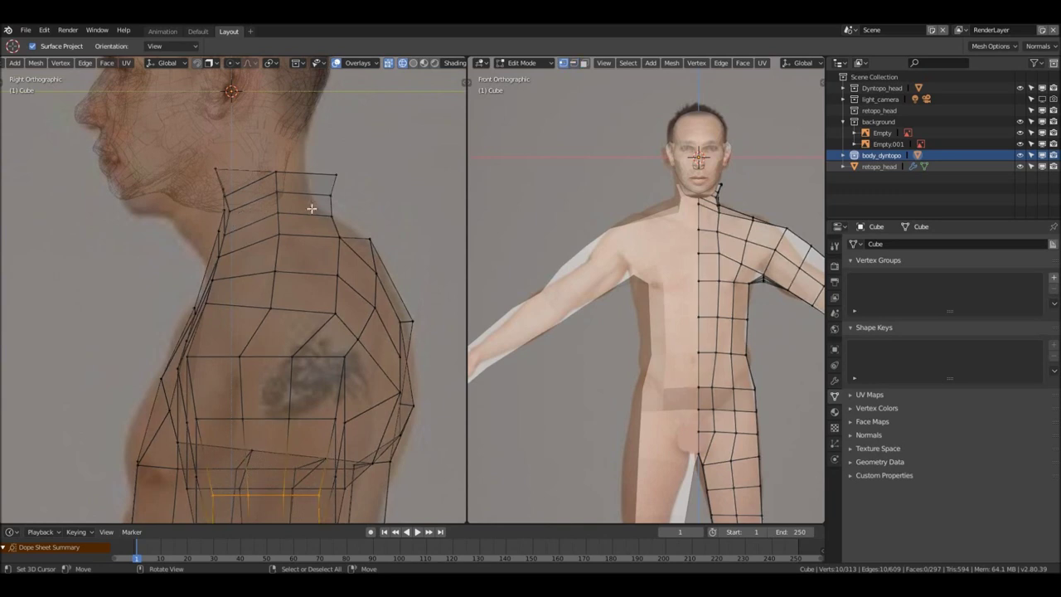
mouse_move(358, 206)
right_mouse_down("ctrl")
mouse_move(224, 236)
mouse_move(212, 170)
mouse_move(422, 184)
mouse_move(353, 202)
right_mouse_up("ctrl")
middle_click_drag(354, 201, 368, 207, "shift")
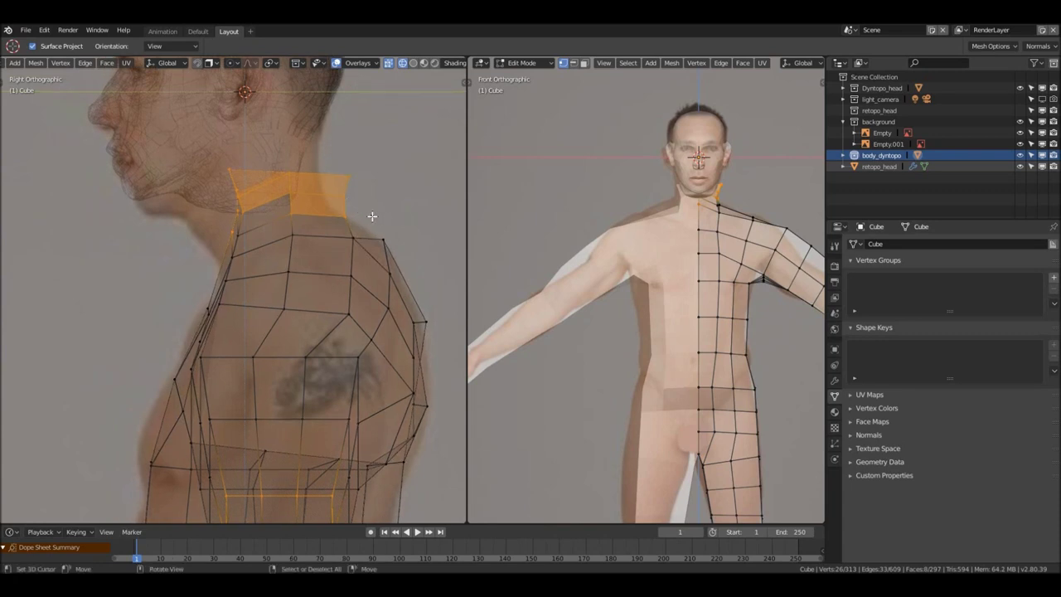
key("g")
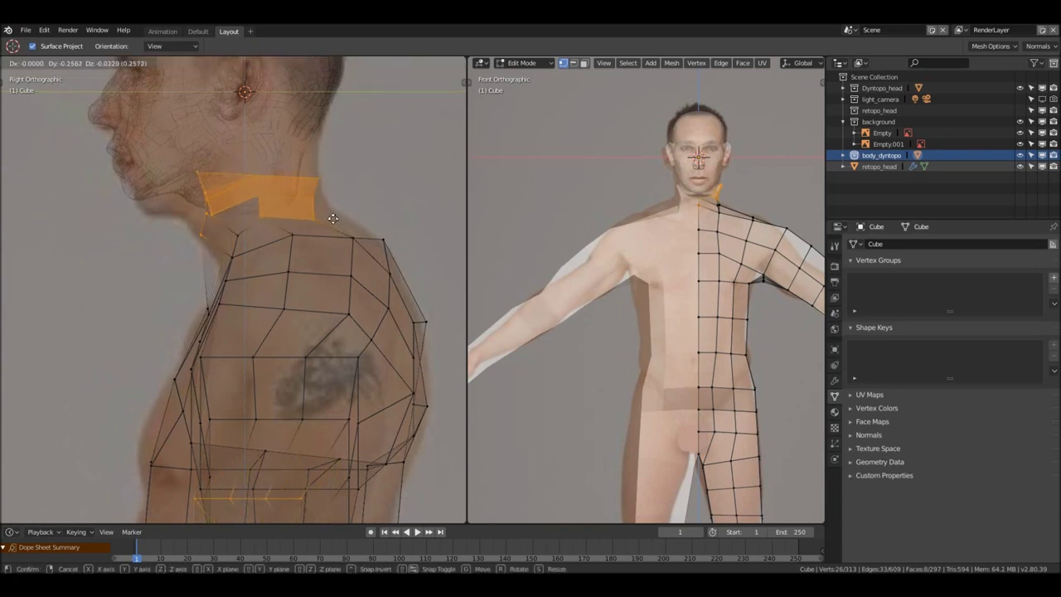
left_click(332, 218)
key("a")
key("alt+a")
Select the top ring of neck faces, move, rotate and scale it to fit the neck in the side reference, and return to Object Mode
mouse_move(372, 208)
right_mouse_down("ctrl")
mouse_move(295, 209)
mouse_move(214, 186)
mouse_move(364, 142)
mouse_move(407, 196)
right_mouse_up("ctrl")
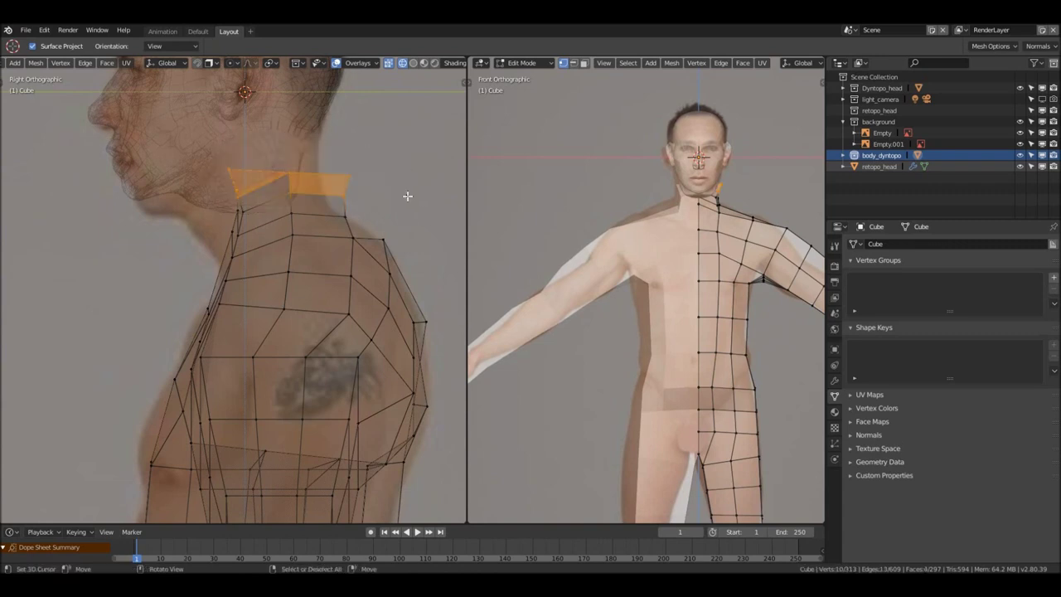
key("g")
left_click(387, 198)
key("r")
left_click(409, 179)
key("s")
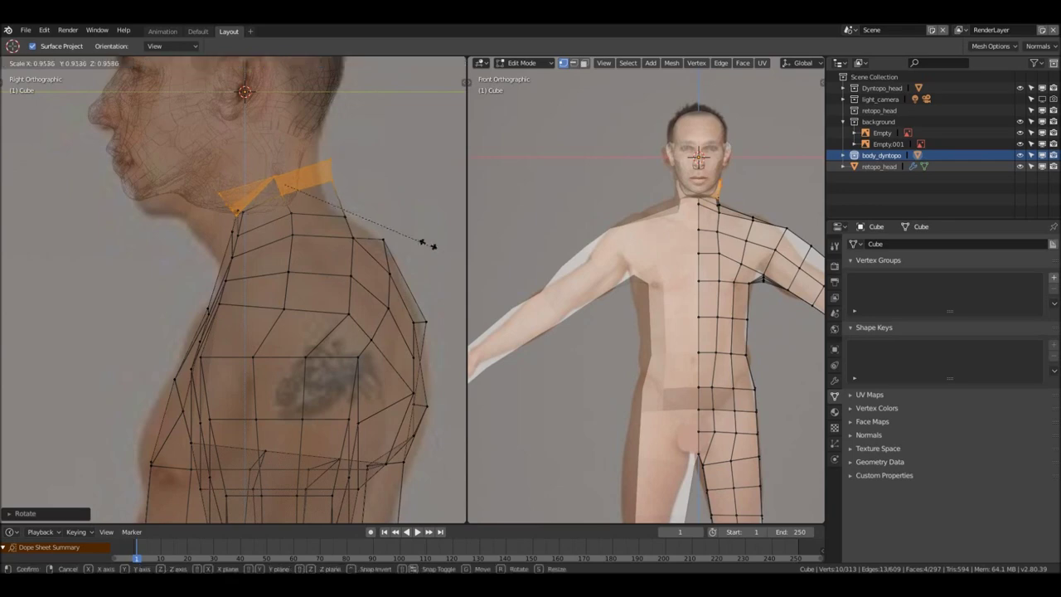
left_click(415, 228)
key("g")
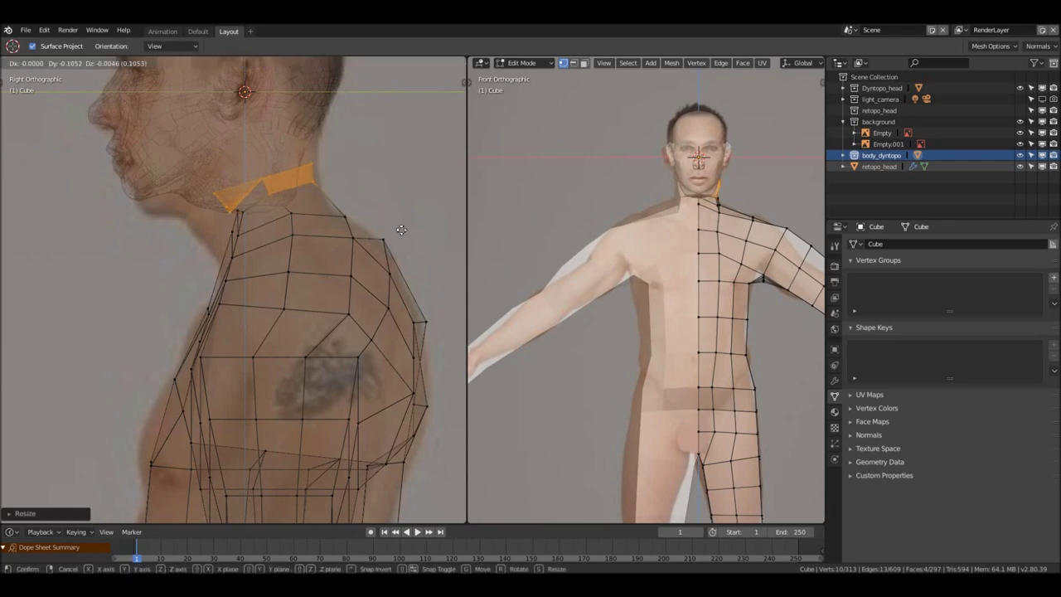
left_click(399, 229)
mouse_move(399, 229)
middle_mouse_down()
mouse_move(320, 237)
mouse_move(368, 250)
mouse_move(316, 250)
mouse_move(353, 230)
mouse_move(412, 230)
mouse_move(383, 240)
middle_mouse_up()
scroll(339, 242, "down", 5)
key("Tab")
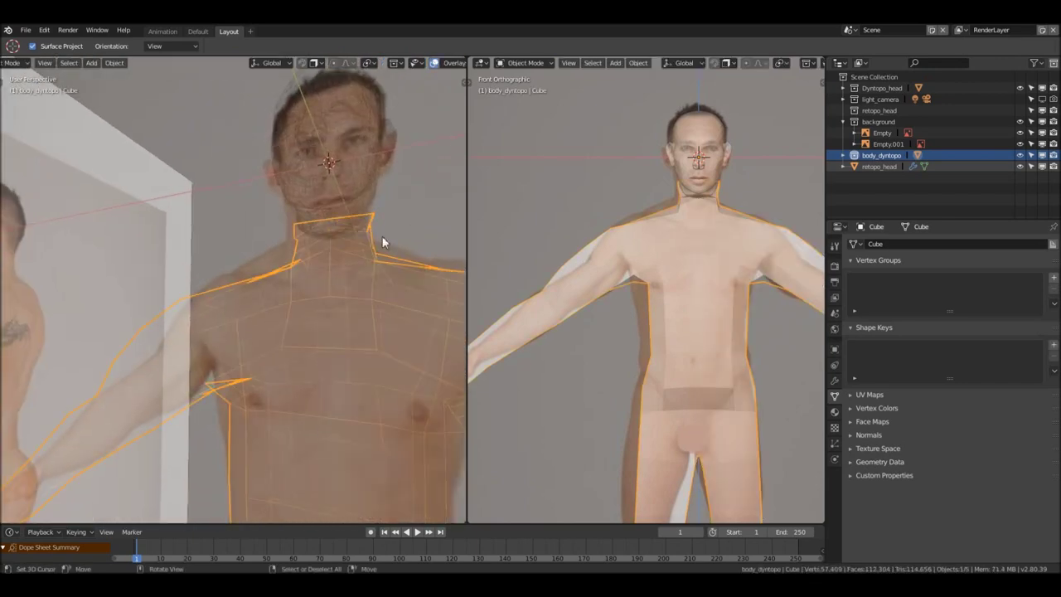
Hide the background collection from the viewport's collection visibility options and display the perspective view of the whole body in Solid shading
scroll(296, 64, "down", 5)
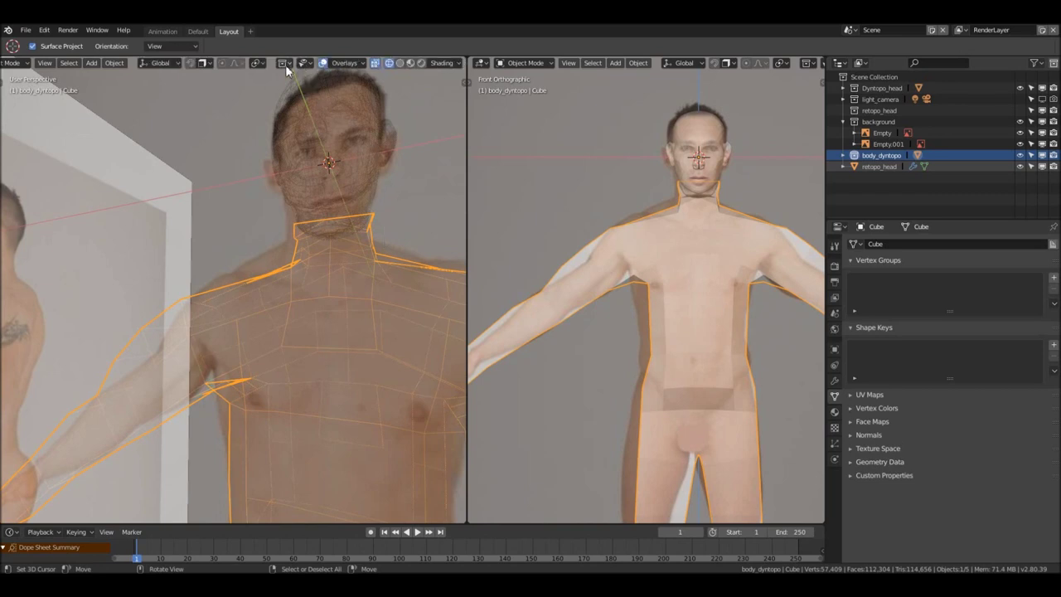
left_click(285, 64)
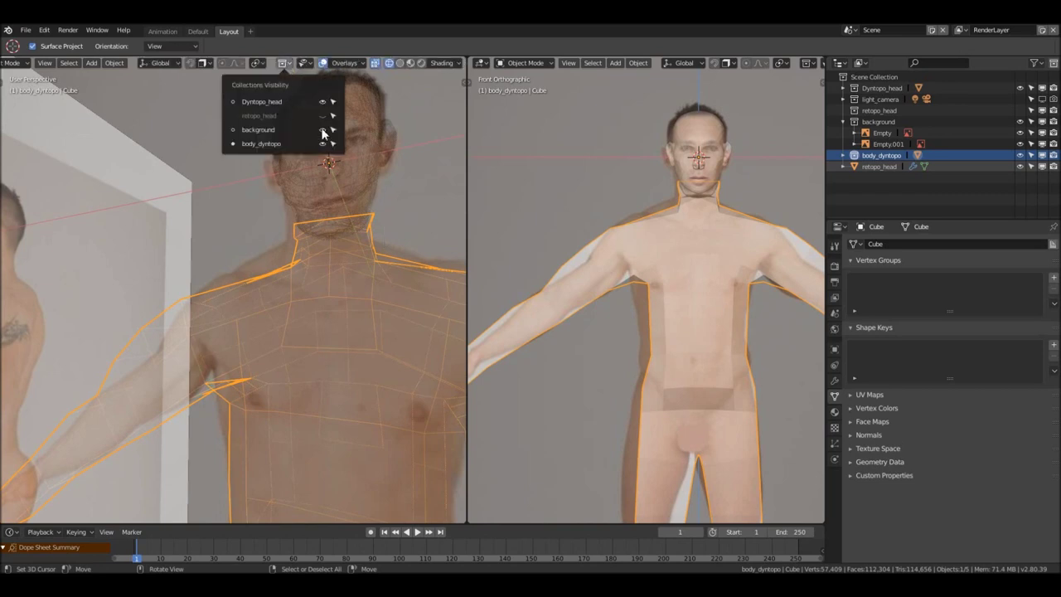
left_click(322, 129)
key("z")
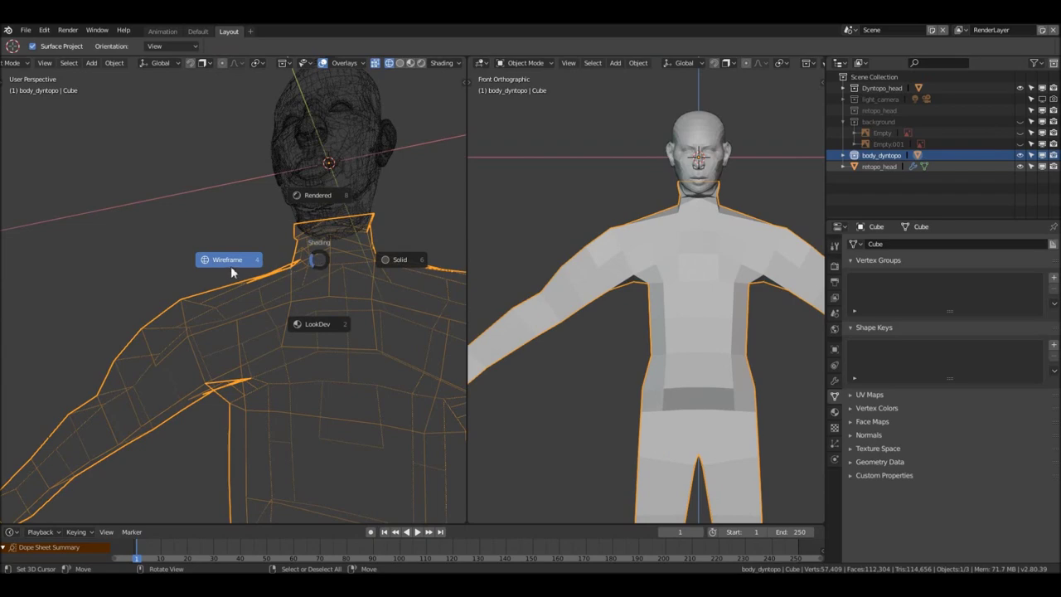
left_click(378, 261)
scroll(305, 264, "down", 3)
middle_click_drag(305, 264, 316, 284)
scroll(316, 283, "down", 3)
middle_click_drag(262, 339, 307, 275, "shift")
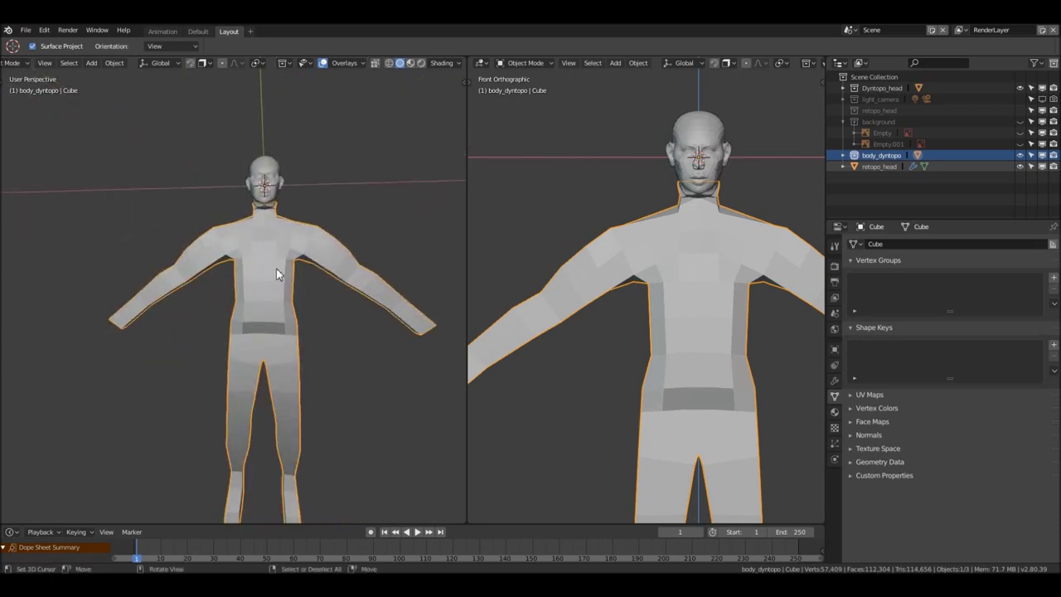
Expand the body_dyntopo collection and rename its Cube object as body_blocking
left_click(842, 155)
double_click(880, 167)
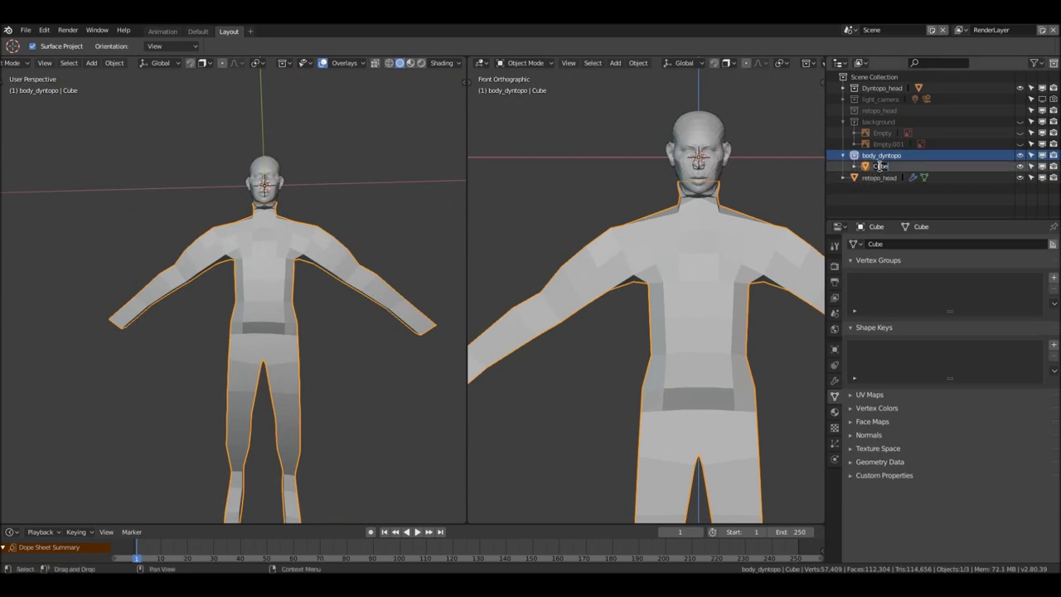
type("body_blocking")
key("Return")
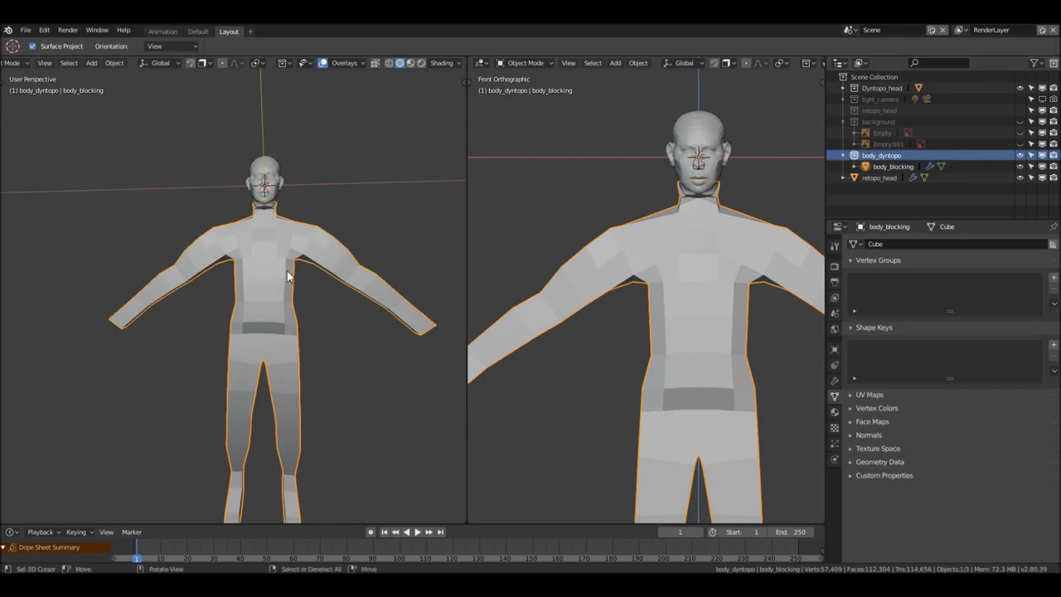
Duplicate the body_blocking object, leaving the copy in place
middle_click_drag(313, 274, 301, 263)
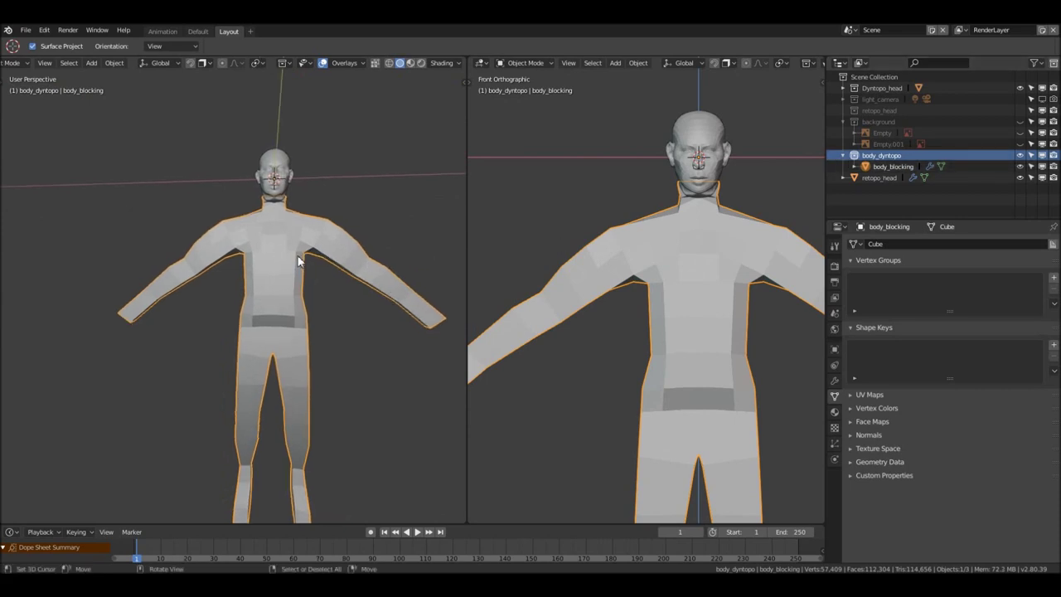
key("shift+d")
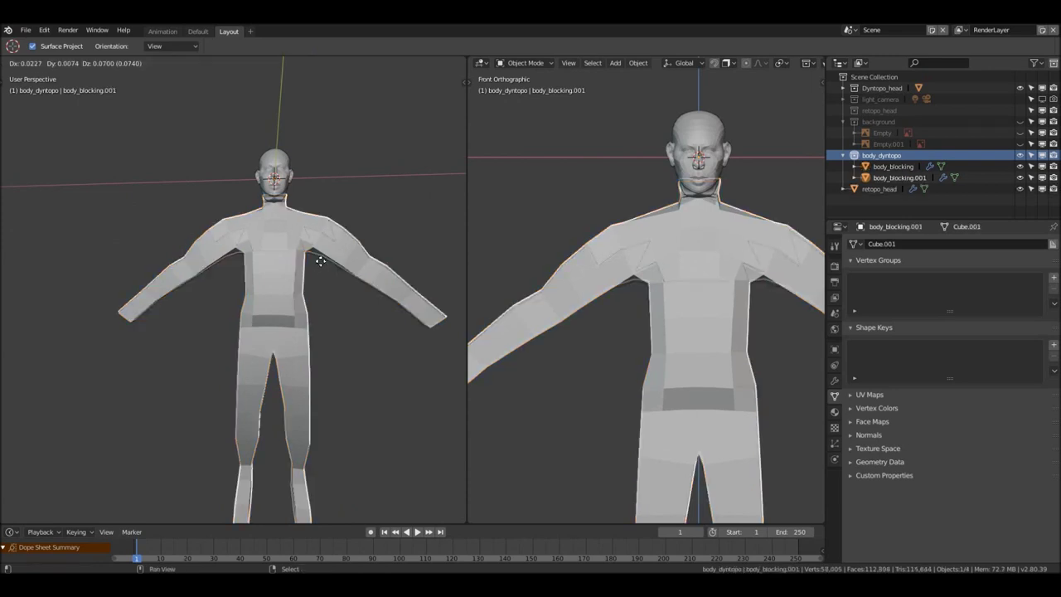
key("Escape")
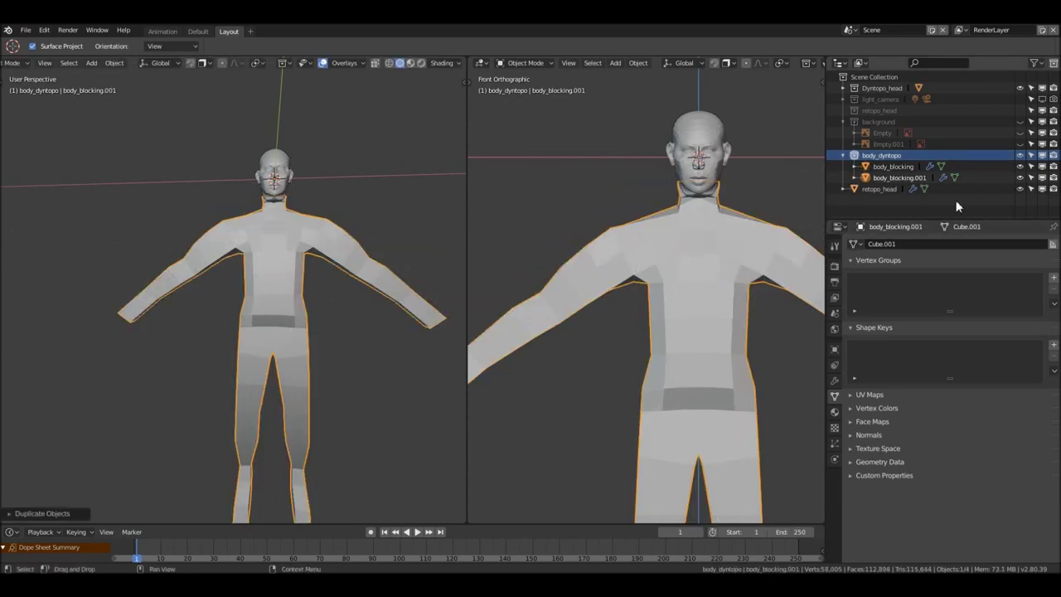
Rename the duplicated body mesh as body_blocking_retopo
double_click(898, 179)
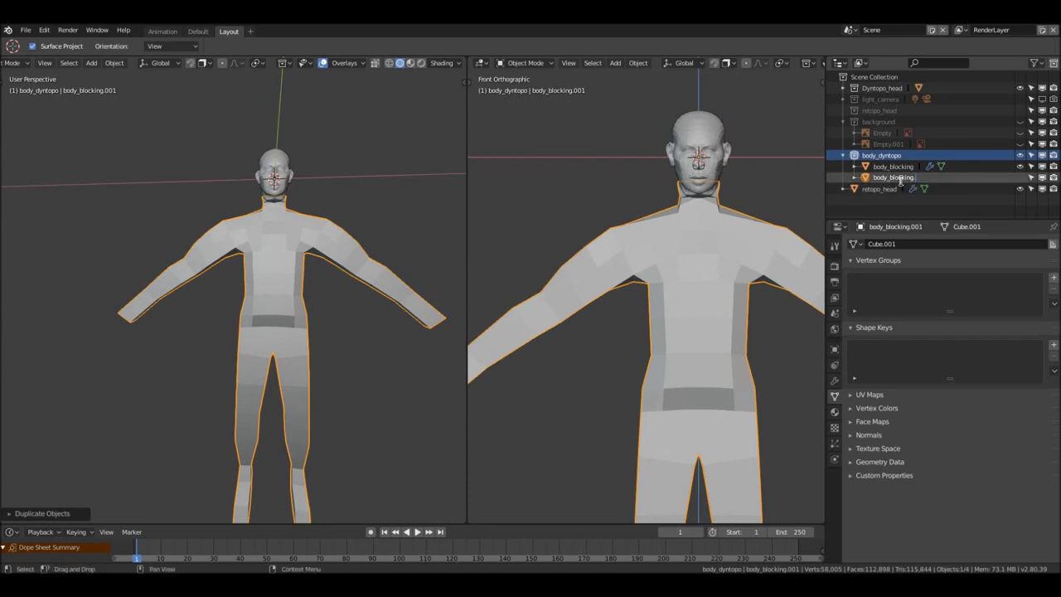
type("_retopo")
key("Return")
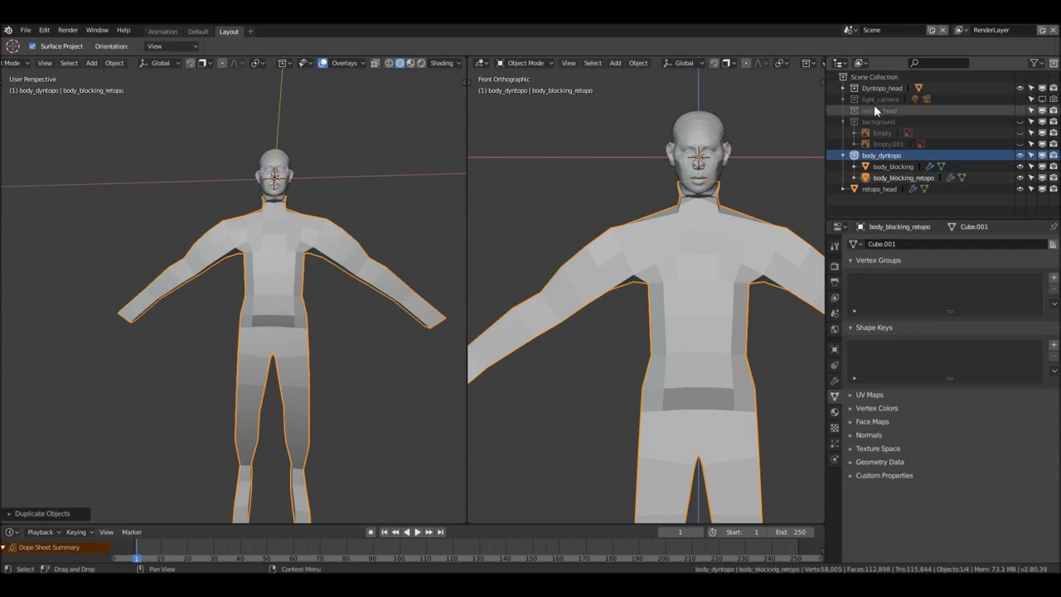
double_click(899, 174)
key("Return")
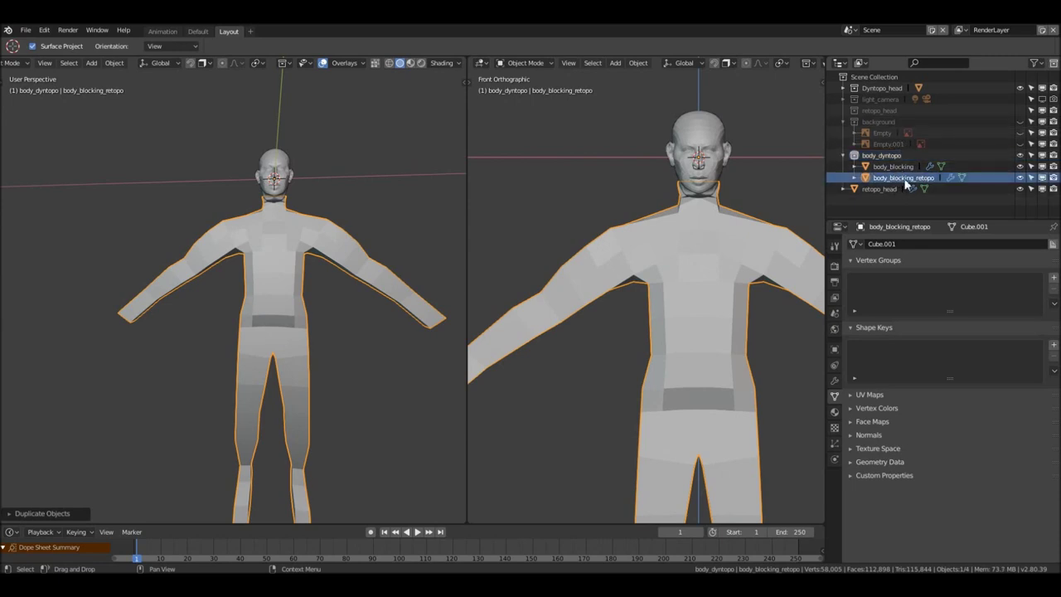
Hide the original body_blocking object and open the duplicated body mesh in Edit Mode
mouse_move(278, 215)
middle_mouse_down()
mouse_move(297, 222)
mouse_move(283, 229)
mouse_move(289, 220)
middle_mouse_up()
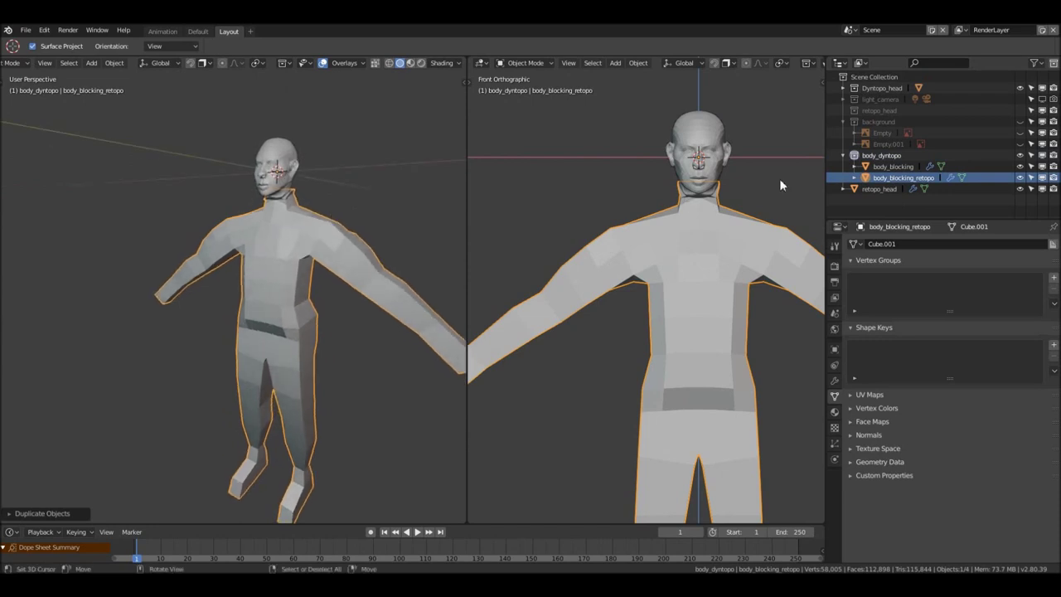
left_click(1021, 167)
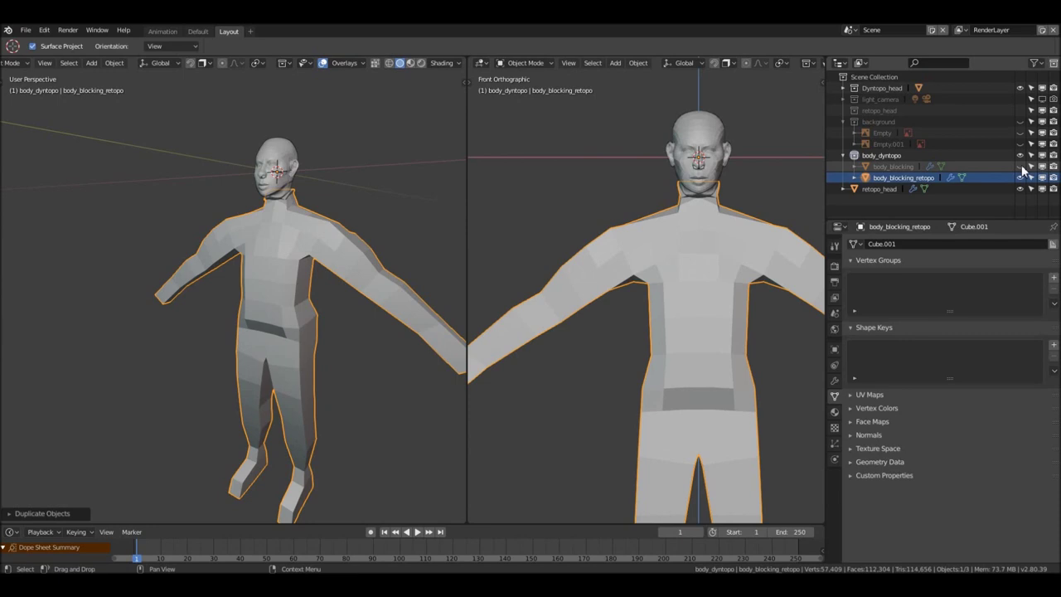
mouse_move(255, 268)
middle_mouse_down()
mouse_move(236, 258)
mouse_move(262, 252)
middle_mouse_up()
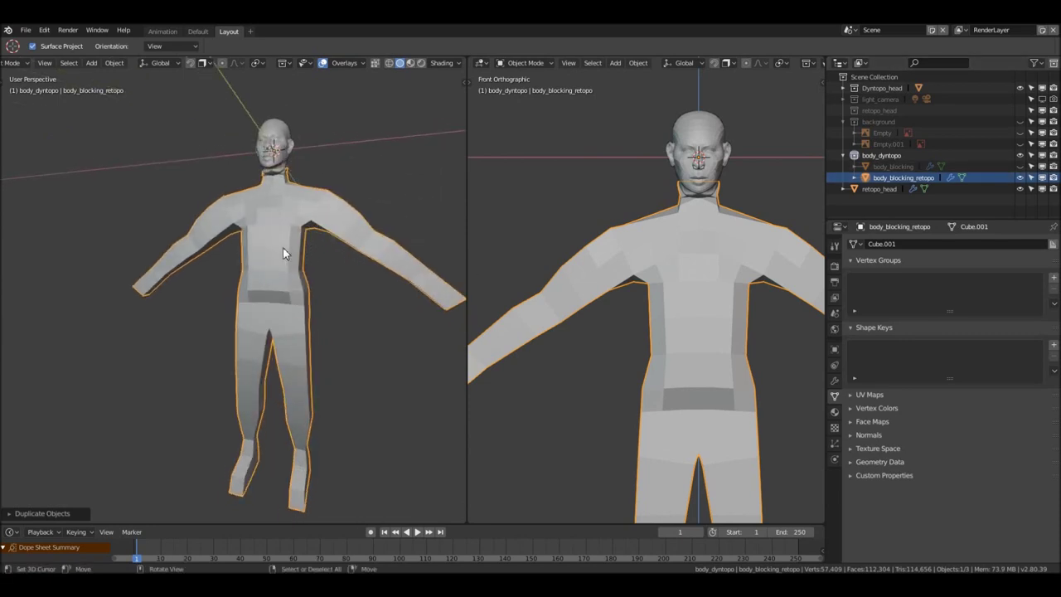
key("Tab")
middle_click_drag(282, 256, 257, 243)
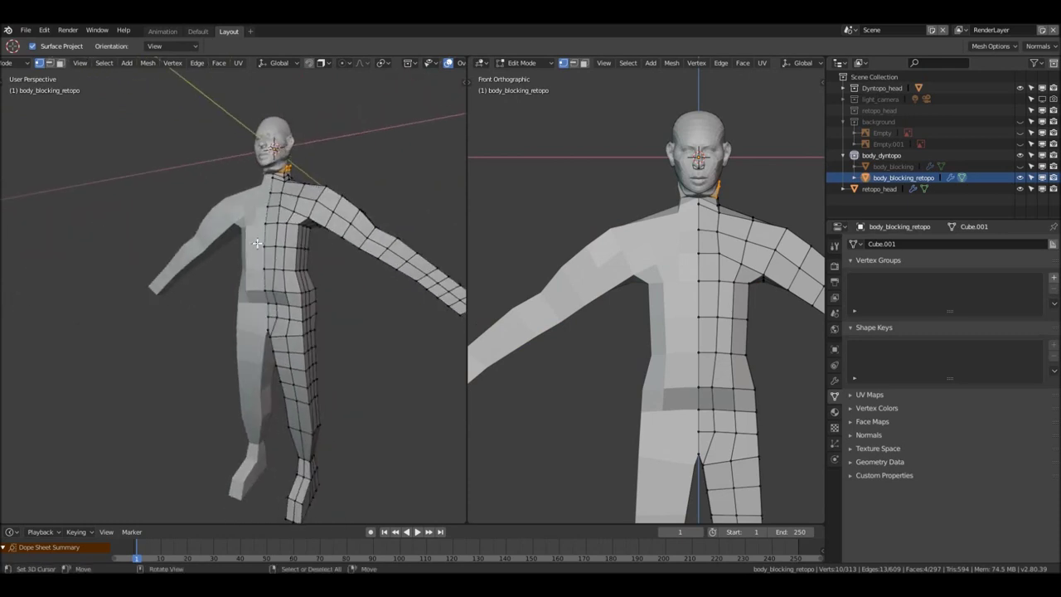
Rename the body_blocking_retopo object as body_blocking_dyntopo
double_click(903, 178)
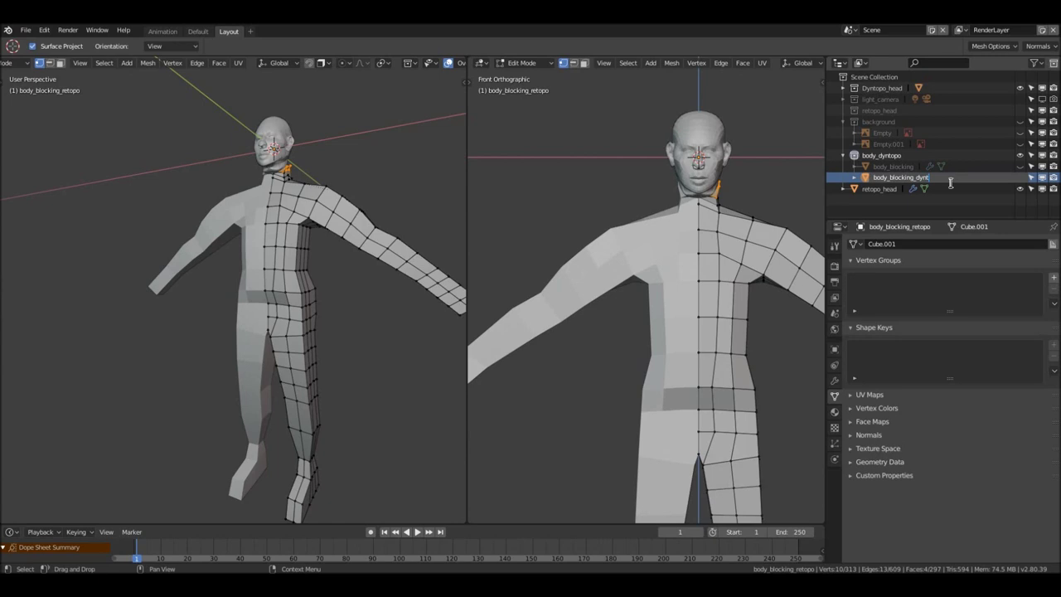
key("Return")
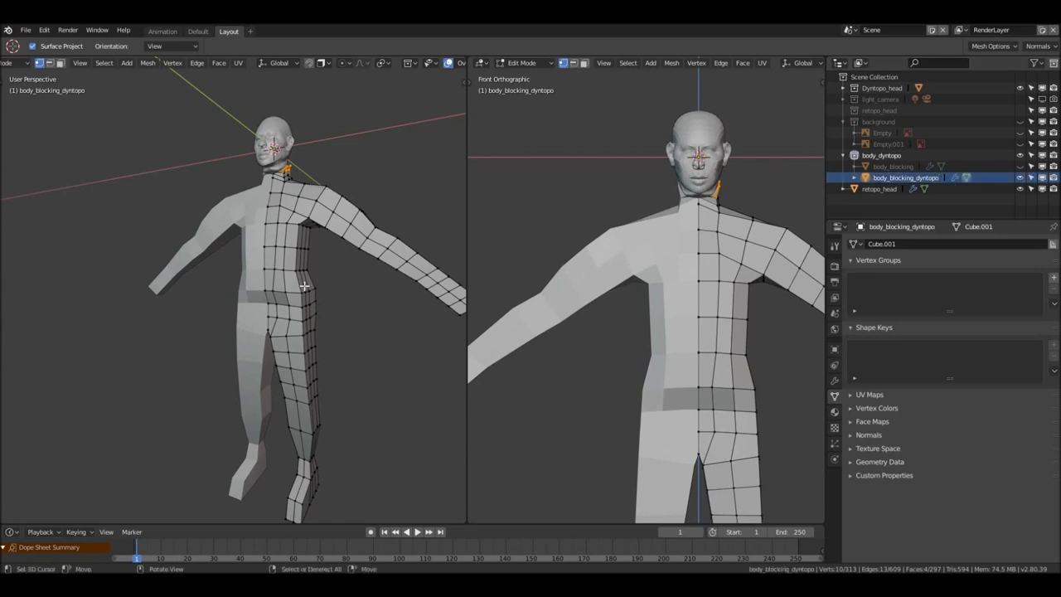
Return to Object Mode and apply the Mirror modifier of body_blocking_dyntopo
middle_click_drag(315, 278, 312, 282)
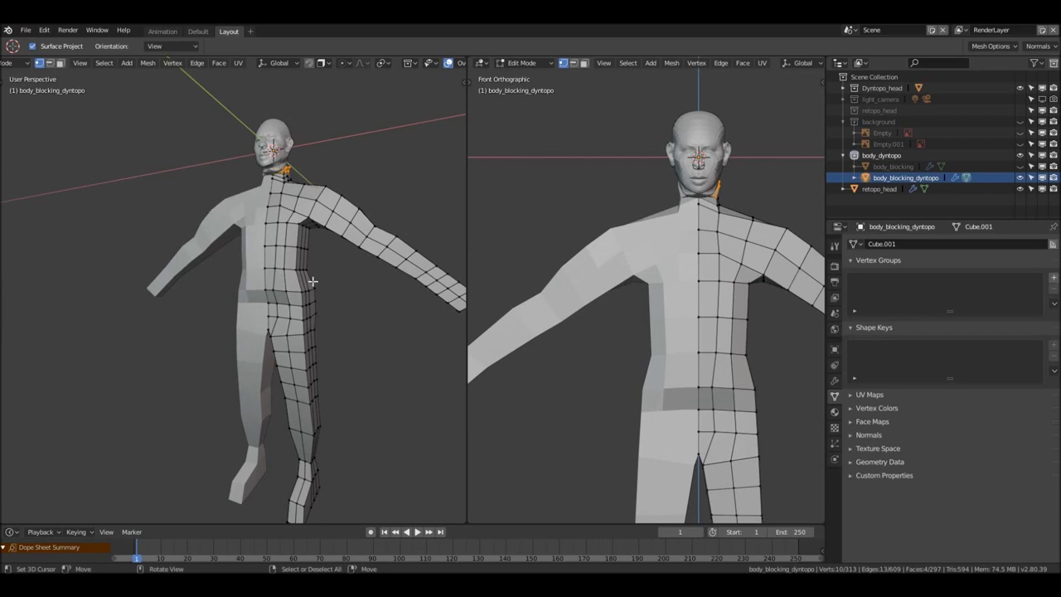
middle_click_drag(303, 291, 280, 290)
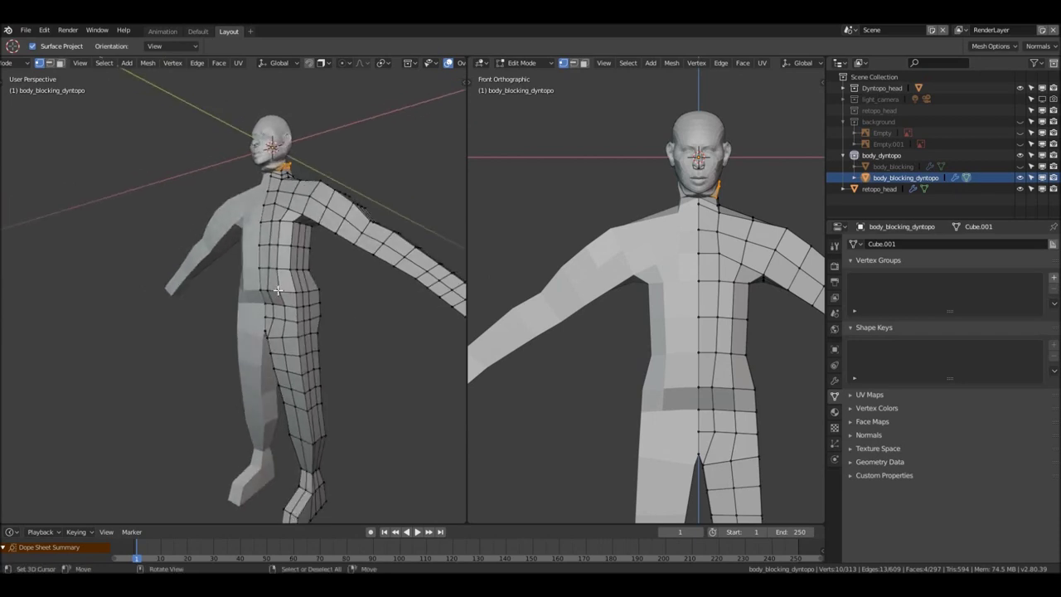
left_click(835, 381)
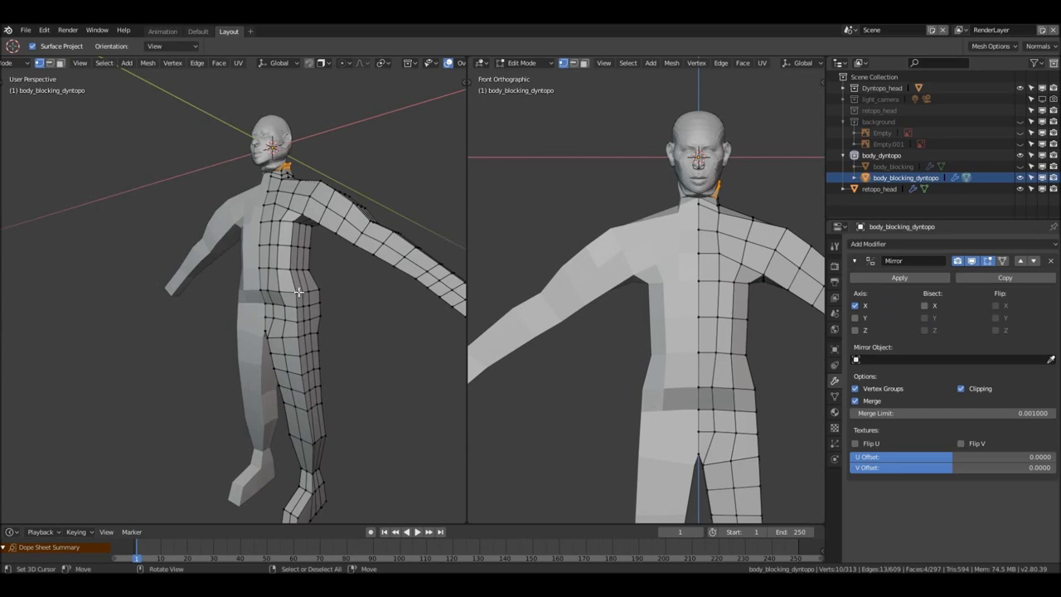
scroll(309, 304, "down", 2)
key("Tab")
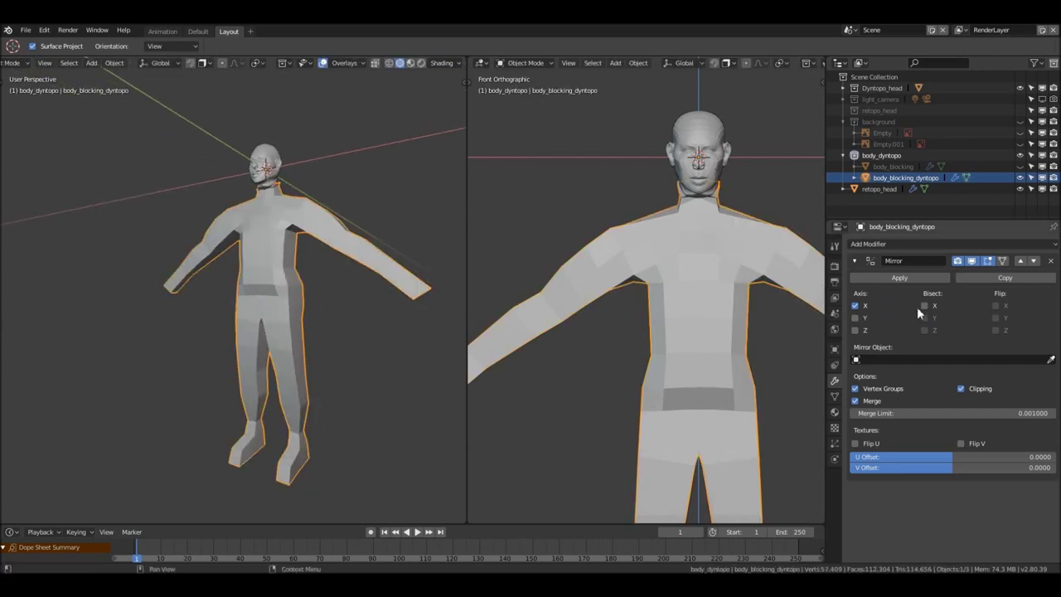
left_click(900, 278)
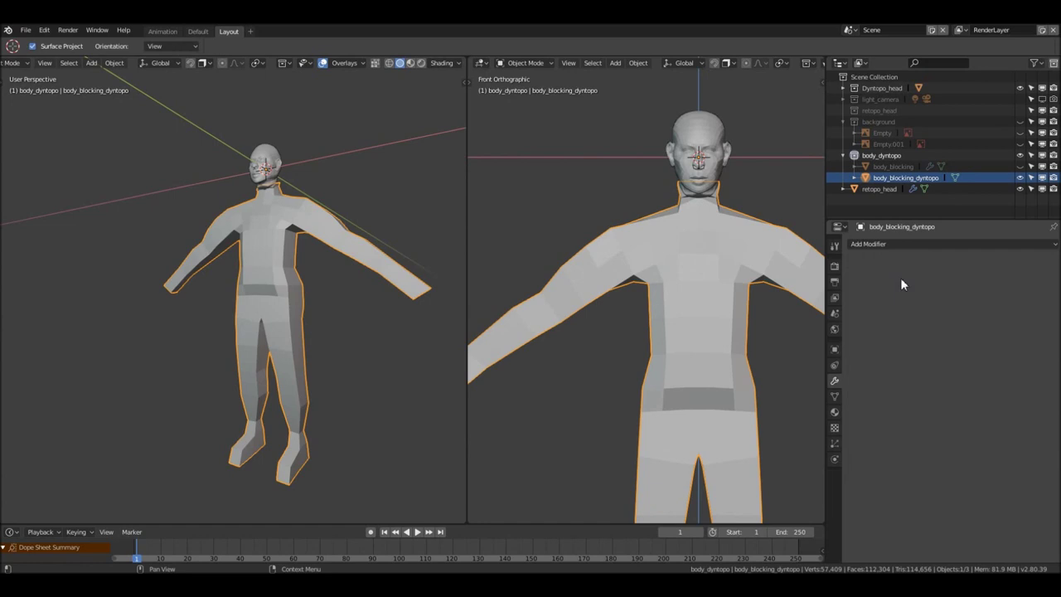
Switch body_blocking_dyntopo to Sculpt Mode and frame its upper body in the perspective view
mouse_move(267, 244)
middle_mouse_down()
mouse_move(283, 236)
mouse_move(252, 255)
middle_mouse_up()
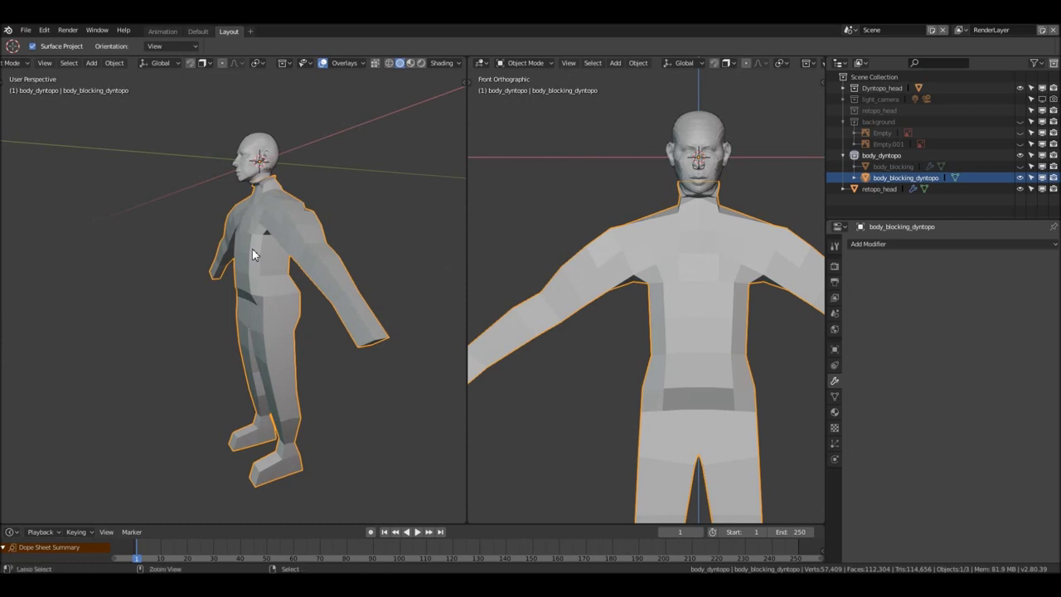
key("ctrl+Tab")
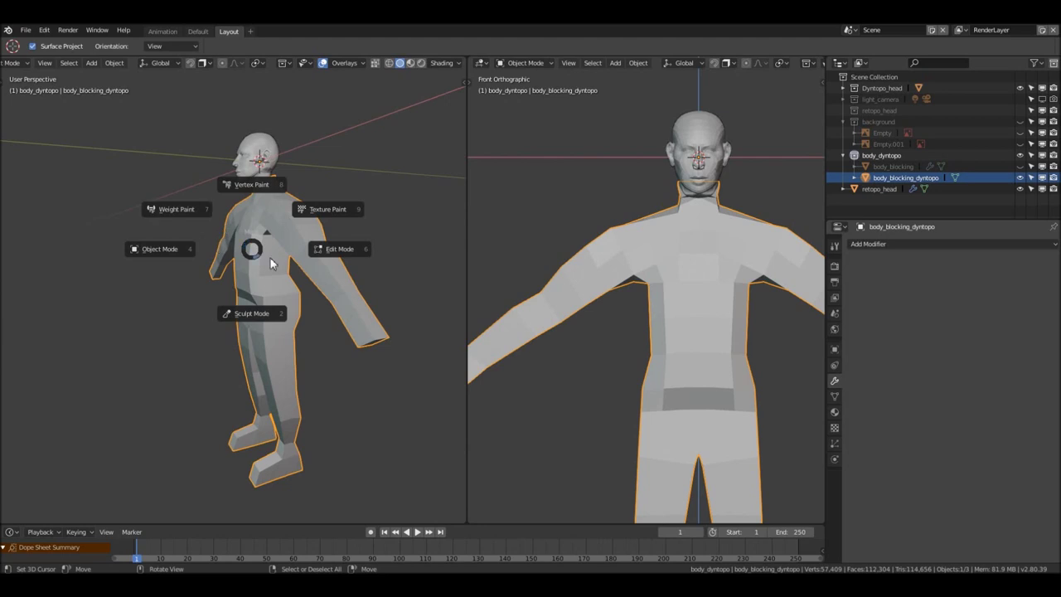
left_click(252, 315)
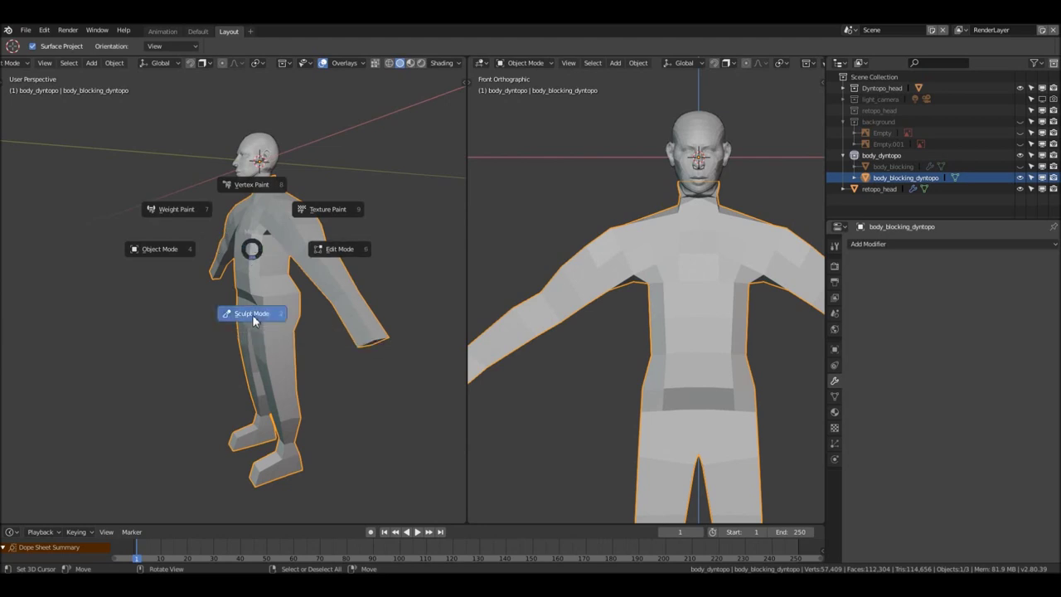
middle_click_drag(252, 314, 272, 265)
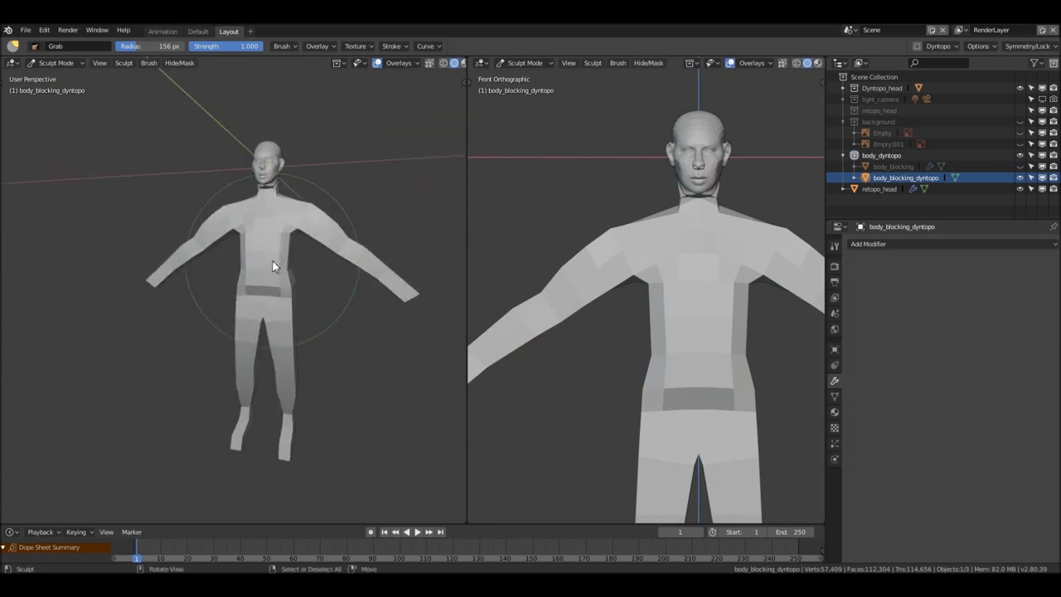
scroll(258, 208, "up", 4)
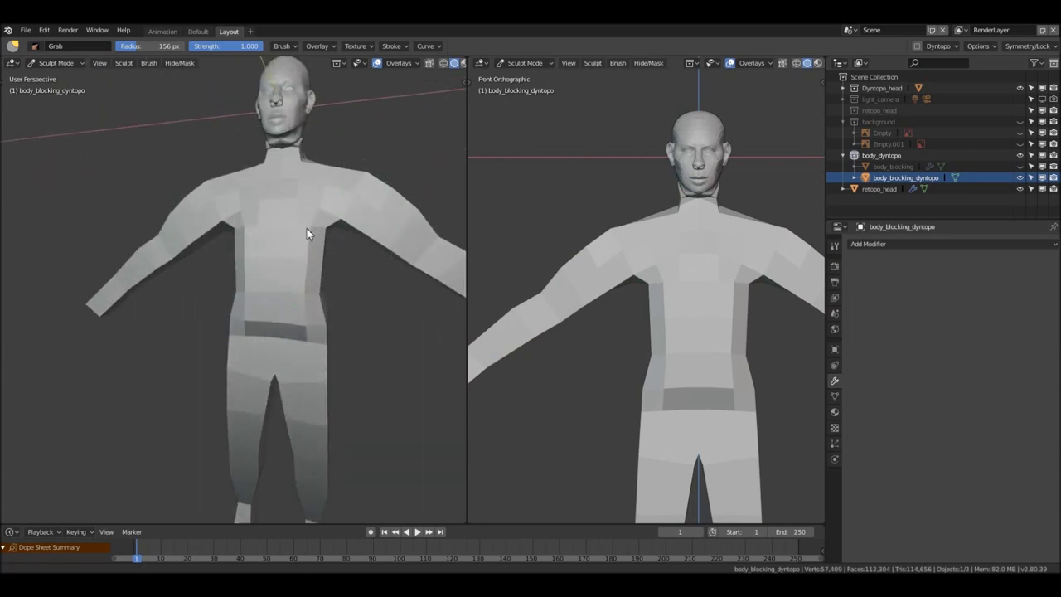
middle_click_drag(307, 228, 296, 268, "shift")
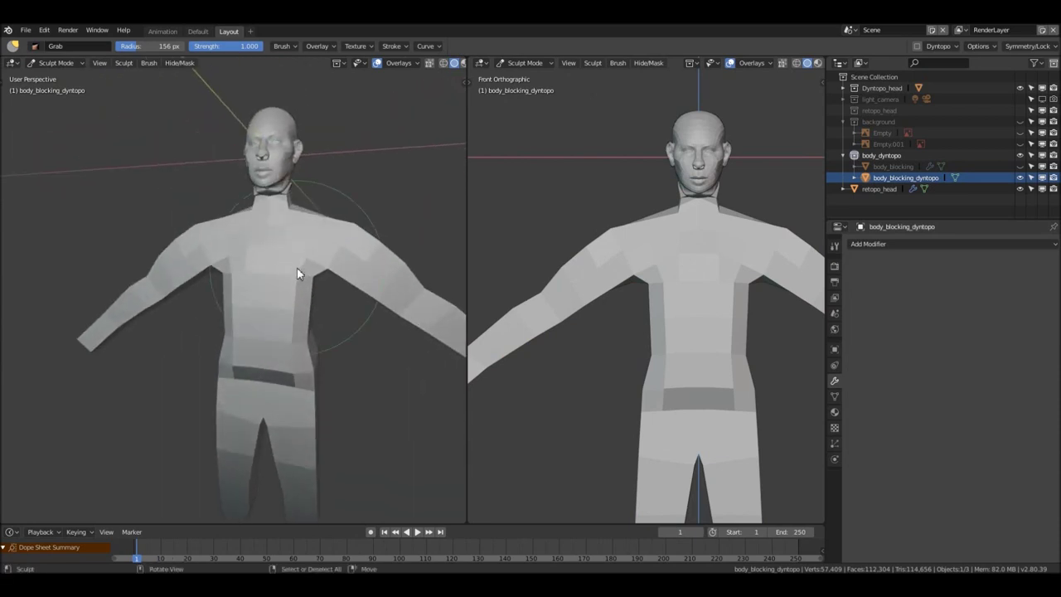
Join the two 3D viewports into one large perspective view
right_click(465, 264)
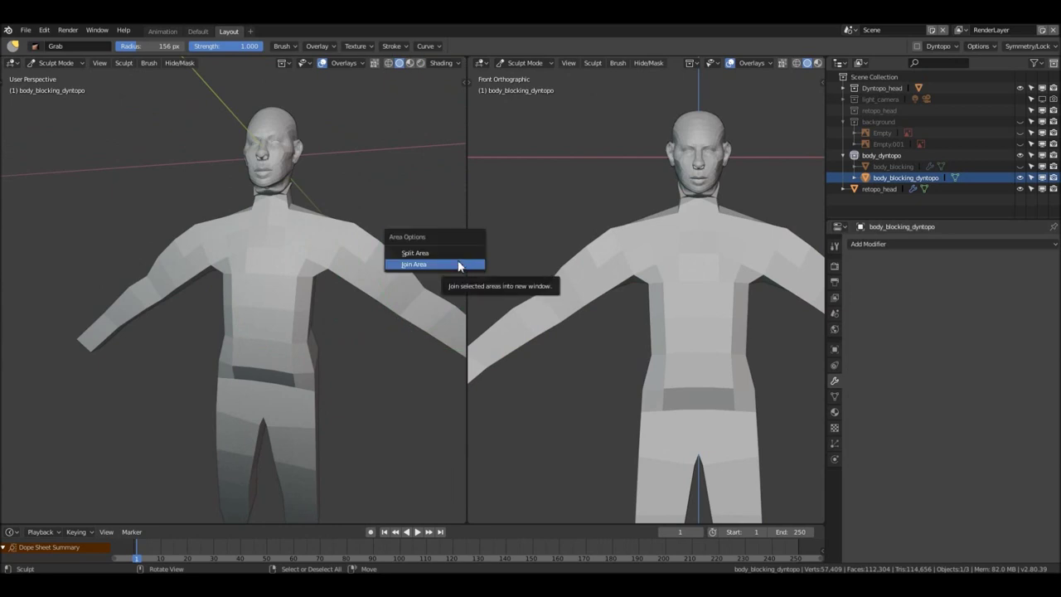
left_click(459, 265)
left_click(520, 260)
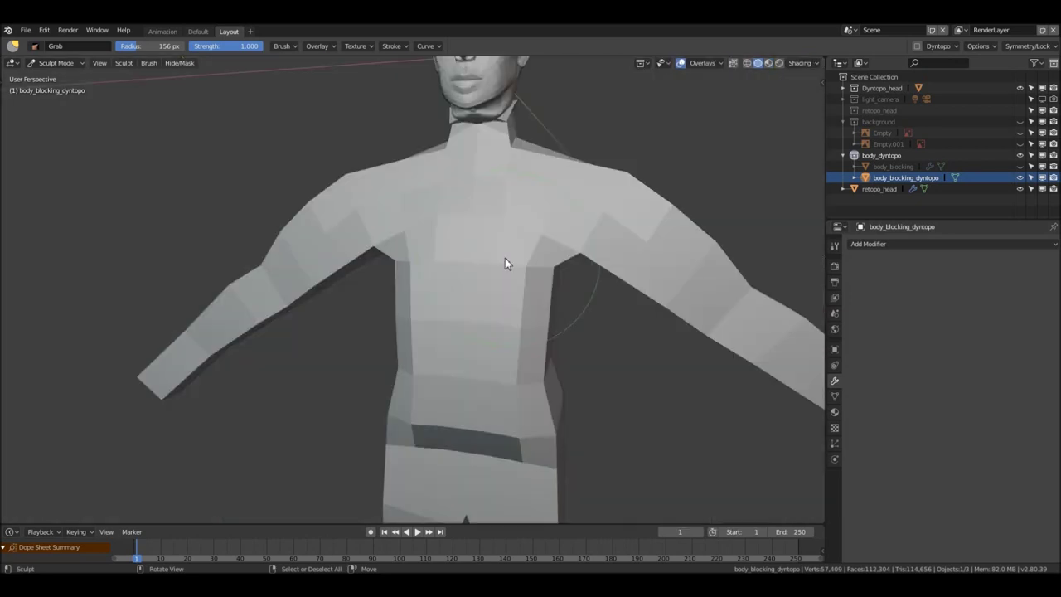
Return to Object Mode, hide the Dyntopo_head collection and select the retopo_head mesh
scroll(501, 235, "down", 3)
mouse_move(485, 243)
middle_mouse_down()
mouse_move(689, 266)
mouse_move(535, 251)
middle_mouse_up()
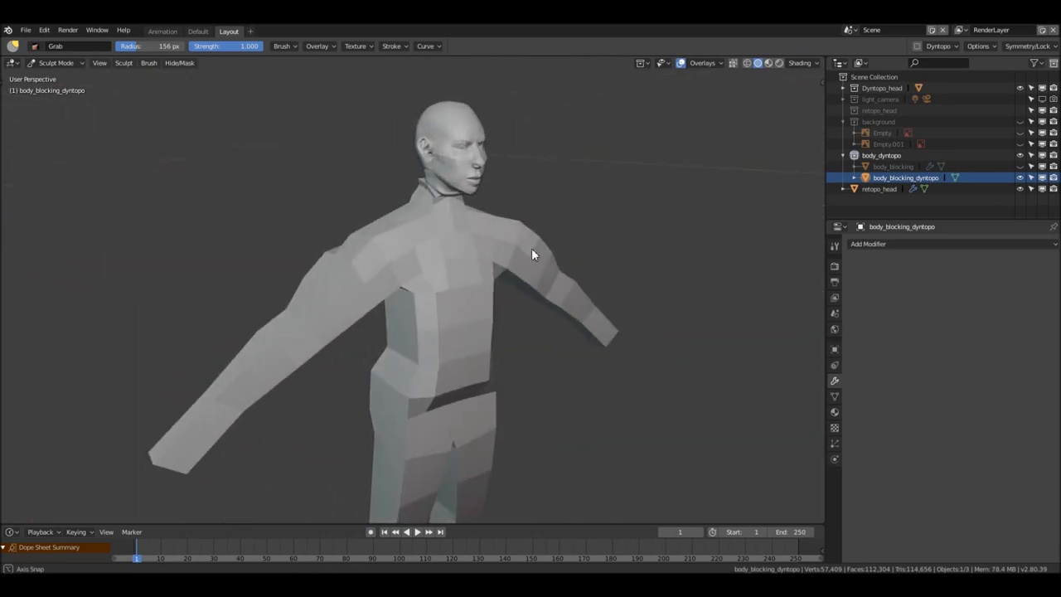
key("Tab")
key("Tab")
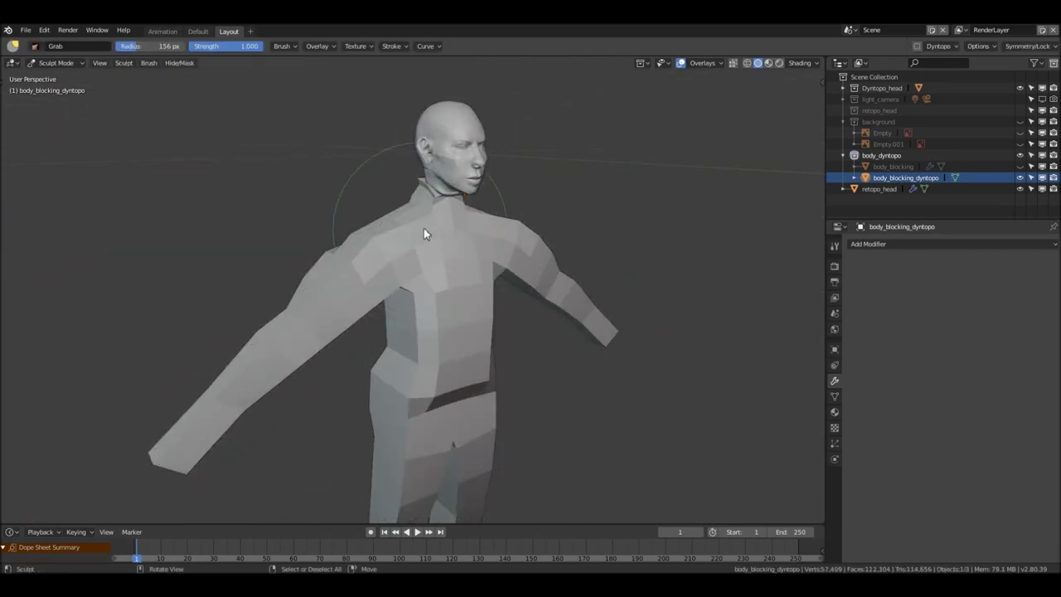
key("ctrl+Tab")
left_click(357, 227)
left_click(452, 150)
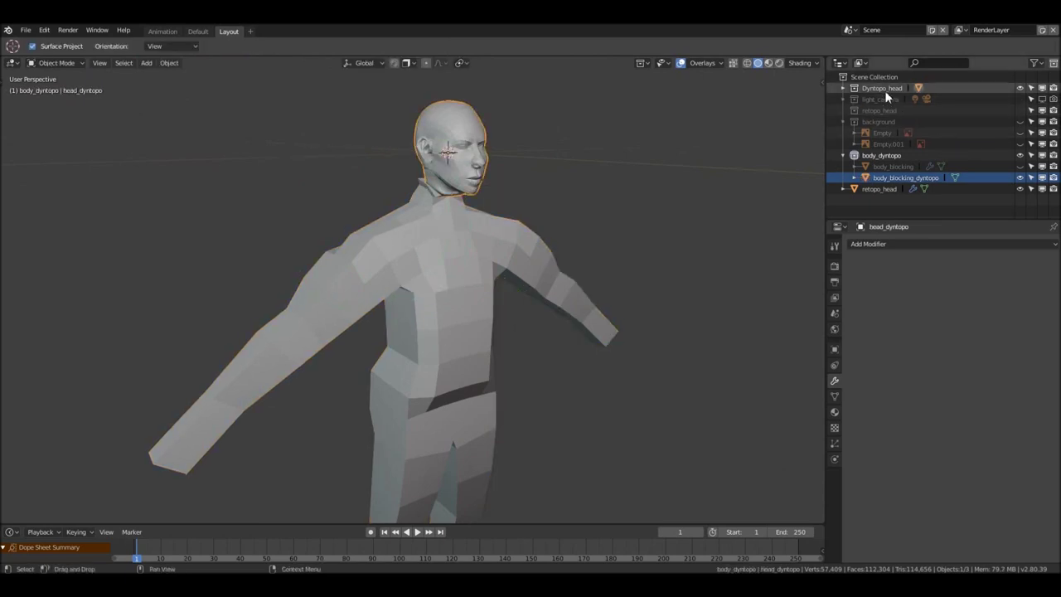
left_click(1020, 88)
left_click(479, 176)
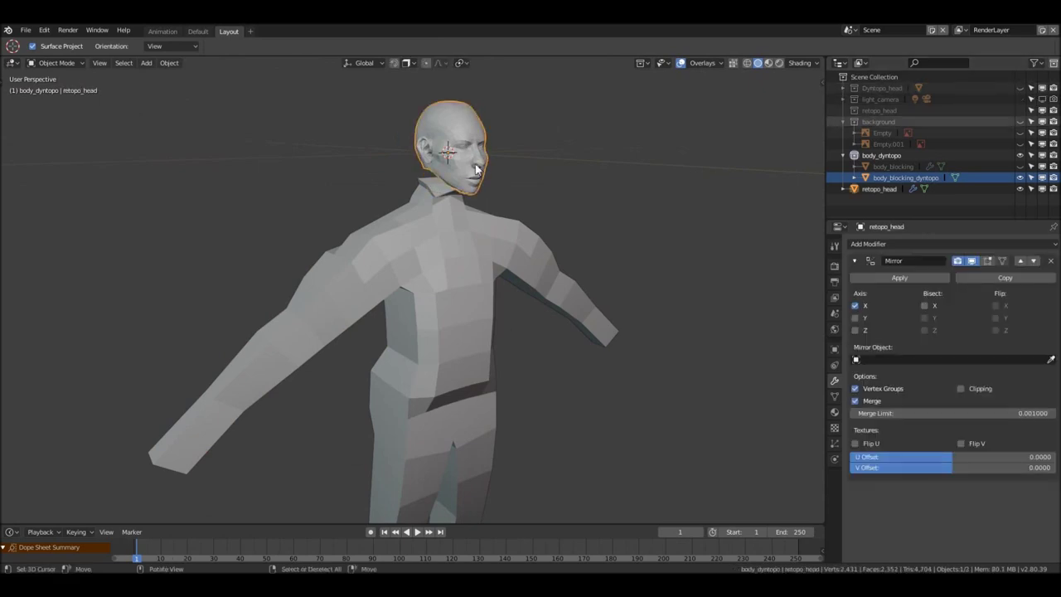
Hide the retopo_head mesh and make the Dyntopo_head collection visible above the blocked-out body
middle_click_drag(501, 195, 467, 162)
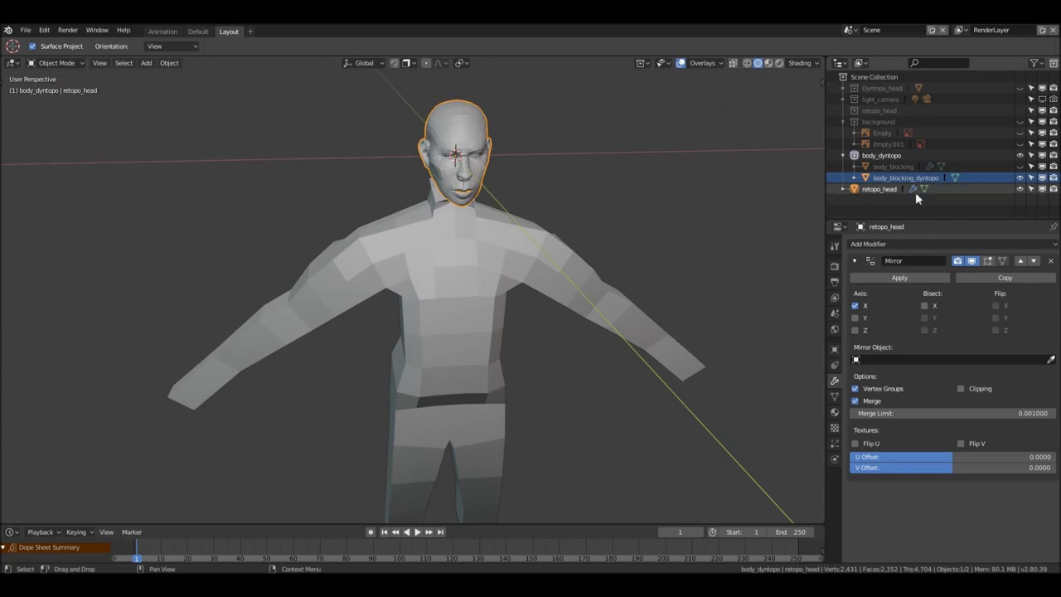
left_click(1022, 190)
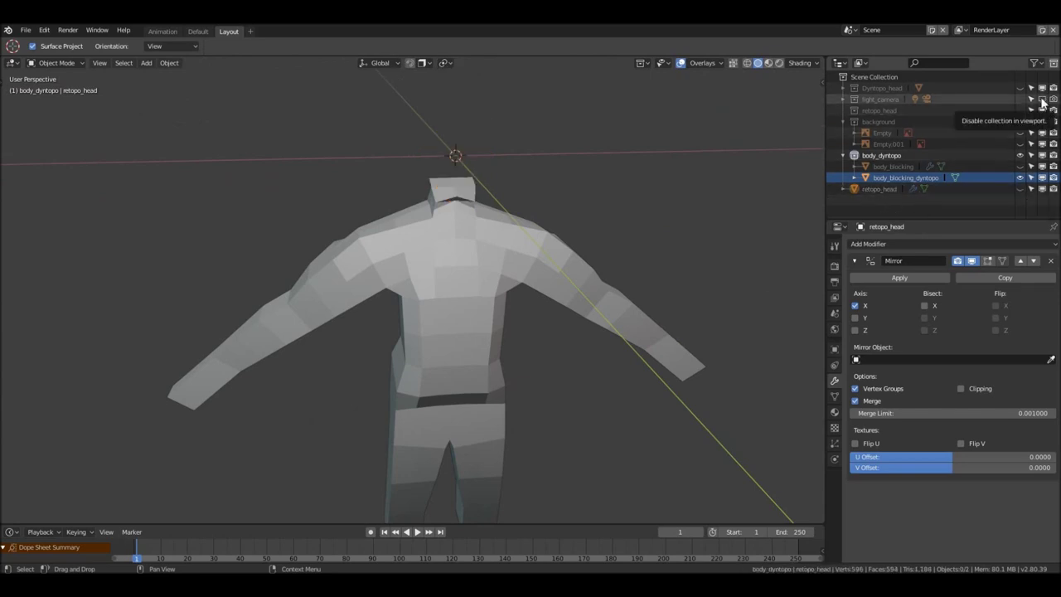
left_click(1021, 88)
middle_click_drag(634, 242, 422, 279)
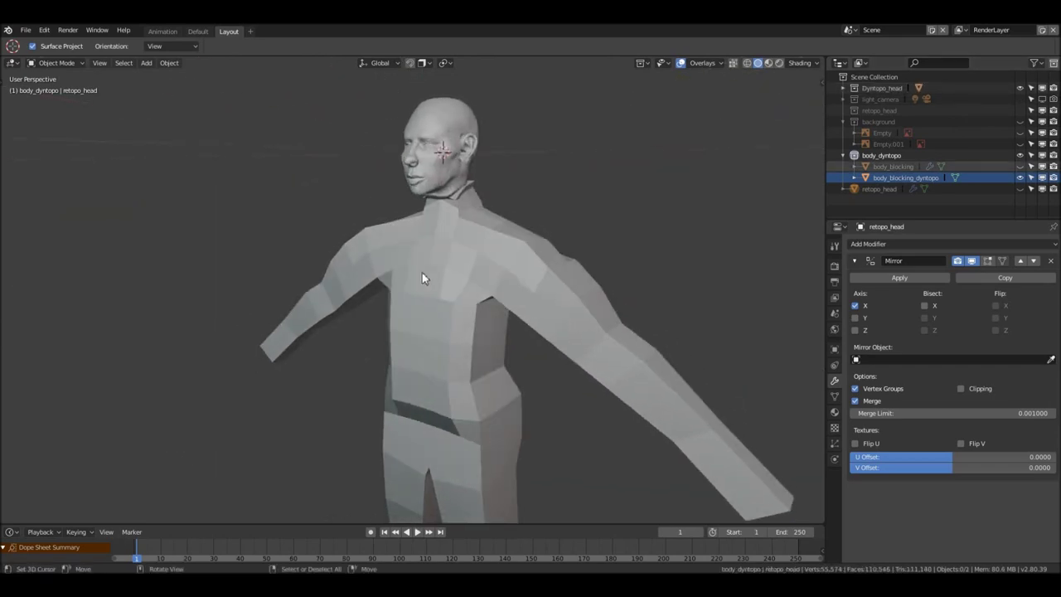
Select the body_blocking_dyntopo mesh and switch it to Sculpt Mode
left_click(486, 274)
middle_click_drag(487, 274, 525, 273)
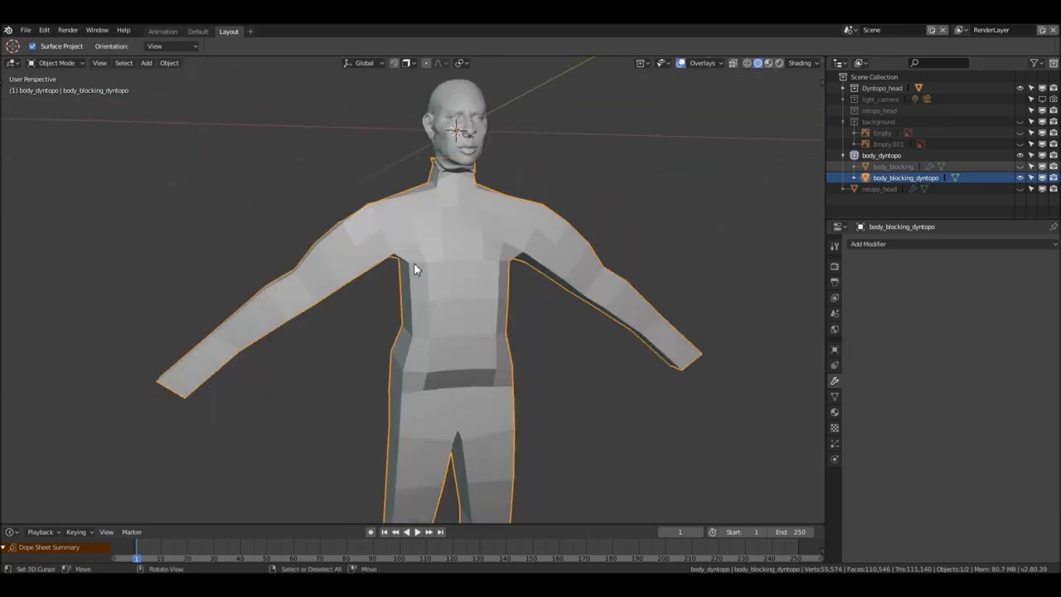
key("ctrl+Tab")
left_click(400, 332)
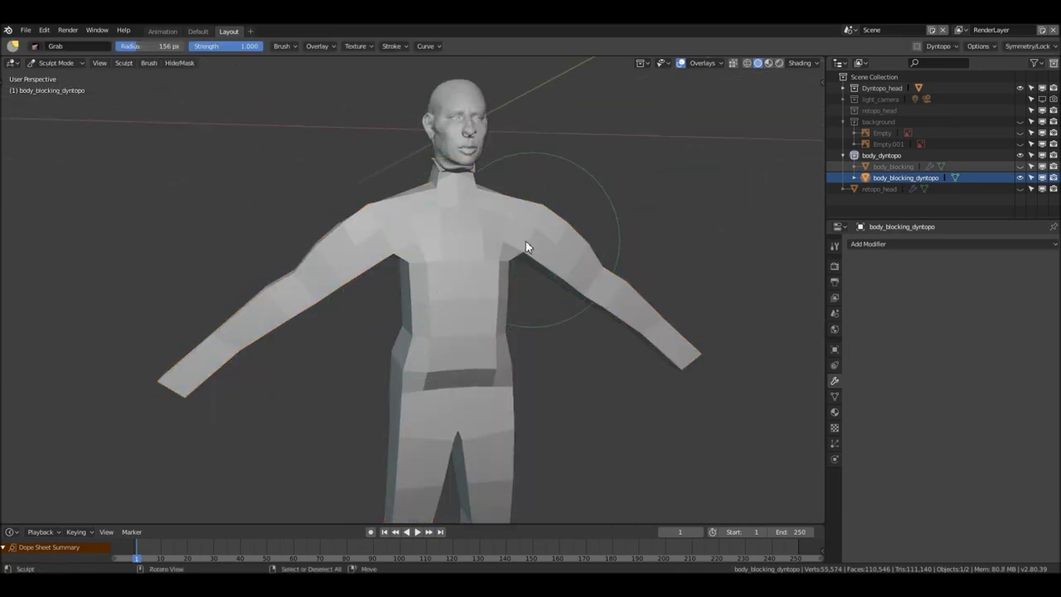
Examine the head and upper body together in front orthographic view, closing in on the neck and shoulders
middle_click_drag(541, 239, 498, 244)
key("KP_1")
scroll(499, 245, "down", 2)
middle_click_drag(462, 301, 467, 256, "shift")
scroll(451, 262, "down", 2)
scroll(448, 265, "up", 2)
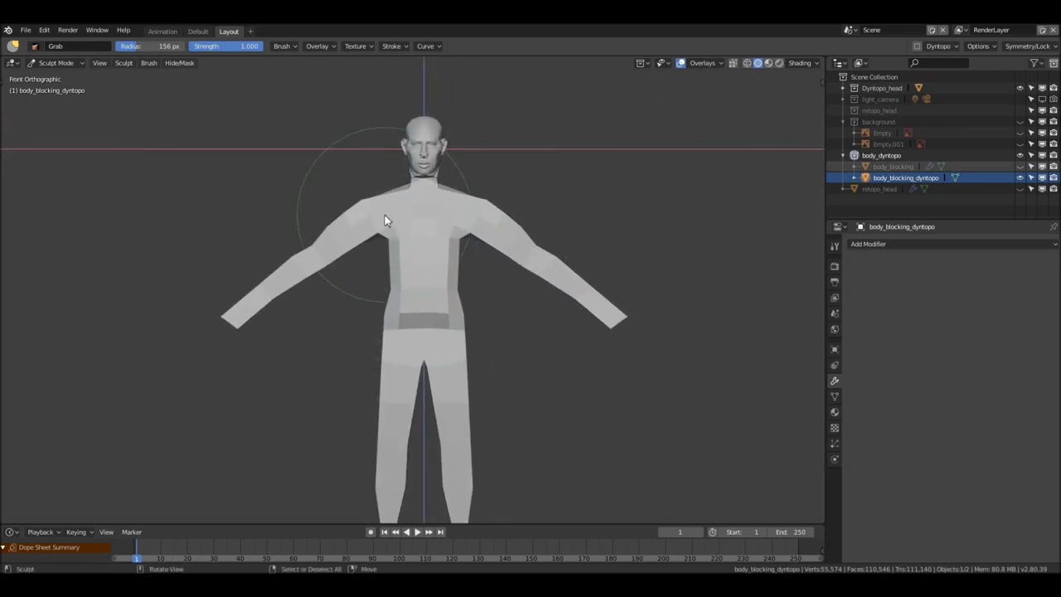
scroll(478, 218, "up", 2)
scroll(443, 234, "down", 2)
scroll(440, 229, "up", 3)
scroll(439, 249, "down", 2)
scroll(384, 197, "up", 1)
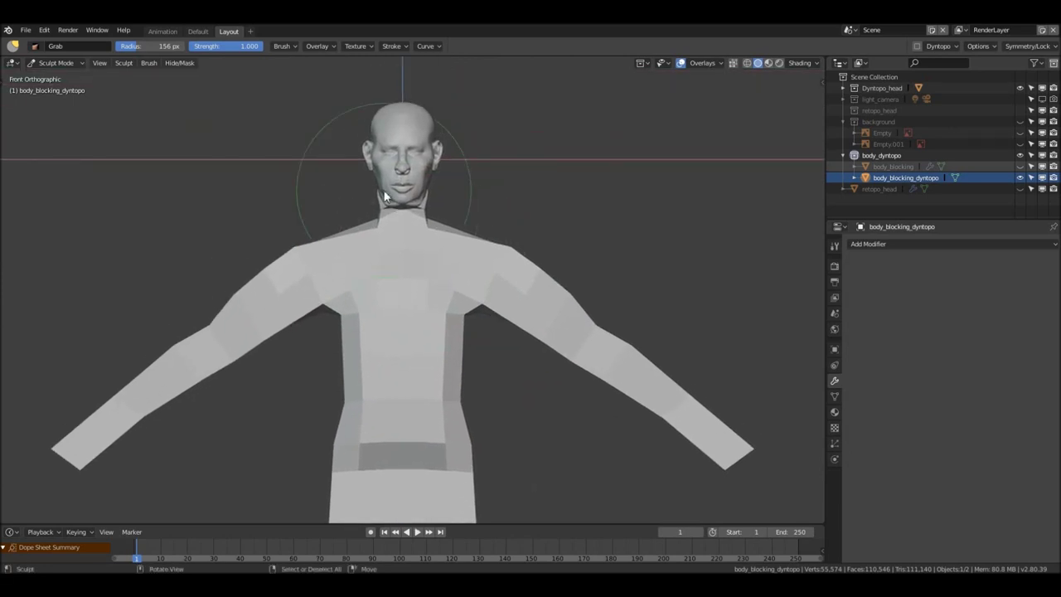
scroll(382, 199, "up", 1)
middle_click_drag(379, 201, 403, 206, "shift")
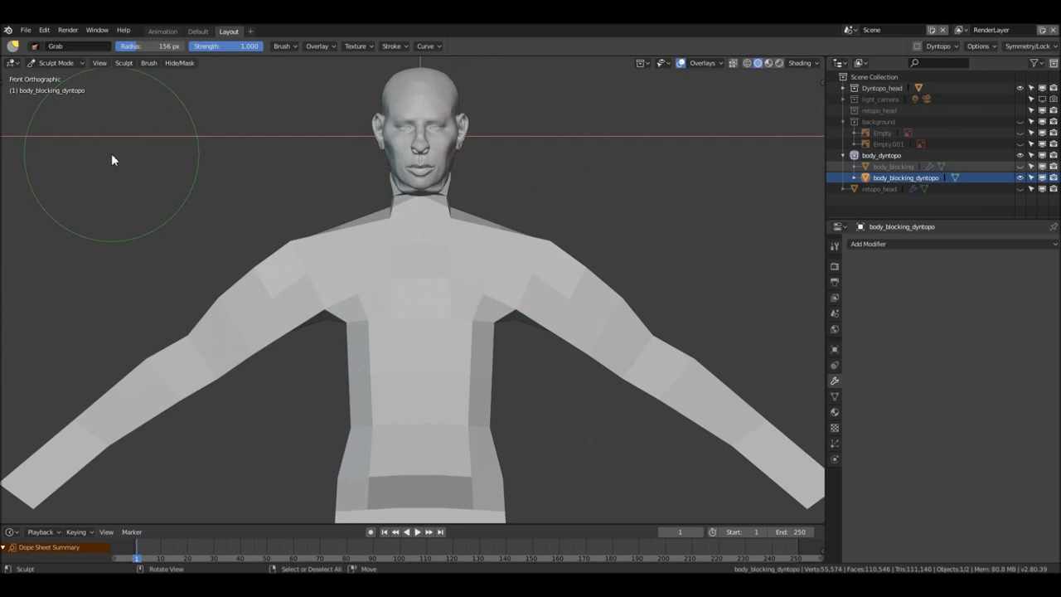
Display the sculpting tool shelf and widen it to show the brushes in two columns
key("t")
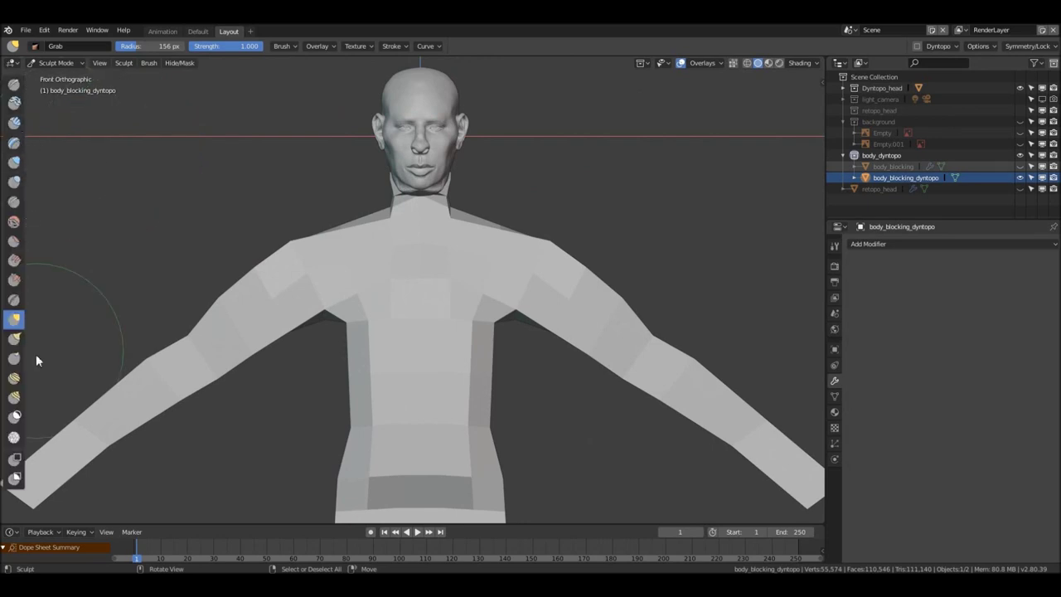
left_click_drag(30, 374, 41, 372)
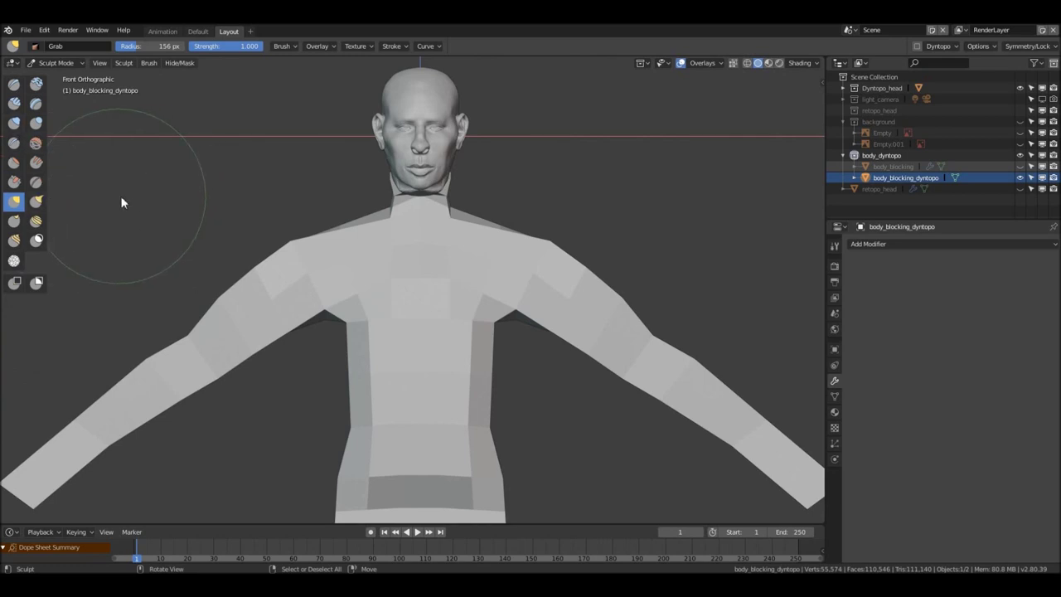
middle_click_drag(422, 233, 433, 207, "shift")
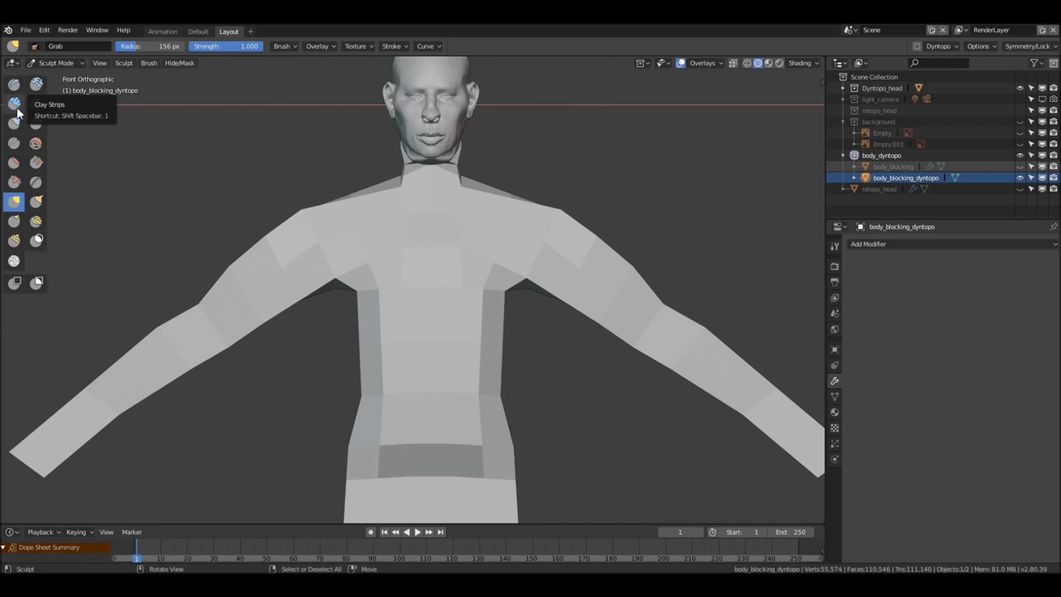
Assign C as the shortcut for the Clay Strips brush
right_click(17, 110)
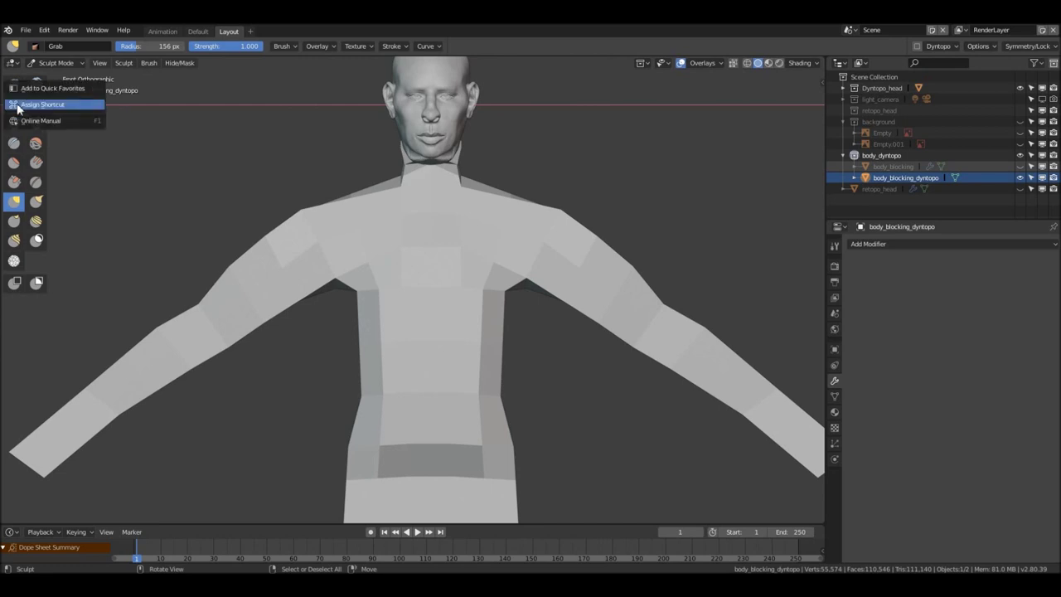
left_click(35, 105)
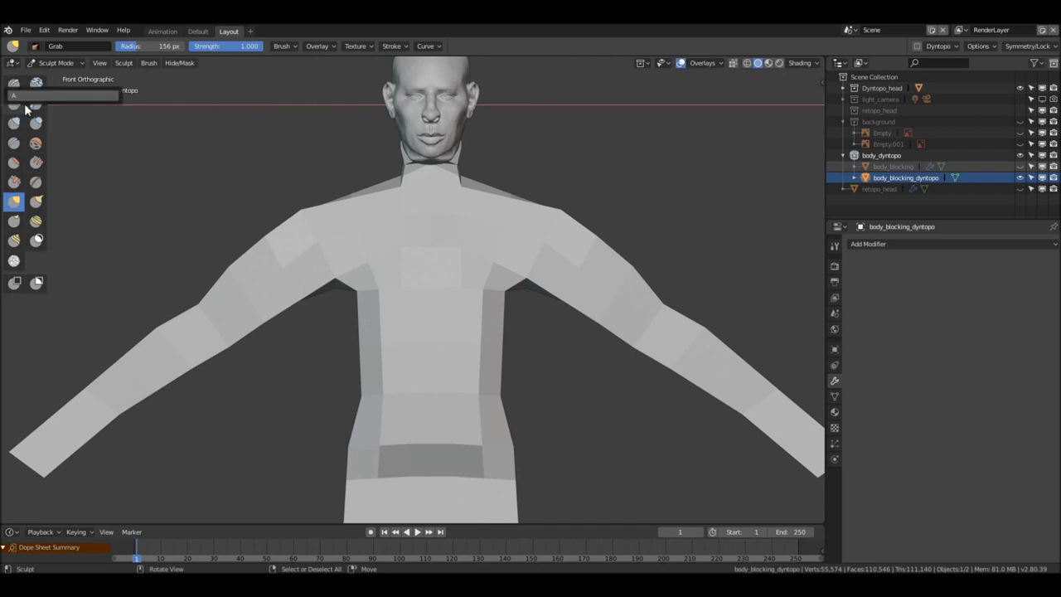
key("c")
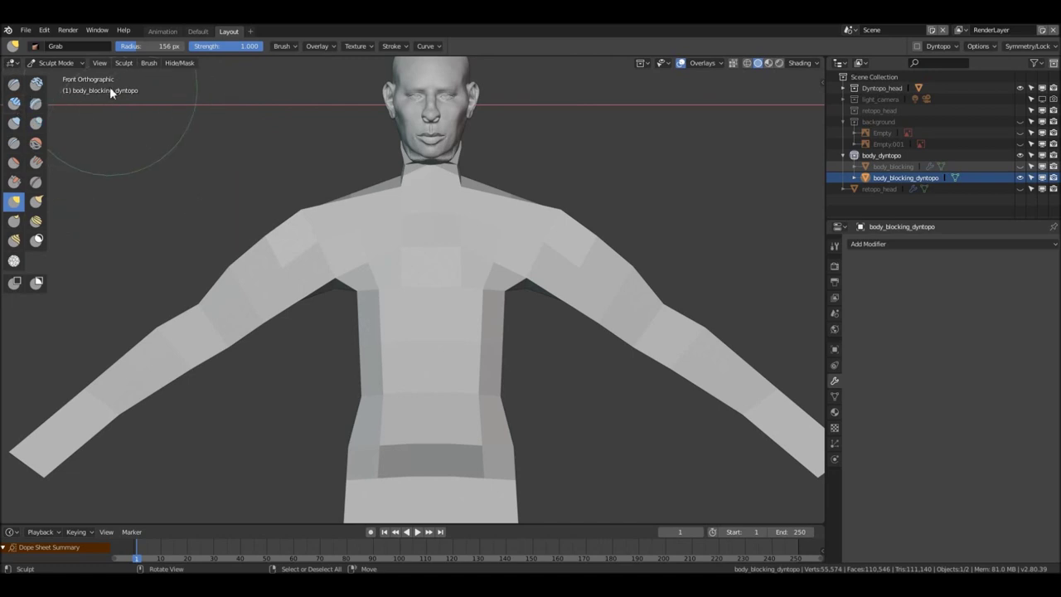
Add the Hide Masked operation to the Quick Favorites
left_click(177, 63)
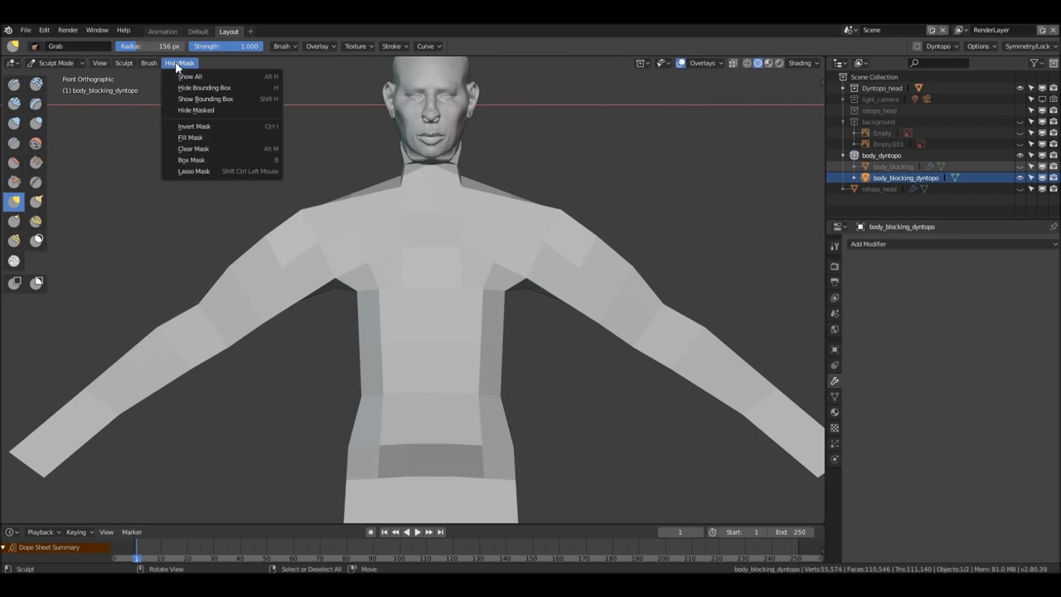
right_click(190, 109)
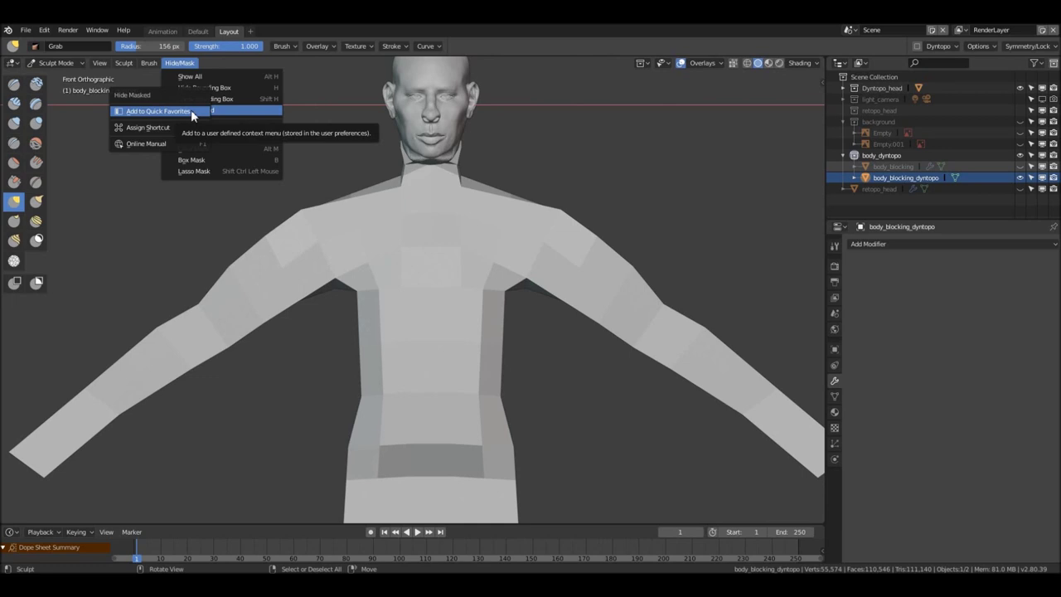
key("Escape")
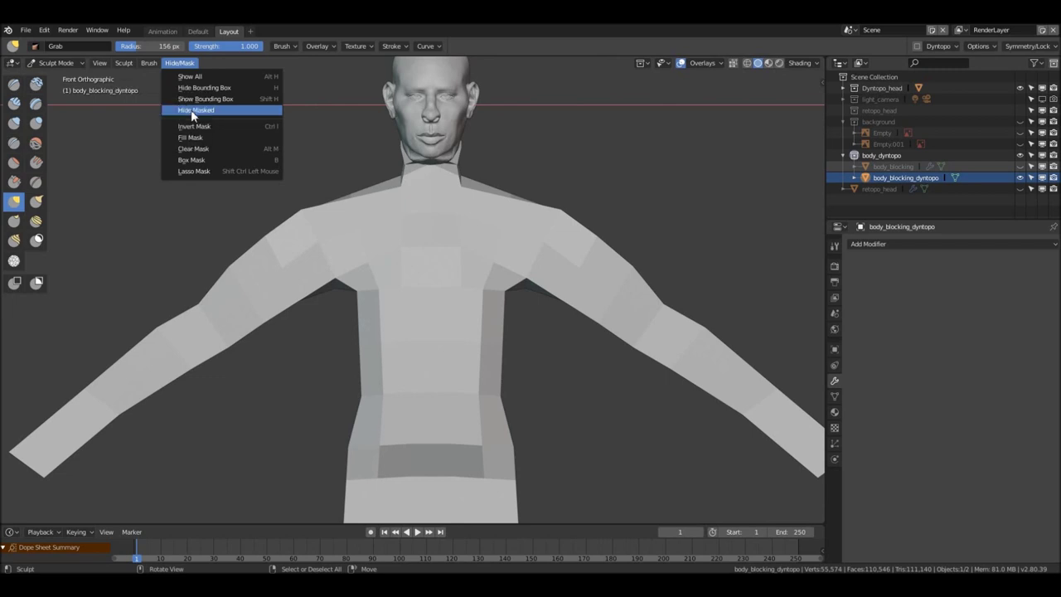
key("Escape")
Run Hide Masked from the Quick Favorites on the body_blocking_dyntopo mesh
key("q")
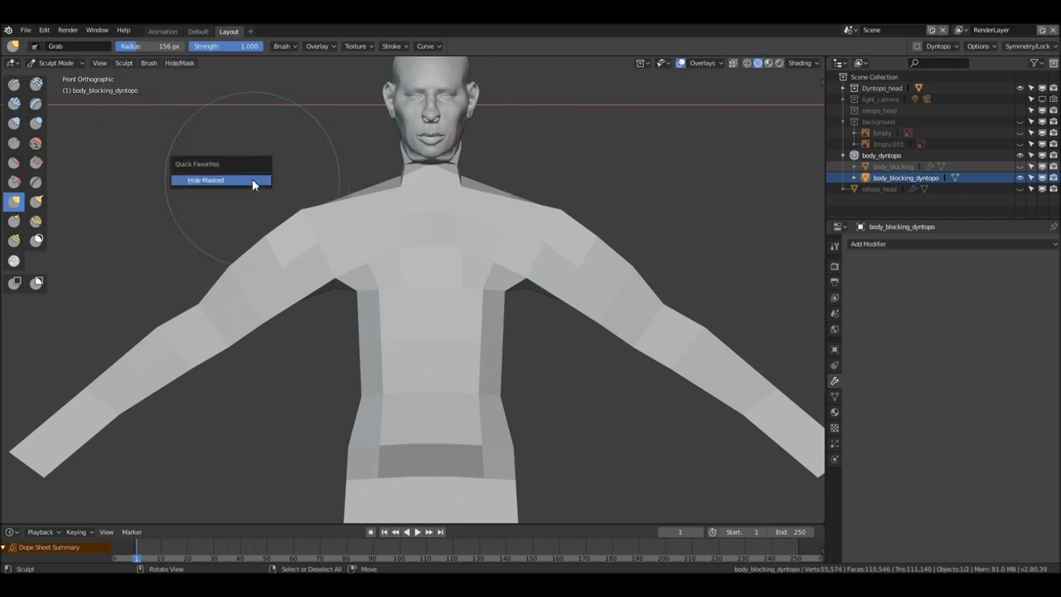
left_click(247, 181)
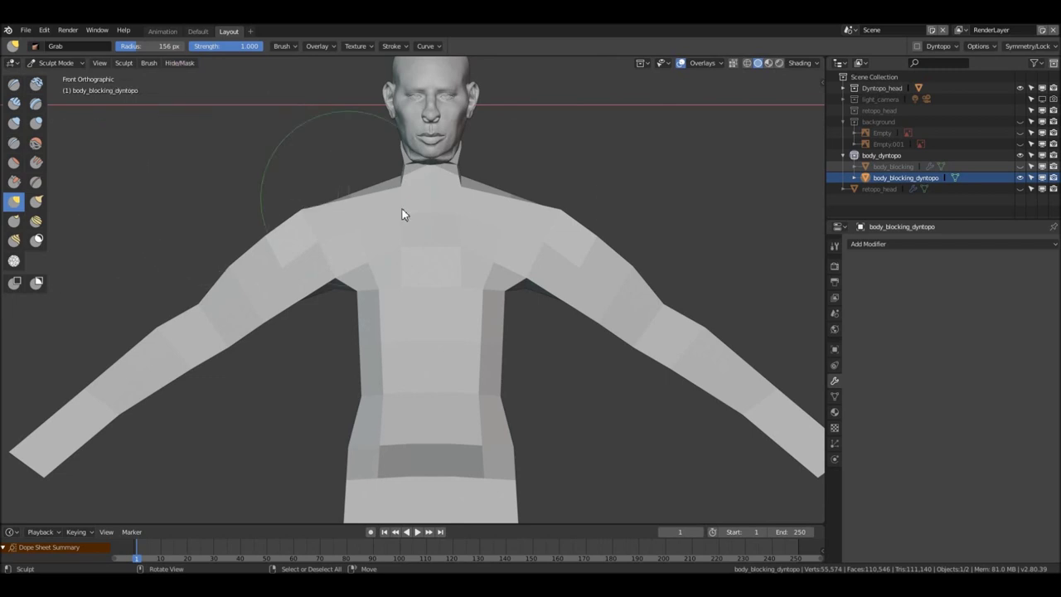
key("q")
left_click(433, 204)
mouse_move(336, 214)
middle_mouse_down()
mouse_move(386, 220)
mouse_move(355, 229)
mouse_move(422, 221)
mouse_move(354, 214)
middle_mouse_up()
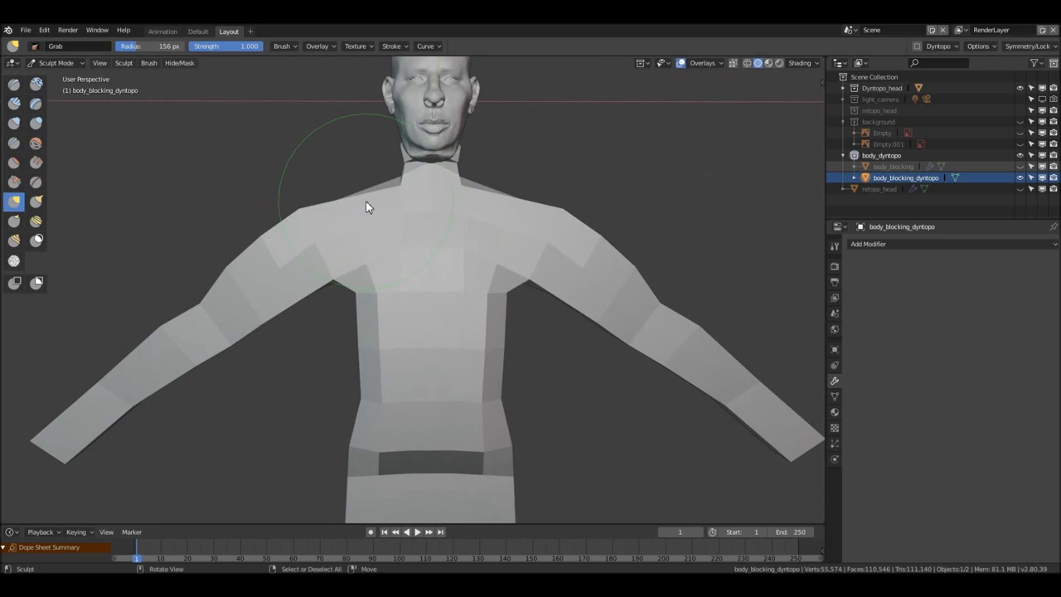
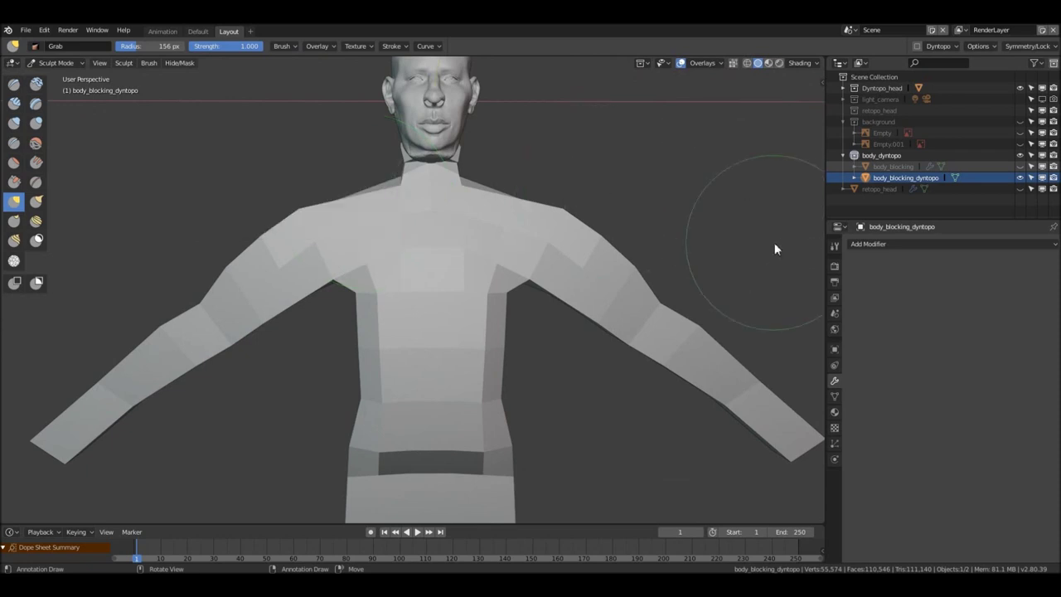
Remove the UVMap layer from the body_blocking_dyntopo mesh data
left_click(835, 395)
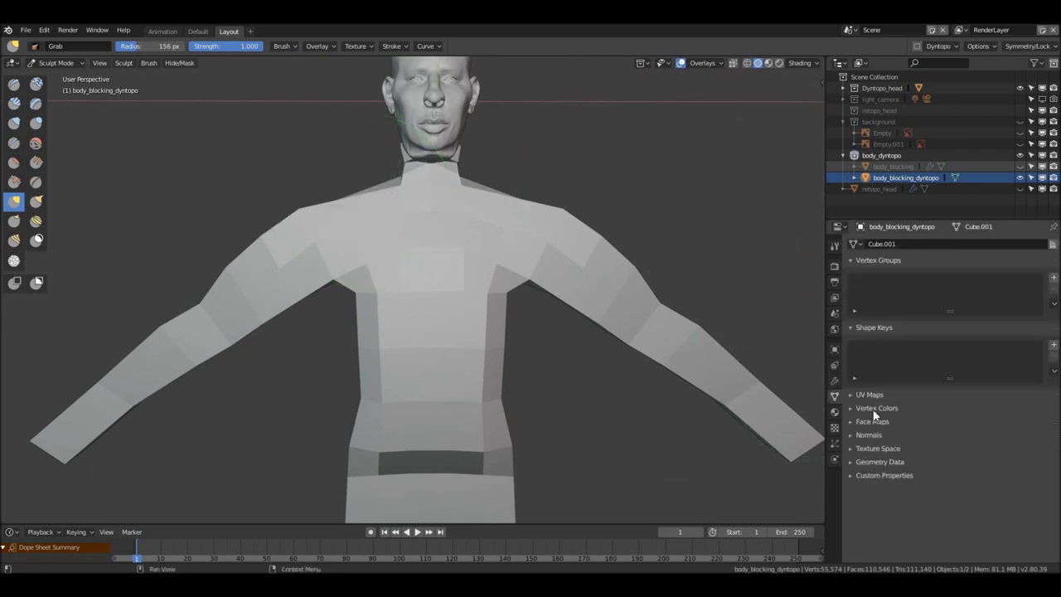
left_click(849, 395)
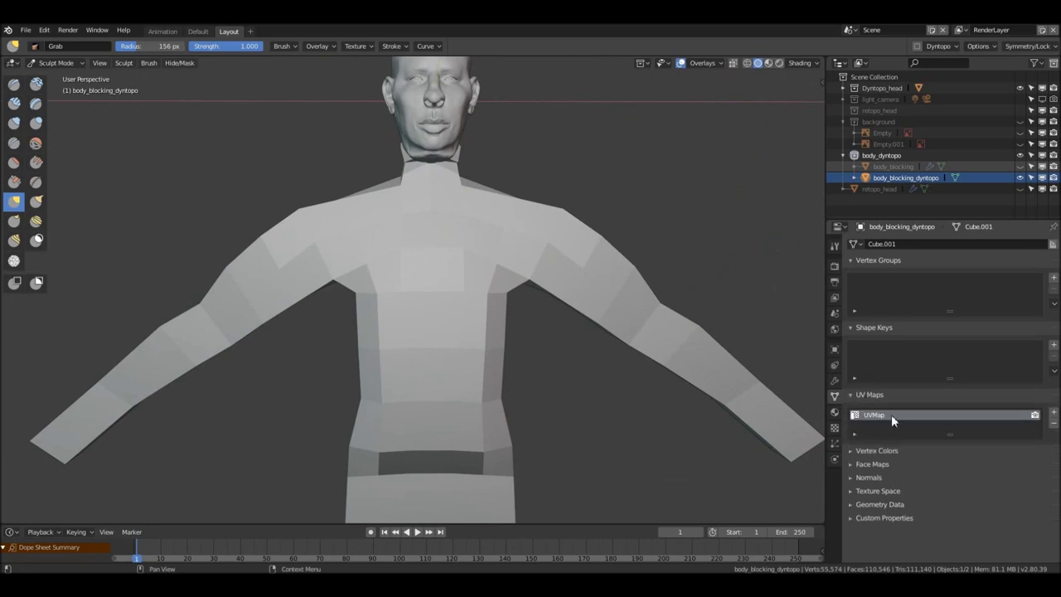
left_click(1053, 424)
Cycle the body mesh through Edit Mode and Object Mode back to Sculpt Mode and enable Dyntopo on it
key("Tab")
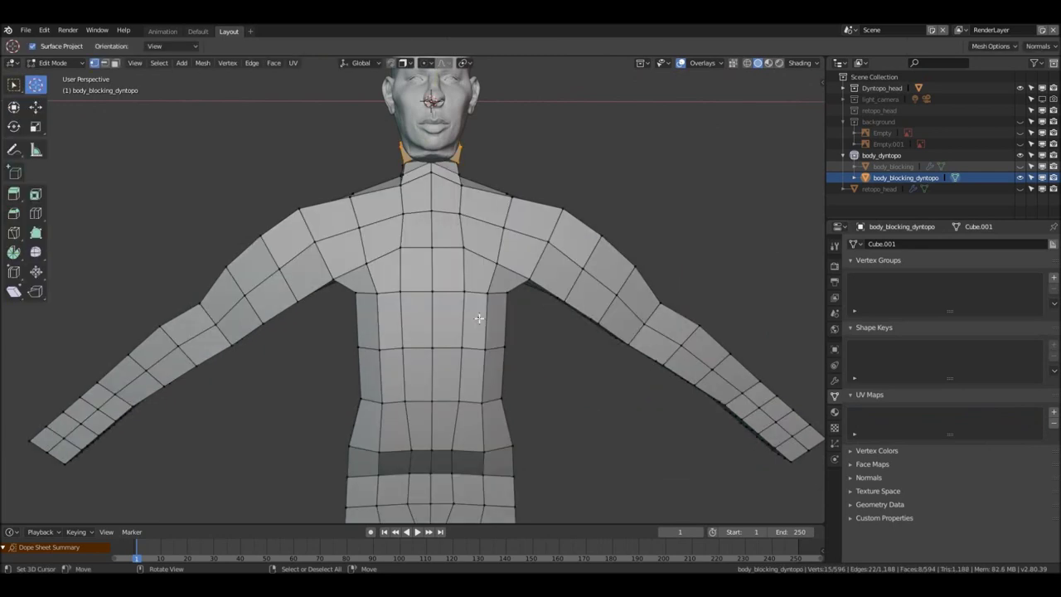
key("ctrl+Tab")
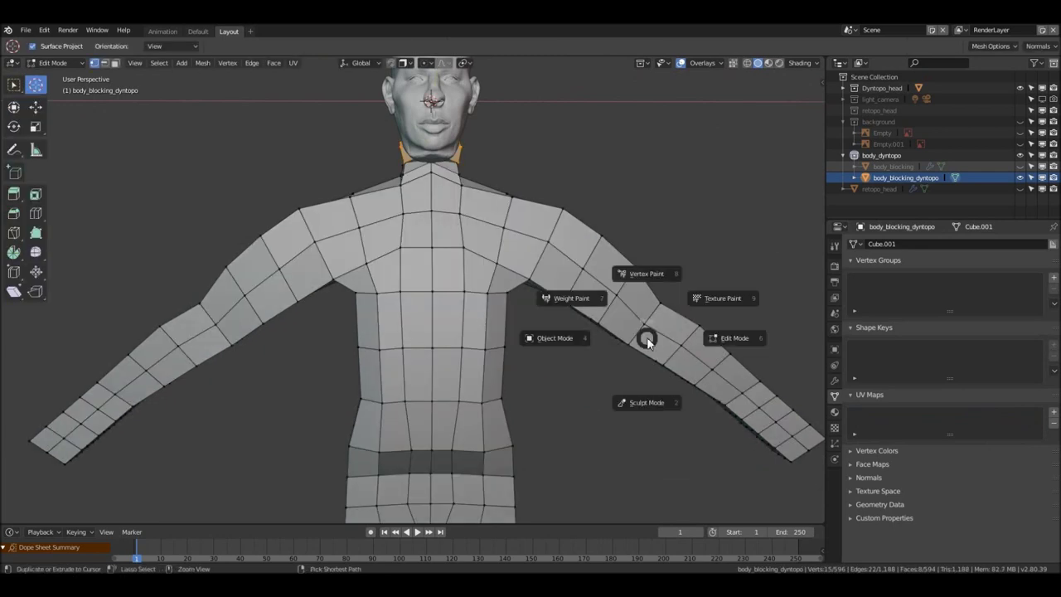
left_click(569, 342)
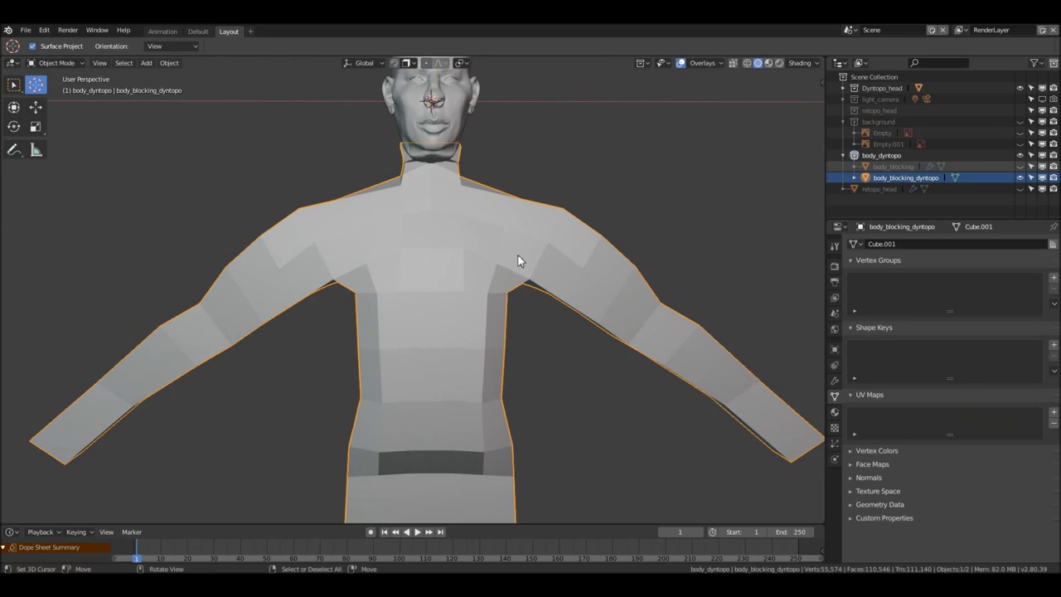
key("ctrl+Tab")
left_click(510, 322)
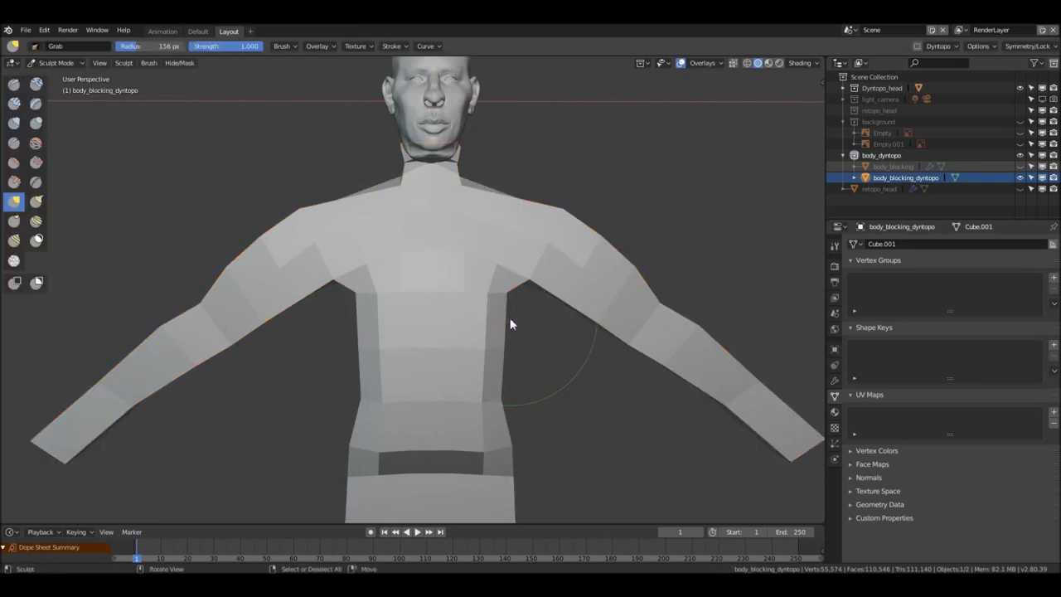
middle_click_drag(442, 249, 453, 257)
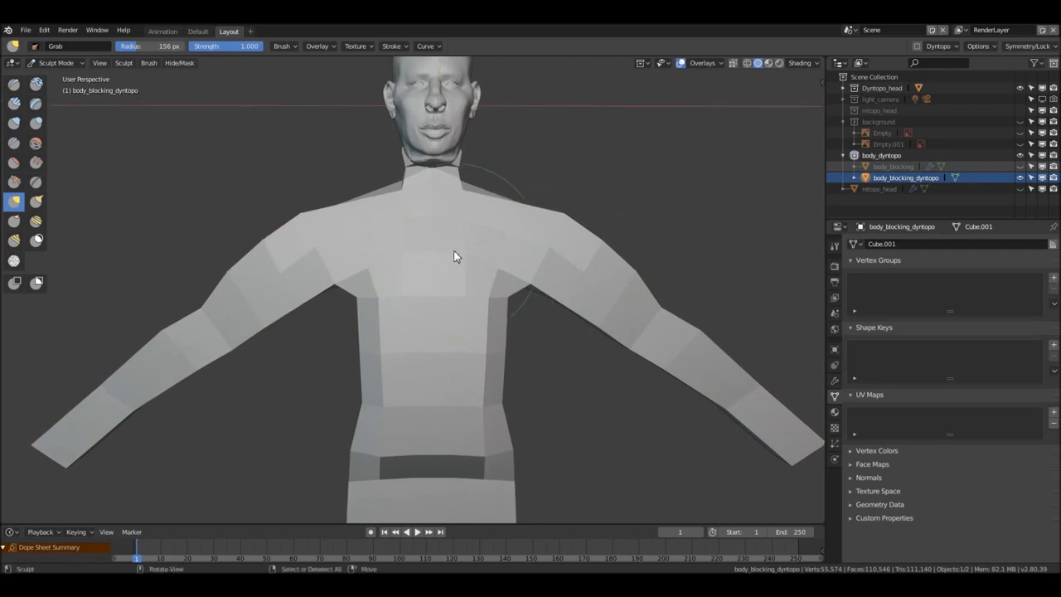
key("ctrl+d")
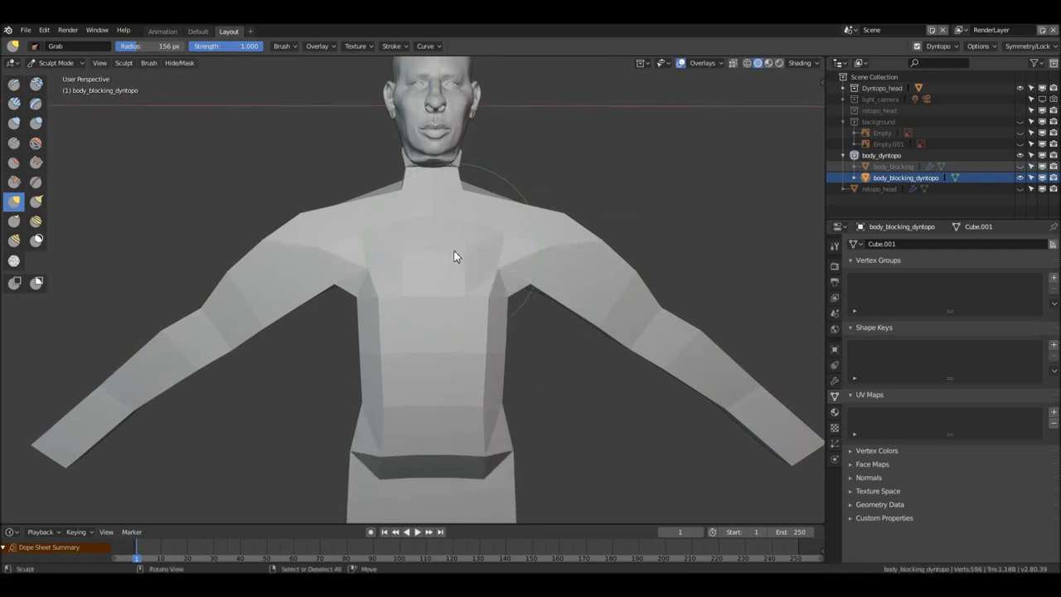
Review the MatCap lighting in the viewport shading options and view the body from a slightly different angle
scroll(492, 257, "down", 1)
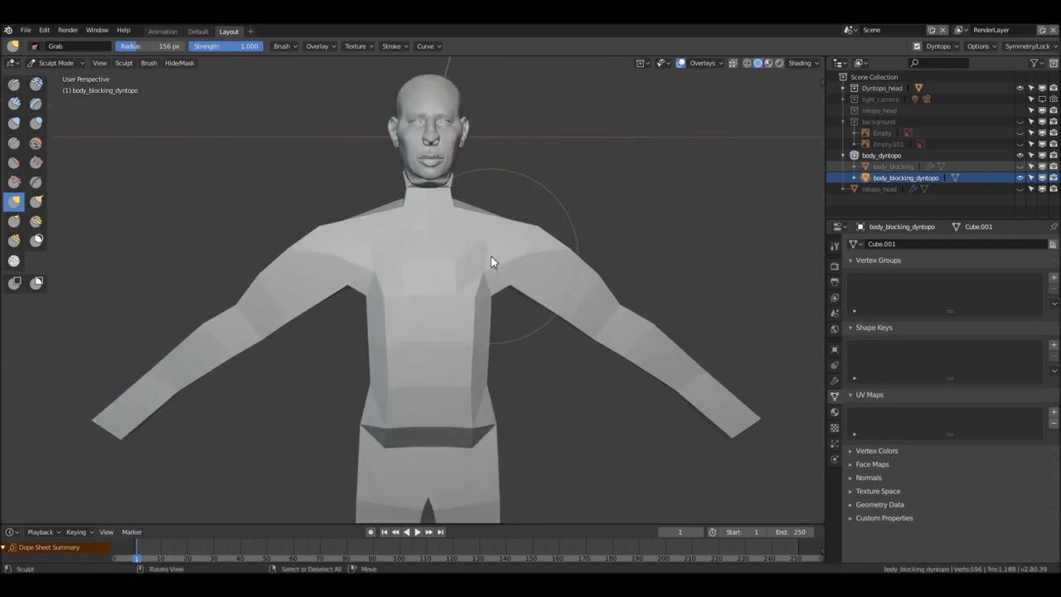
left_click(801, 64)
left_click(791, 123)
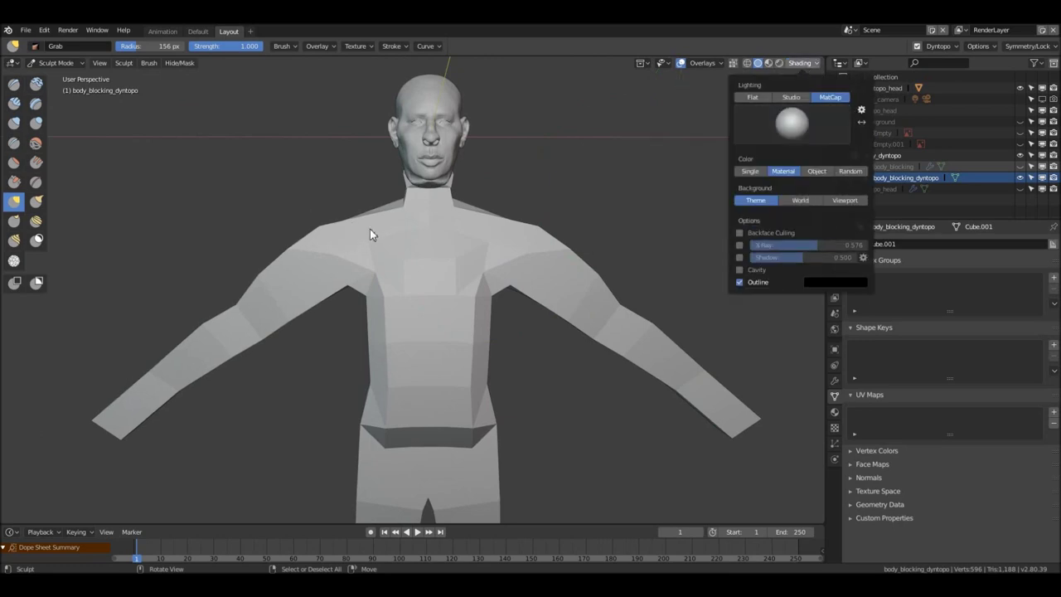
middle_click_drag(378, 227, 491, 219)
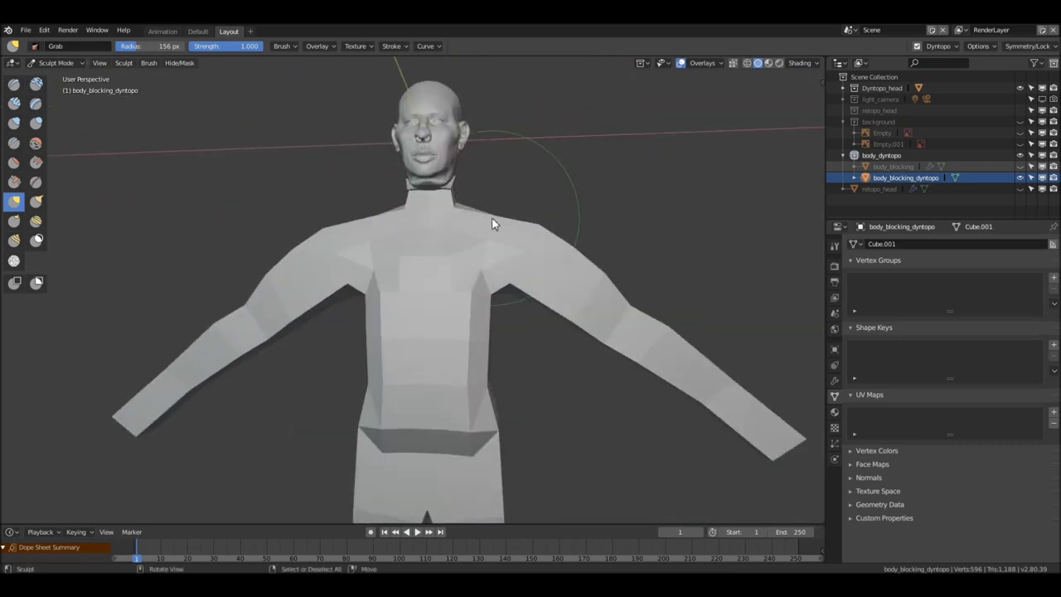
Sculpt the chest and the side of the torso using the Clay Strips brush with a 69 px radius
key("c")
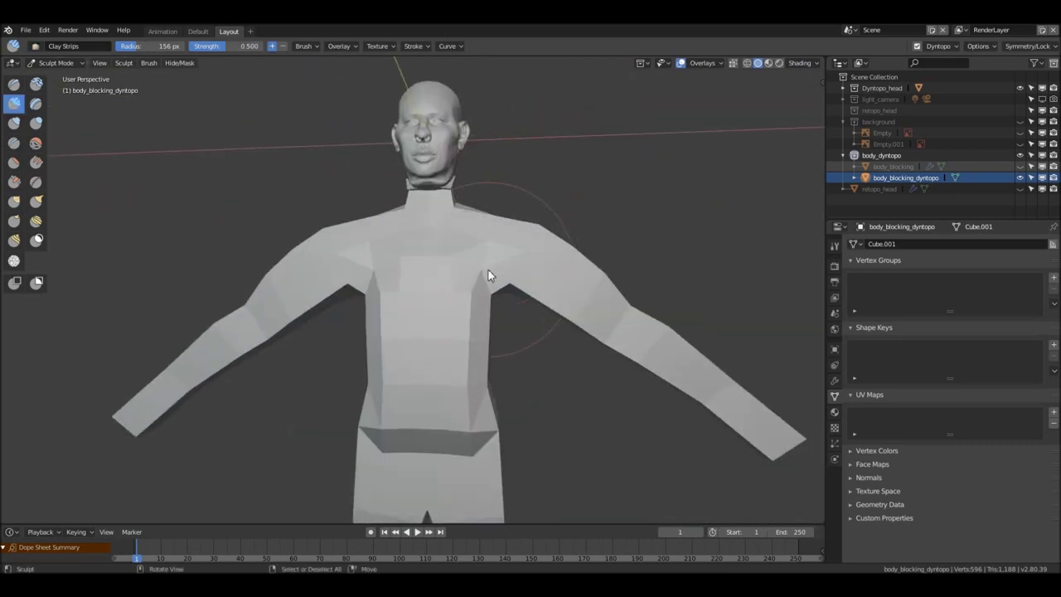
key("f")
left_click(473, 306)
middle_click_drag(471, 296, 484, 281, "ctrl")
mouse_move(493, 296)
left_mouse_down()
mouse_move(478, 387)
mouse_move(473, 326)
mouse_move(480, 348)
left_mouse_up()
middle_click_drag(502, 414, 460, 336)
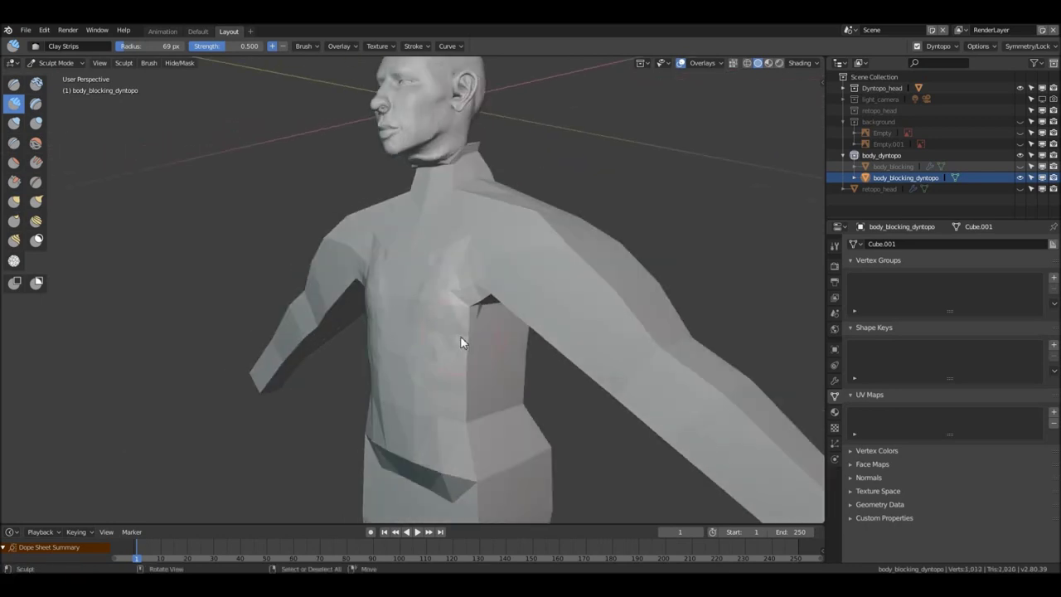
Build up the armpit, flank and front of the neck with Clay Strips strokes
mouse_move(469, 300)
left_mouse_down()
mouse_move(479, 289)
mouse_move(469, 386)
mouse_move(457, 294)
left_mouse_up()
middle_click_drag(456, 293, 488, 286)
mouse_move(527, 284)
left_mouse_down()
mouse_move(571, 299)
mouse_move(525, 283)
left_mouse_up()
mouse_move(526, 283)
left_mouse_down()
mouse_move(573, 296)
mouse_move(517, 283)
mouse_move(538, 282)
left_mouse_up()
mouse_move(336, 260)
middle_mouse_down()
mouse_move(467, 289)
mouse_move(368, 304)
mouse_move(478, 237)
mouse_move(450, 171)
mouse_move(430, 211)
middle_mouse_up()
scroll(450, 174, "up", 4)
mouse_move(432, 207)
left_mouse_down()
mouse_move(443, 163)
mouse_move(434, 155)
mouse_move(431, 170)
left_mouse_up()
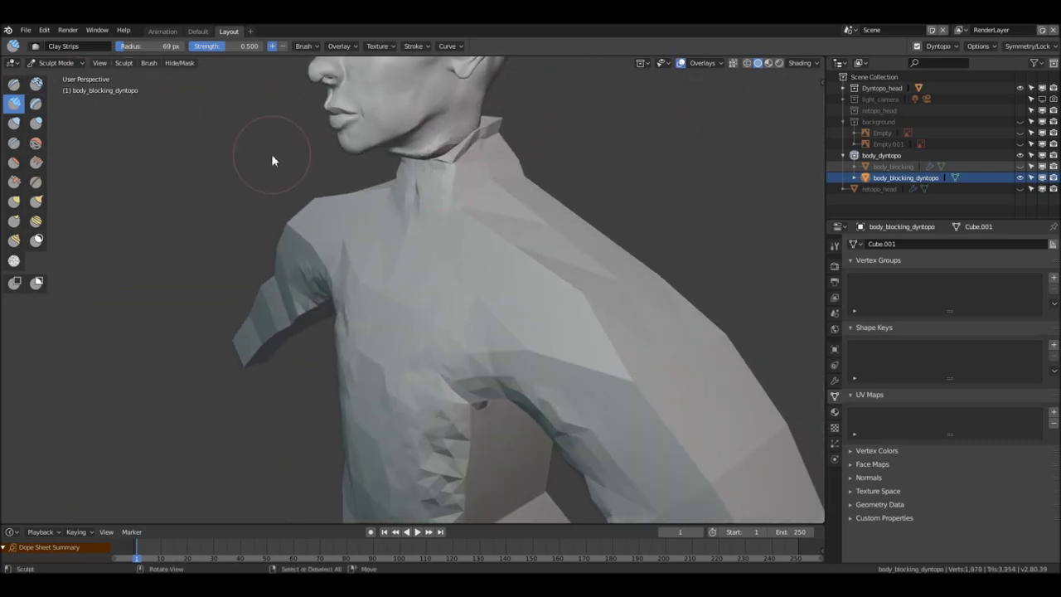
Open a new application window and move it away from the main window
left_click(97, 31)
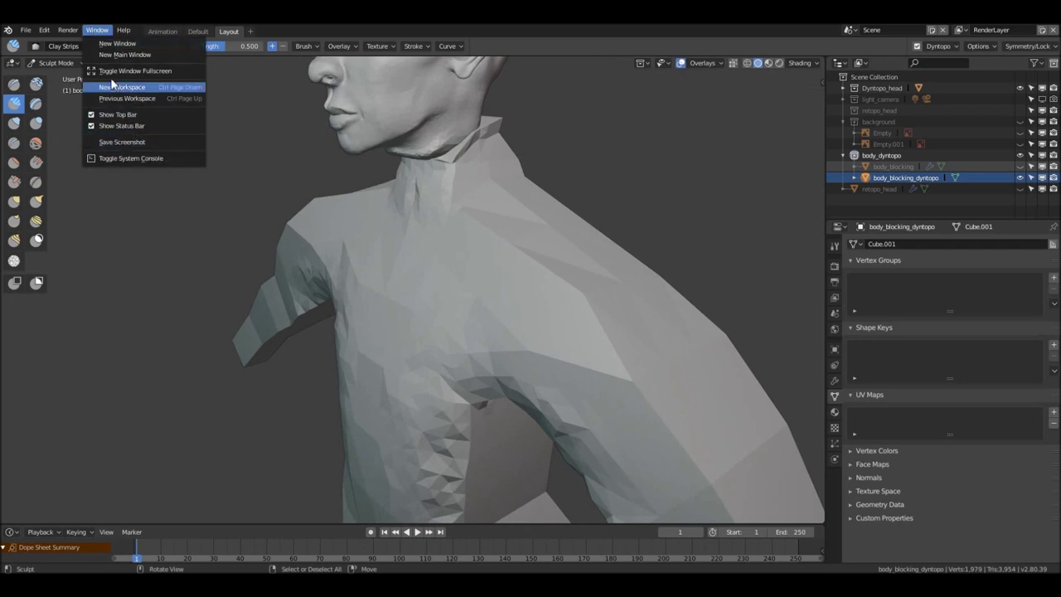
left_click(113, 45)
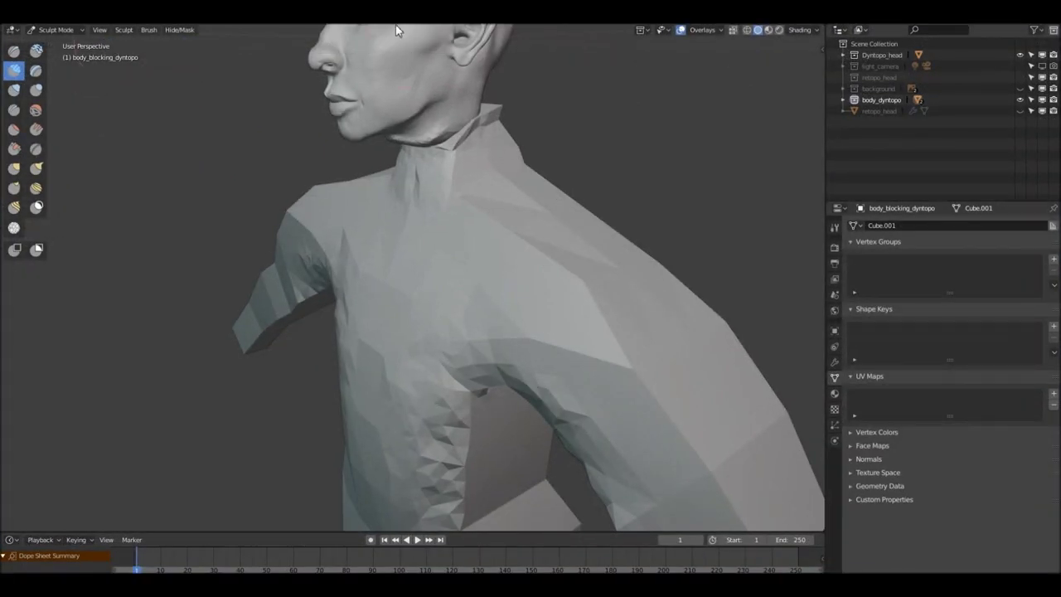
left_click_drag(391, 15, 1060, 71)
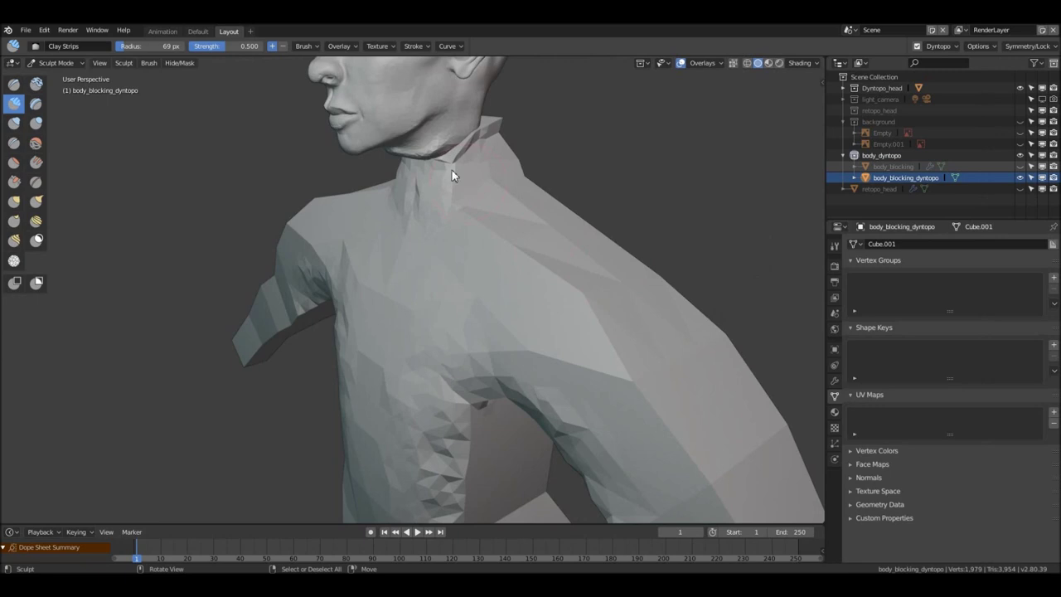
Undo the last sculpting change and redo it
key("ctrl+z")
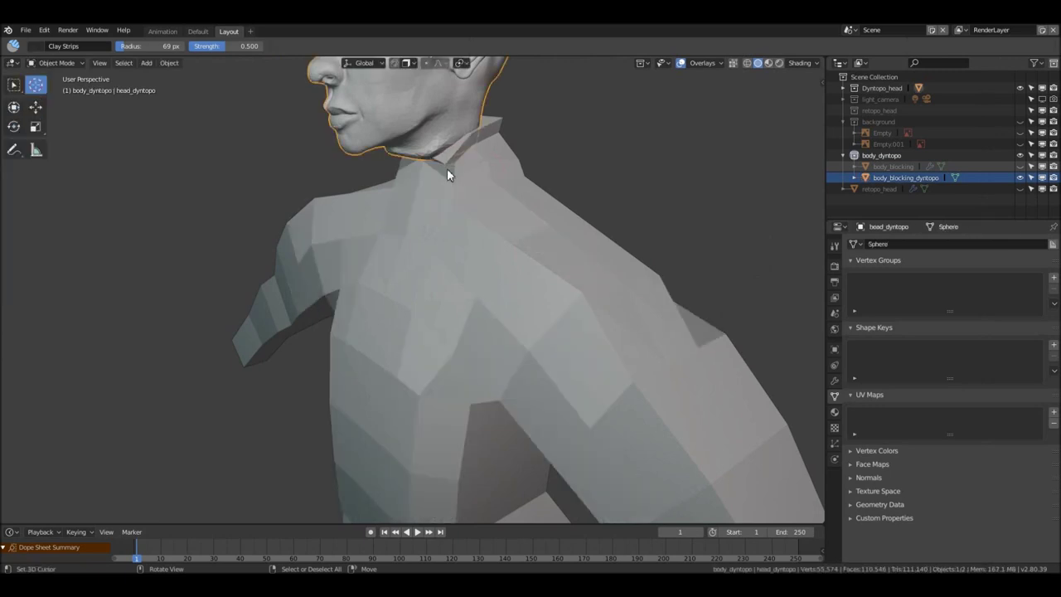
key("ctrl+shift+z")
Add Clay Strips volume around the neck and where it meets the shoulders
mouse_move(461, 199)
middle_mouse_down()
mouse_move(450, 230)
mouse_move(509, 201)
mouse_move(463, 198)
mouse_move(469, 179)
middle_mouse_up()
scroll(470, 173, "up", 1)
mouse_move(469, 184)
left_mouse_down()
mouse_move(492, 142)
mouse_move(473, 185)
mouse_move(490, 141)
mouse_move(480, 197)
left_mouse_up()
middle_click_drag(481, 197, 479, 161)
mouse_move(513, 184)
left_mouse_down()
mouse_move(528, 174)
mouse_move(455, 189)
mouse_move(502, 247)
mouse_move(446, 210)
left_mouse_up()
mouse_move(446, 210)
middle_mouse_down()
mouse_move(473, 225)
mouse_move(490, 215)
mouse_move(532, 137)
middle_mouse_up()
mouse_move(531, 133)
left_mouse_down()
mouse_move(471, 216)
mouse_move(544, 143)
left_mouse_up()
left_click_drag(501, 197, 552, 159)
mouse_move(464, 232)
middle_mouse_down()
mouse_move(485, 237)
mouse_move(431, 267)
middle_mouse_up()
mouse_move(431, 268)
left_mouse_down()
mouse_move(409, 272)
mouse_move(440, 272)
mouse_move(407, 232)
mouse_move(440, 268)
left_mouse_up()
middle_click_drag(440, 263, 426, 227)
Enlarge the Clay Strips radius to 120 px and build up the shoulders, upper back and neck
key("f")
left_click(451, 239)
mouse_move(428, 245)
left_mouse_down()
mouse_move(433, 232)
mouse_move(488, 232)
left_mouse_up()
mouse_move(367, 276)
left_mouse_down()
mouse_move(364, 314)
mouse_move(504, 221)
mouse_move(457, 251)
mouse_move(430, 232)
mouse_move(440, 255)
mouse_move(362, 220)
mouse_move(515, 250)
mouse_move(451, 272)
mouse_move(387, 313)
mouse_move(322, 305)
left_mouse_up()
middle_click_drag(377, 238, 285, 232)
mouse_move(356, 291)
left_mouse_down()
mouse_move(237, 324)
mouse_move(268, 344)
left_mouse_up()
mouse_move(365, 155)
left_mouse_down()
mouse_move(392, 151)
mouse_move(384, 144)
left_mouse_up()
mouse_move(383, 144)
middle_mouse_down()
mouse_move(310, 177)
mouse_move(403, 173)
mouse_move(452, 130)
mouse_move(486, 149)
mouse_move(421, 184)
middle_mouse_up()
mouse_move(430, 199)
left_mouse_down()
mouse_move(450, 271)
mouse_move(450, 240)
left_mouse_up()
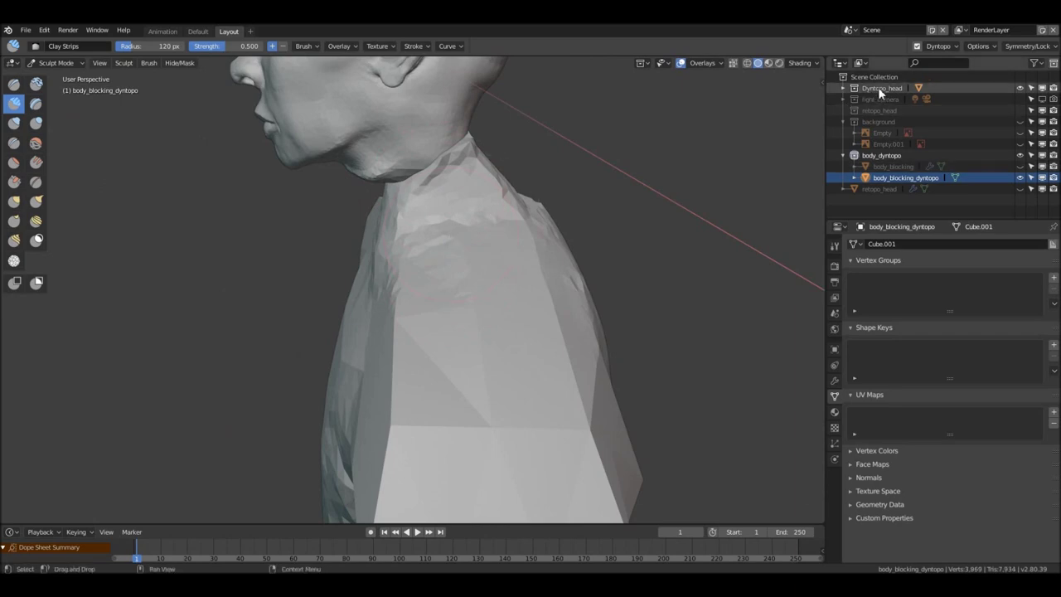
Adjust the Symmetry/Lock settings for sculpting the body mesh
left_click(1026, 47)
left_click(1007, 82)
left_click(1048, 84)
Build up and smooth the neck all around, including its transition into the chest and upper back
mouse_move(358, 264)
middle_mouse_down()
mouse_move(448, 189)
mouse_move(481, 195)
middle_mouse_up()
mouse_move(488, 193)
left_mouse_down()
mouse_move(496, 169)
mouse_move(467, 243)
mouse_move(416, 185)
left_mouse_up()
mouse_move(416, 192)
middle_mouse_down()
mouse_move(450, 196)
mouse_move(481, 182)
middle_mouse_up()
middle_click_drag(412, 152, 403, 232)
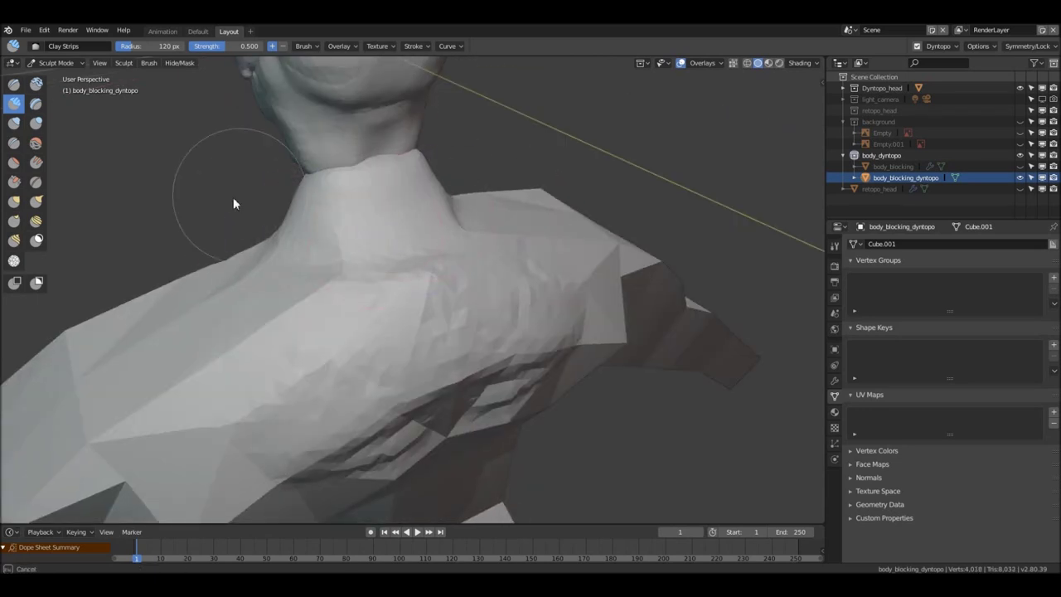
middle_click_drag(290, 213, 444, 192)
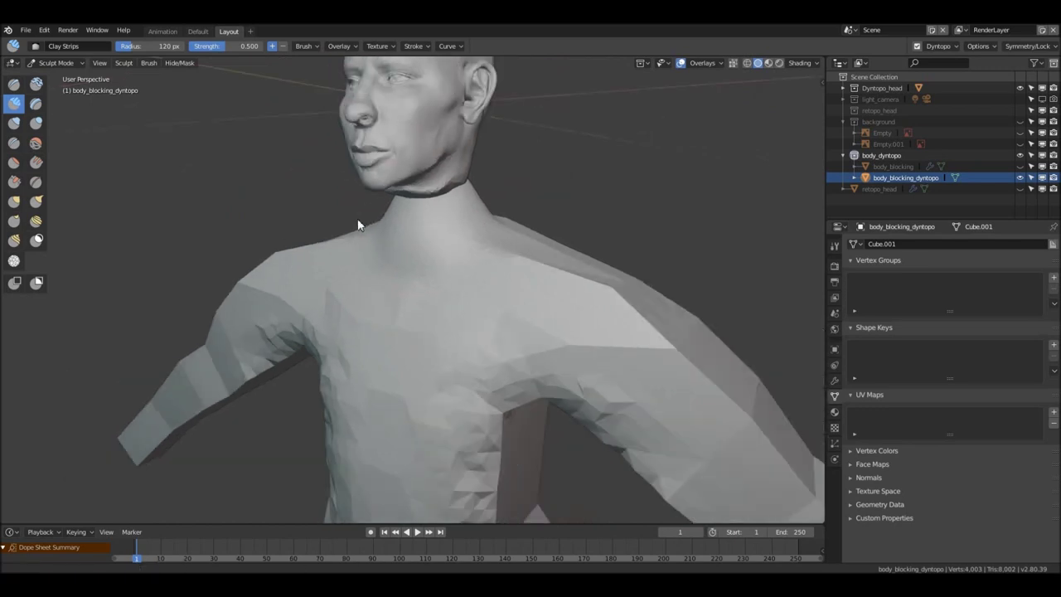
middle_click_drag(358, 221, 347, 219)
mouse_move(435, 235)
left_mouse_down("shift")
mouse_move(570, 293)
mouse_move(566, 282)
left_mouse_up("shift")
Smooth the chest, shoulders and torso into rounded forms
mouse_move(342, 271)
middle_mouse_down()
mouse_move(315, 277)
mouse_move(345, 218)
mouse_move(439, 218)
mouse_move(384, 267)
mouse_move(353, 240)
middle_mouse_up()
mouse_move(386, 219)
left_mouse_down("shift")
mouse_move(400, 264)
mouse_move(353, 204)
mouse_move(419, 288)
left_mouse_up("shift")
mouse_move(418, 289)
middle_mouse_down()
mouse_move(292, 203)
mouse_move(280, 212)
middle_mouse_up()
mouse_move(409, 236)
left_mouse_down("shift")
mouse_move(437, 314)
mouse_move(370, 237)
mouse_move(130, 318)
mouse_move(386, 177)
left_mouse_up("shift")
mouse_move(387, 177)
middle_mouse_down()
mouse_move(350, 225)
mouse_move(323, 194)
mouse_move(375, 222)
mouse_move(390, 200)
middle_mouse_up()
mouse_move(390, 200)
left_mouse_down()
mouse_move(433, 217)
mouse_move(383, 218)
mouse_move(383, 250)
left_mouse_up()
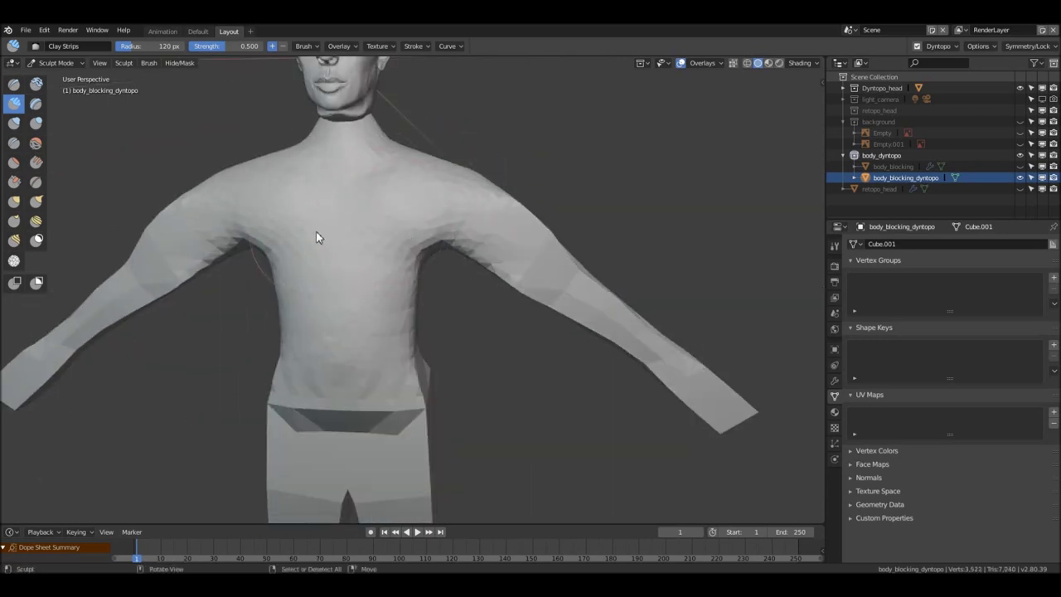
Reshape the neck and shoulder profile from the side using the Grab brush at a 223 px radius
scroll(315, 232, "down", 4)
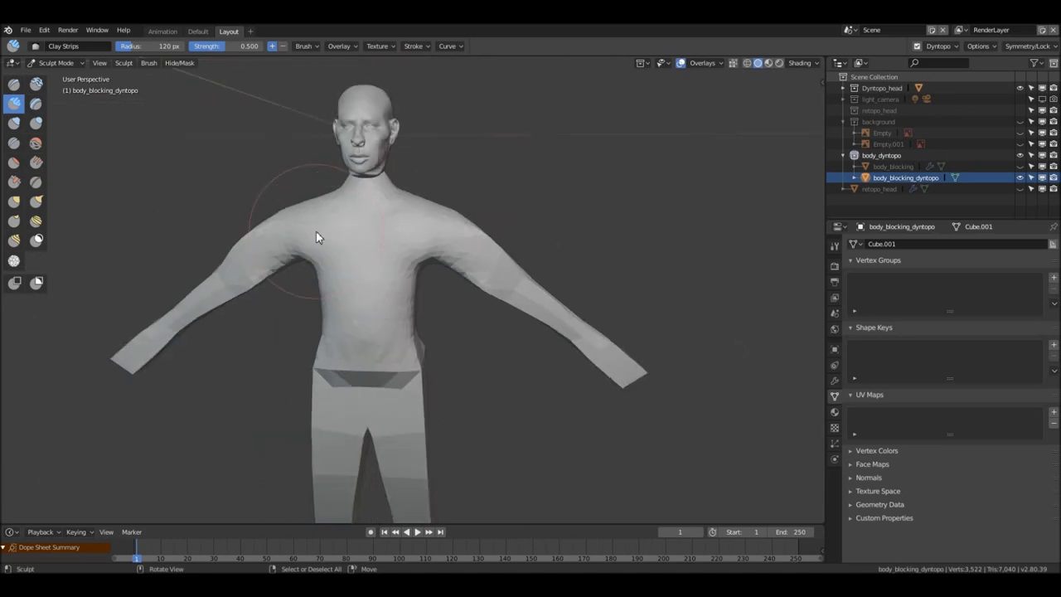
middle_click_drag(299, 296, 255, 282)
scroll(329, 172, "up", 2)
scroll(329, 177, "down", 2)
middle_click_drag(307, 194, 268, 183)
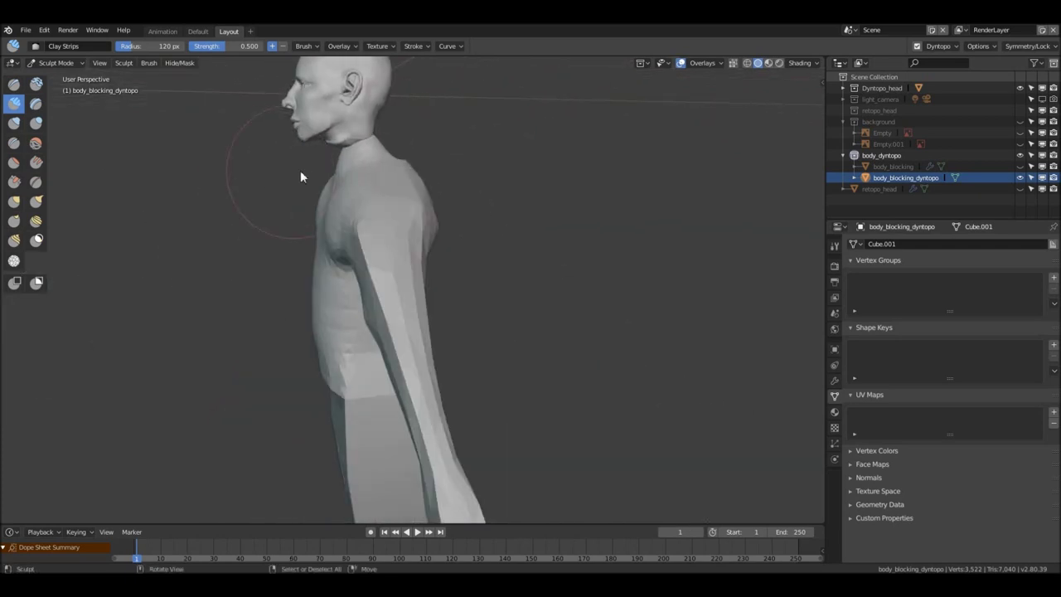
middle_click_drag(367, 151, 352, 132, "shift")
scroll(351, 138, "down", 4)
key("g")
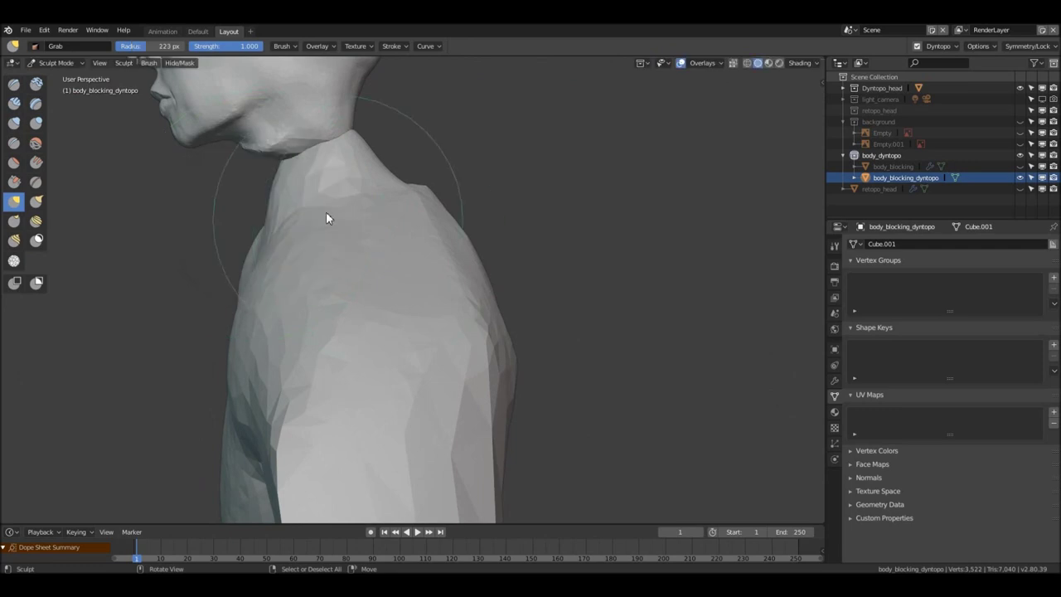
scroll(379, 242, "up", 1)
middle_click_drag(349, 238, 328, 222)
mouse_move(329, 222)
middle_mouse_down("ctrl")
mouse_move(330, 190)
mouse_move(328, 203)
middle_mouse_up("ctrl")
Increase the Grab radius to 325 px and pull the nape and upper back into a smoother profile
key("f")
left_click(365, 202)
mouse_move(312, 215)
left_mouse_down()
mouse_move(323, 207)
mouse_move(266, 216)
left_mouse_up()
scroll(283, 199, "down", 2)
middle_click_drag(277, 233, 289, 191)
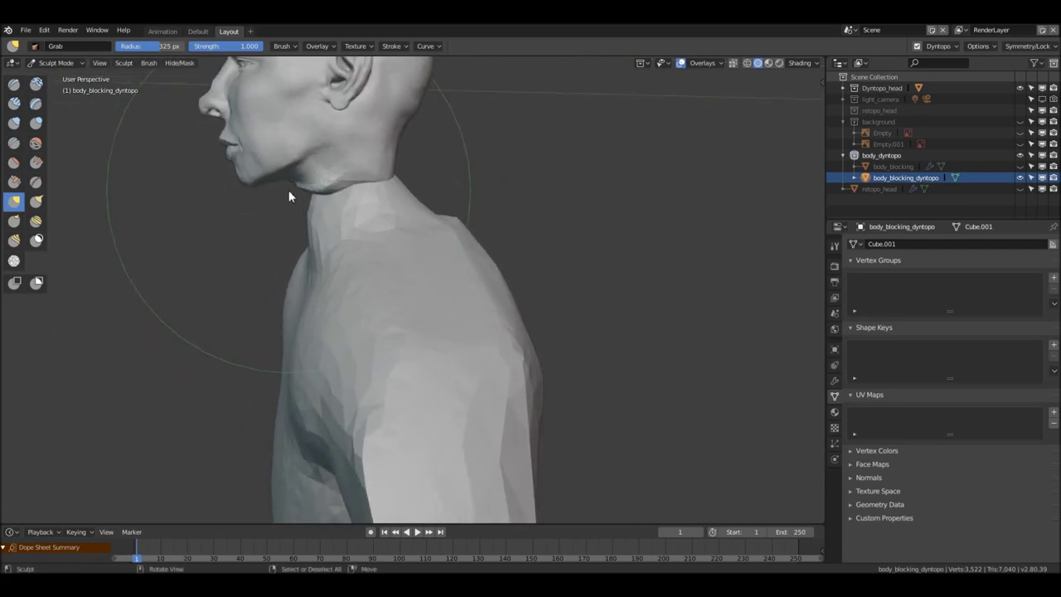
scroll(299, 265, "down", 3)
middle_click_drag(299, 267, 299, 251, "shift")
mouse_move(419, 227)
left_mouse_down("shift")
mouse_move(438, 230)
mouse_move(352, 216)
left_mouse_up("shift")
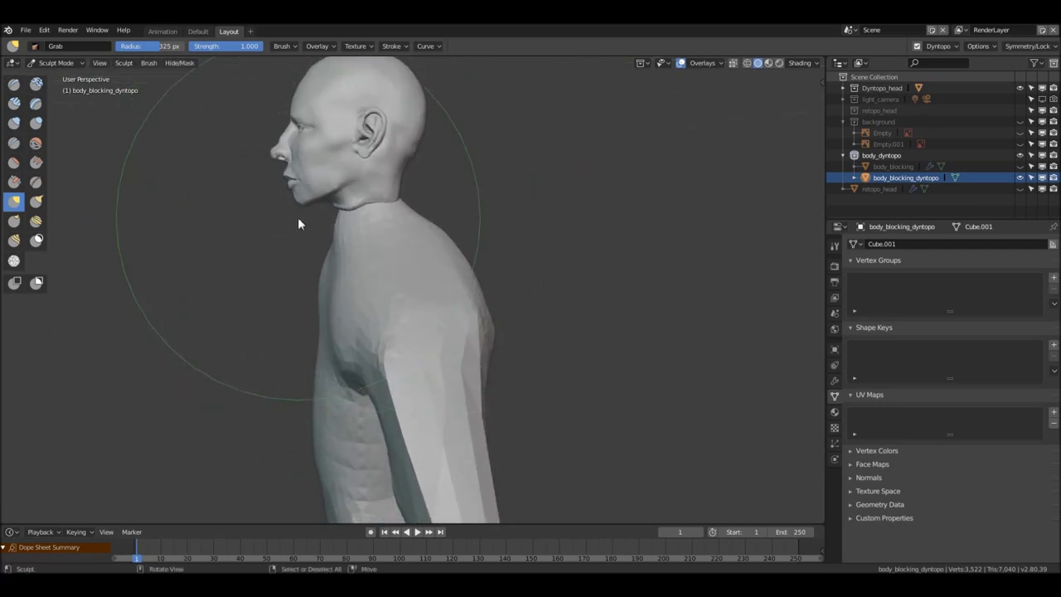
Show the background collection with the reference photos and view the body from the right side
left_click(641, 64)
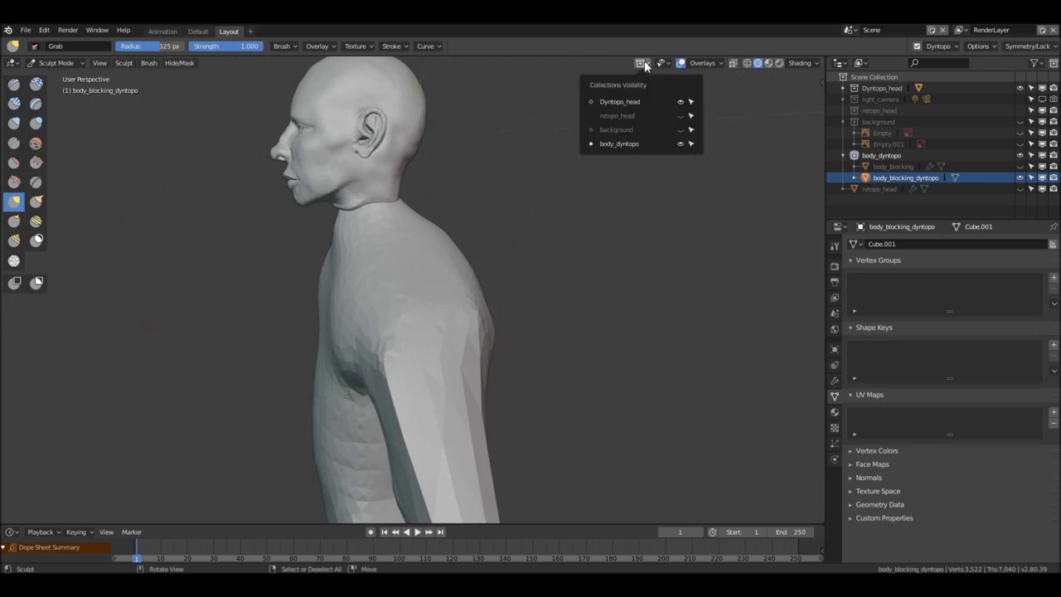
left_click(681, 129)
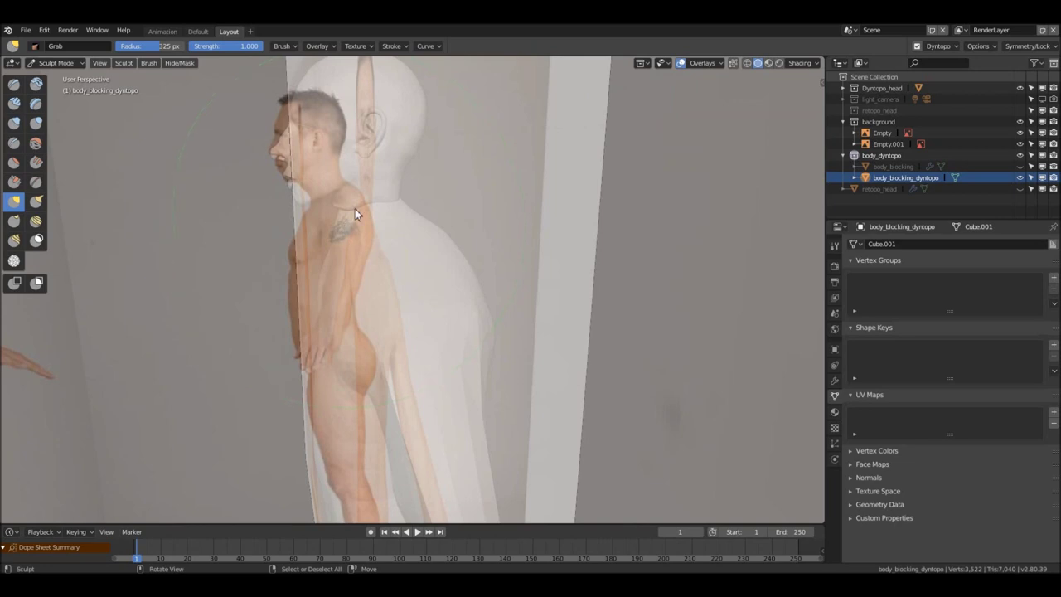
key("KP_3")
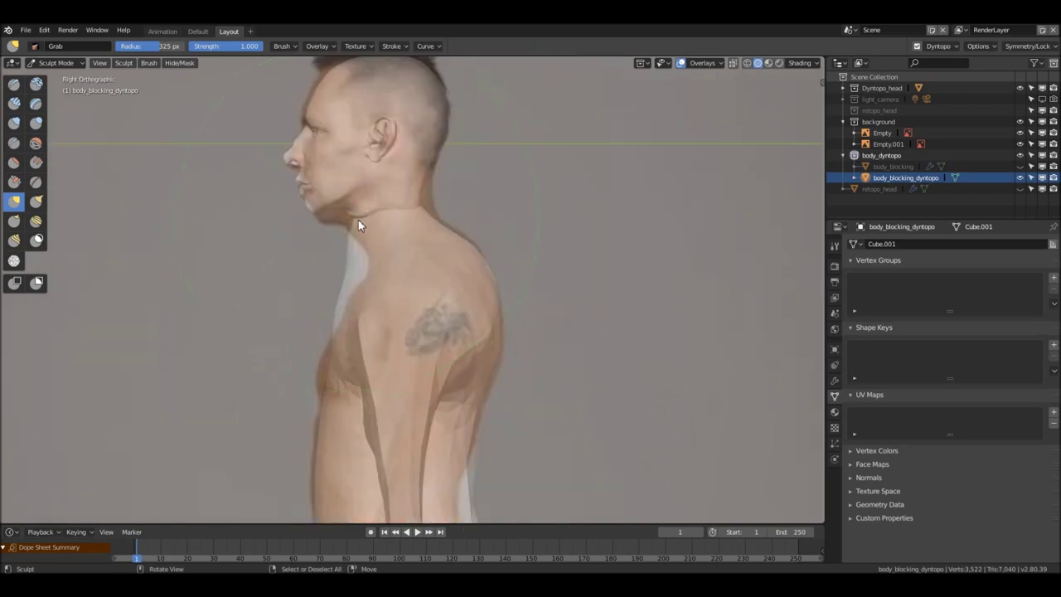
Grab the front of the neck and the upper back to match the side reference photo
scroll(339, 268, "up", 5)
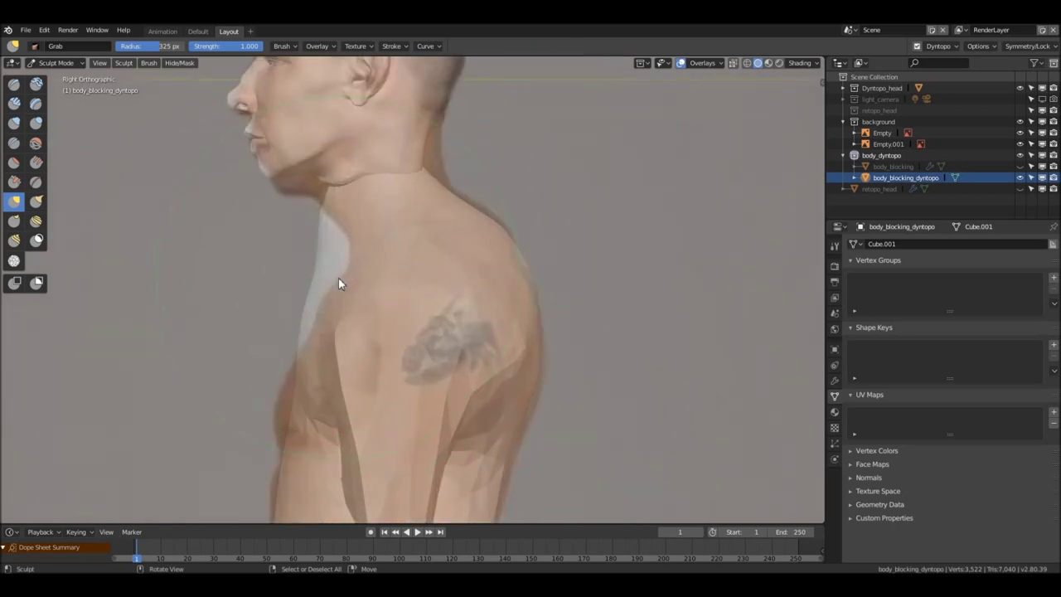
left_click_drag(281, 267, 315, 255)
left_click_drag(480, 197, 483, 191)
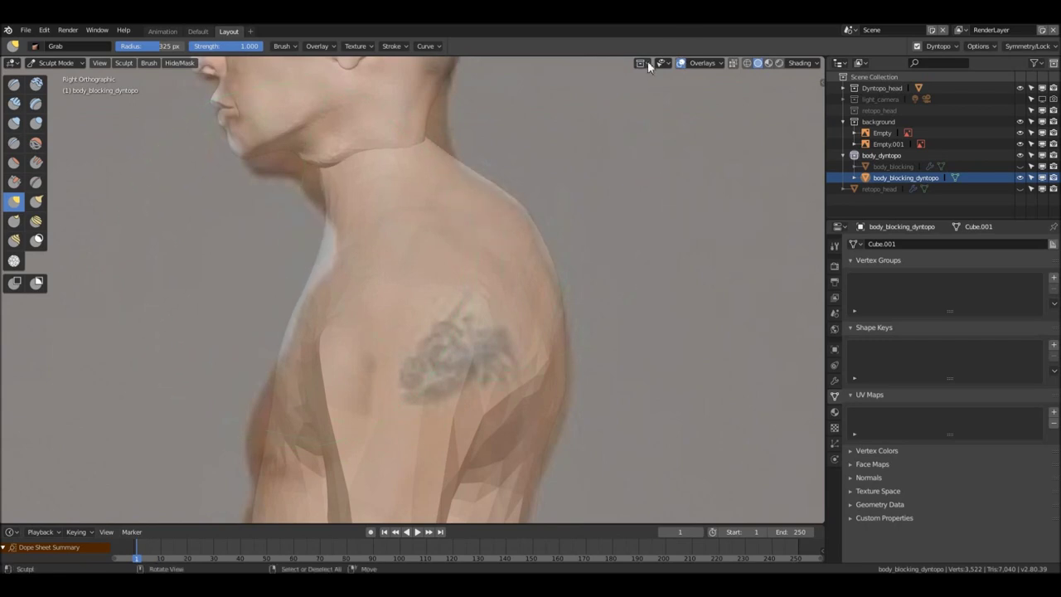
left_click(647, 62)
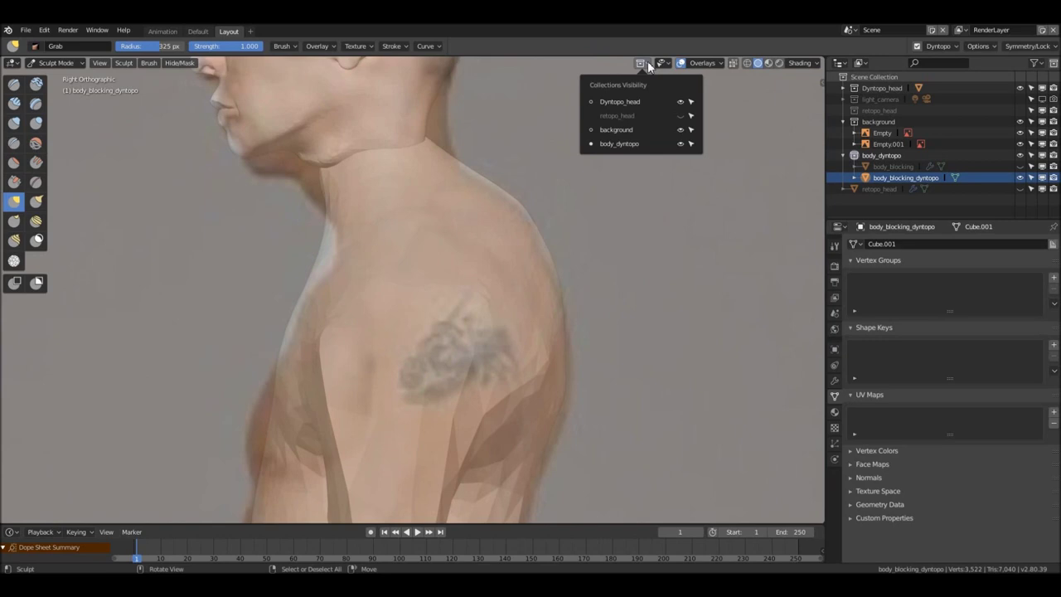
Grab the chest, belly and lower back contours of the body to match the side reference photo
scroll(372, 246, "down", 4)
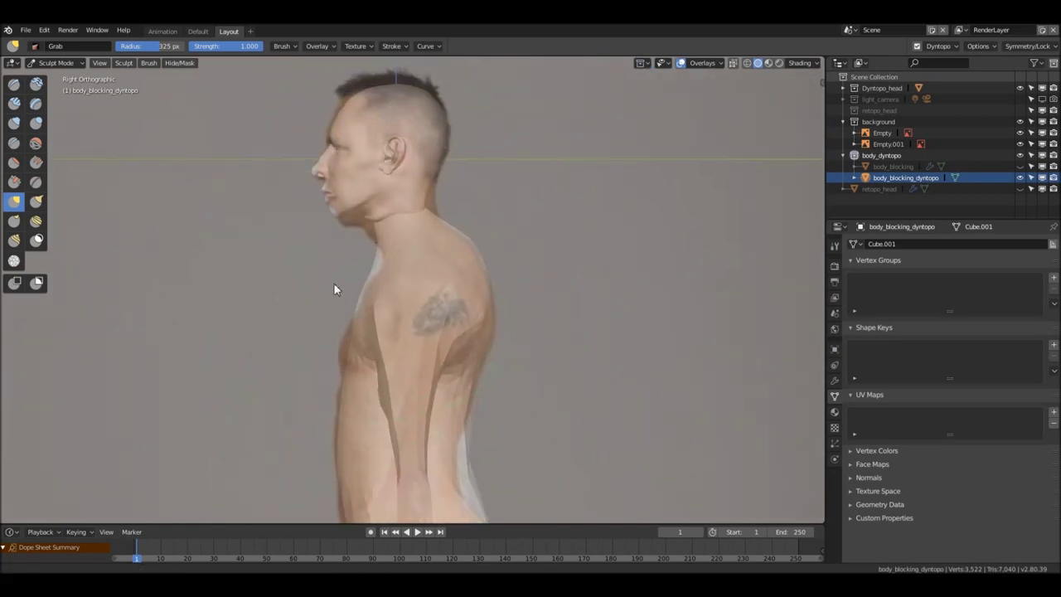
middle_click_drag(324, 297, 399, 192, "shift")
scroll(401, 252, "up", 1)
left_click_drag(422, 249, 414, 247)
left_click_drag(431, 243, 423, 244)
left_click_drag(436, 171, 440, 175)
left_click_drag(412, 251, 419, 252)
middle_click_drag(442, 195, 444, 182, "ctrl")
mouse_move(445, 182)
middle_mouse_down("shift")
mouse_move(397, 229)
mouse_move(394, 205)
middle_mouse_up("shift")
left_click_drag(394, 201, 396, 203)
mouse_move(393, 215)
middle_mouse_down("ctrl")
mouse_move(373, 277)
mouse_move(373, 227)
middle_mouse_up("ctrl")
scroll(451, 273, "up", 1)
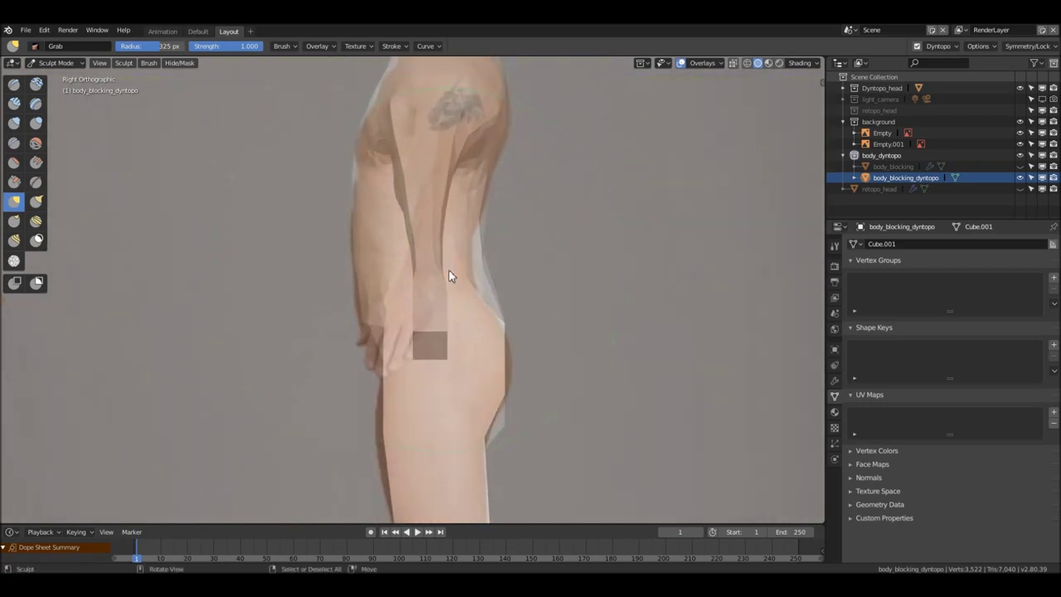
scroll(477, 214, "up", 2)
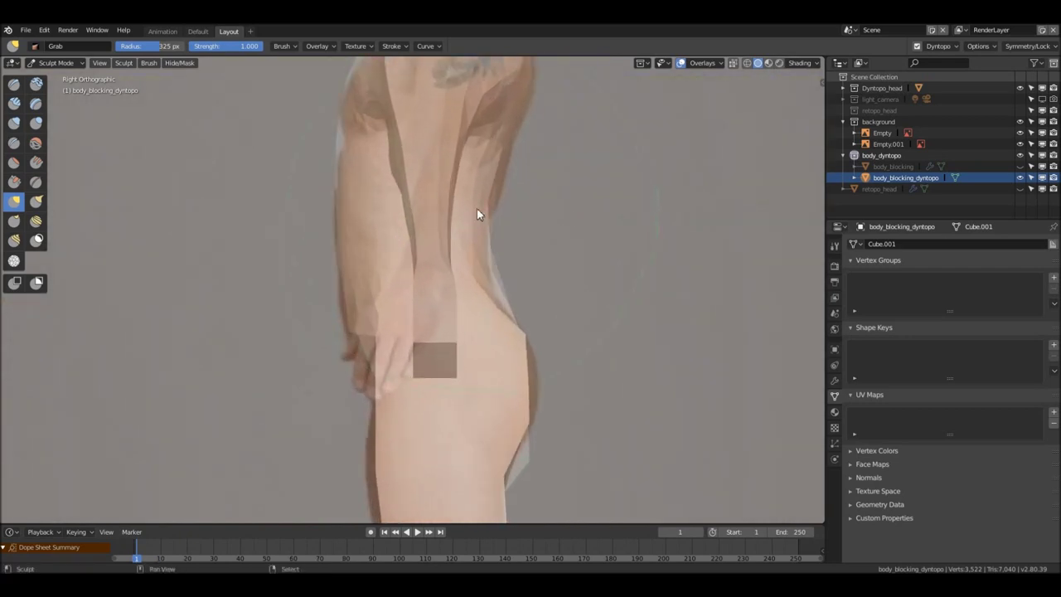
Hide the background collection with the reference photos and inspect the body and the joint where the neck meets the head
middle_click_drag(478, 217, 602, 147)
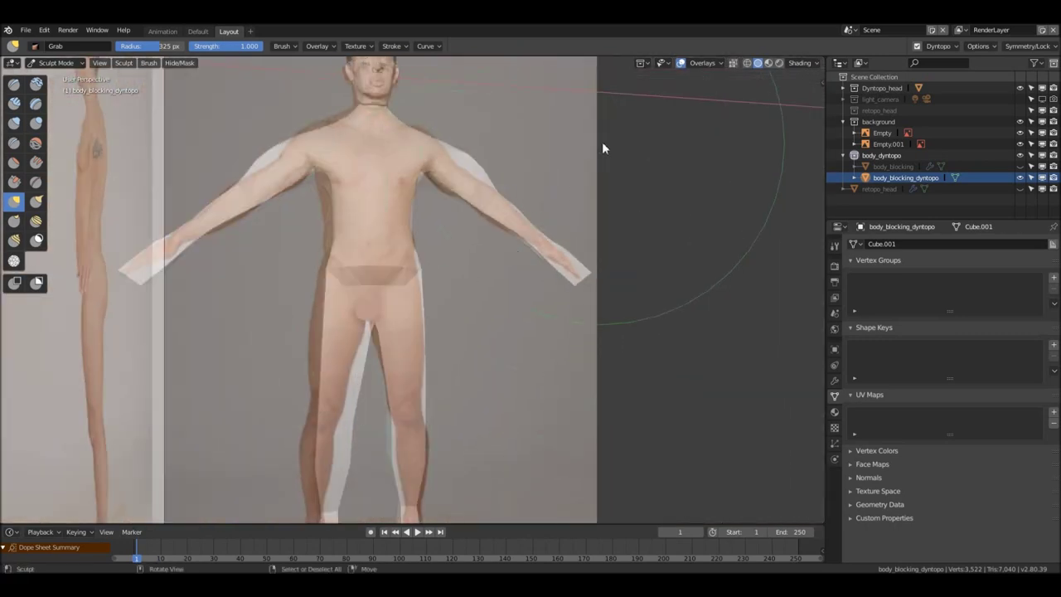
left_click(649, 64)
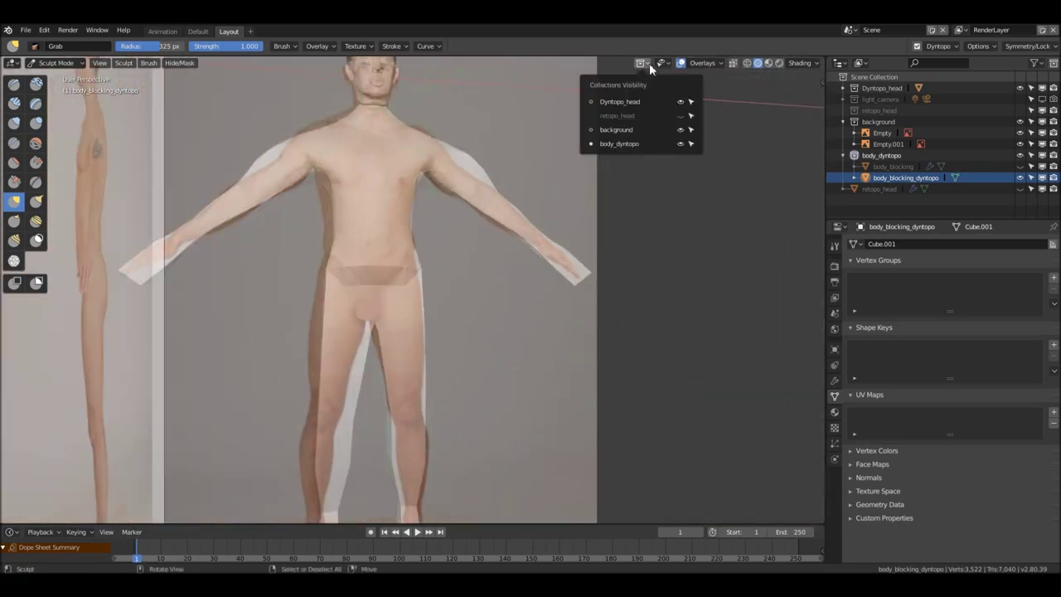
left_click(680, 130)
mouse_move(393, 261)
middle_mouse_down()
mouse_move(286, 265)
mouse_move(416, 265)
mouse_move(404, 265)
middle_mouse_up()
scroll(396, 249, "down", 3)
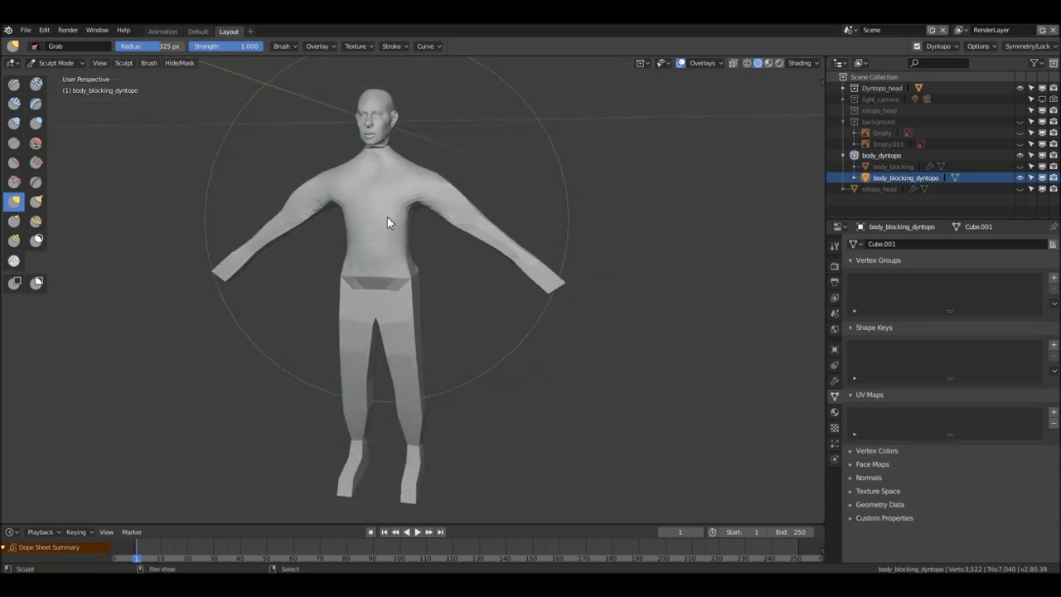
middle_click_drag(384, 257, 363, 315, "ctrl")
scroll(365, 320, "up", 3)
middle_click_drag(357, 230, 440, 290)
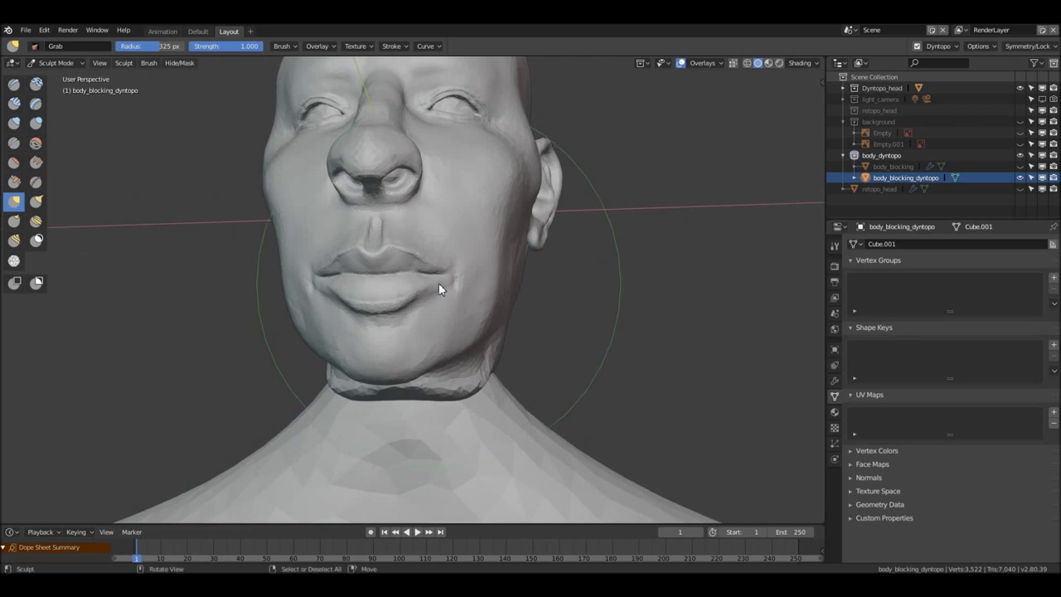
mouse_move(471, 273)
middle_mouse_down()
mouse_move(436, 280)
mouse_move(457, 268)
middle_mouse_up()
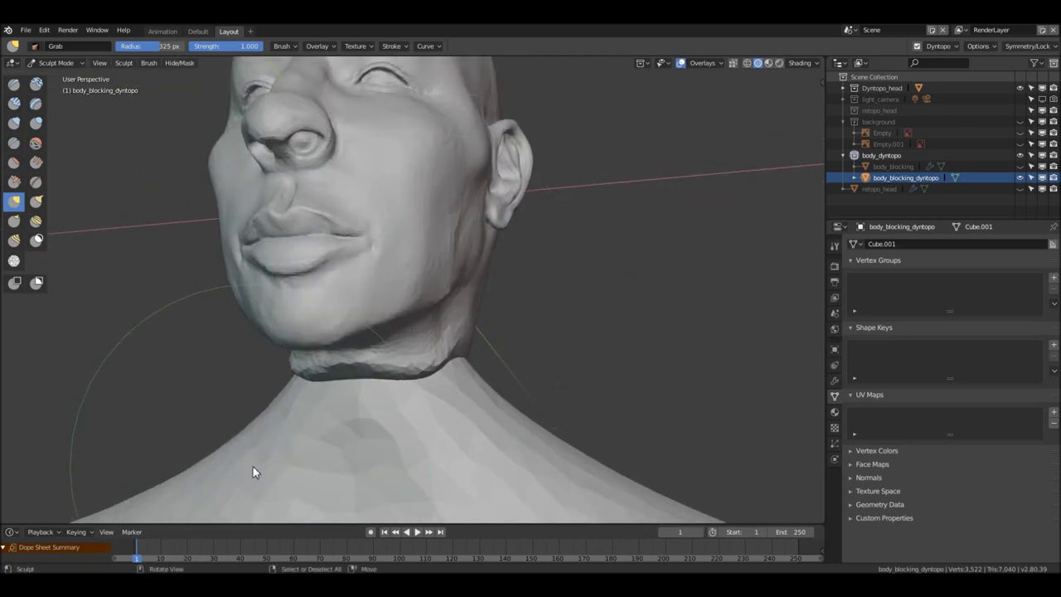